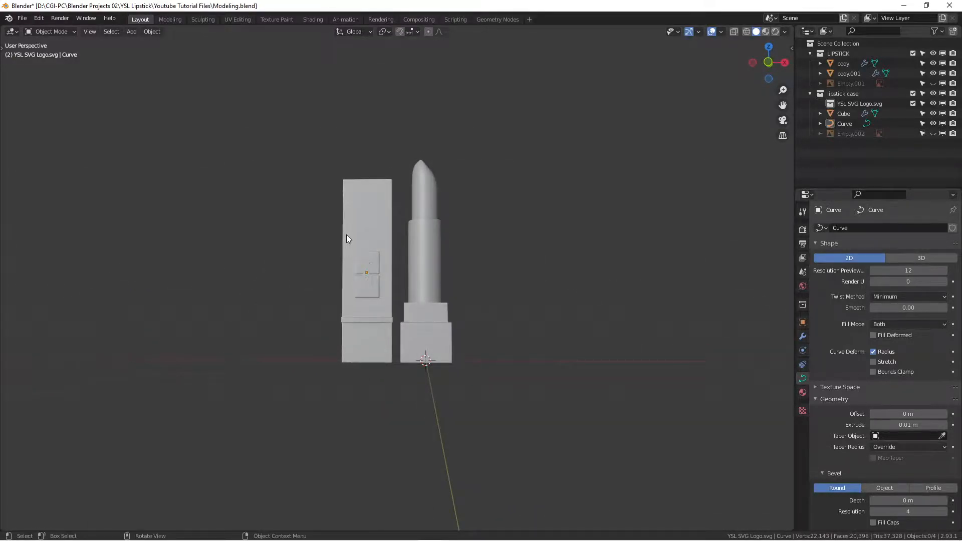
Inspect the YSL logo, the lipstick case and the lipstick parts from several angles, selecting each object in turn.
scroll(386, 278, "up", 3)
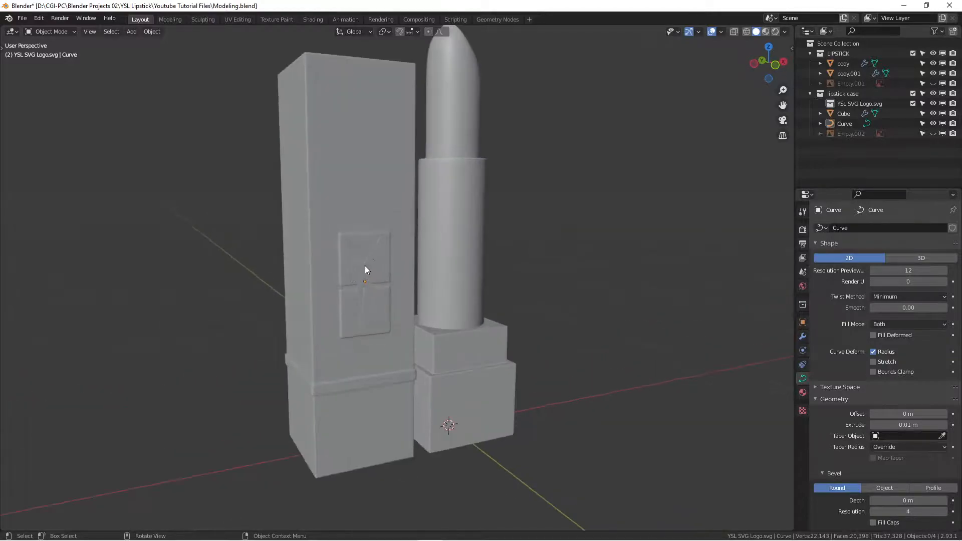
left_click(386, 268)
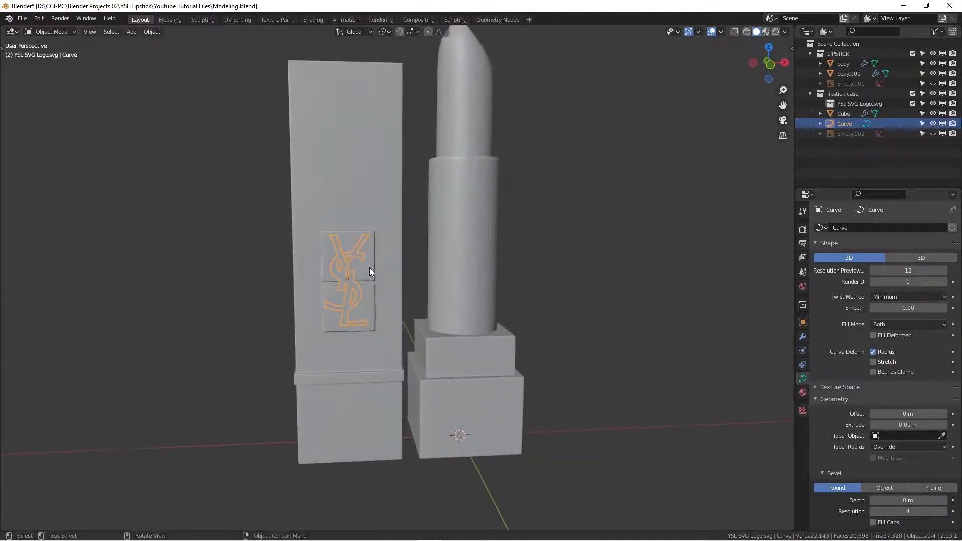
scroll(363, 275, "down", 4)
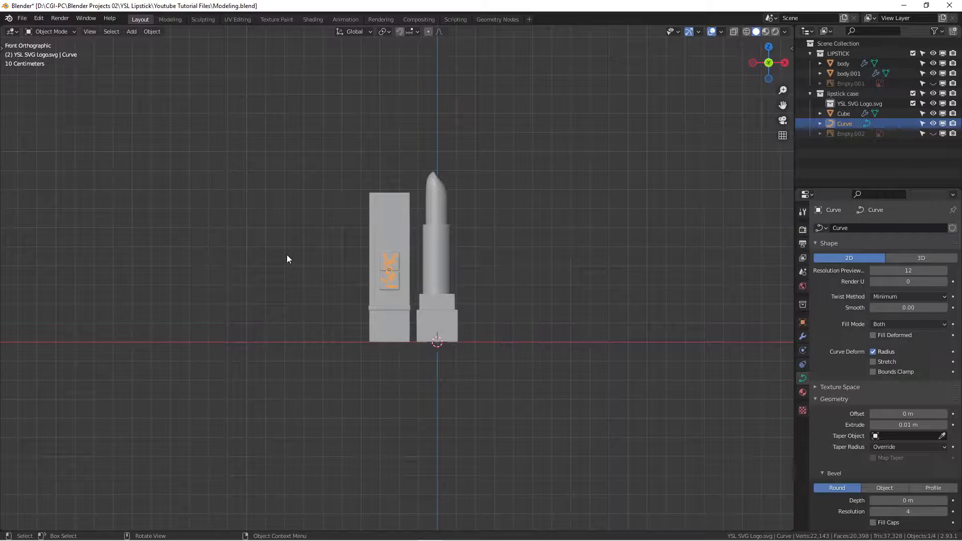
middle_click_drag(302, 232, 262, 217)
scroll(384, 253, "up", 2)
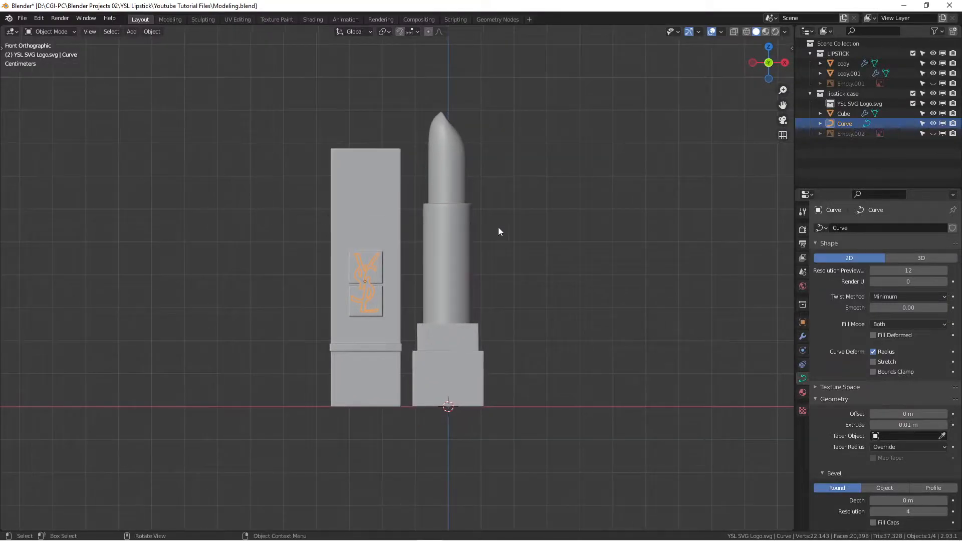
middle_click_drag(479, 210, 524, 238)
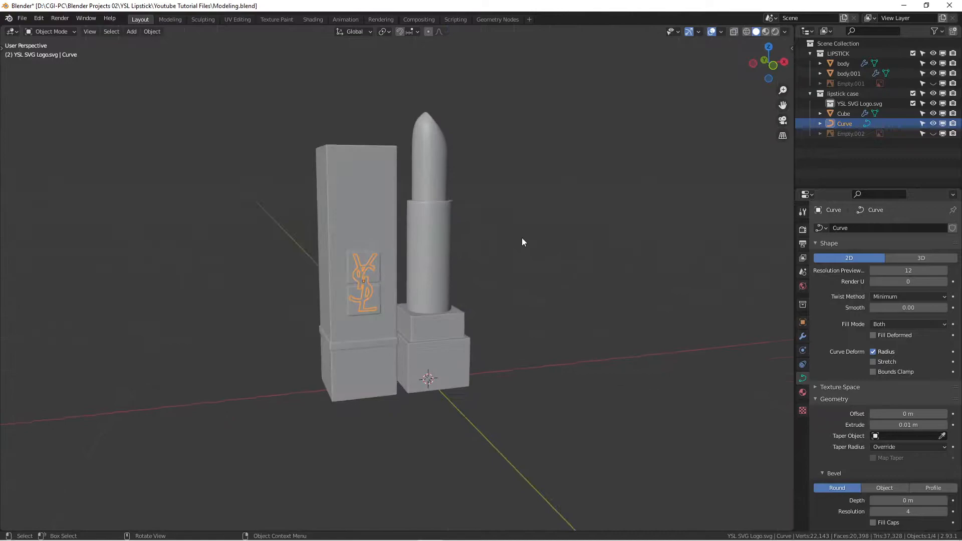
left_click(524, 239)
middle_click_drag(428, 233, 363, 221)
left_click(385, 208)
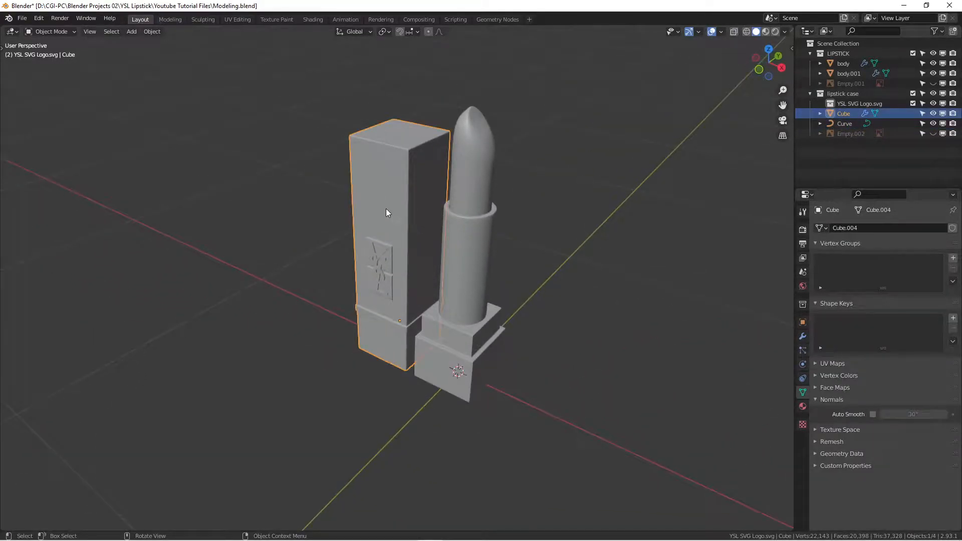
left_click(467, 194)
left_click(453, 350)
left_click(389, 341)
middle_click_drag(450, 308, 512, 296)
middle_click_drag(485, 261, 458, 248)
key("KP_1")
scroll(407, 248, "up", 3)
scroll(406, 247, "down", 4)
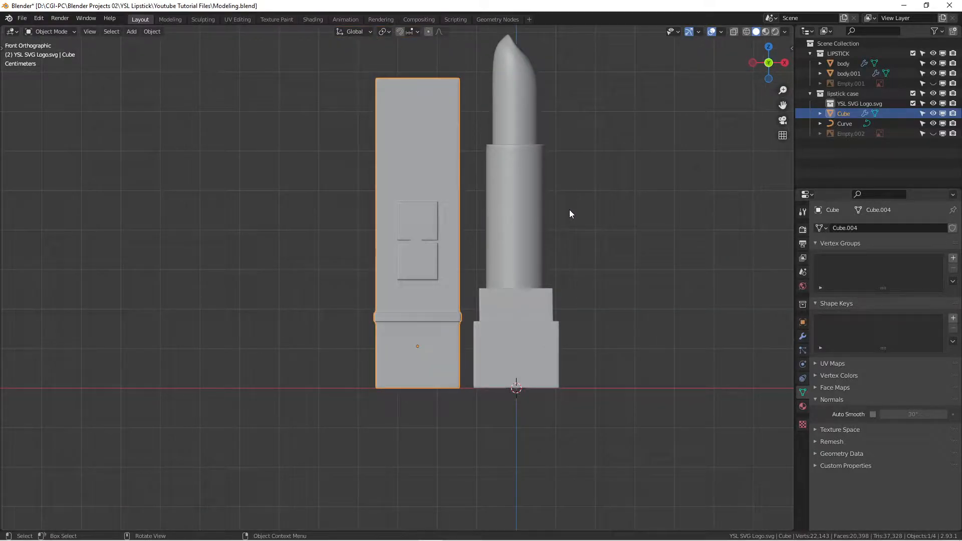
middle_click_drag(586, 199, 483, 208)
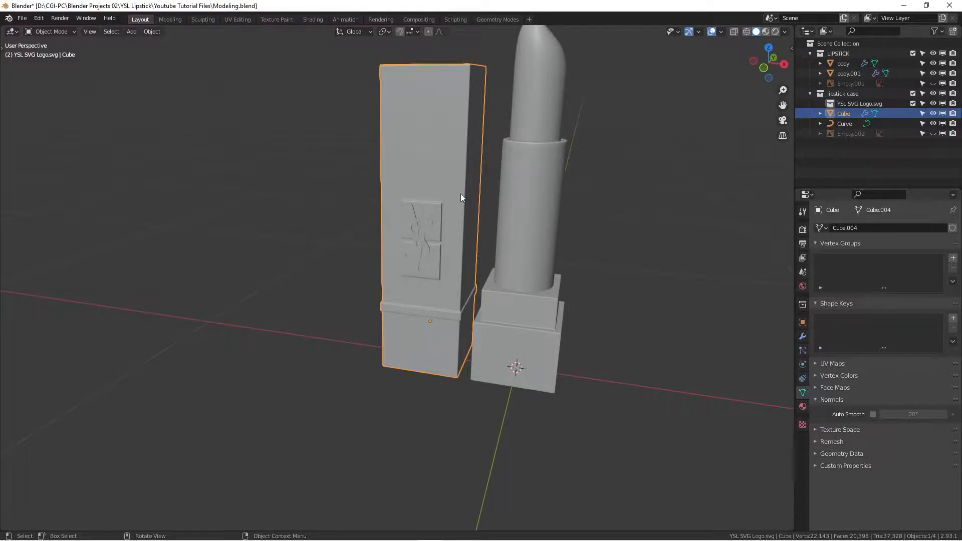
middle_click_drag(497, 164, 508, 180)
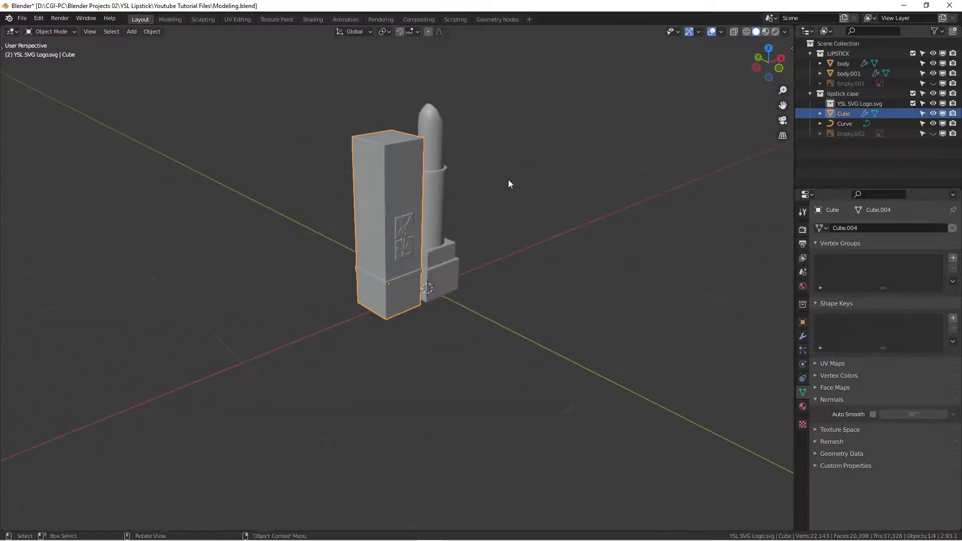
scroll(444, 202, "up", 2)
mouse_move(443, 200)
middle_mouse_down()
mouse_move(498, 188)
mouse_move(429, 189)
mouse_move(458, 180)
mouse_move(498, 211)
mouse_move(407, 202)
mouse_move(415, 212)
mouse_move(492, 204)
mouse_move(458, 213)
mouse_move(471, 193)
mouse_move(410, 198)
mouse_move(438, 187)
mouse_move(444, 195)
middle_mouse_up()
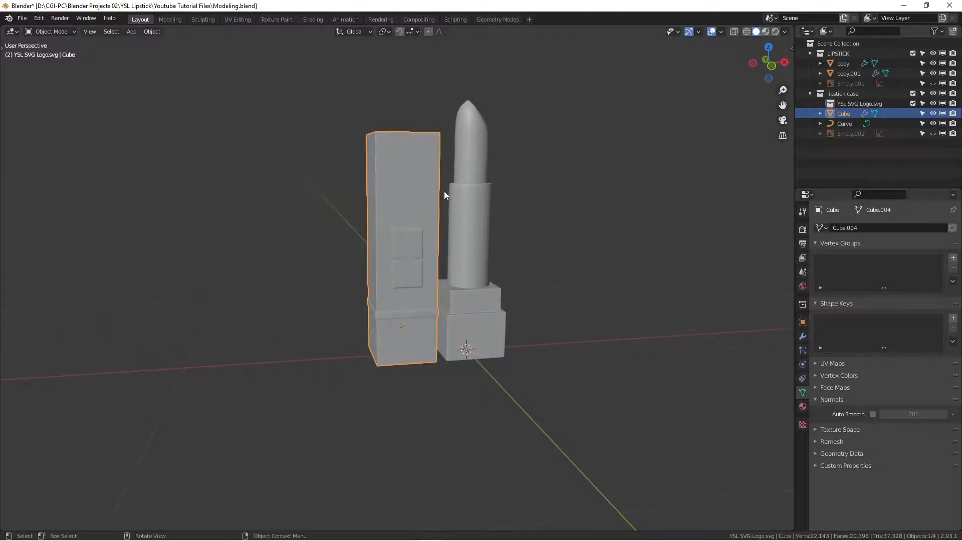
mouse_move(393, 172)
middle_mouse_down()
mouse_move(392, 212)
mouse_move(362, 221)
mouse_move(381, 174)
mouse_move(397, 164)
middle_mouse_up()
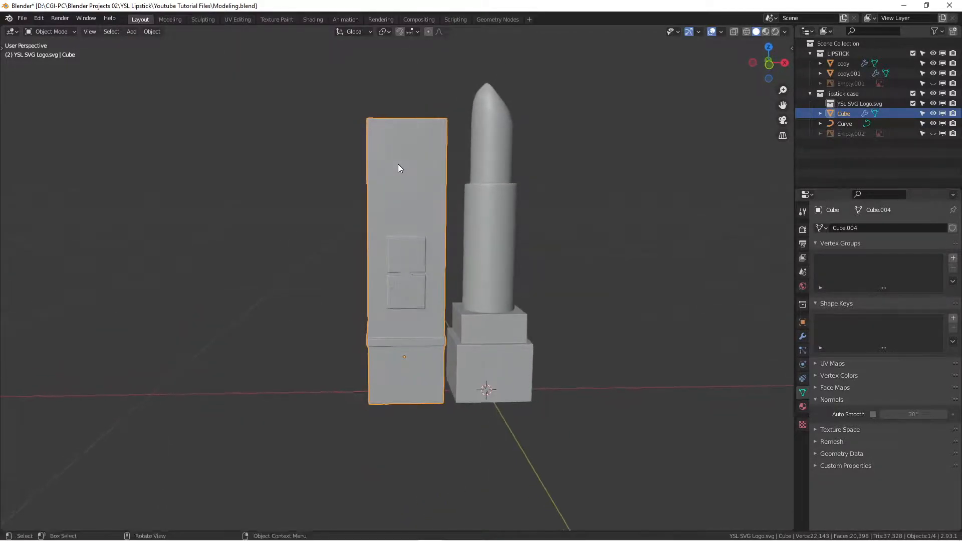
middle_click_drag(336, 166, 326, 144)
scroll(283, 187, "down", 3)
scroll(326, 144, "up", 2)
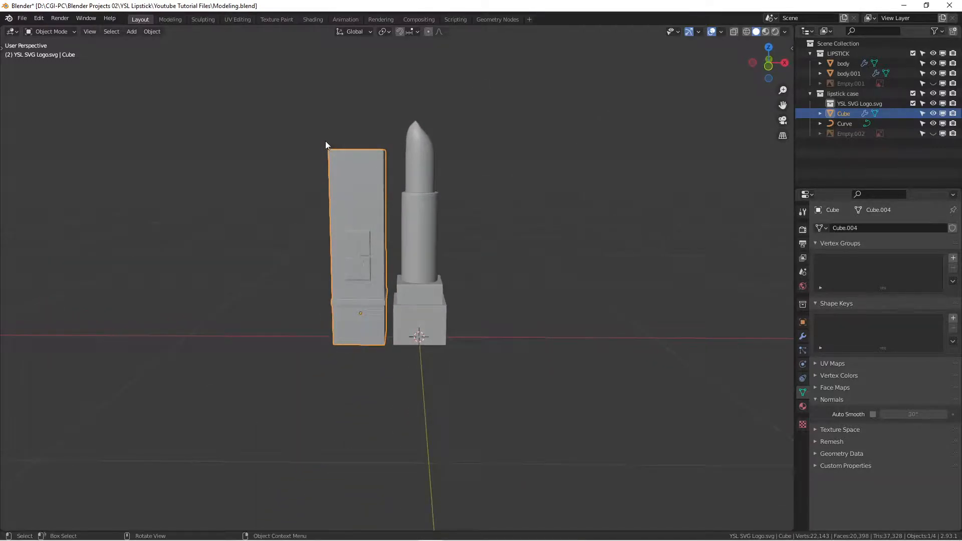
Switch to the Shading workspace, widen the World node area slightly and look through the available shader types.
left_click(314, 19)
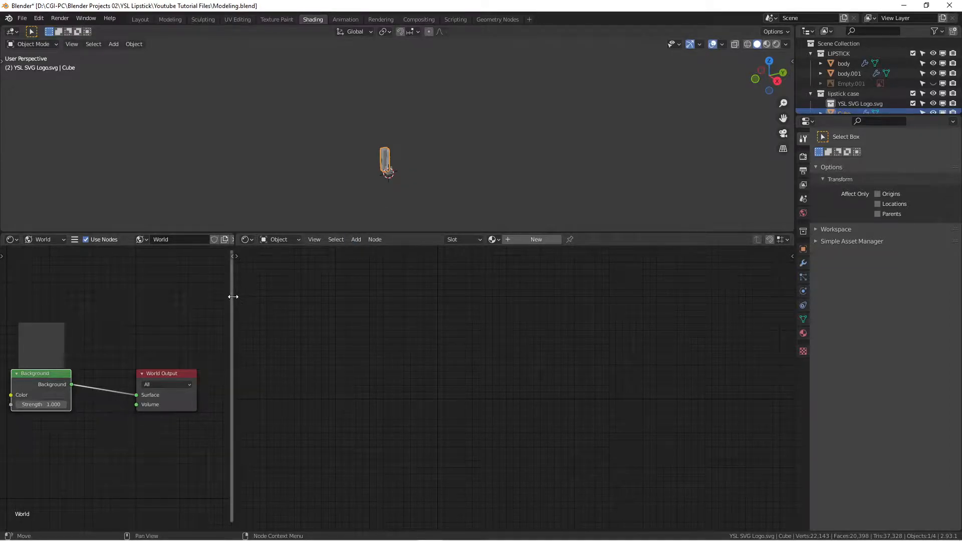
scroll(223, 288, "up", 1)
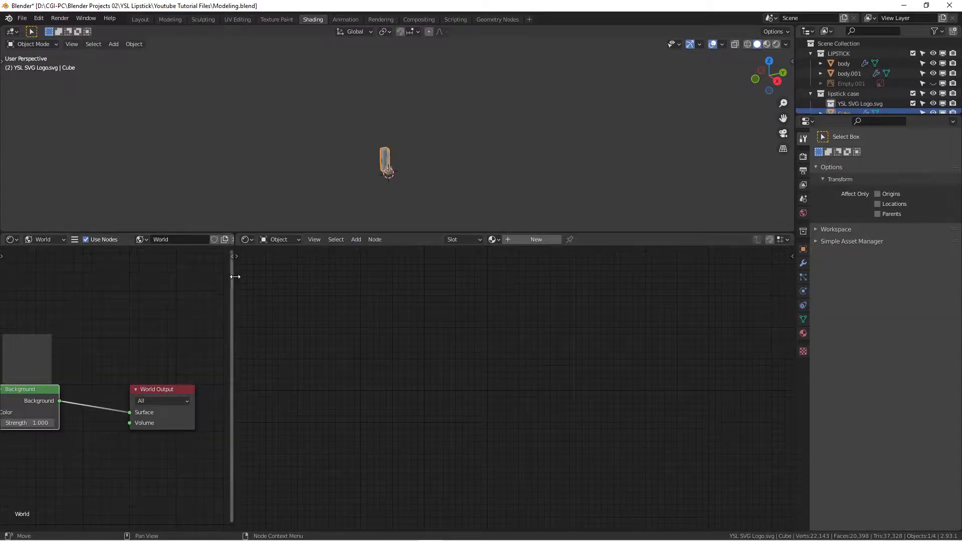
left_click_drag(236, 276, 258, 273)
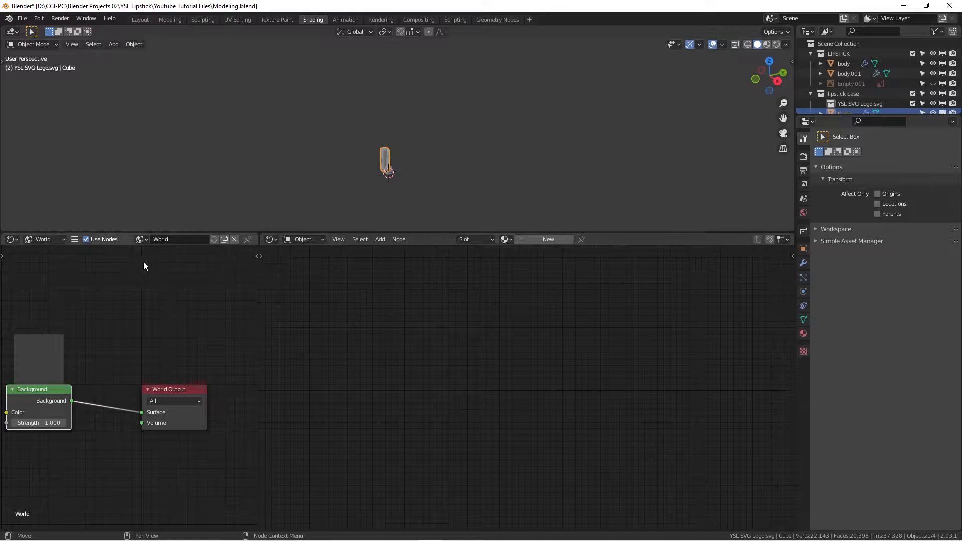
left_click(45, 240)
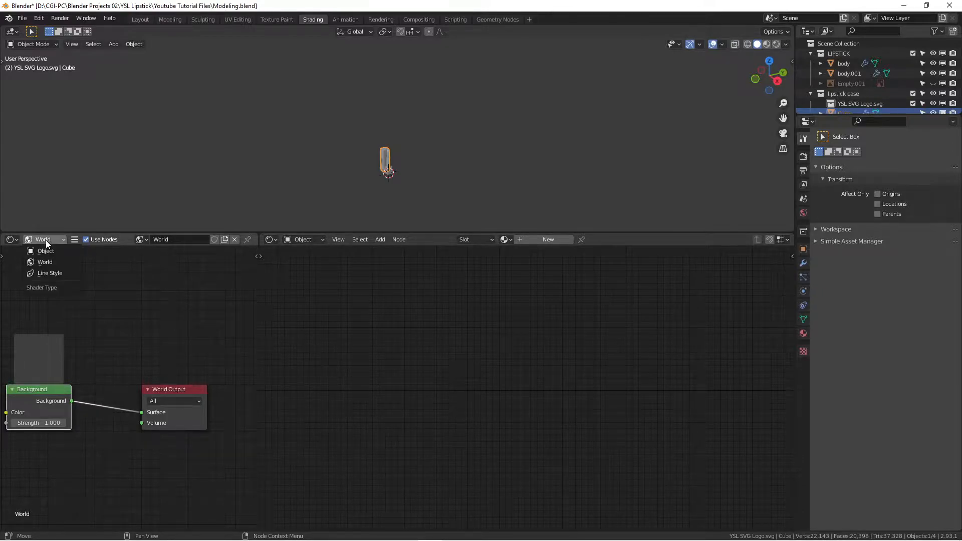
left_click(305, 239)
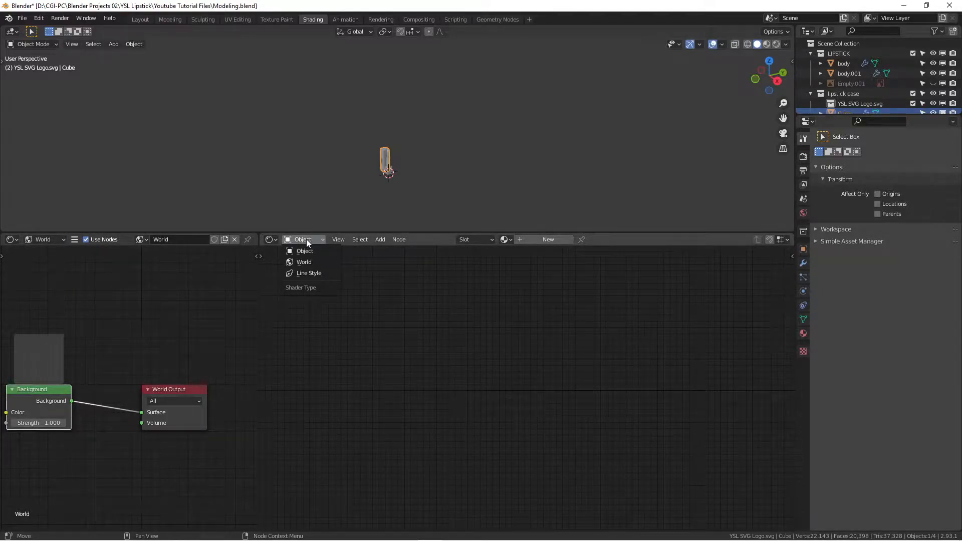
left_click(306, 239)
Create a new material for the lipstick's body, the tube and square base.
scroll(396, 151, "up", 8)
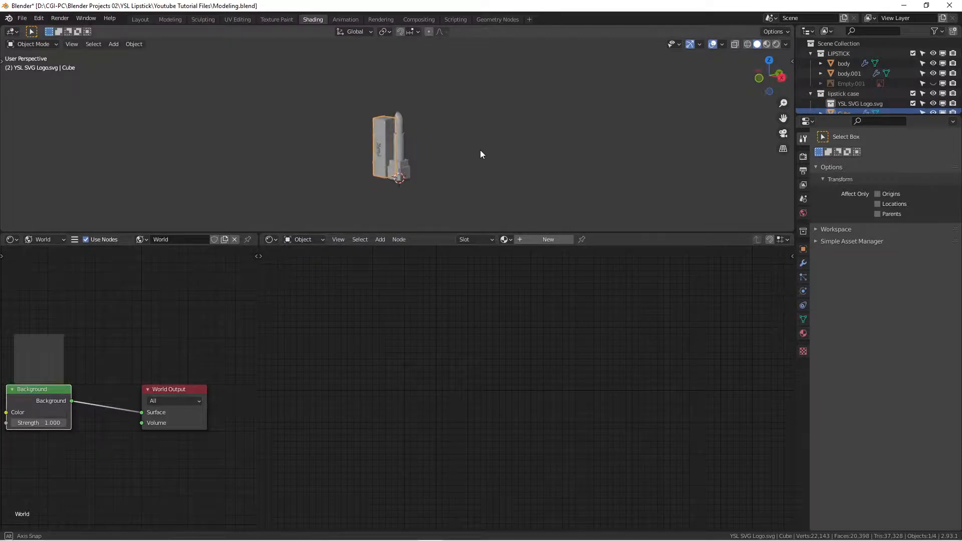
middle_click_drag(392, 147, 429, 148)
scroll(441, 147, "up", 2)
scroll(427, 140, "down", 4)
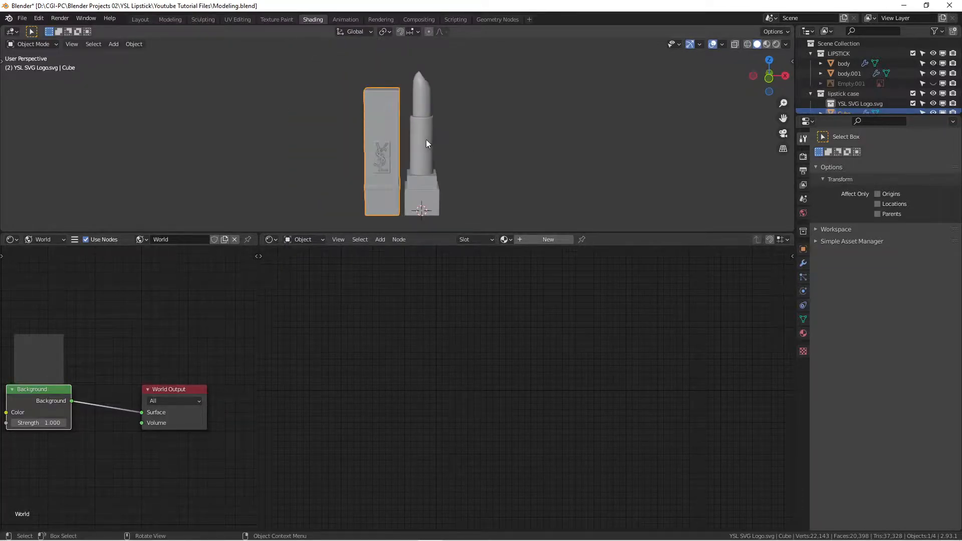
left_click(418, 135)
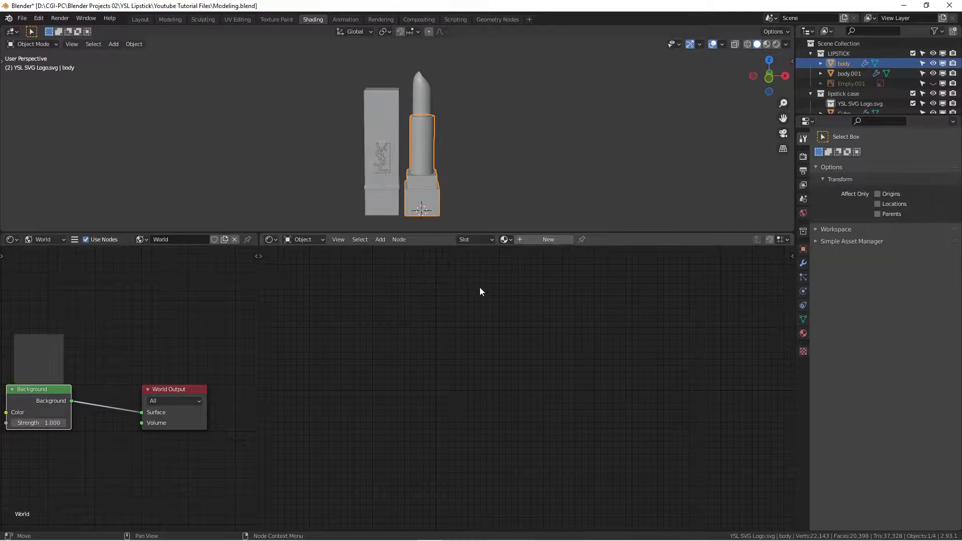
left_click(532, 237)
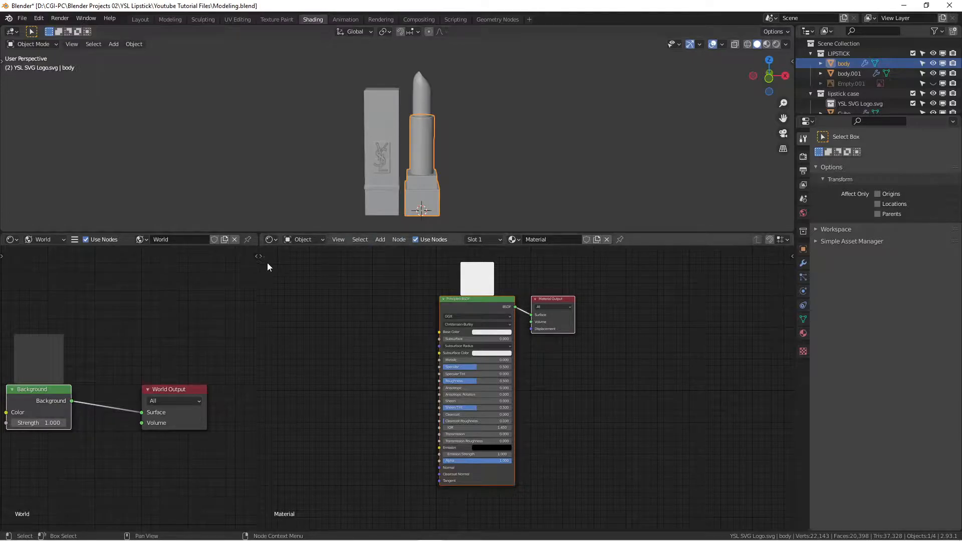
Split the 3D viewport, turn the new area into an Image Editor and load Front.png from the YSL Lipstick folder.
left_click_drag(791, 25, 561, 31)
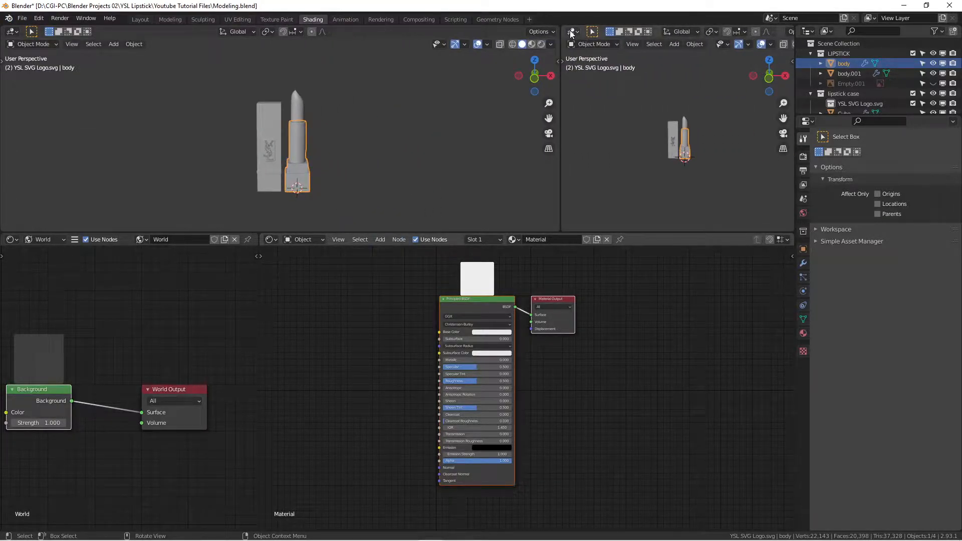
left_click(571, 31)
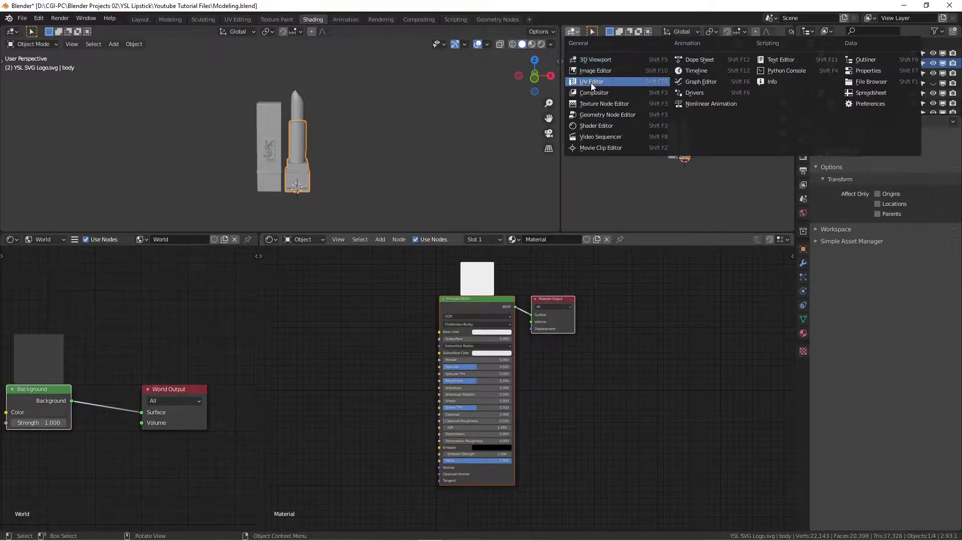
left_click(611, 68)
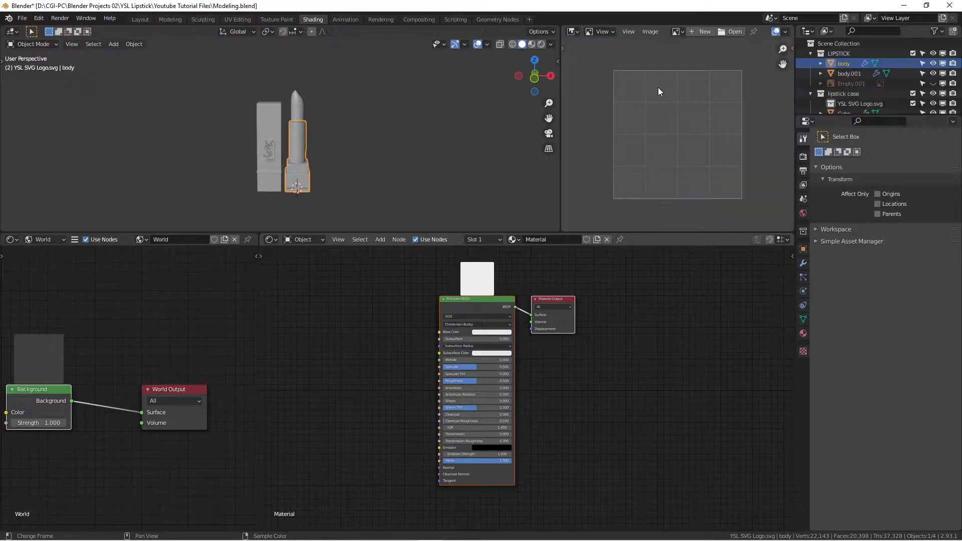
left_click(731, 31)
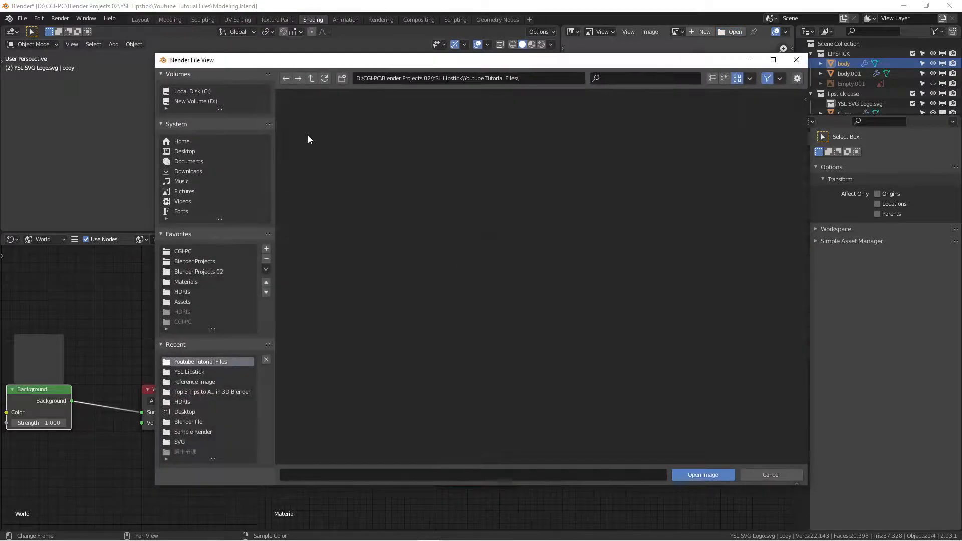
left_click(311, 78)
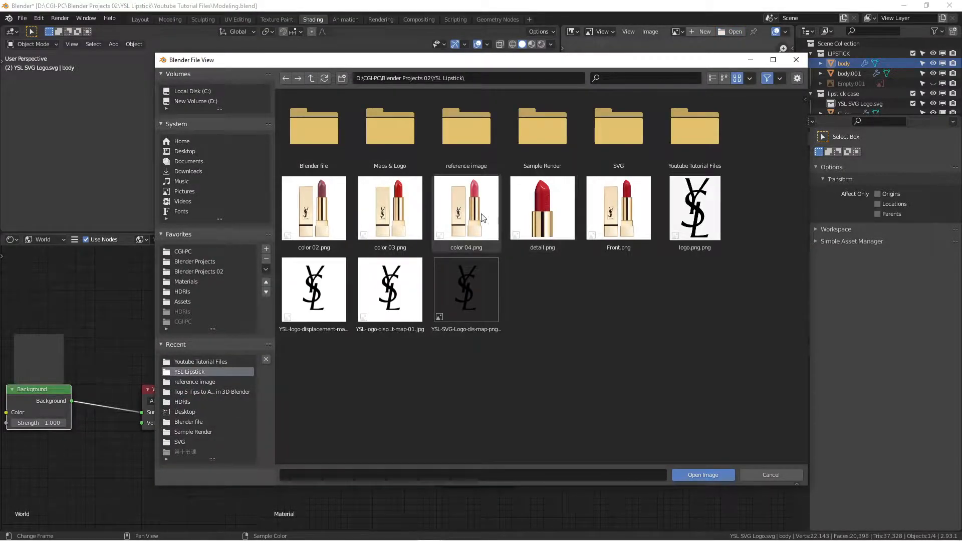
double_click(619, 208)
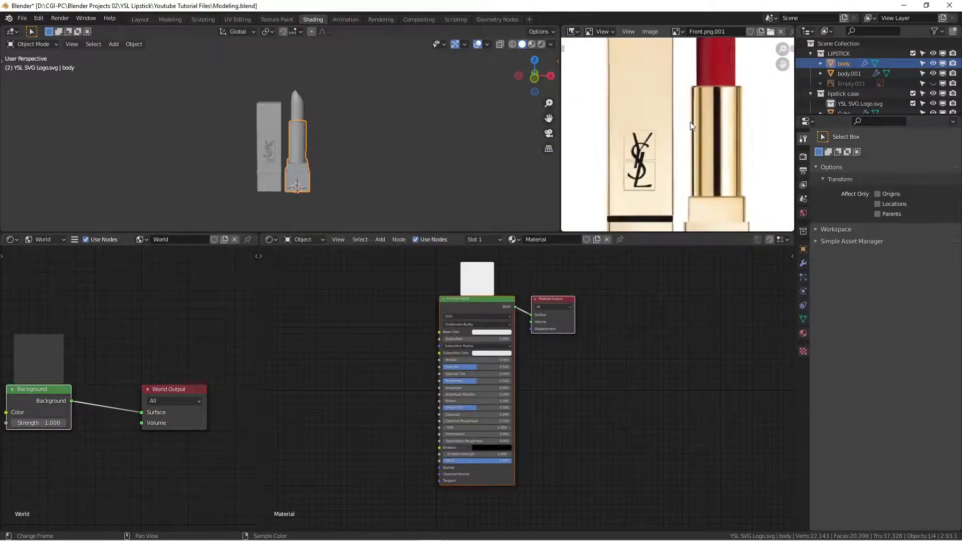
Examine the materials of the tube, base and case in the reference photo and compare them with the lipstick model.
scroll(676, 151, "down", 2)
scroll(676, 150, "up", 5)
scroll(682, 173, "down", 3)
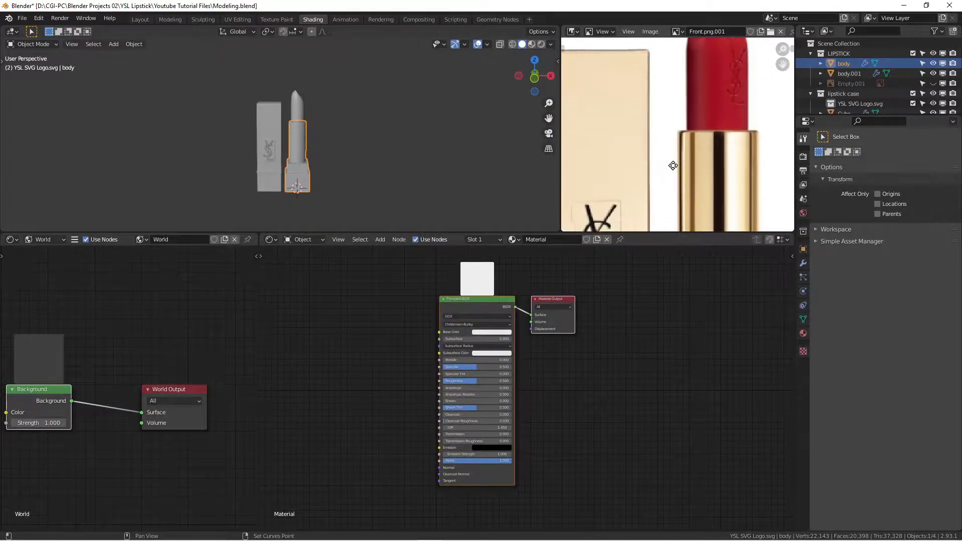
scroll(687, 155, "up", 2)
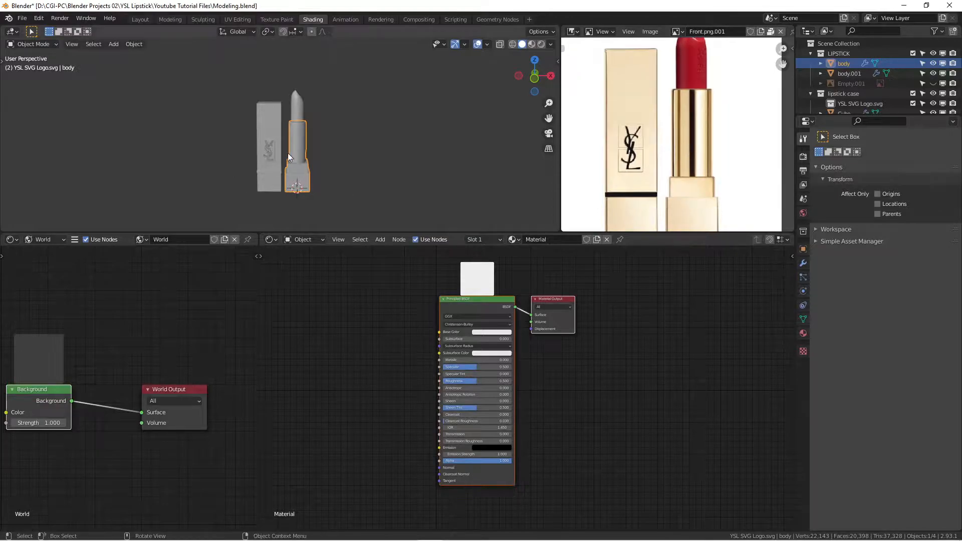
scroll(282, 152, "up", 5)
scroll(689, 138, "down", 3)
scroll(689, 139, "up", 3)
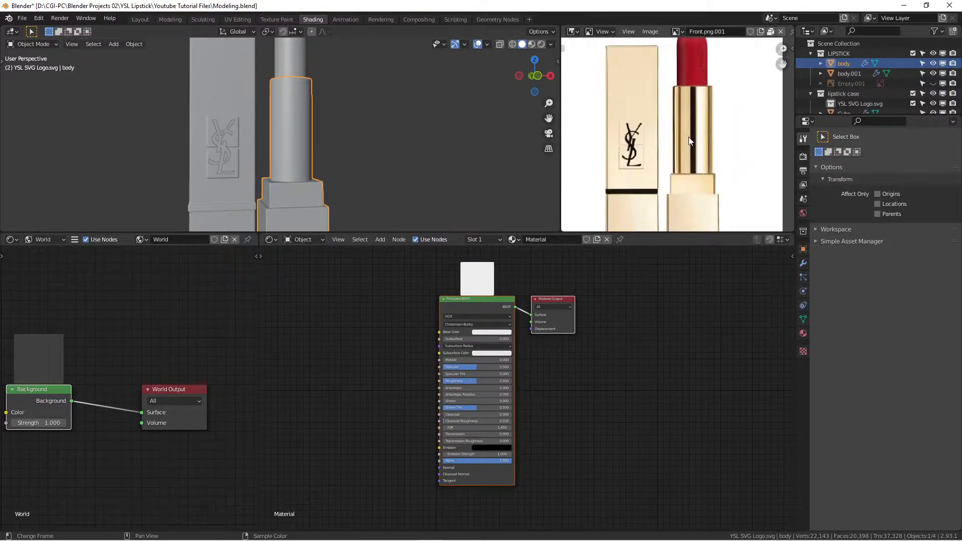
scroll(703, 166, "up", 5)
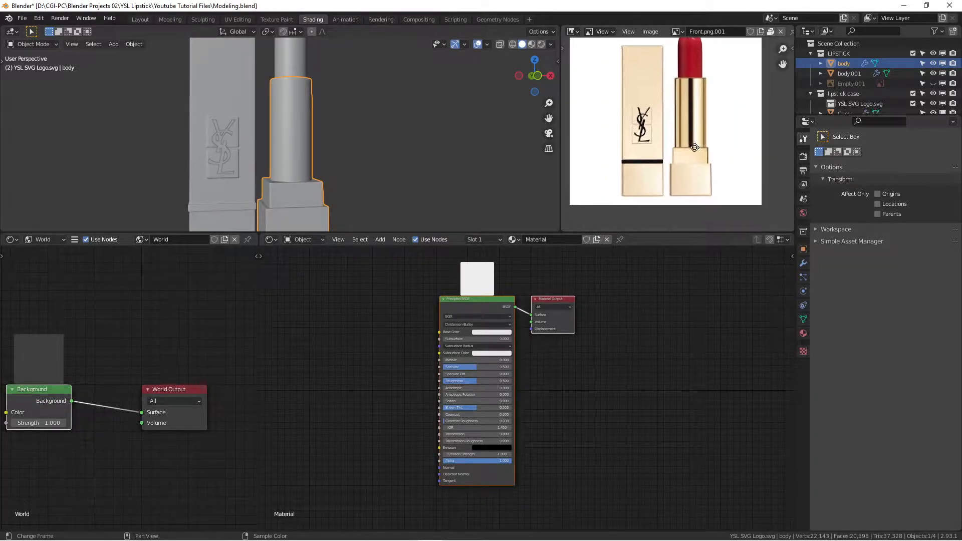
scroll(702, 193, "down", 2)
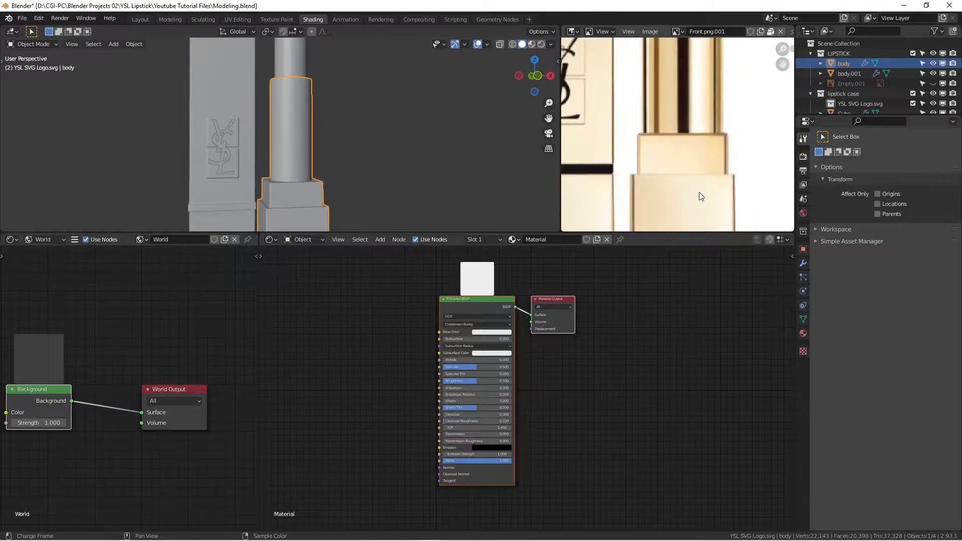
scroll(686, 194, "down", 2)
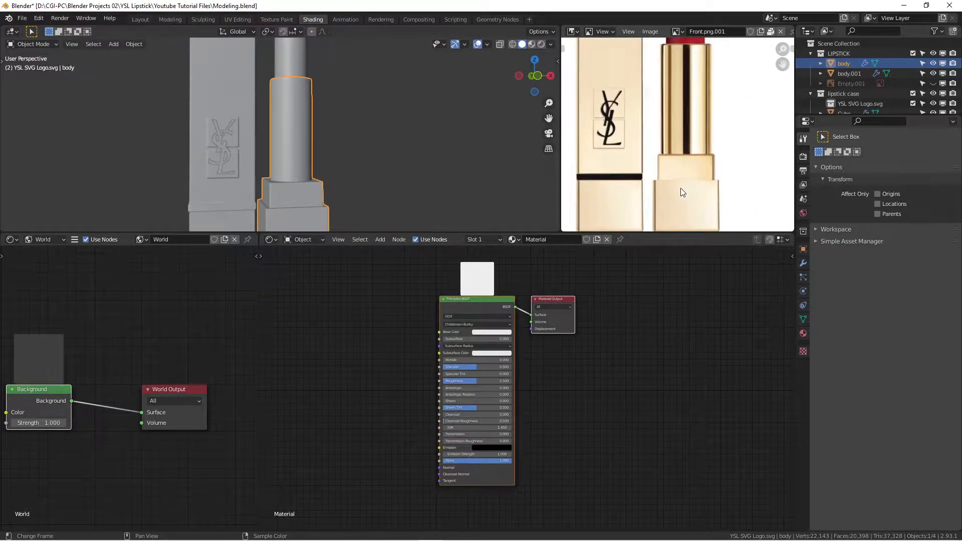
scroll(680, 189, "up", 1)
scroll(683, 120, "down", 3)
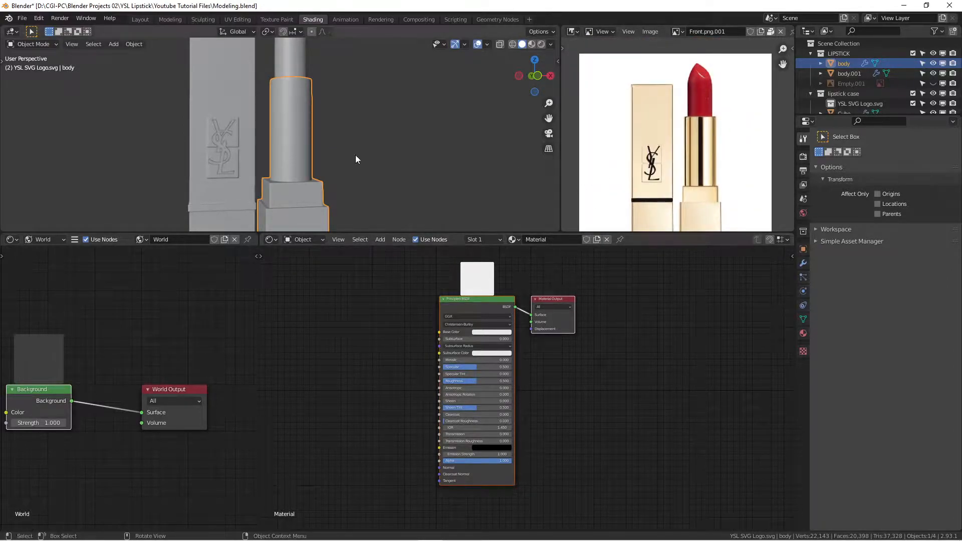
scroll(372, 157, "down", 4)
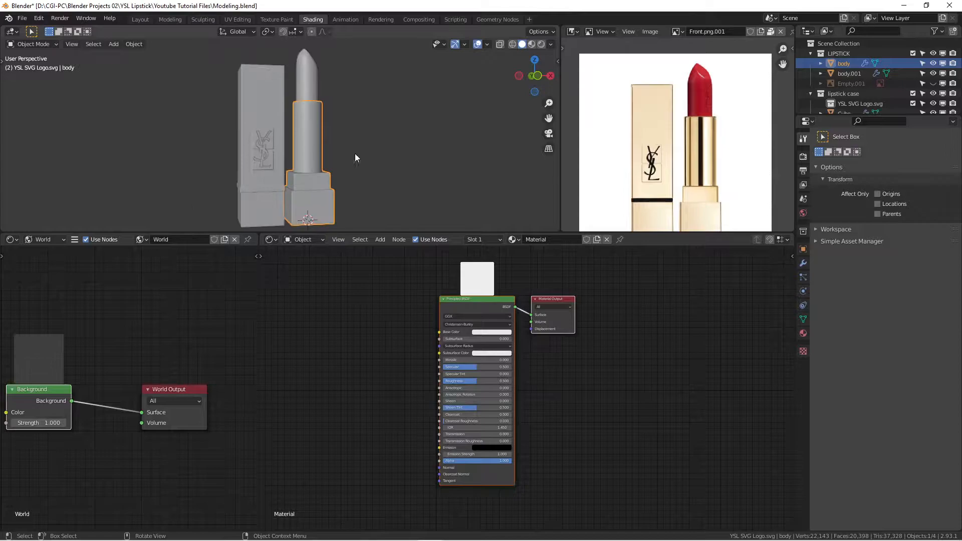
Rename the new material of the lipstick's body as "lipstick body".
left_click(554, 240)
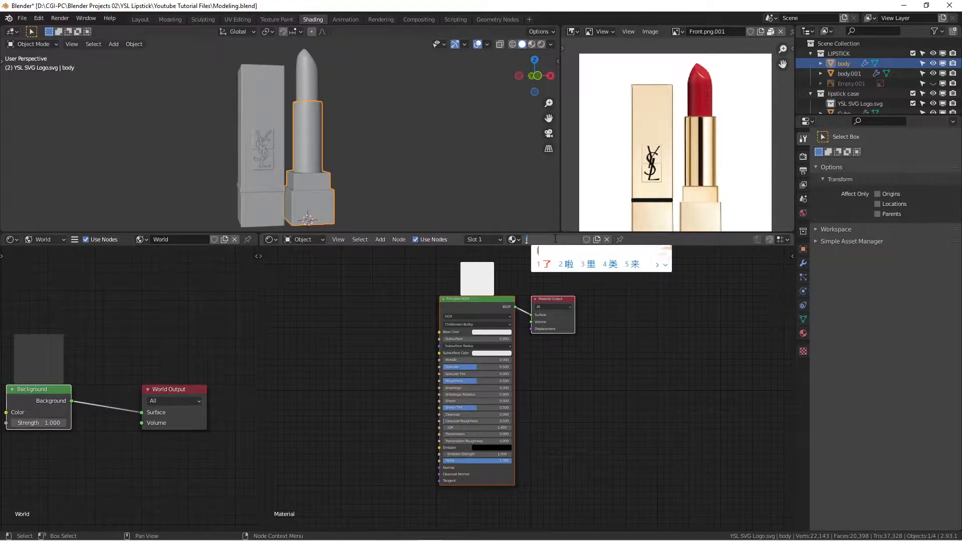
key("ctrl+BackSpace")
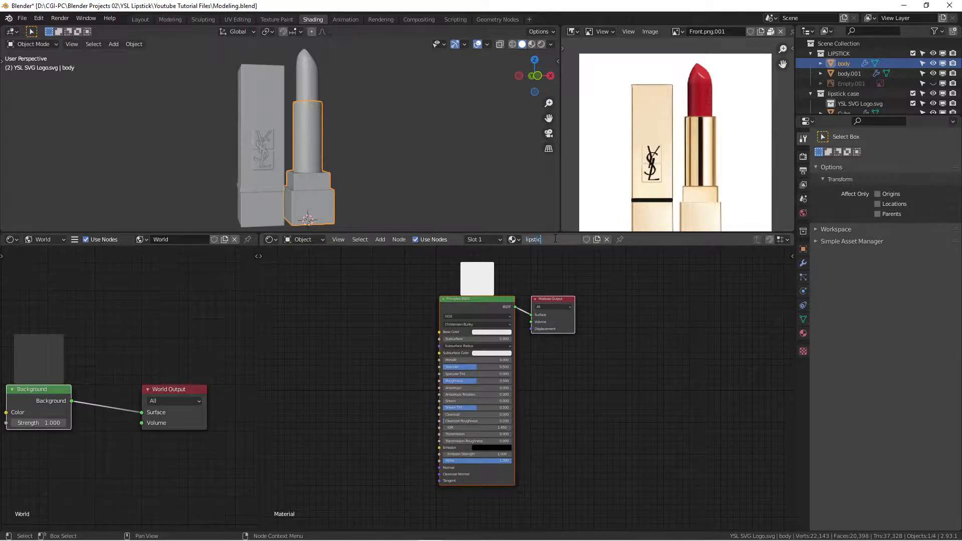
type("lipstick body")
key("Return")
Sample the gold of the lipstick's square base in the reference photo as the Principled BSDF's Base Color.
scroll(577, 276, "up", 1)
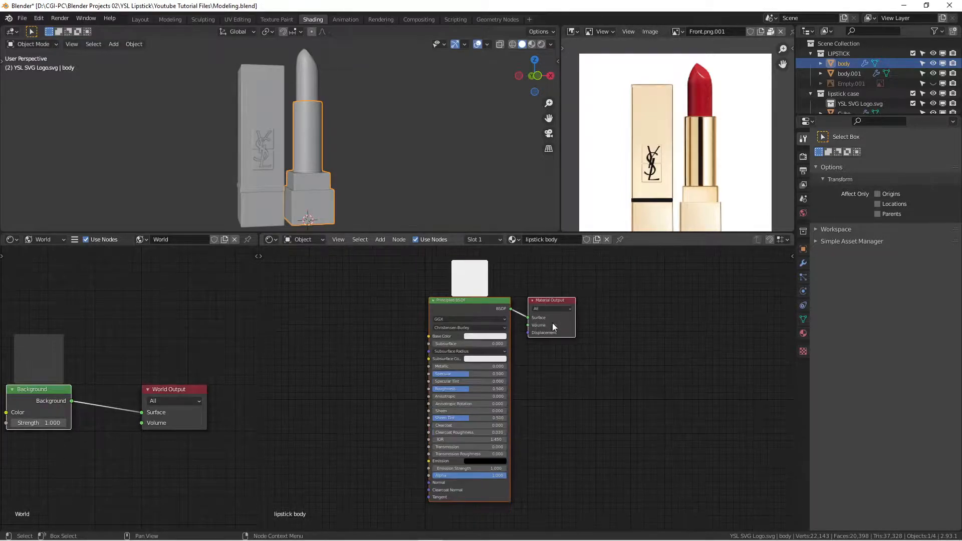
scroll(604, 334, "up", 2)
middle_click_drag(613, 338, 728, 364)
scroll(669, 167, "up", 2)
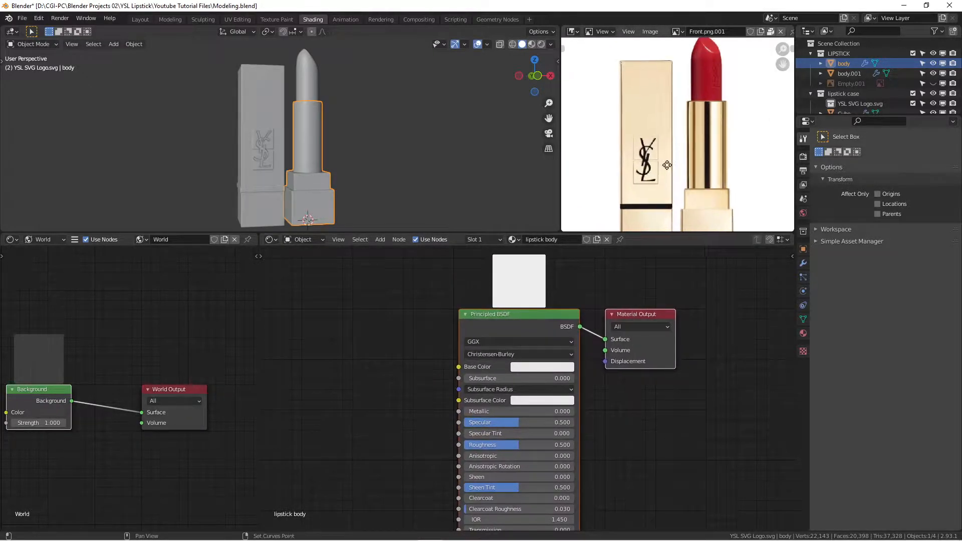
middle_click_drag(668, 167, 644, 123)
scroll(549, 293, "up", 1)
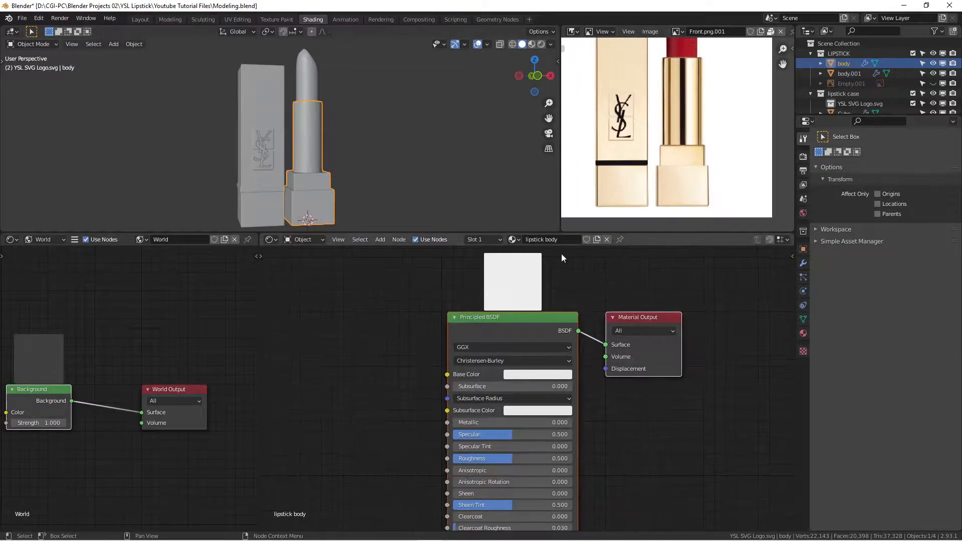
scroll(436, 166, "up", 2)
mouse_move(440, 167)
middle_mouse_down()
mouse_move(468, 162)
mouse_move(424, 164)
middle_mouse_up()
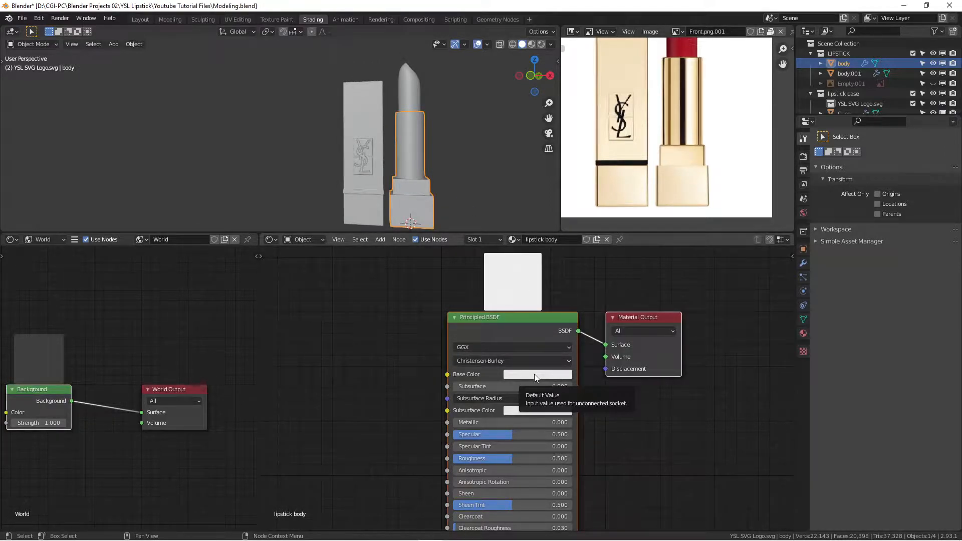
key("e")
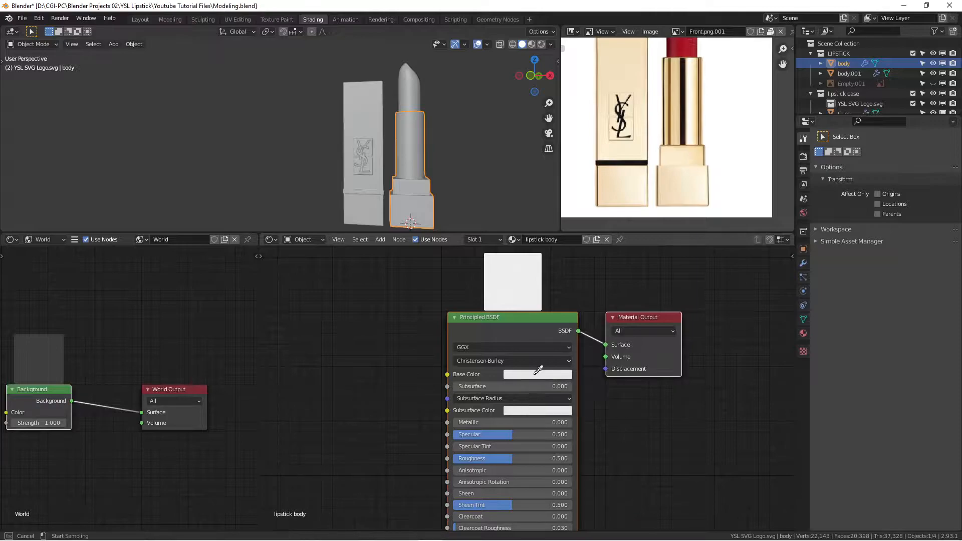
left_click(669, 176)
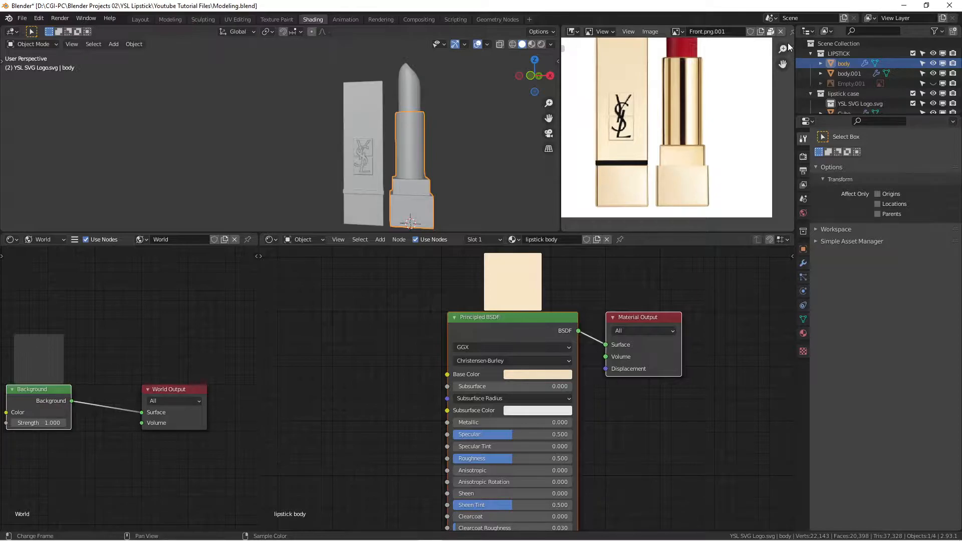
Start the Shortcut VUr key display from the Layout workspace, return to Shading and hide the Image Editor's sidebar.
key("n")
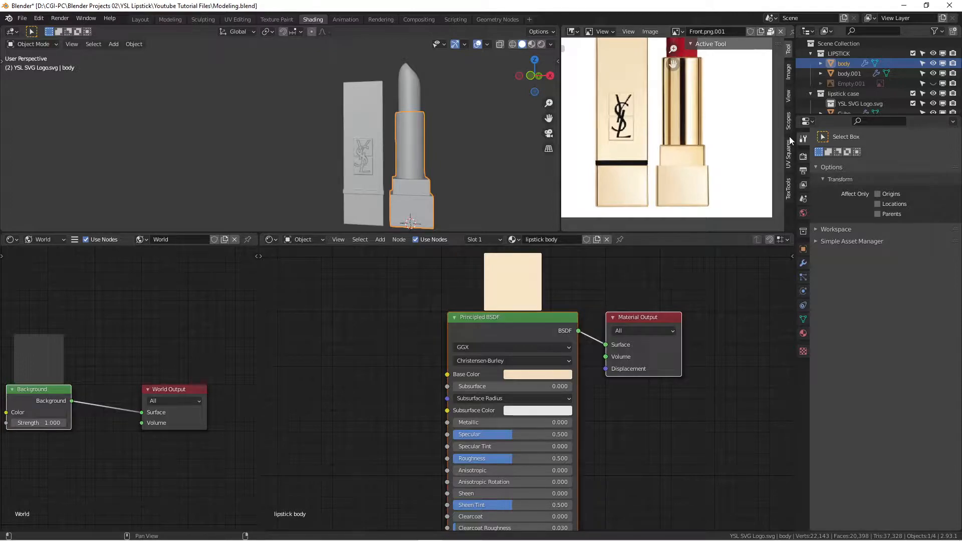
left_click(789, 63)
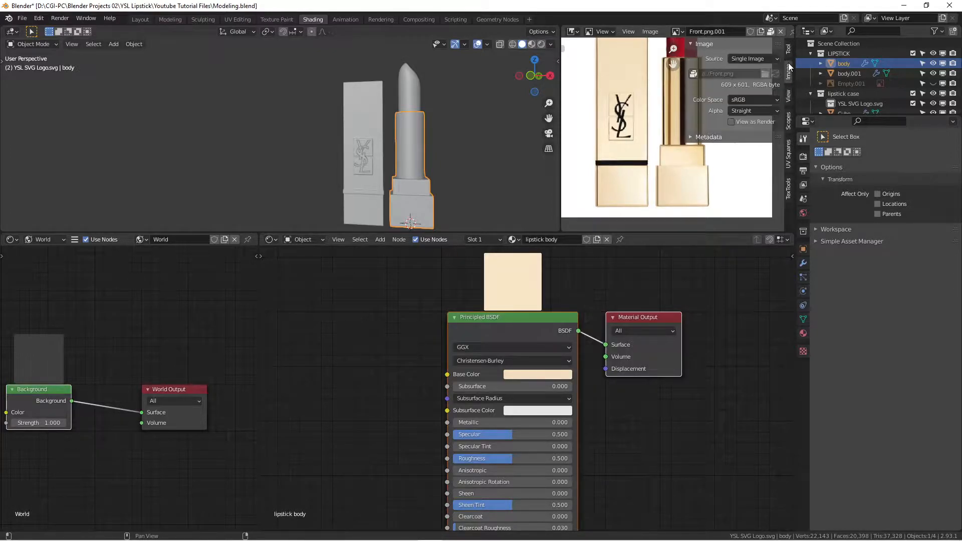
scroll(789, 63, "down", 4, "ctrl")
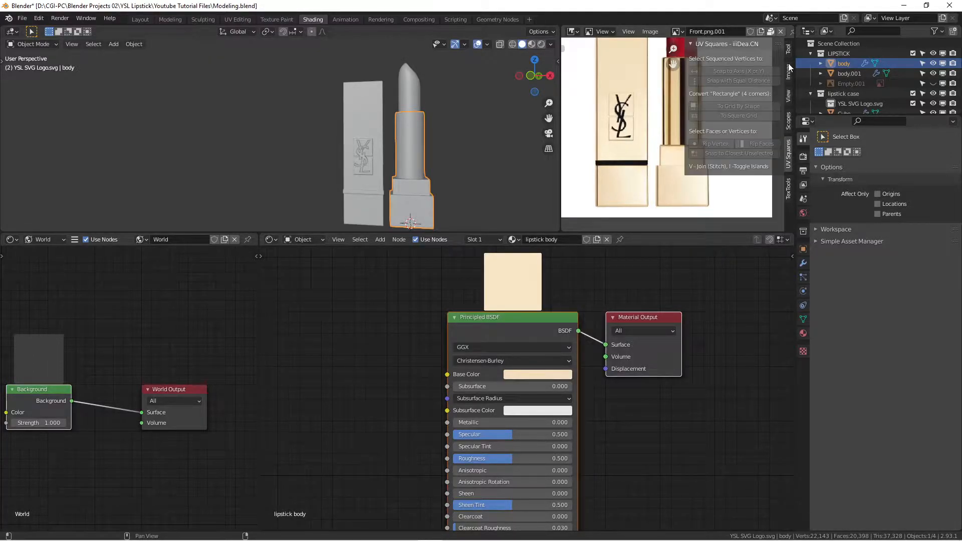
left_click(140, 19)
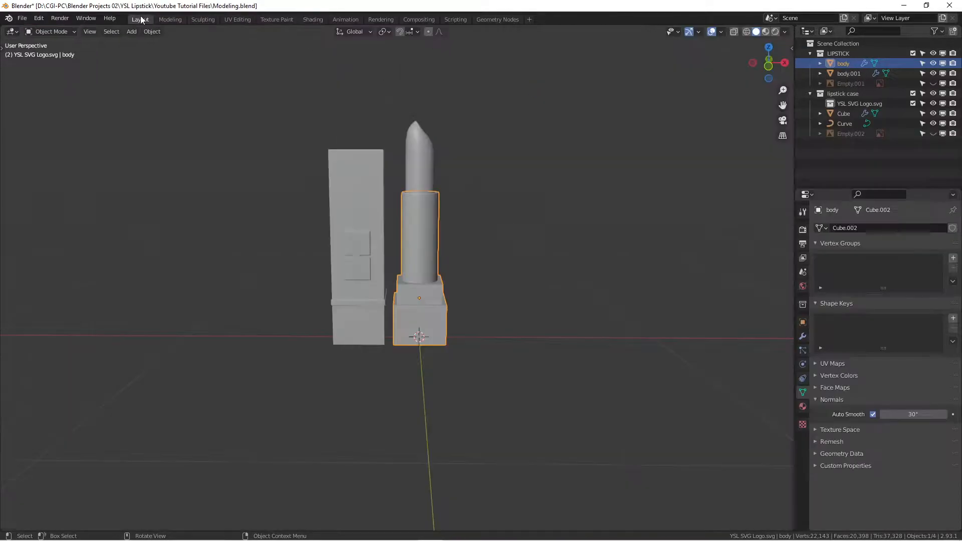
key("n")
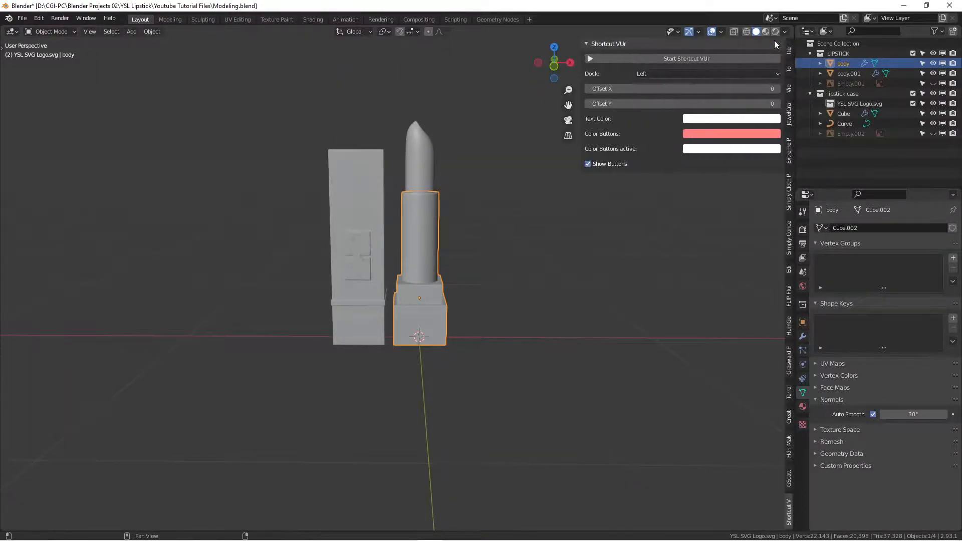
left_click(693, 59)
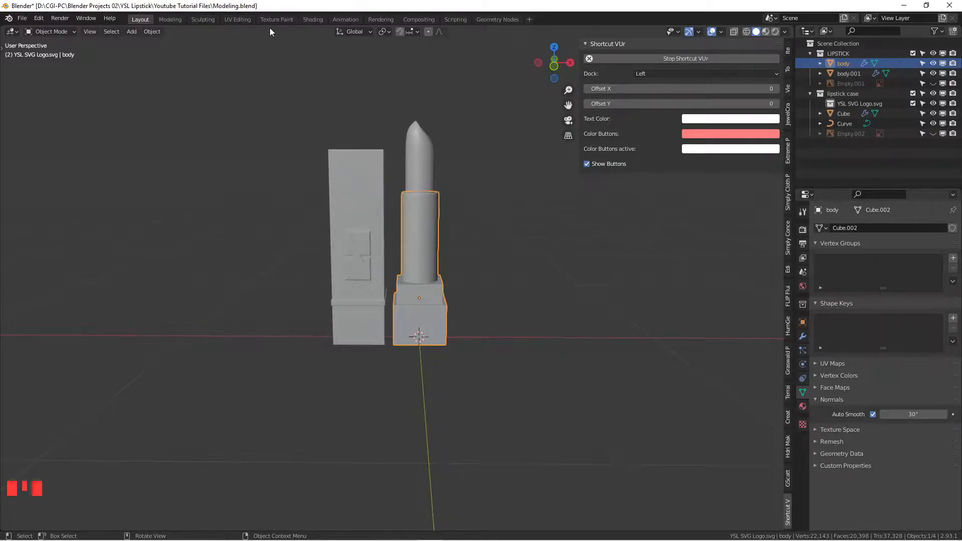
left_click(310, 20)
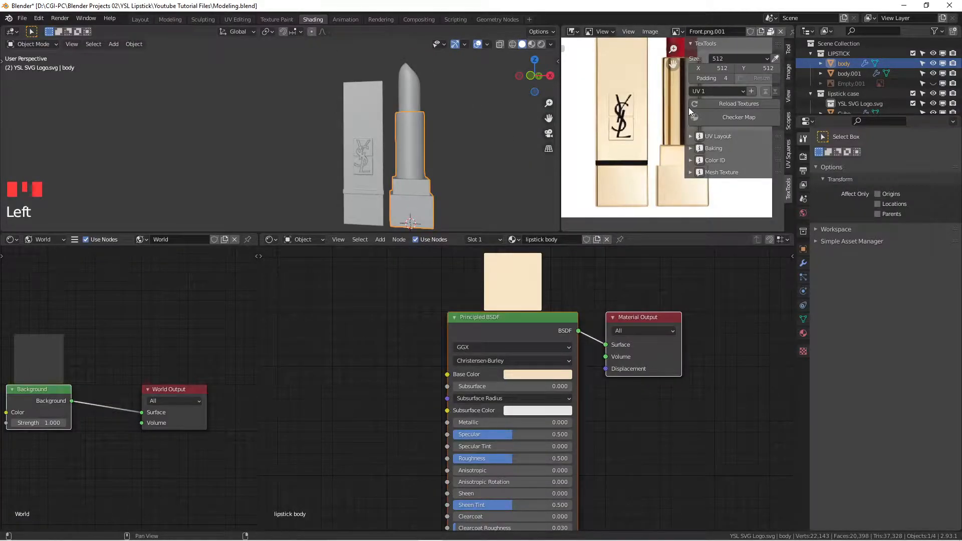
key("n")
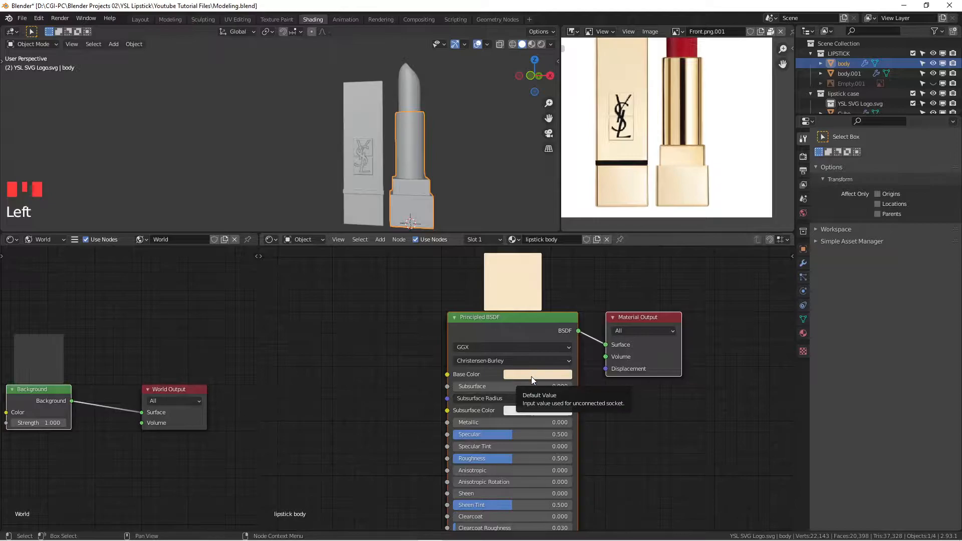
Resample the lipstick body material's Base Color from the gold in the reference photo.
key("e")
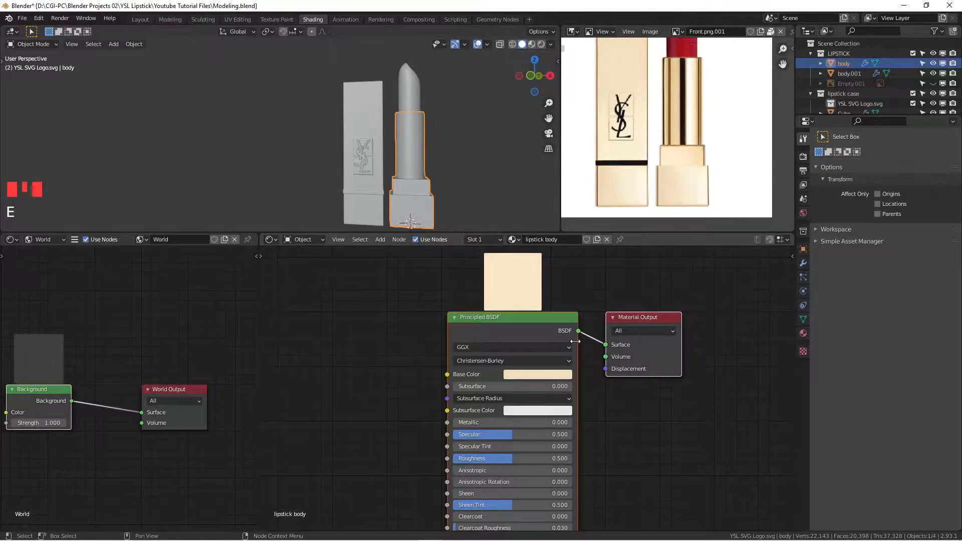
scroll(551, 348, "up", 2)
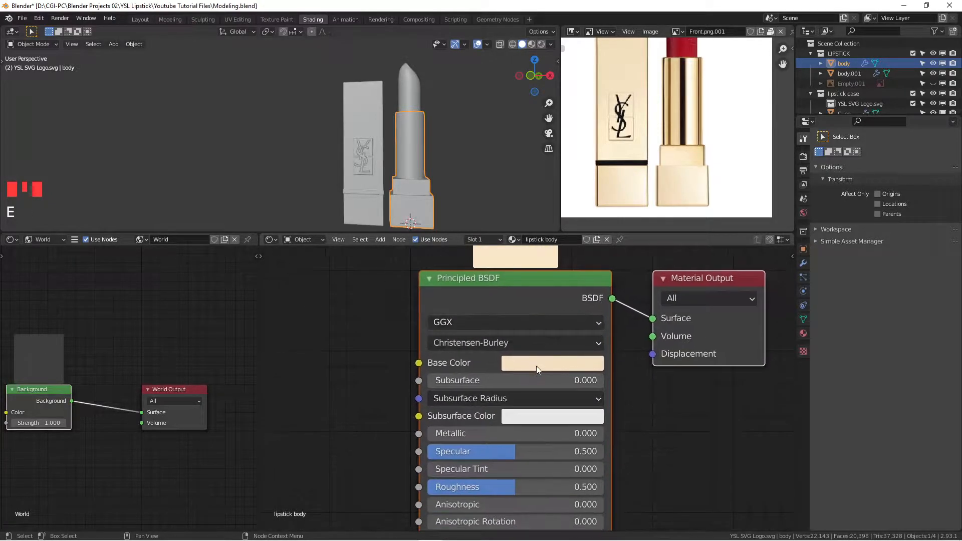
scroll(446, 168, "down", 2)
Show the lipstick and case from the front in rendered shading with nothing selected.
middle_click_drag(450, 161, 401, 151, "shift")
key("KP_1")
scroll(346, 154, "up", 2)
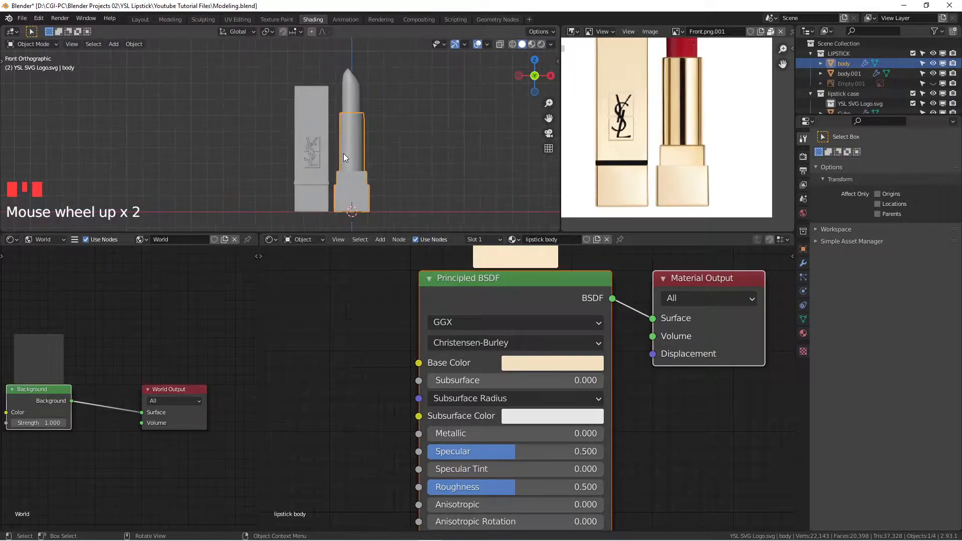
left_click(542, 43)
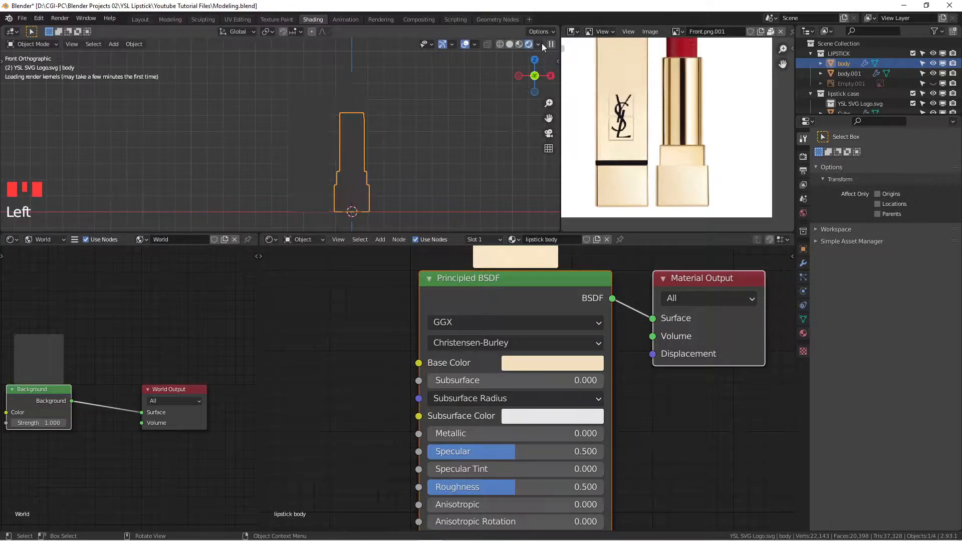
left_click(419, 158)
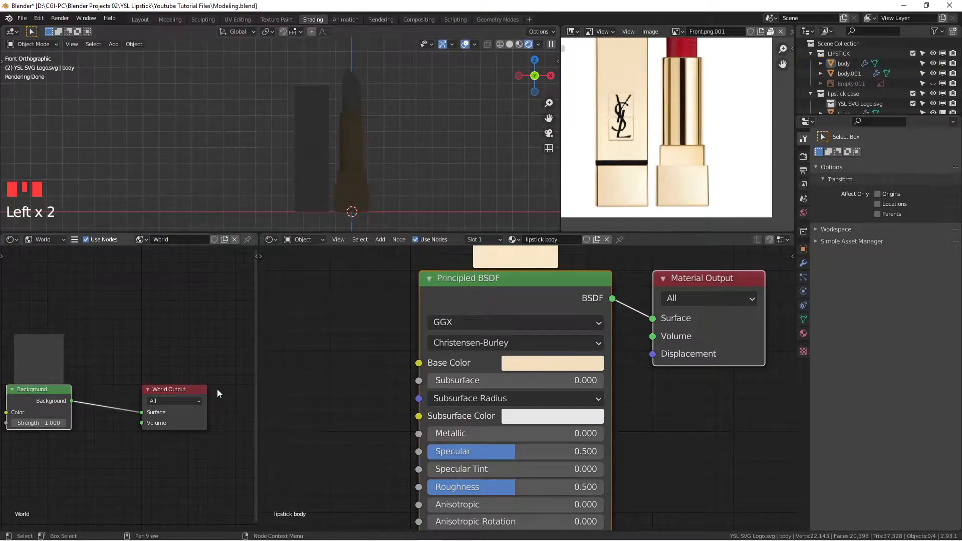
Move the World's Background node closer to World Output and add an Environment Texture with Mapping and Texture Coordinate nodes to it.
left_click_drag(43, 387, 98, 383)
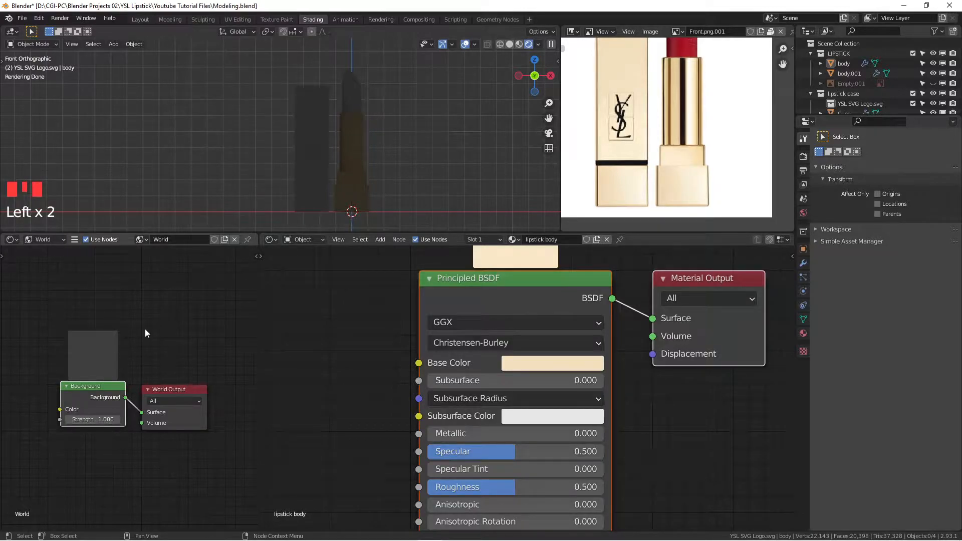
middle_click_drag(166, 334, 220, 298)
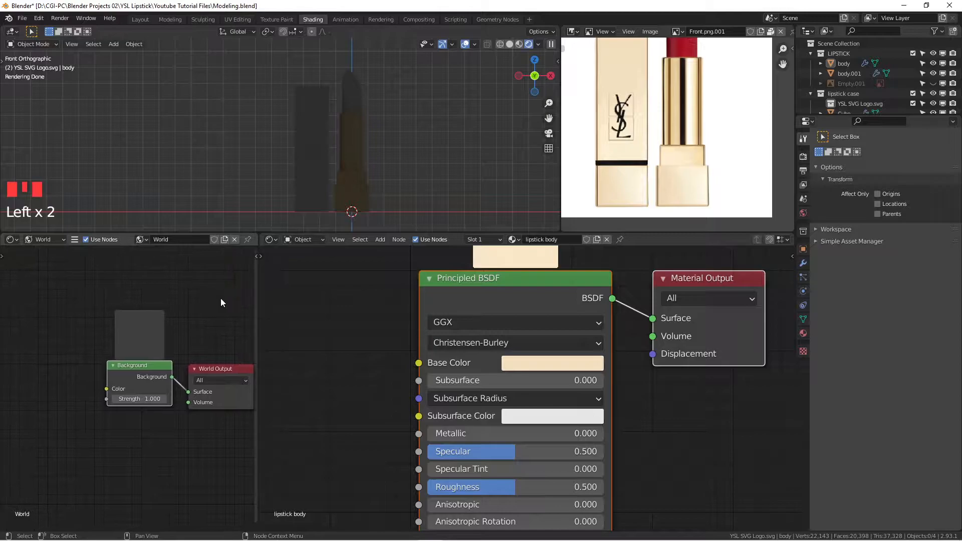
left_click(50, 323)
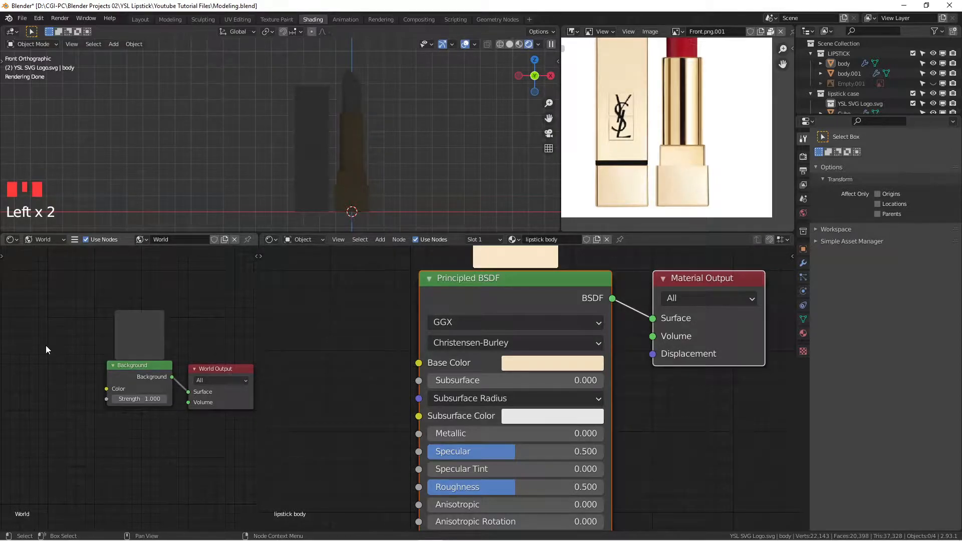
left_click(124, 365)
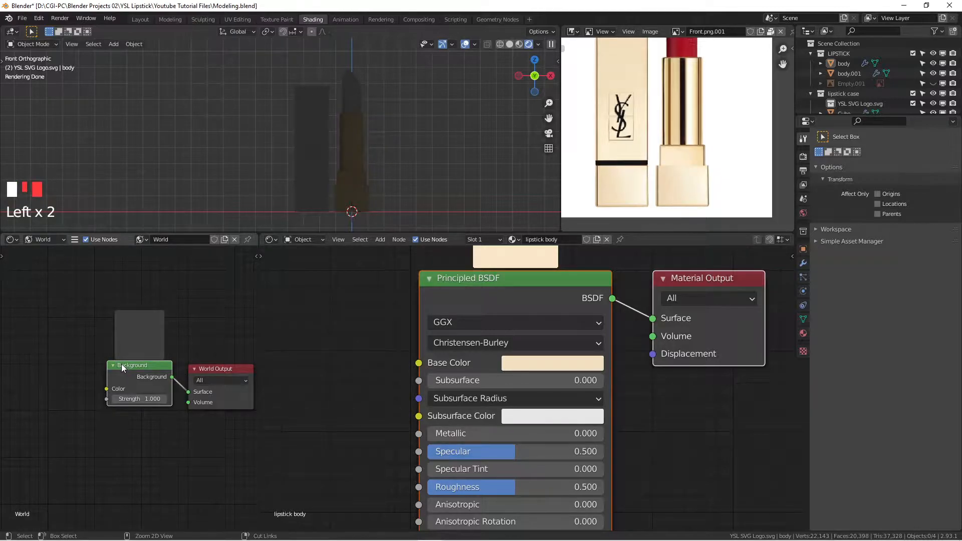
key("ctrl+t")
scroll(142, 295, "down", 1)
middle_click_drag(143, 294, 211, 295)
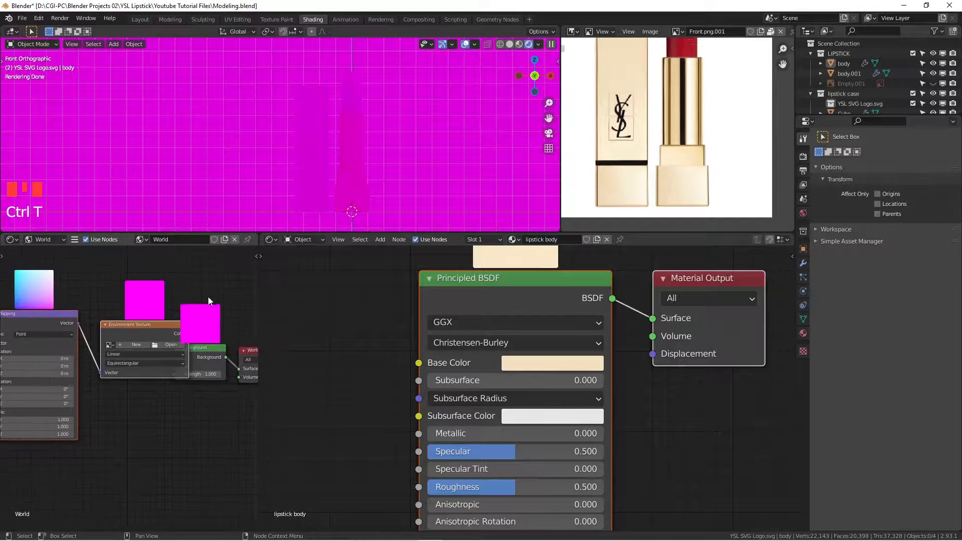
Move the Environment Texture node away from the Background node so the two no longer overlap.
scroll(149, 298, "down", 4)
middle_click_drag(145, 297, 168, 281)
left_click_drag(158, 307, 139, 311)
middle_click_drag(96, 325, 118, 342)
scroll(118, 342, "down", 1)
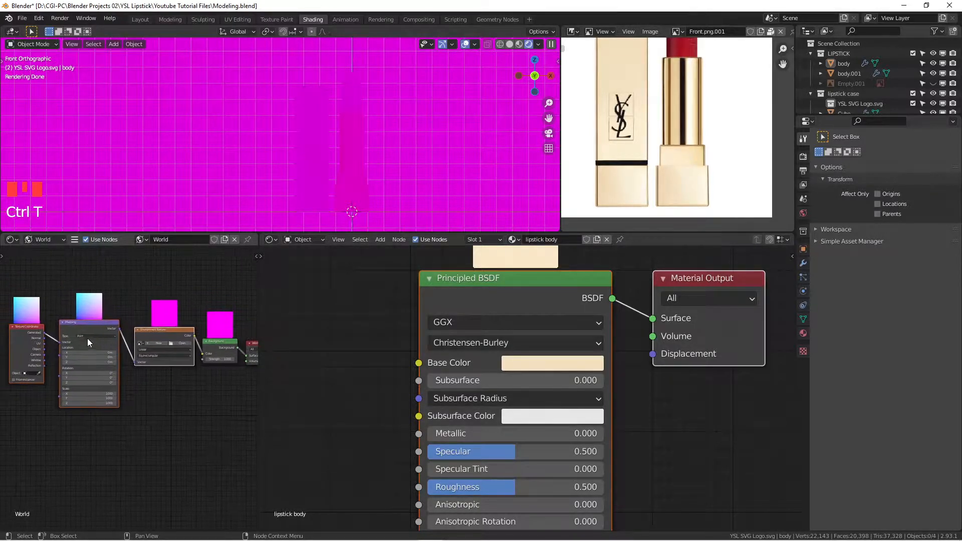
scroll(140, 353, "down", 1)
middle_click_drag(183, 347, 136, 358)
scroll(137, 352, "up", 3)
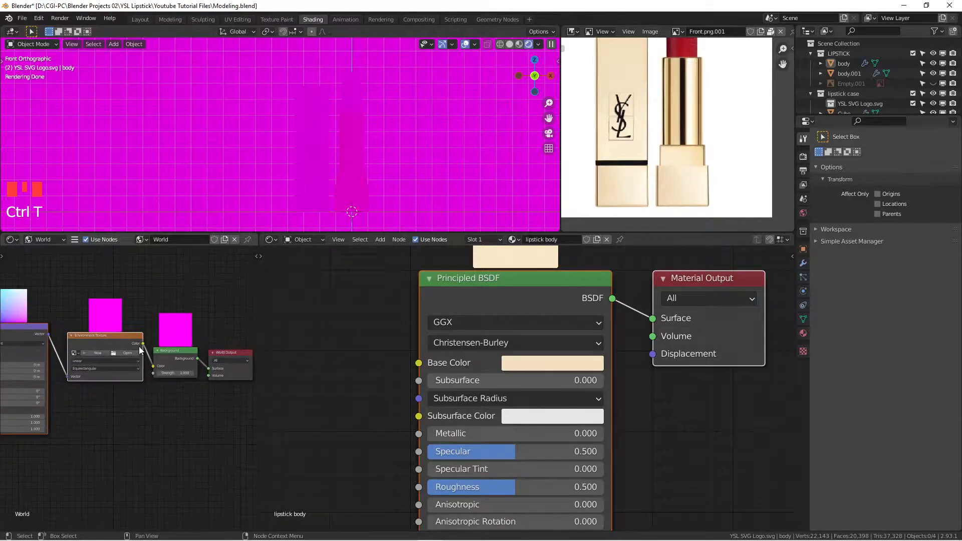
scroll(139, 345, "down", 4)
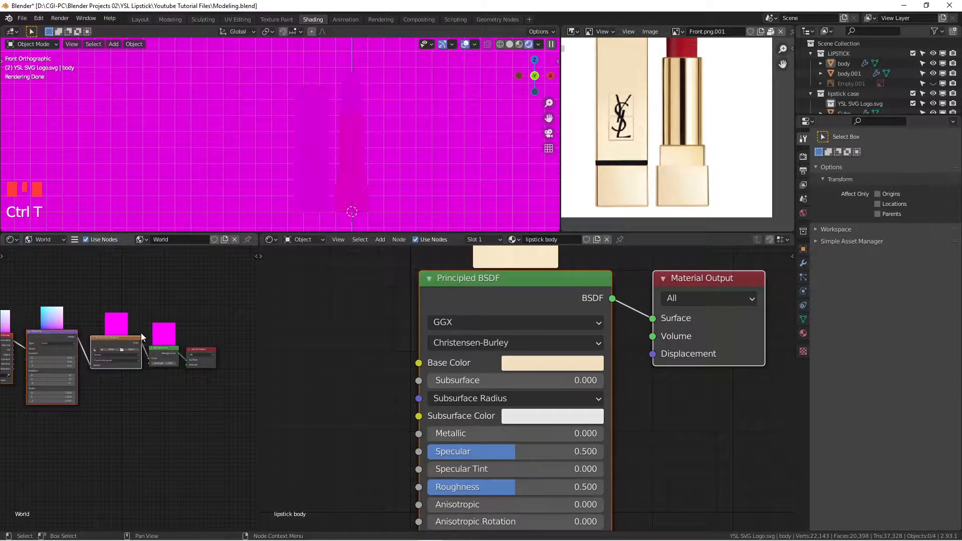
Search the add-ons in the preferences for "node" and check whether Node Wrangler is enabled, closing the preferences again.
left_click(39, 18)
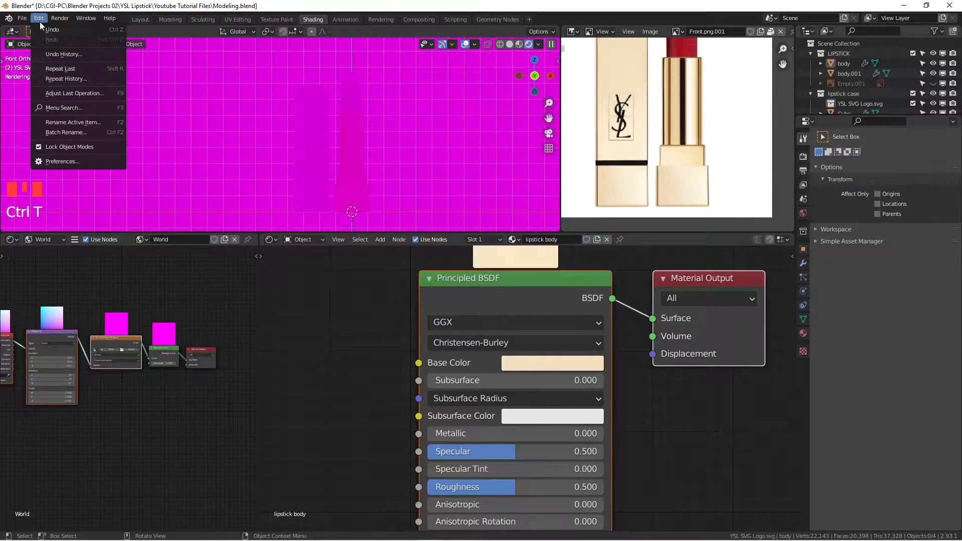
left_click(60, 164)
left_click(272, 56)
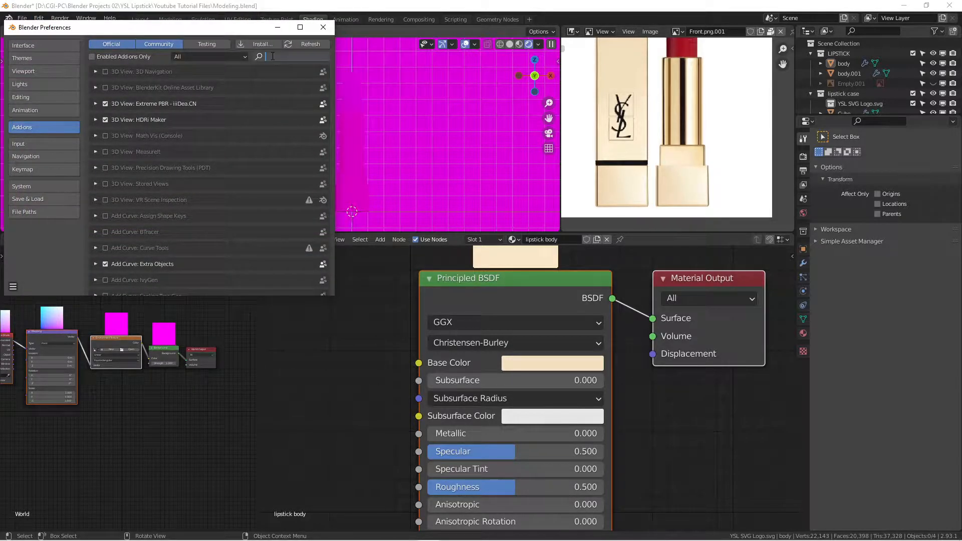
type("node")
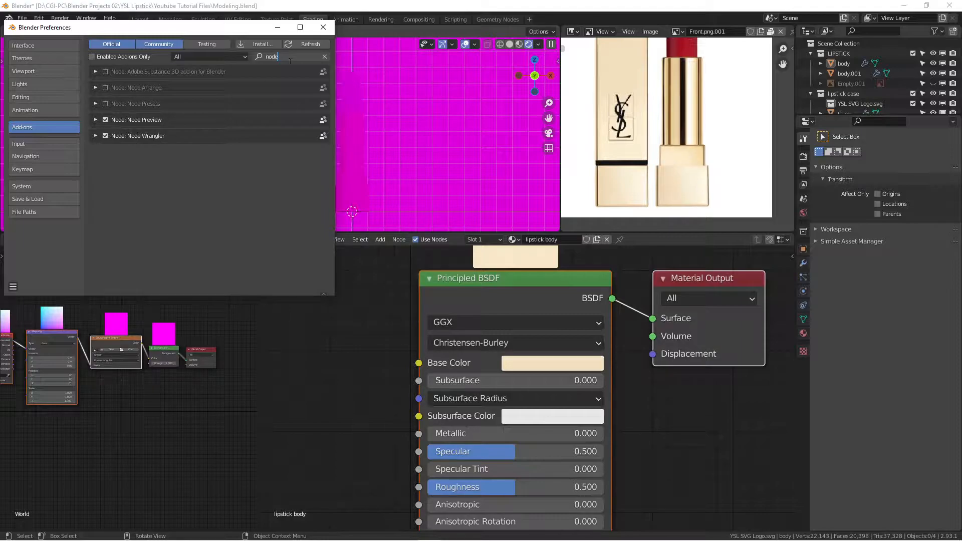
left_click(324, 28)
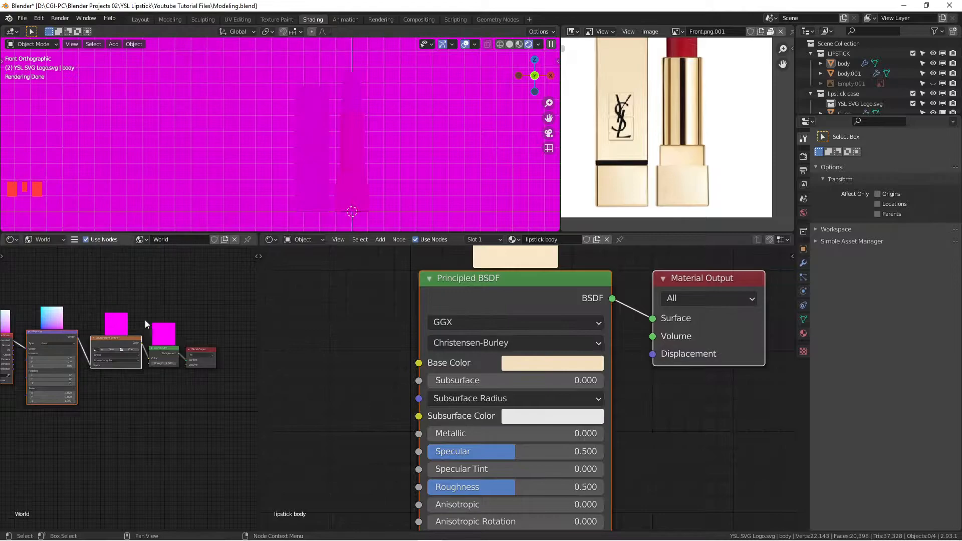
scroll(148, 317, "up", 5)
scroll(141, 320, "down", 2)
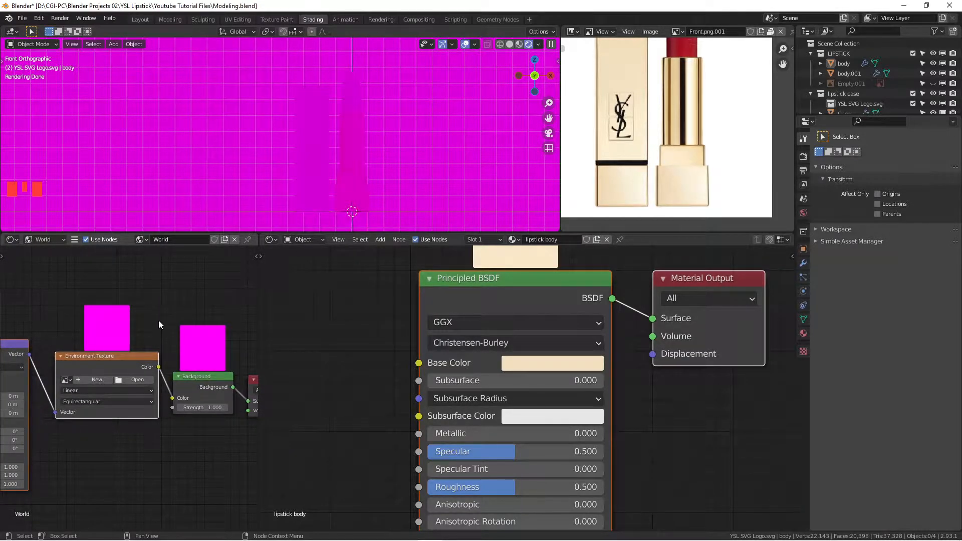
scroll(157, 323, "down", 3)
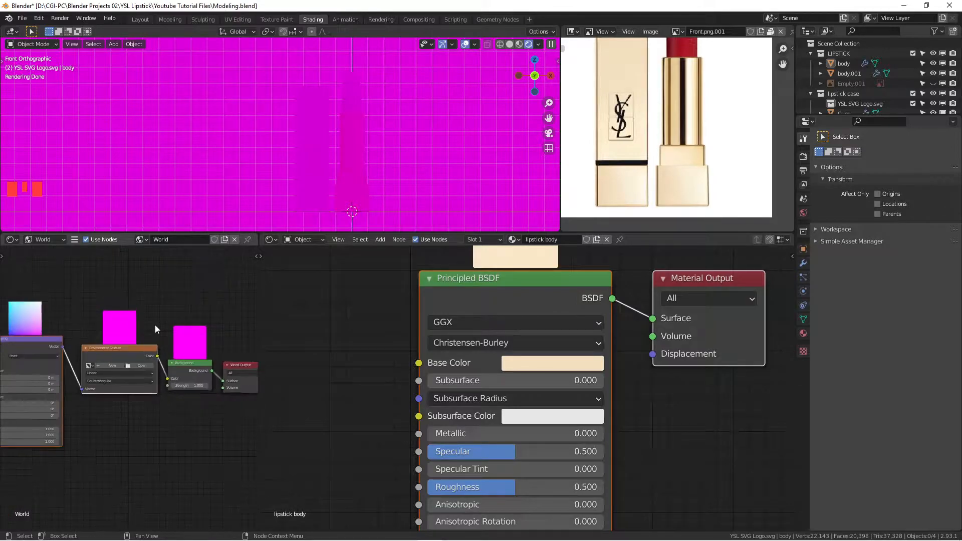
Load Jewelry-HDRI-black-contrast.hdr from the HDRIs folder into the world's Environment Texture node.
scroll(142, 355, "up", 2)
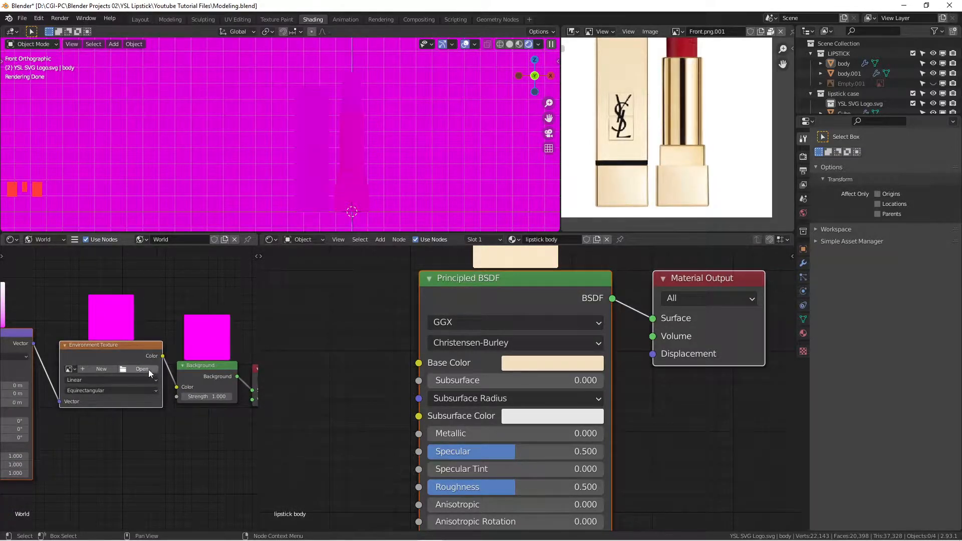
left_click(143, 370)
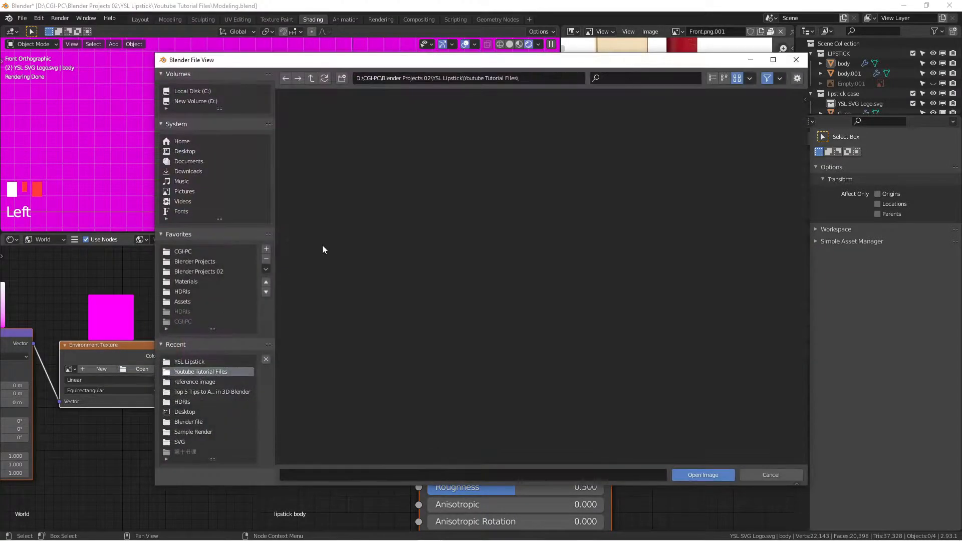
left_click(185, 292)
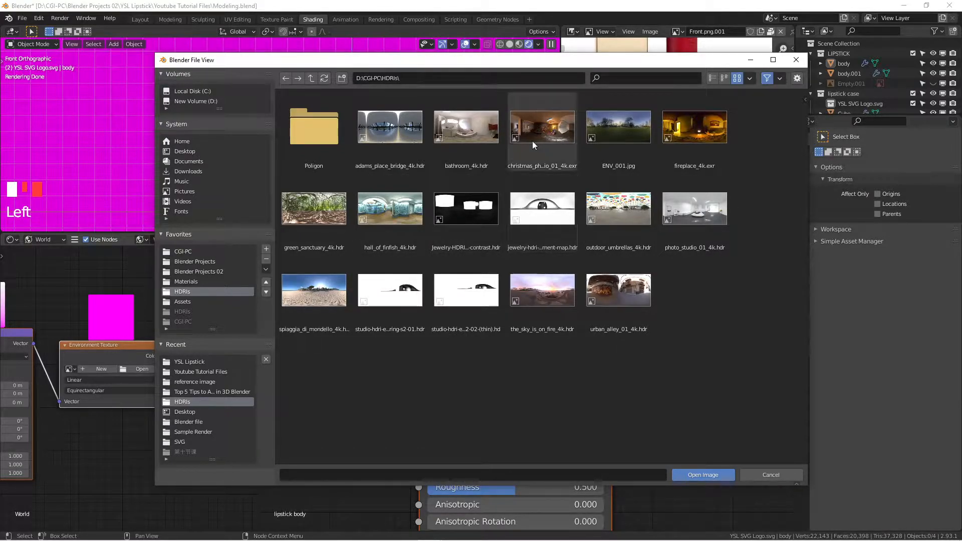
left_click(462, 212)
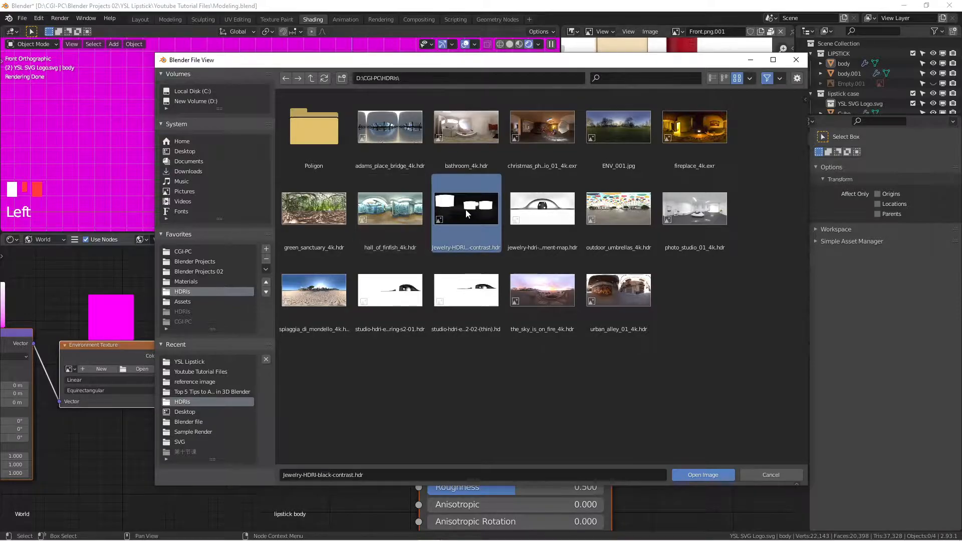
double_click(466, 210)
Examine the lipstick and case from the front in the rendered preview under the new environment lighting.
scroll(334, 138, "up", 3)
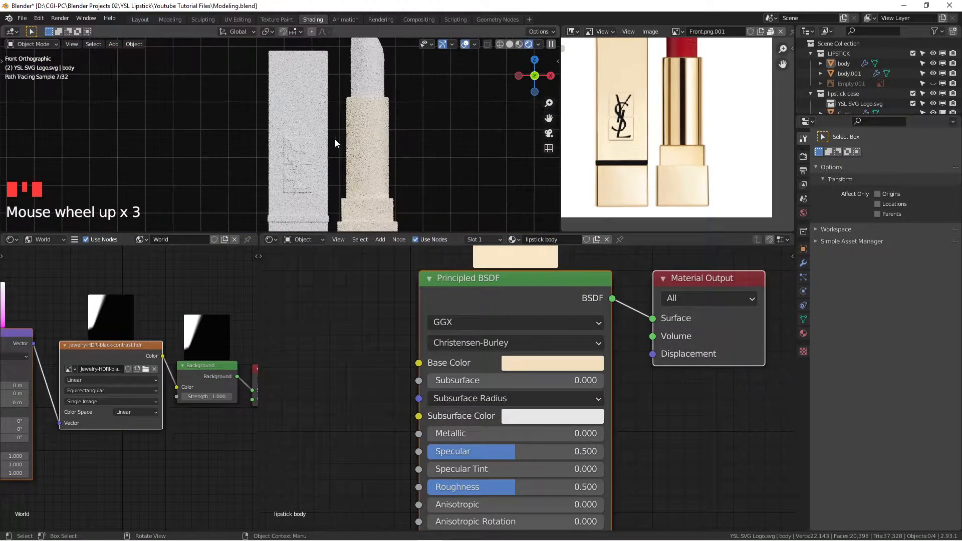
scroll(364, 147, "down", 2)
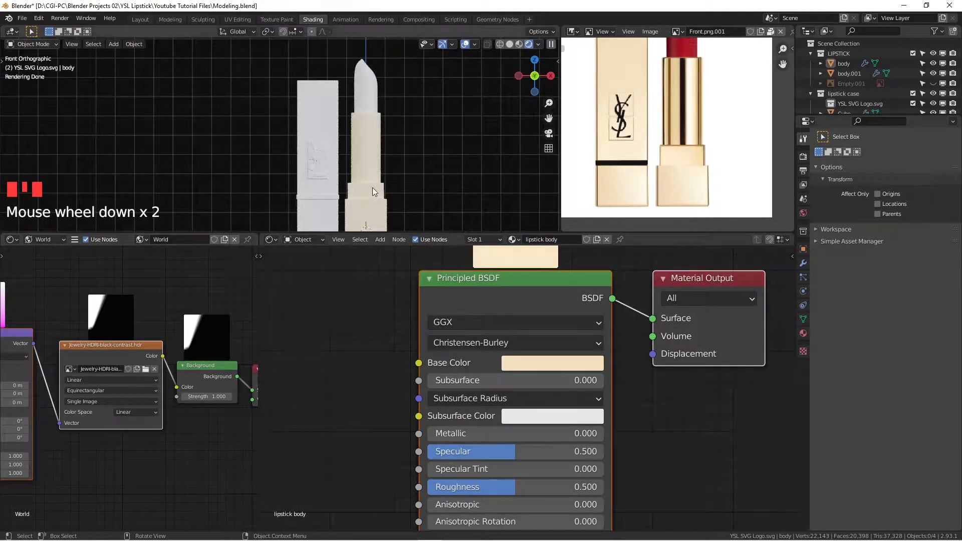
scroll(381, 170, "down", 3)
scroll(372, 173, "up", 1, "shift")
scroll(372, 176, "up", 7)
scroll(374, 181, "down", 3)
scroll(373, 181, "down", 2)
middle_click_drag(362, 181, 317, 158, "shift")
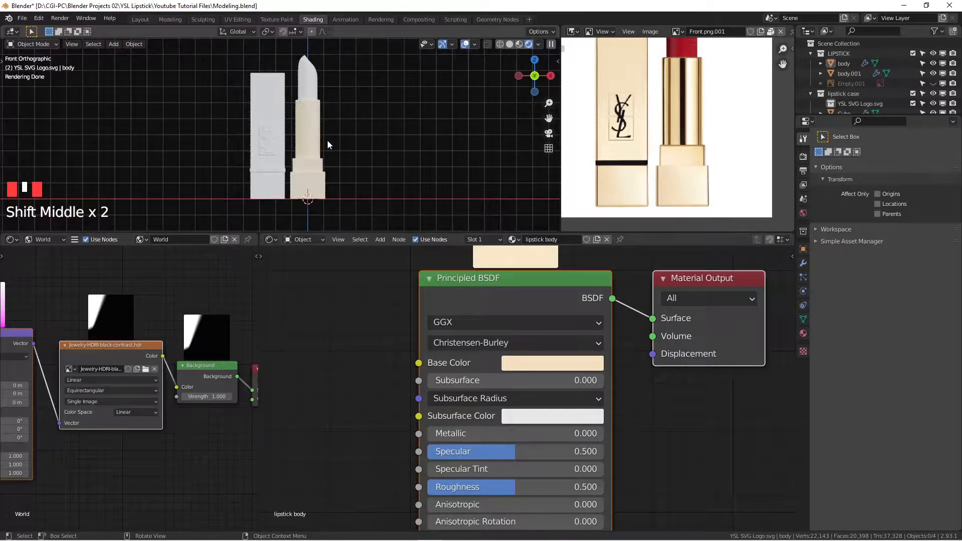
Enlarge the outliner and examine the rendered lipstick and case from angled views, ending in the front view.
left_click_drag(844, 116, 844, 327)
mouse_move(310, 156)
middle_mouse_down()
mouse_move(329, 163)
mouse_move(267, 166)
mouse_move(299, 113)
mouse_move(256, 128)
middle_mouse_up()
scroll(261, 160, "up", 1)
scroll(289, 122, "up", 3)
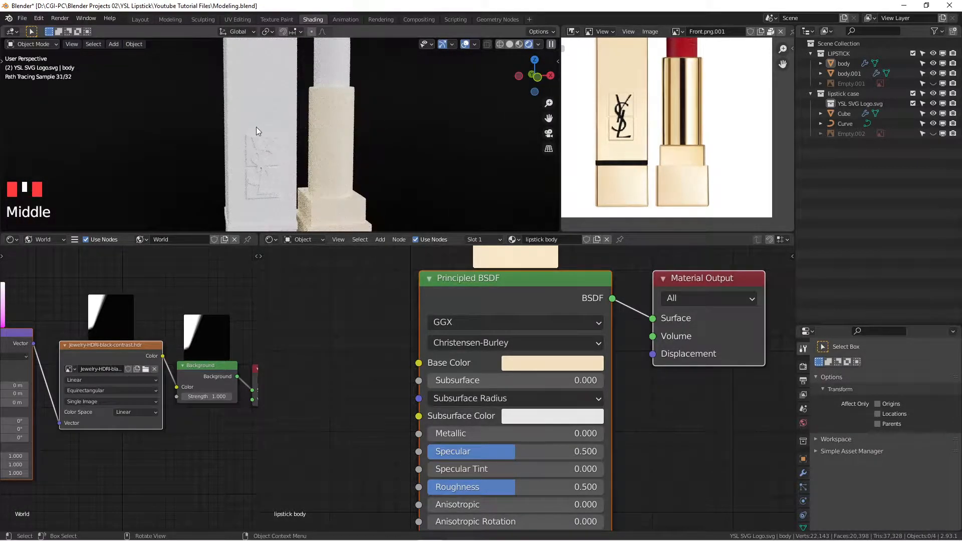
scroll(290, 149, "down", 3)
scroll(295, 150, "up", 7)
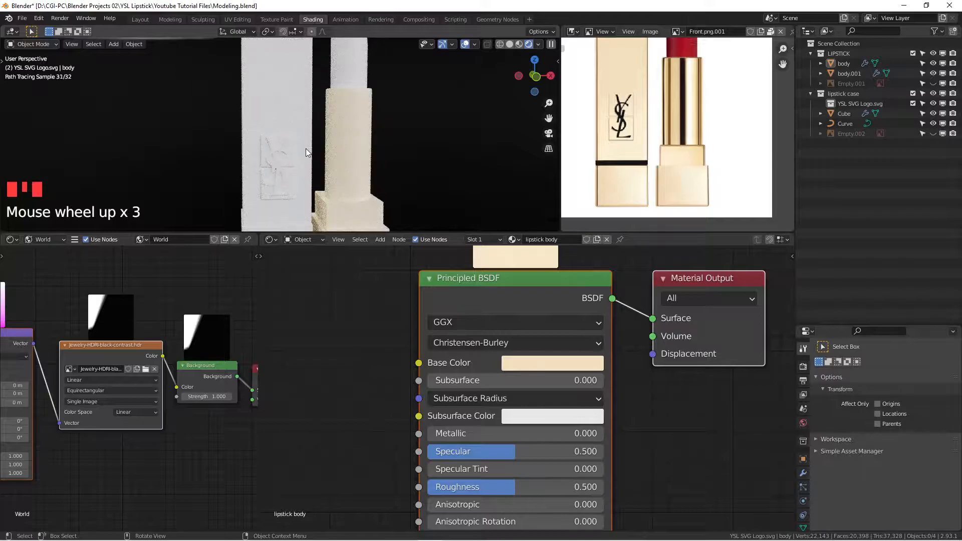
scroll(302, 155, "down", 3)
middle_click_drag(302, 154, 256, 159)
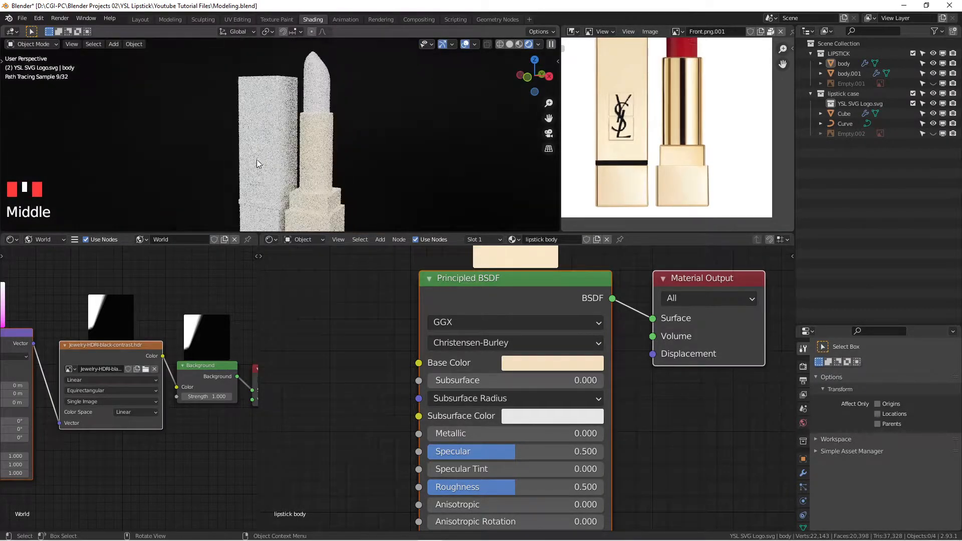
scroll(287, 157, "down", 2)
middle_click_drag(315, 157, 312, 158)
key("KP_1")
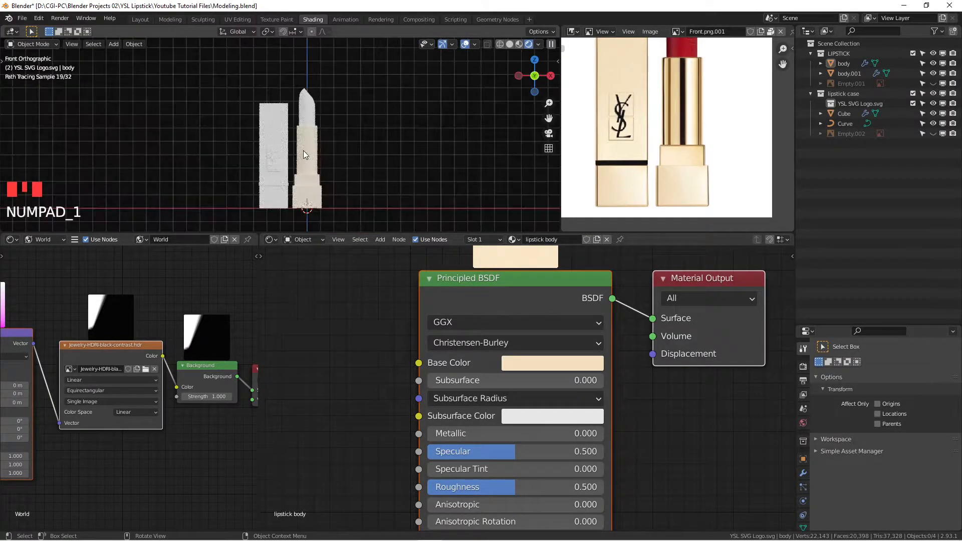
Switch the viewport to solid shading, add a camera to the scene and show it in front view.
left_click(509, 44)
mouse_move(321, 150)
middle_mouse_down()
mouse_move(269, 161)
mouse_move(316, 130)
middle_mouse_up()
scroll(242, 156, "down", 2)
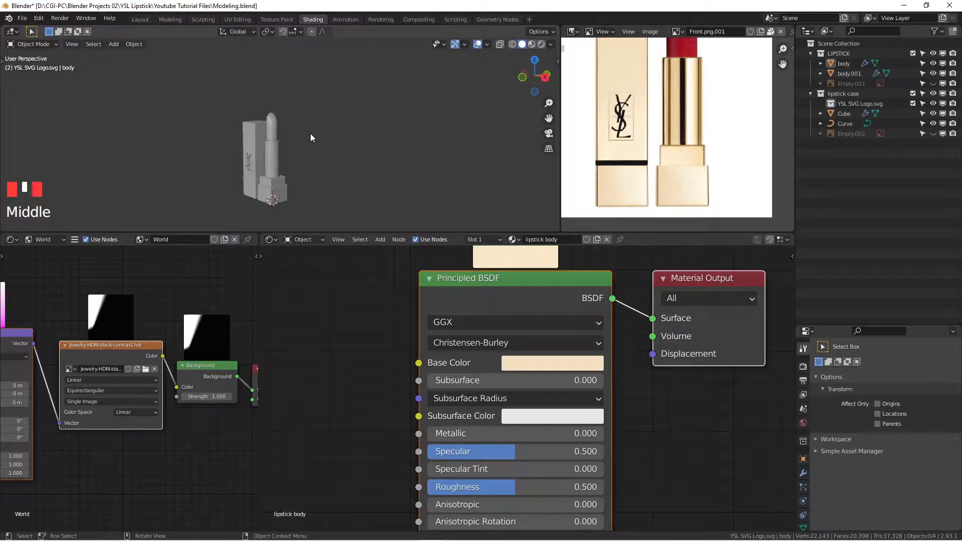
key("shift+a")
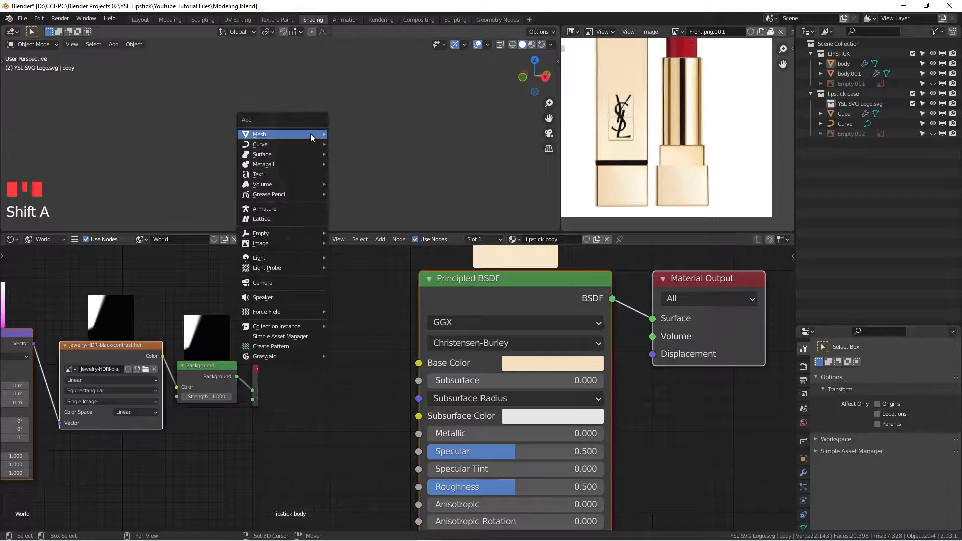
left_click(291, 284)
middle_click_drag(318, 229, 331, 188)
middle_click_drag(258, 195, 180, 158)
mouse_move(320, 157)
middle_mouse_down()
mouse_move(269, 166)
mouse_move(333, 146)
middle_mouse_up()
scroll(332, 146, "down", 2)
key("KP_1")
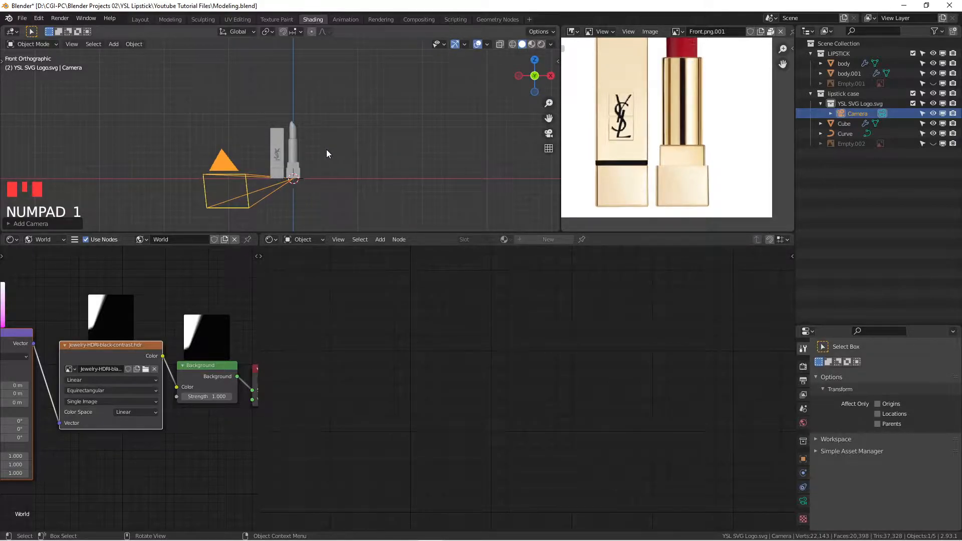
Clear the camera's rotation and, in right view, rotate it to 90° around X so it points horizontally.
key("alt+r")
scroll(239, 164, "down", 2)
middle_click_drag(239, 164, 221, 183)
key("KP_3")
scroll(296, 173, "down", 4)
middle_click_drag(296, 173, 306, 142, "shift")
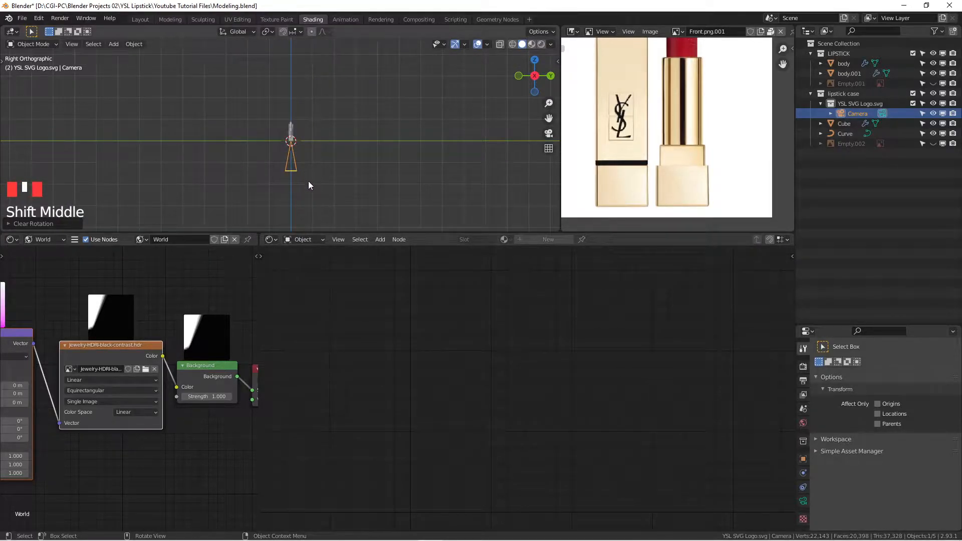
key("r")
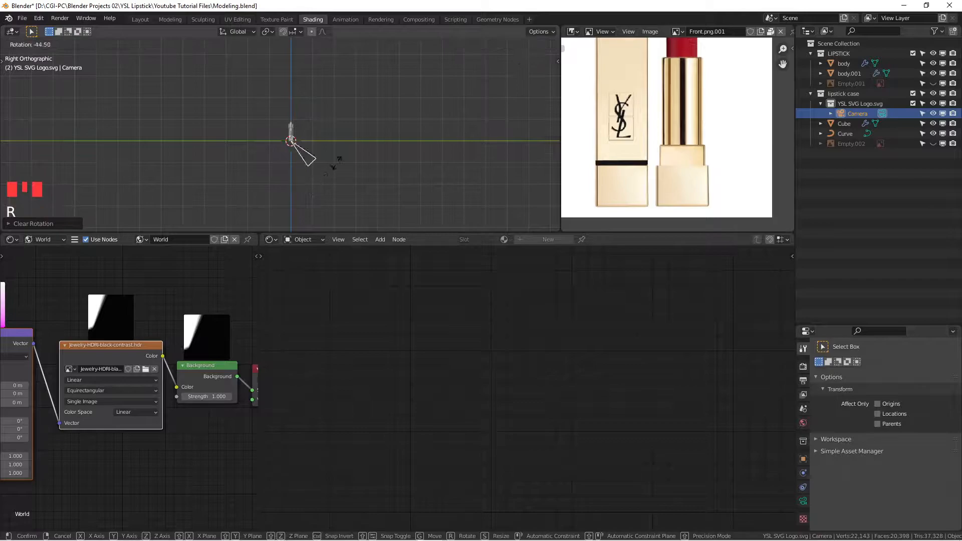
left_click(358, 125)
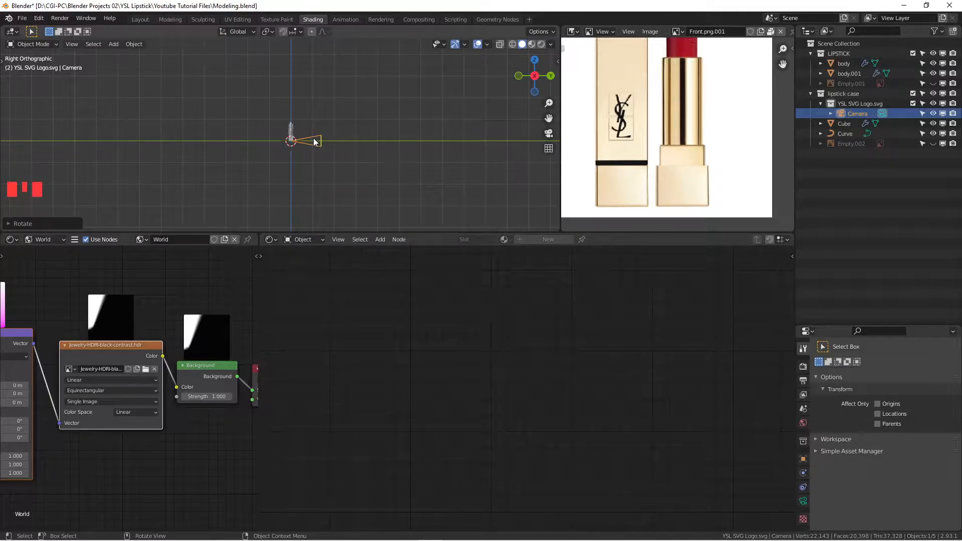
Move the camera about 10 m along negative Y in front of the lipstick and place it in the main Scene Collection.
key("g")
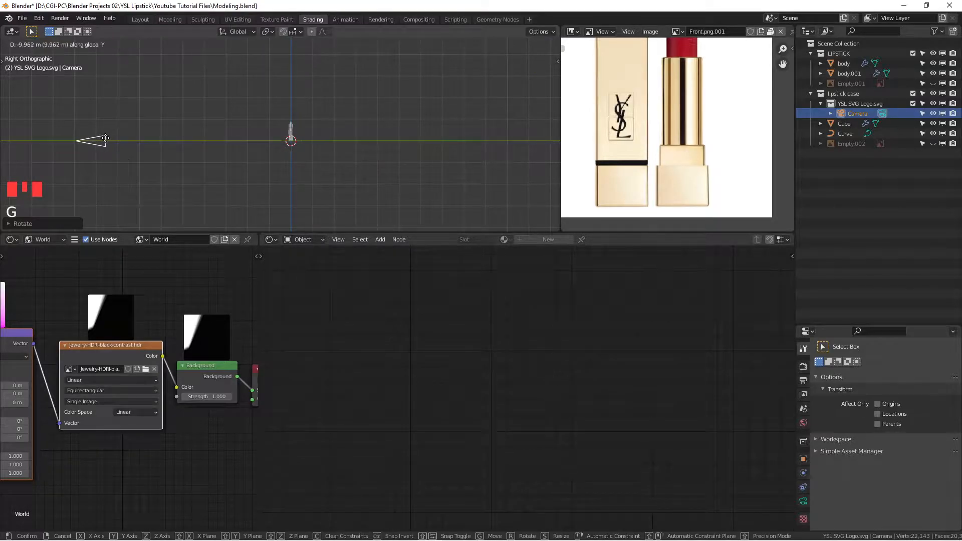
left_click(106, 139)
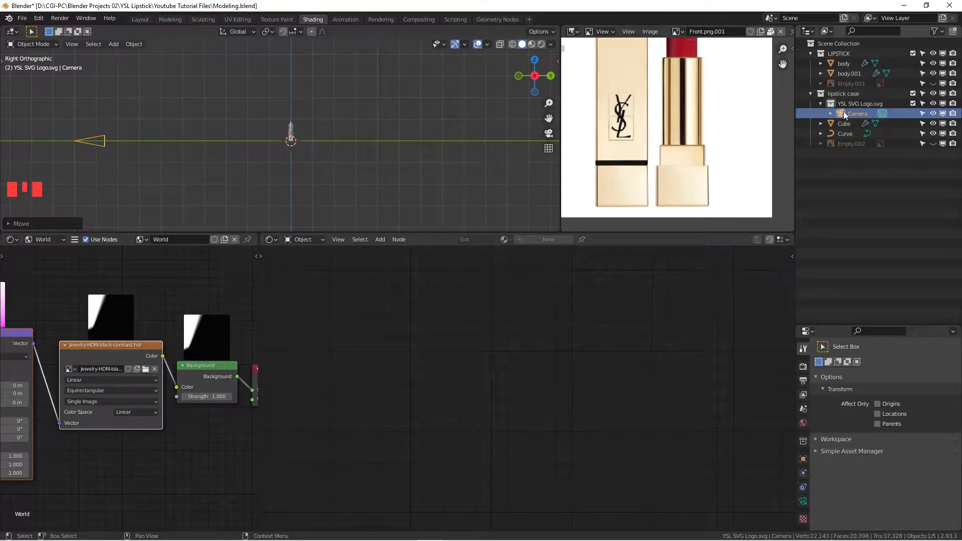
left_click_drag(845, 115, 842, 42)
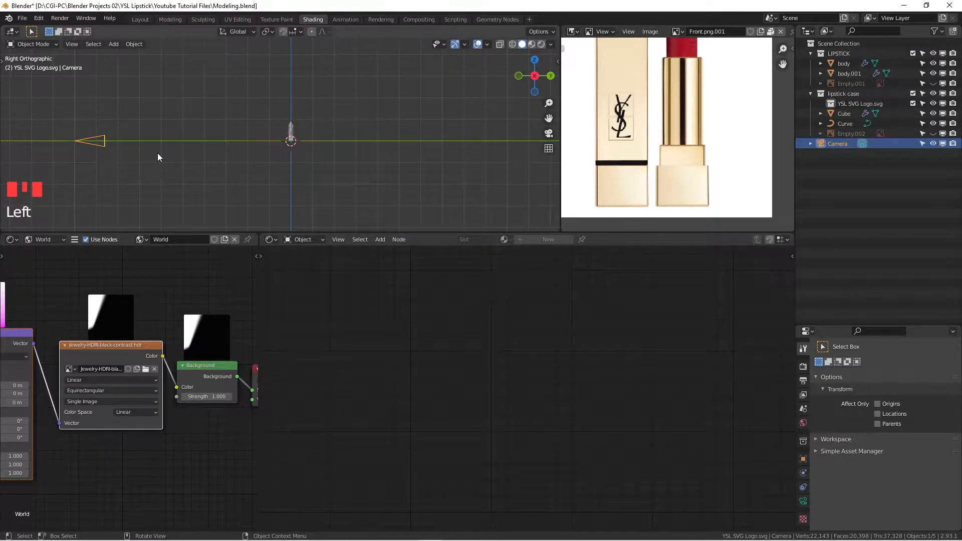
Look through the camera, enlarge the properties editor and open the camera's lens settings.
key("KP_0")
scroll(296, 135, "down", 1)
scroll(295, 134, "up", 1)
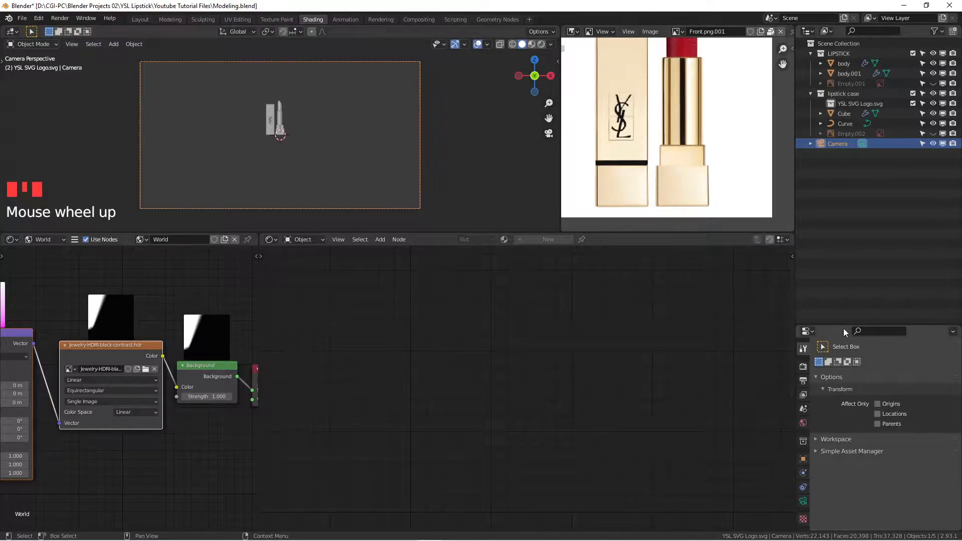
left_click_drag(842, 325, 840, 198)
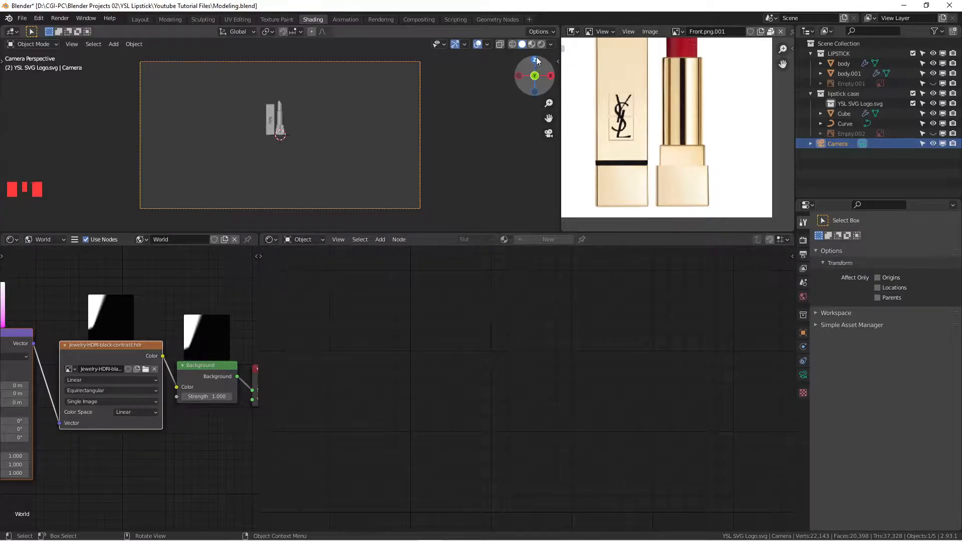
key("n")
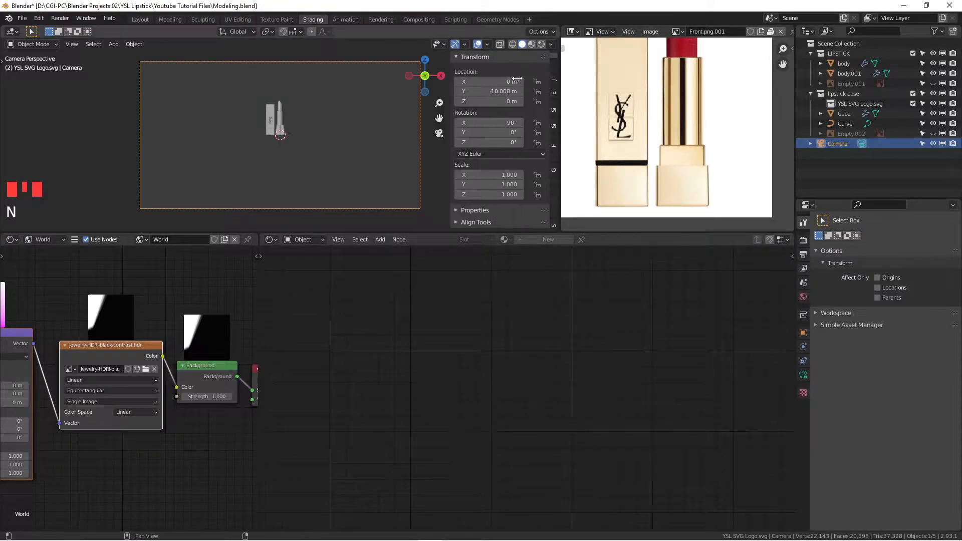
key("n")
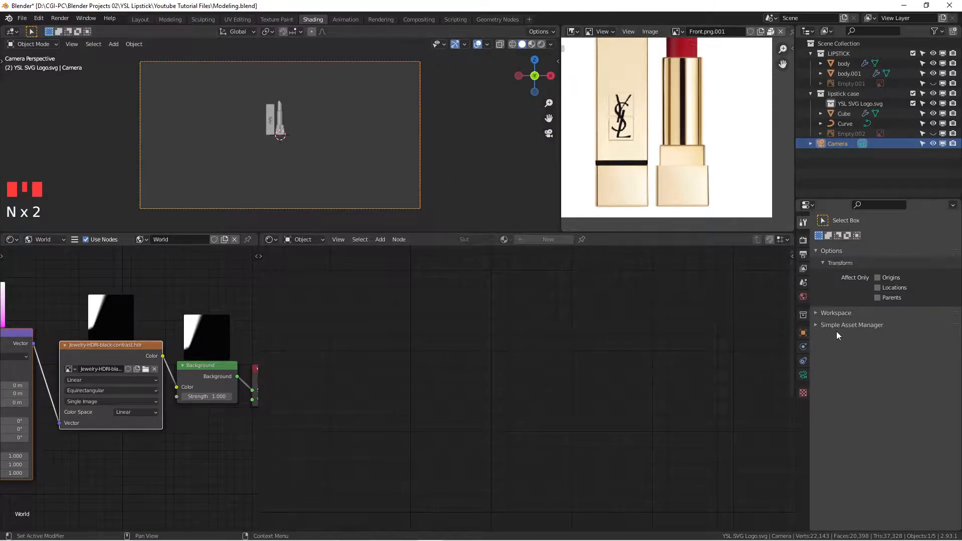
left_click(803, 374)
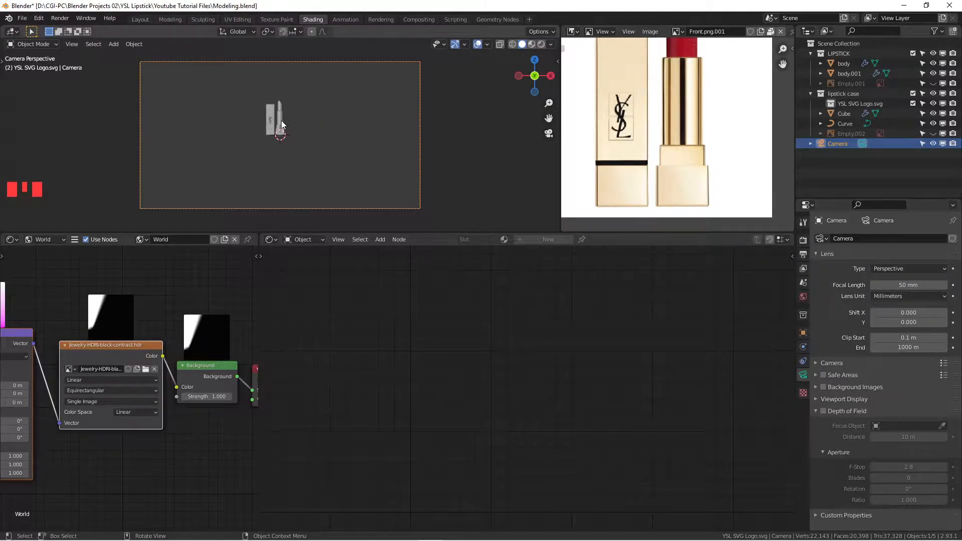
Show the whole reference image and try a focal length of 110 mm on the camera.
scroll(282, 121, "up", 3)
middle_click_drag(282, 121, 344, 127, "shift")
scroll(335, 152, "down", 3)
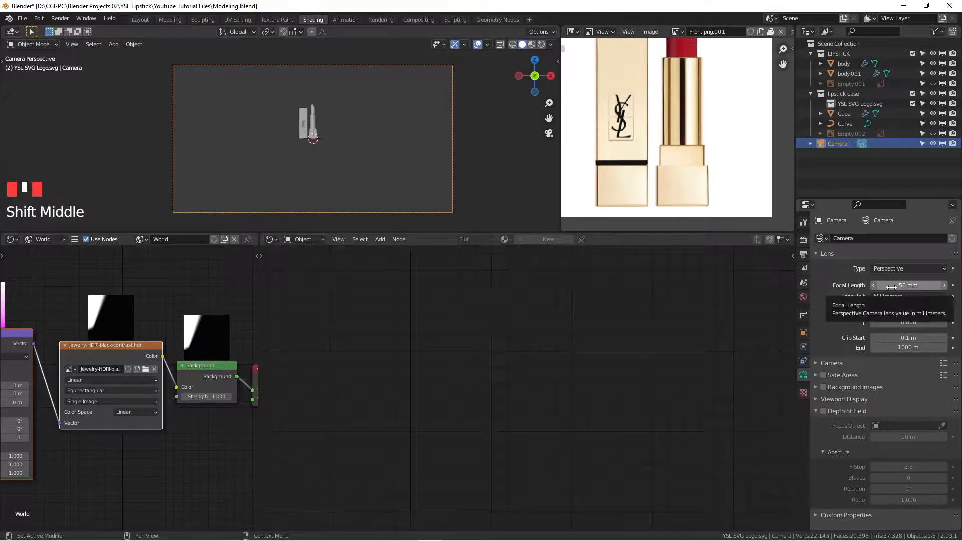
scroll(634, 98, "down", 3)
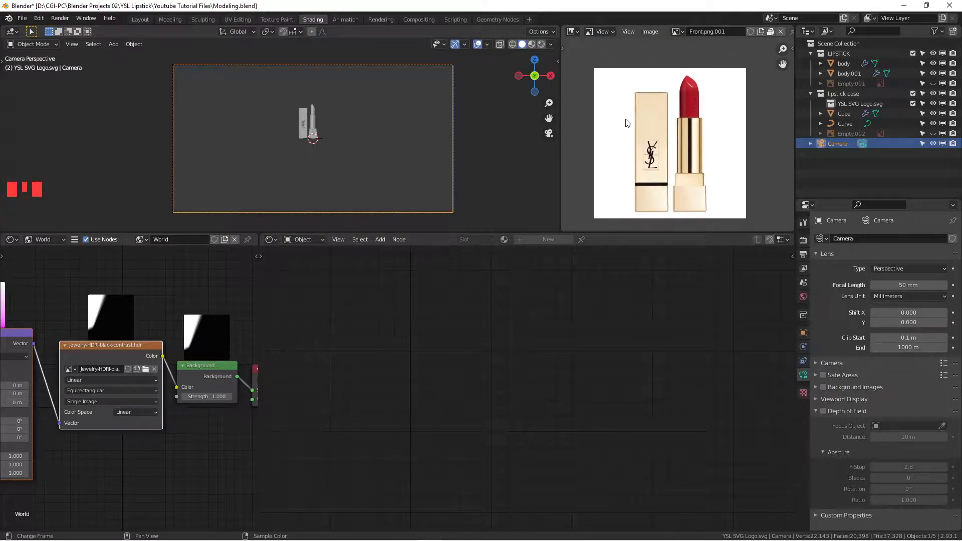
left_click(894, 284)
left_click(892, 285)
key("BackSpace")
key("BackSpace")
key("BackSpace")
key("BackSpace")
key("BackSpace")
type("110")
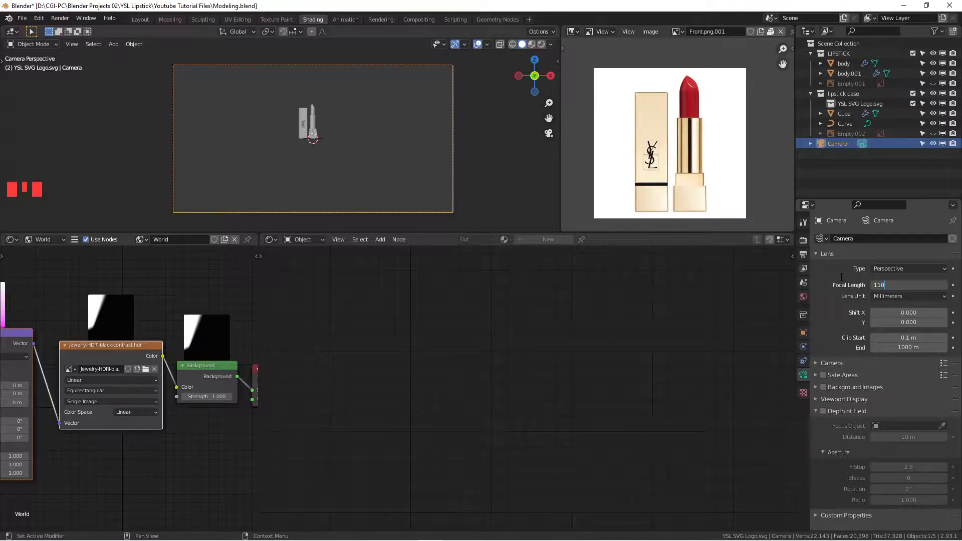
key("Return")
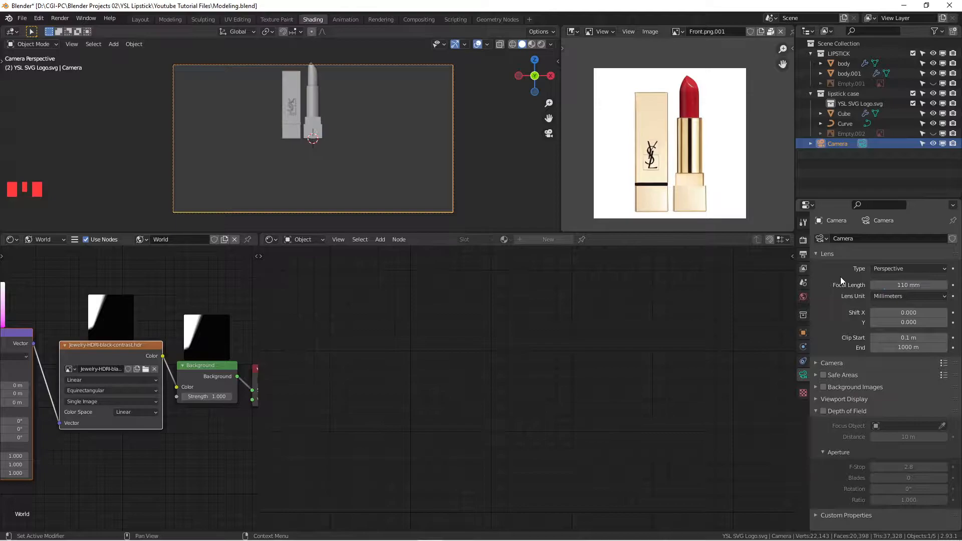
Set the camera's focal length to 35 mm.
scroll(333, 122, "down", 2)
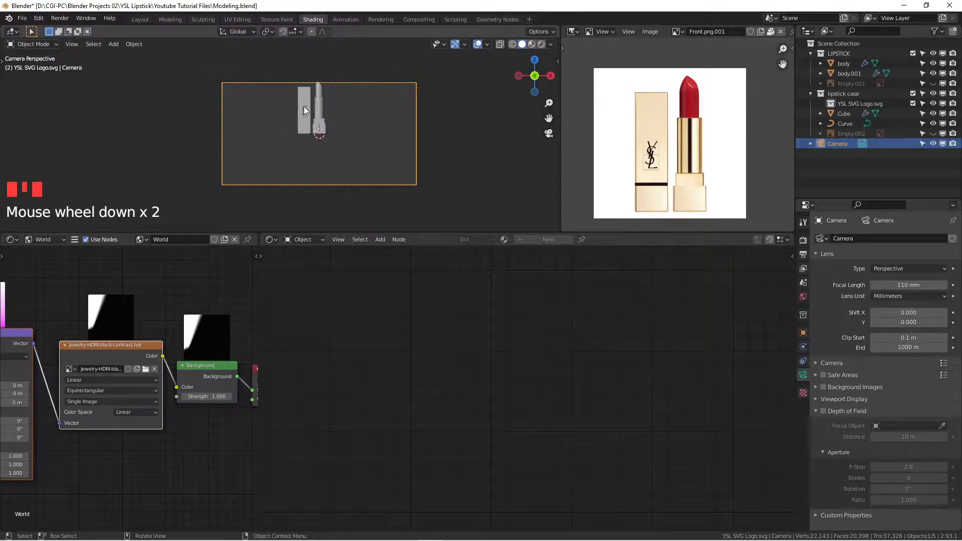
middle_click_drag(354, 123, 374, 142, "shift")
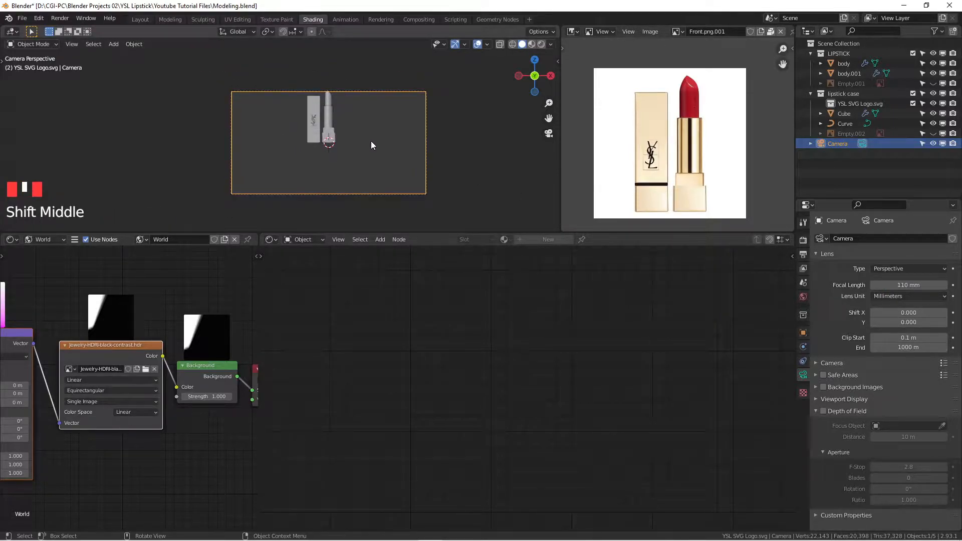
left_click(887, 287)
type("35")
key("Return")
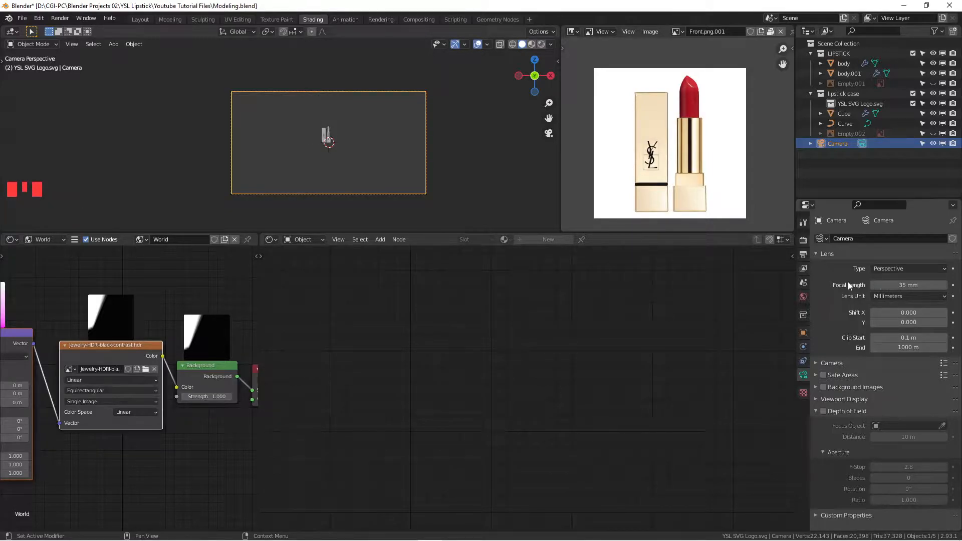
Move the camera about 9 m towards the products along its local Z axis and try shifting it to reframe them.
key("g")
key("z")
key("z")
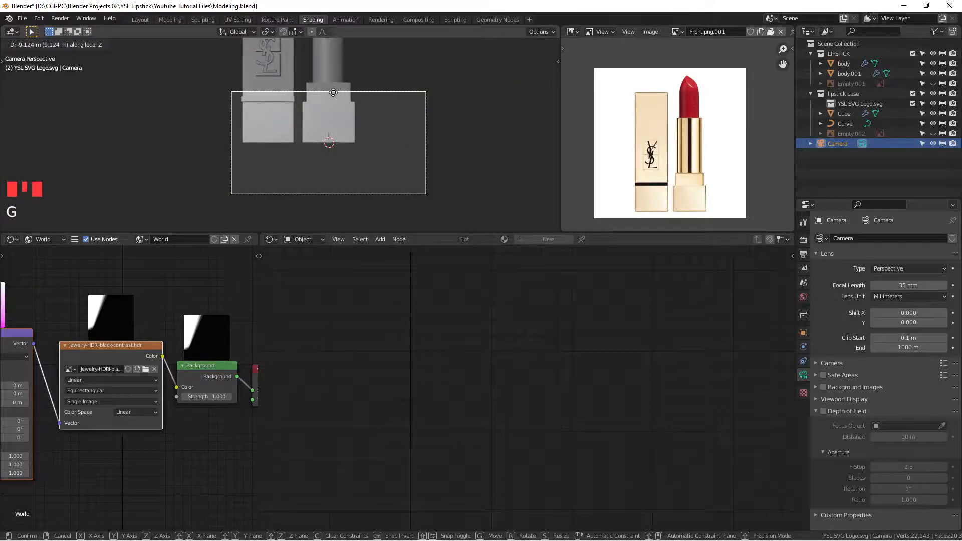
left_click(340, 122)
scroll(341, 125, "down", 3)
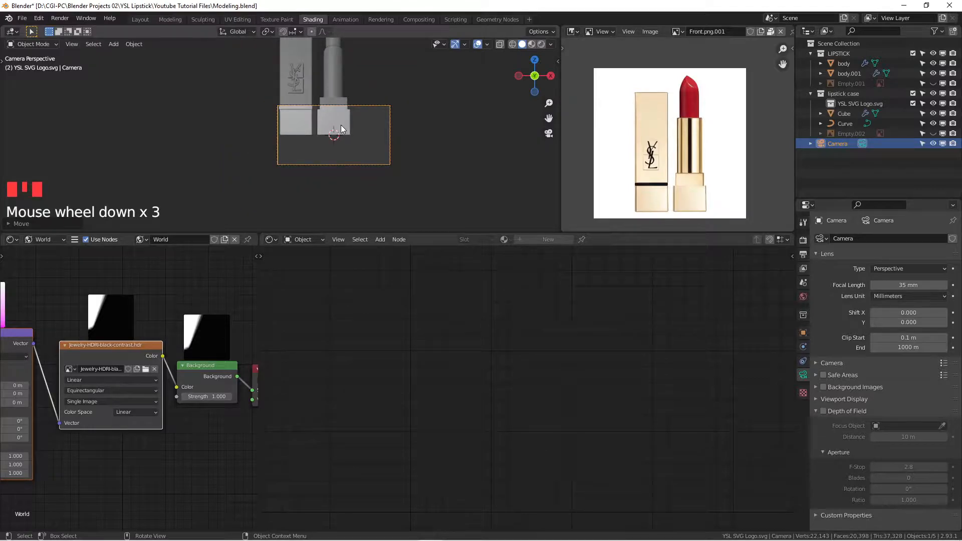
key("g")
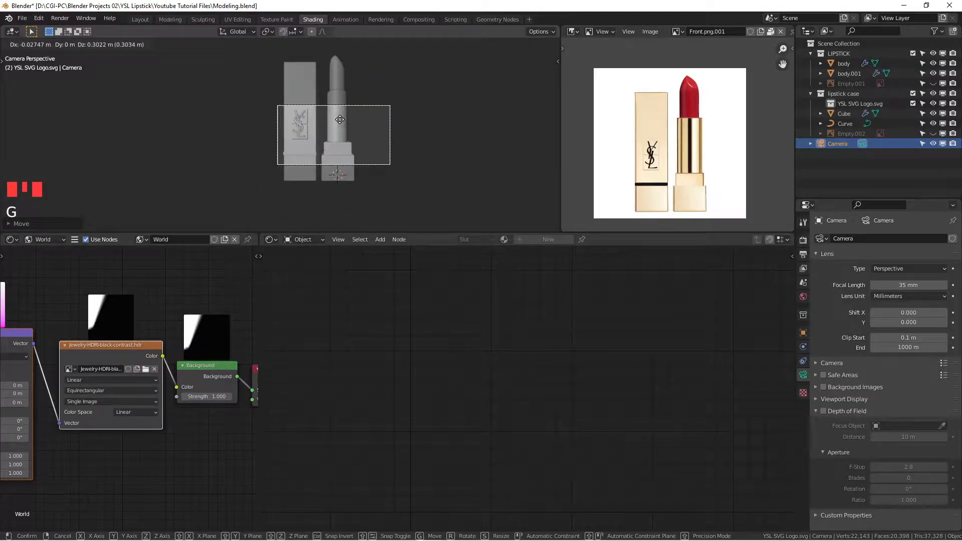
left_click(336, 124)
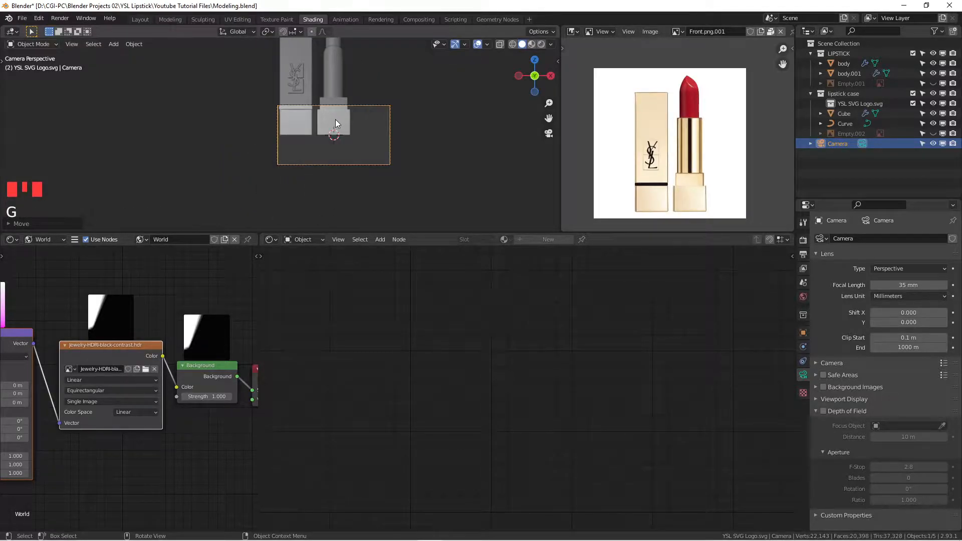
Set the camera's focal length to 110 mm.
left_click(913, 284)
left_click_drag(913, 285, 790, 271)
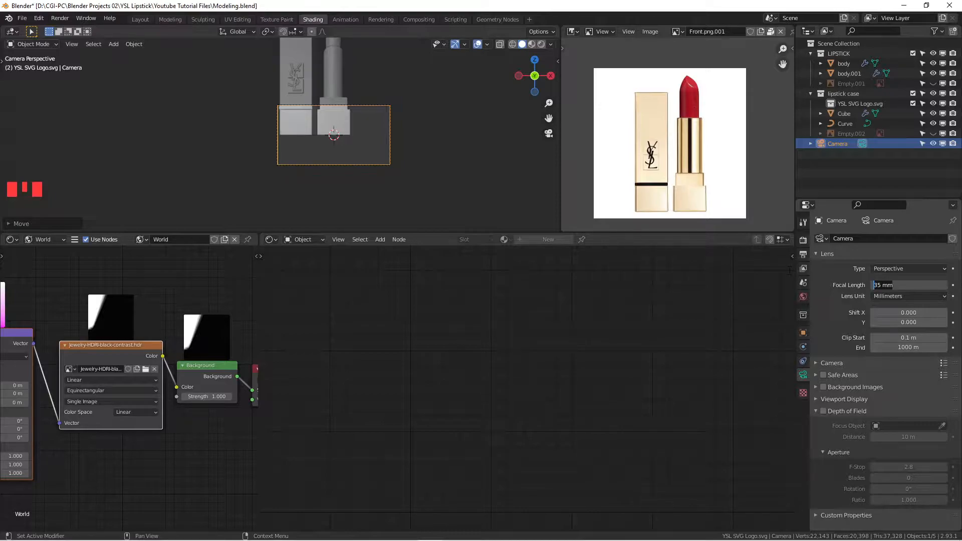
type("1")
key("BackSpace")
key("Return")
scroll(396, 141, "down", 4)
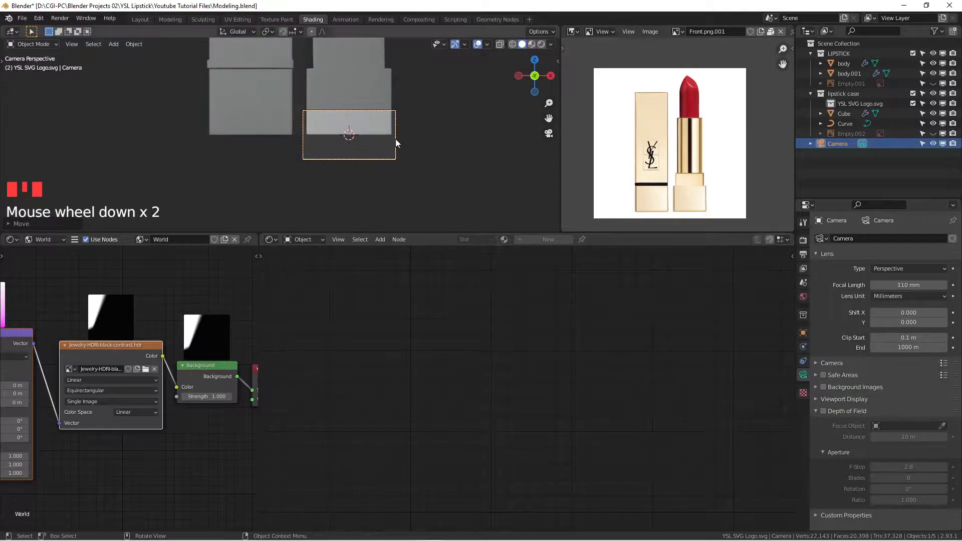
scroll(396, 145, "down", 6)
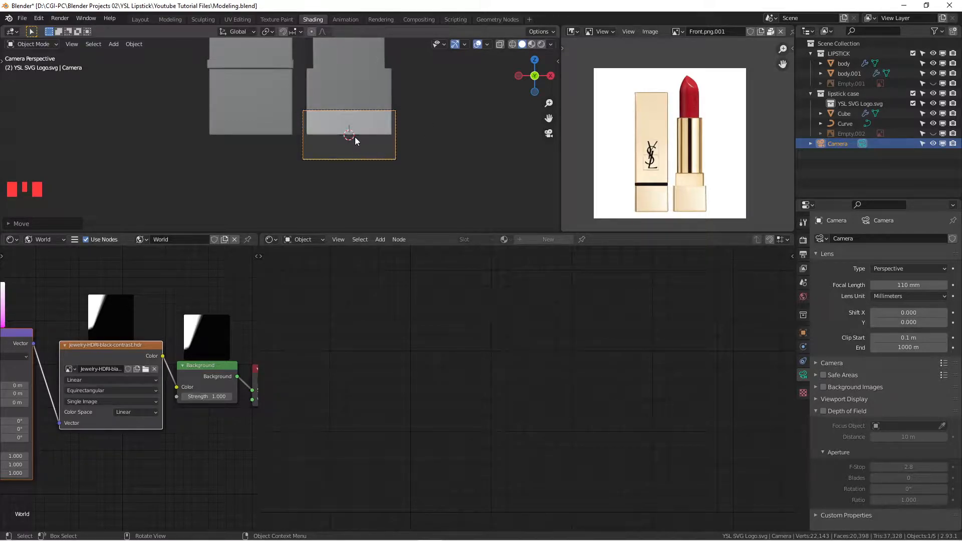
Move the camera back about 5 m along its local Z axis and shift it to centre the lipstick and case in frame.
key("g")
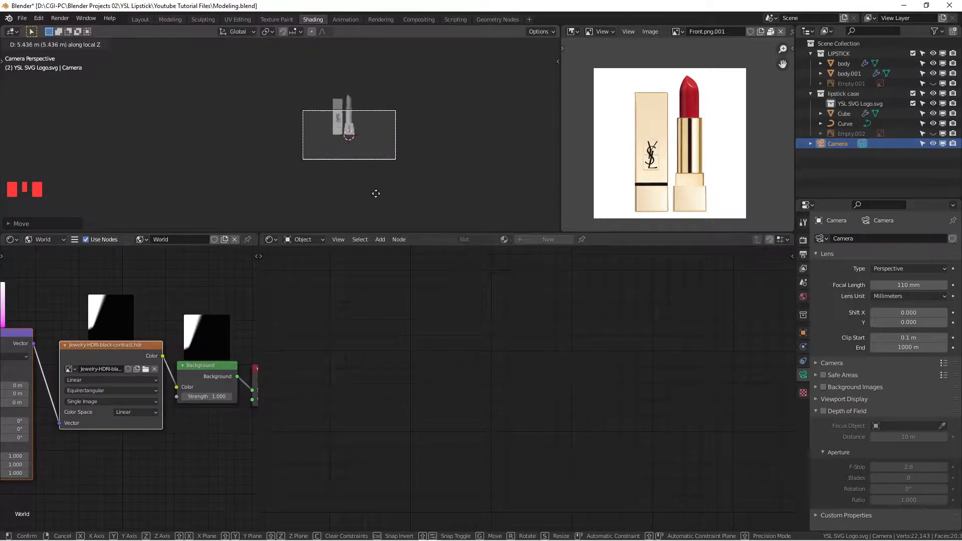
left_click(378, 198)
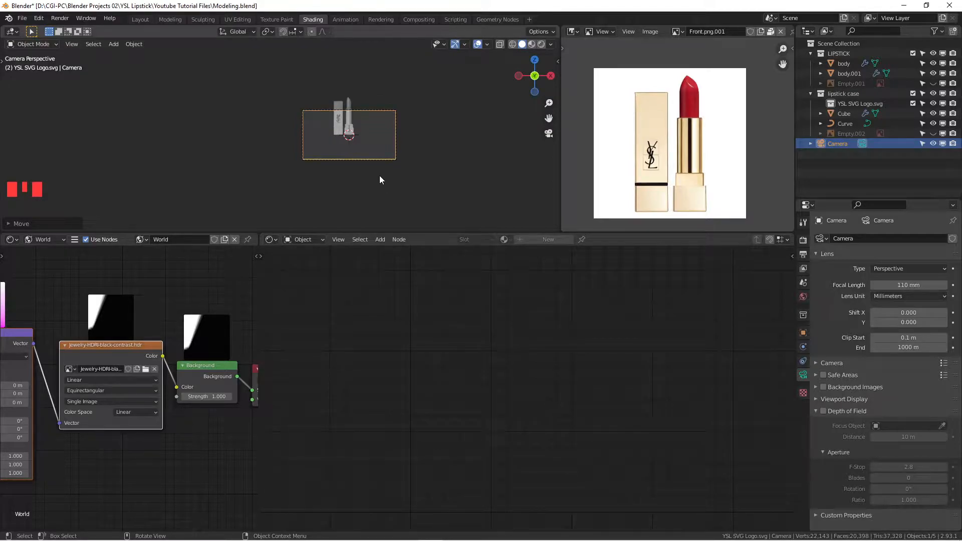
key("g")
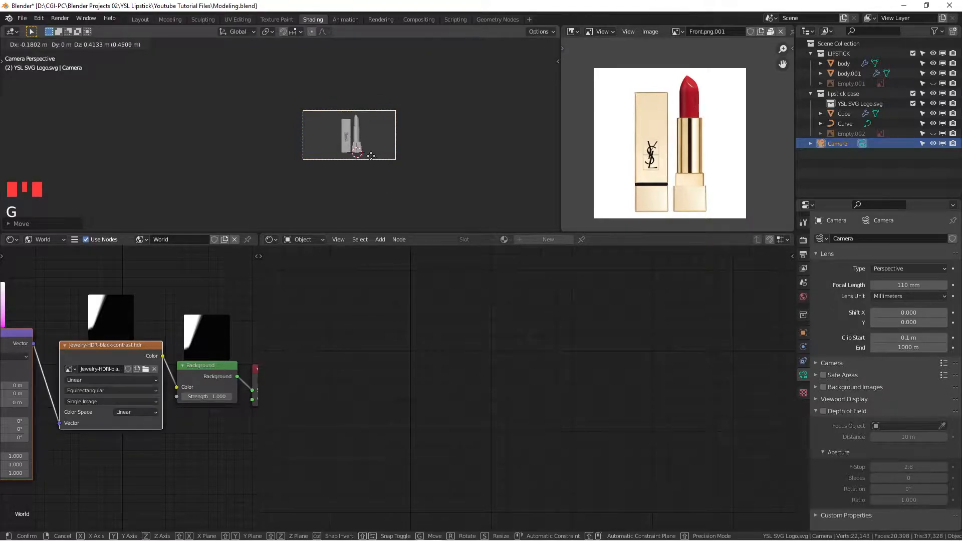
left_click(372, 155)
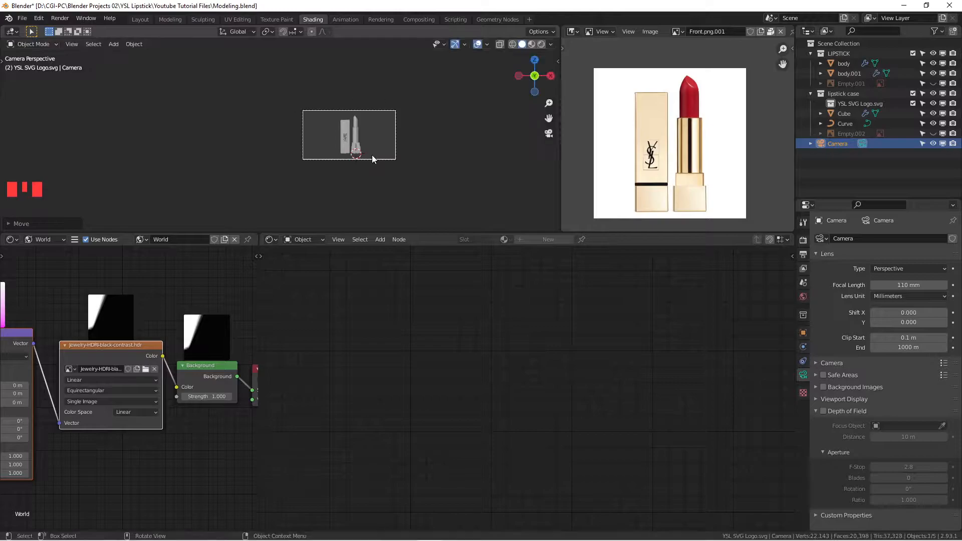
scroll(351, 139, "up", 3)
scroll(353, 138, "up", 3)
middle_click_drag(356, 138, 334, 149, "shift")
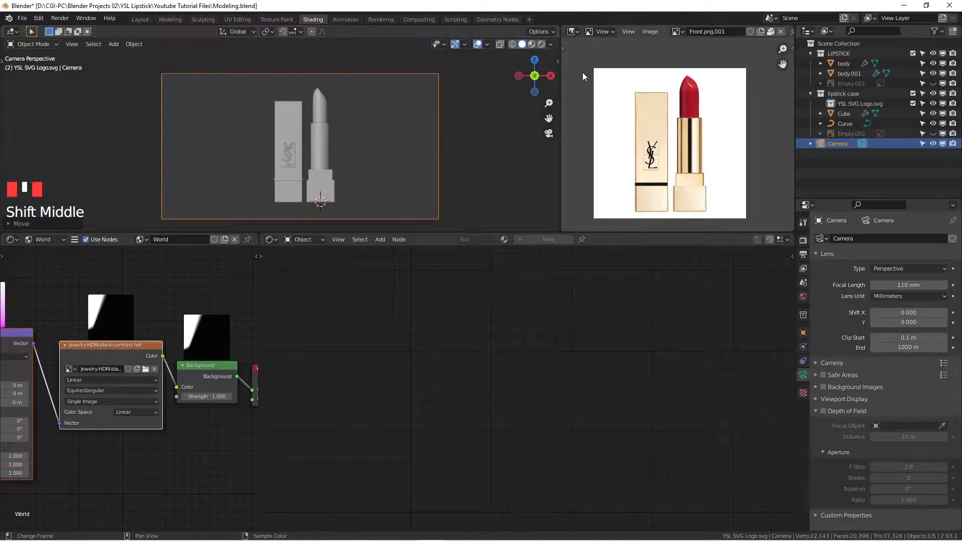
Switch the viewport to rendered shading and limit the render region to the middle section of the lipstick tube.
left_click(541, 44)
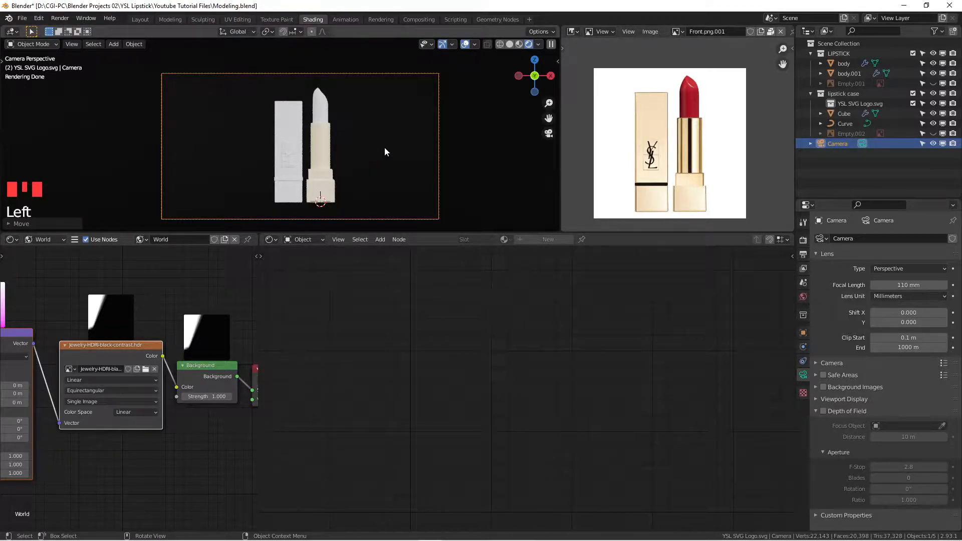
key("ctrl+b")
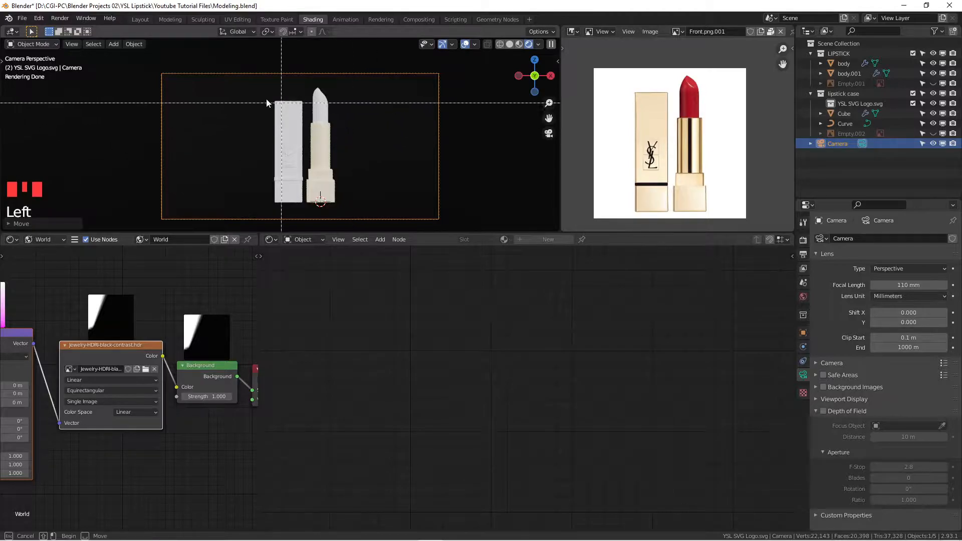
left_click_drag(307, 118, 337, 161)
scroll(319, 128, "up", 4)
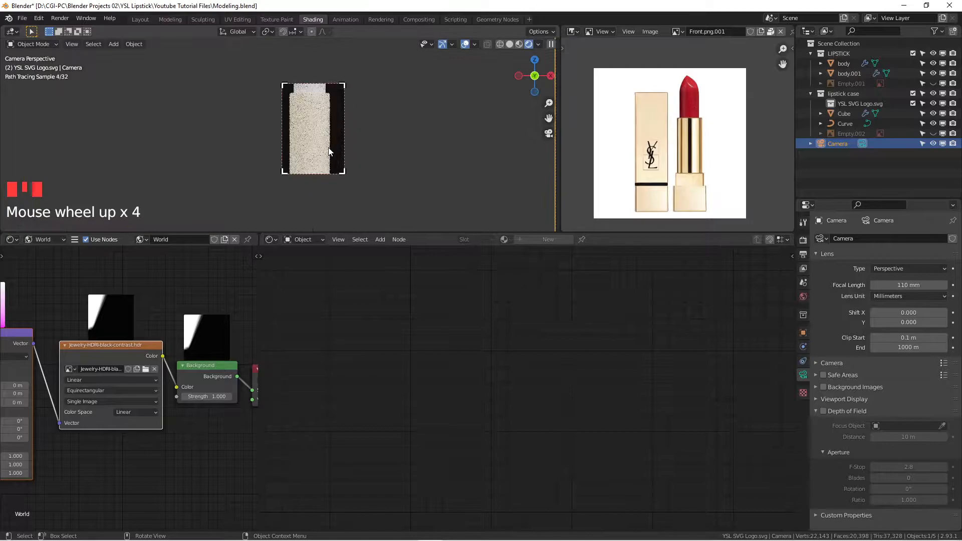
scroll(318, 128, "down", 4)
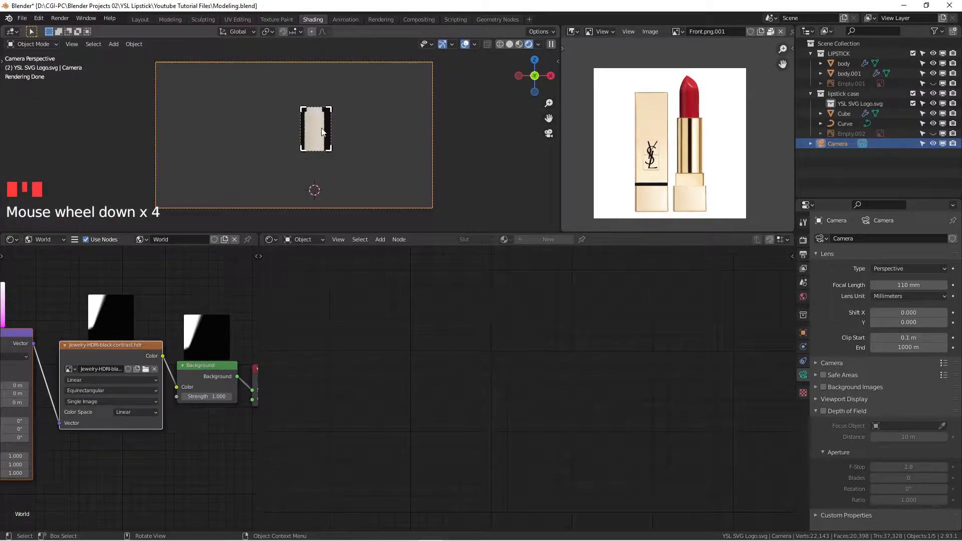
scroll(335, 127, "up", 6)
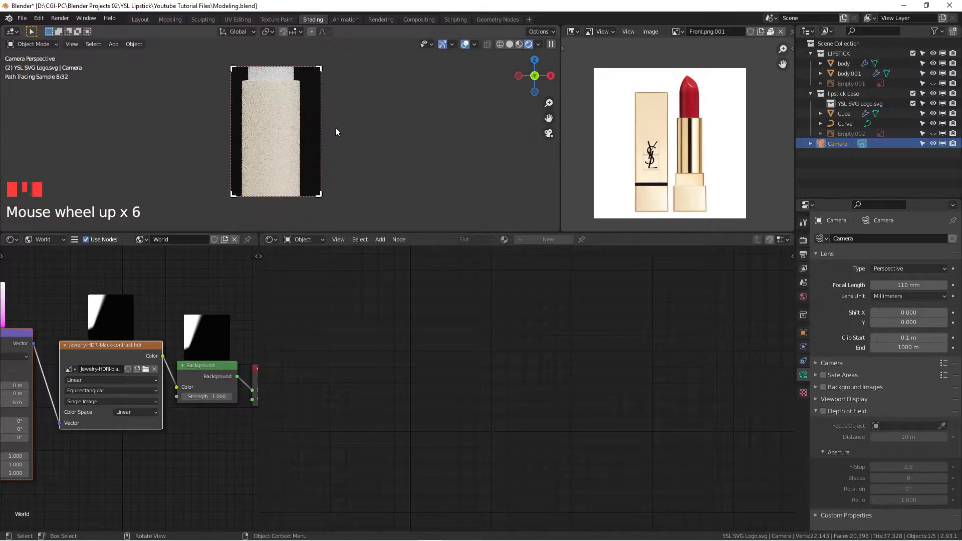
scroll(336, 127, "up", 1)
scroll(332, 127, "up", 1)
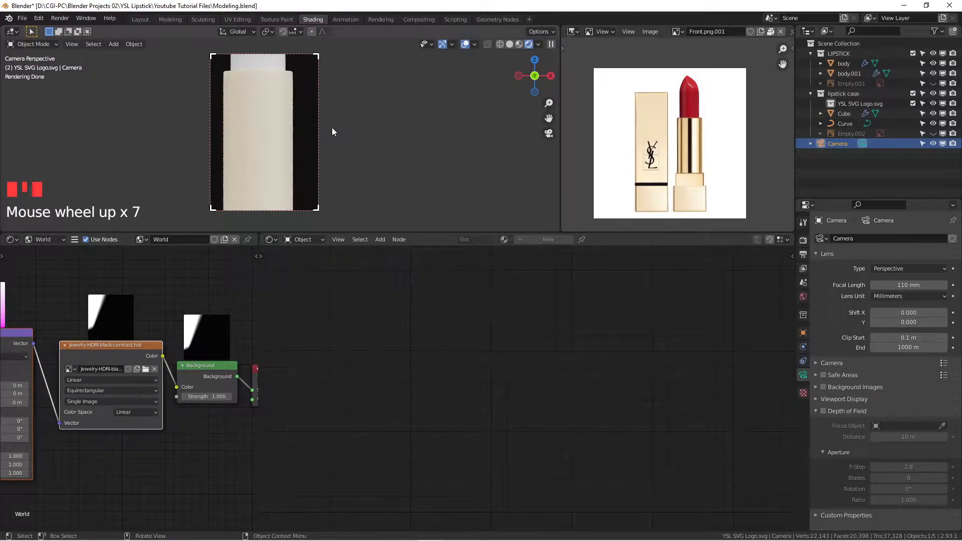
scroll(332, 132, "down", 1)
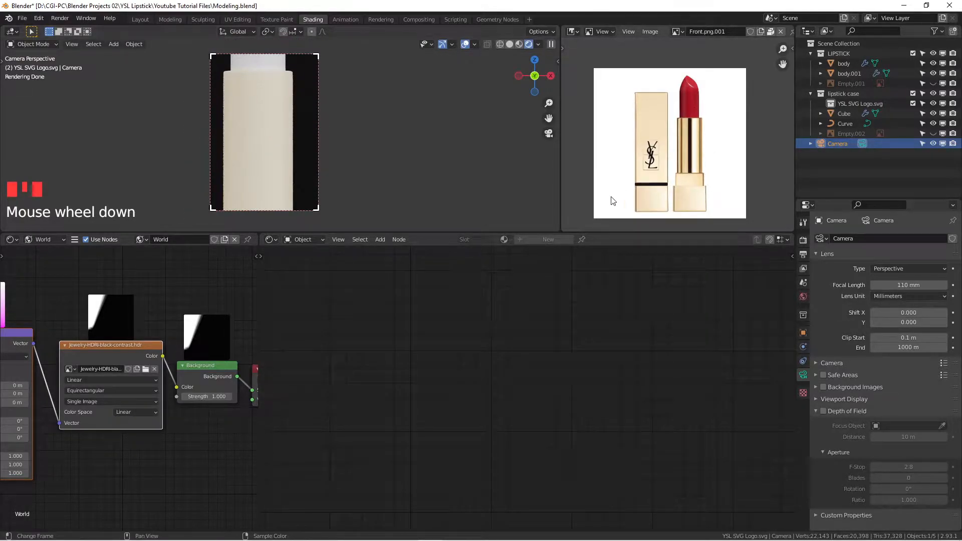
Select the lipstick body and set its material's Metallic value to 1.000.
left_click(280, 150)
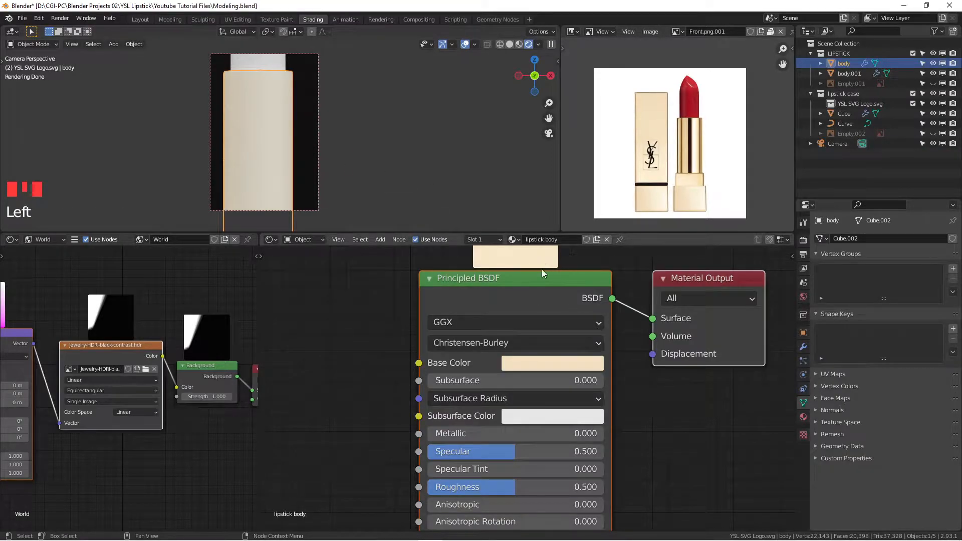
scroll(484, 320, "down", 3)
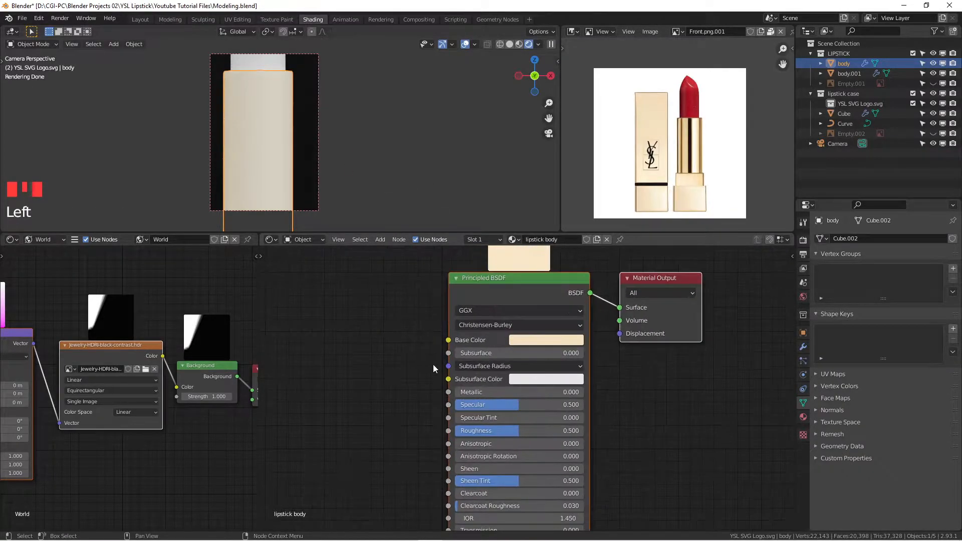
scroll(676, 149, "up", 1)
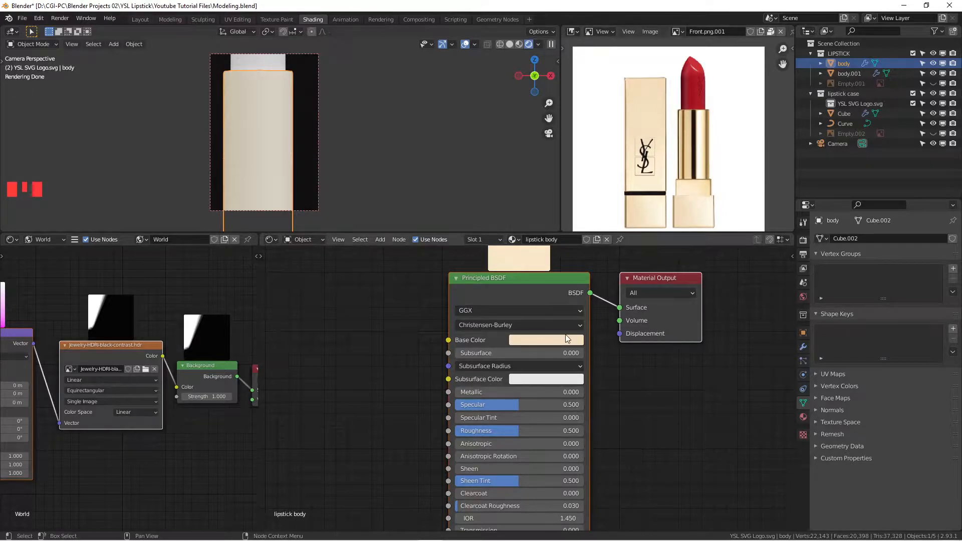
scroll(620, 382, "up", 1)
mouse_move(621, 382)
middle_mouse_down()
mouse_move(638, 408)
mouse_move(621, 397)
middle_mouse_up()
scroll(598, 378, "down", 1)
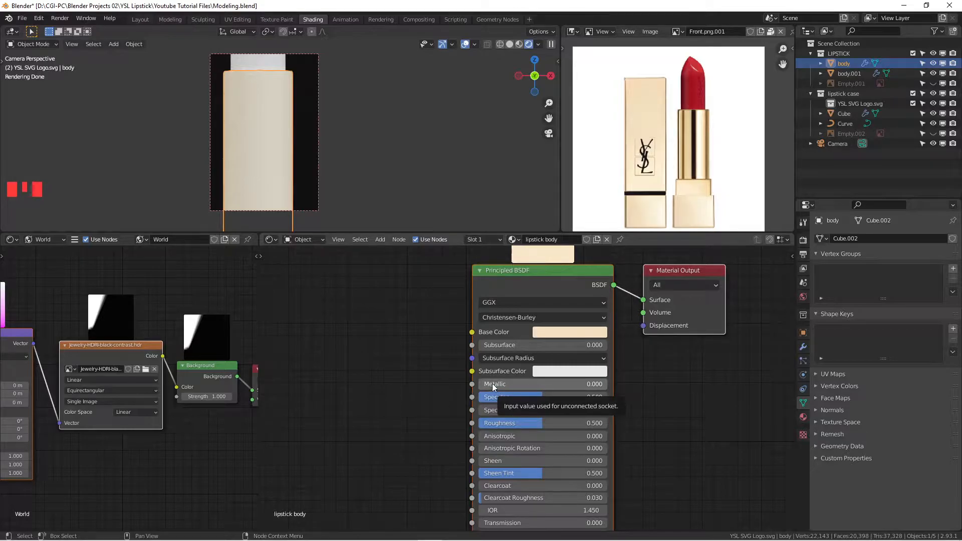
mouse_move(503, 385)
left_mouse_down()
mouse_move(601, 385)
mouse_move(486, 384)
mouse_move(518, 380)
left_mouse_up()
scroll(518, 379, "up", 3)
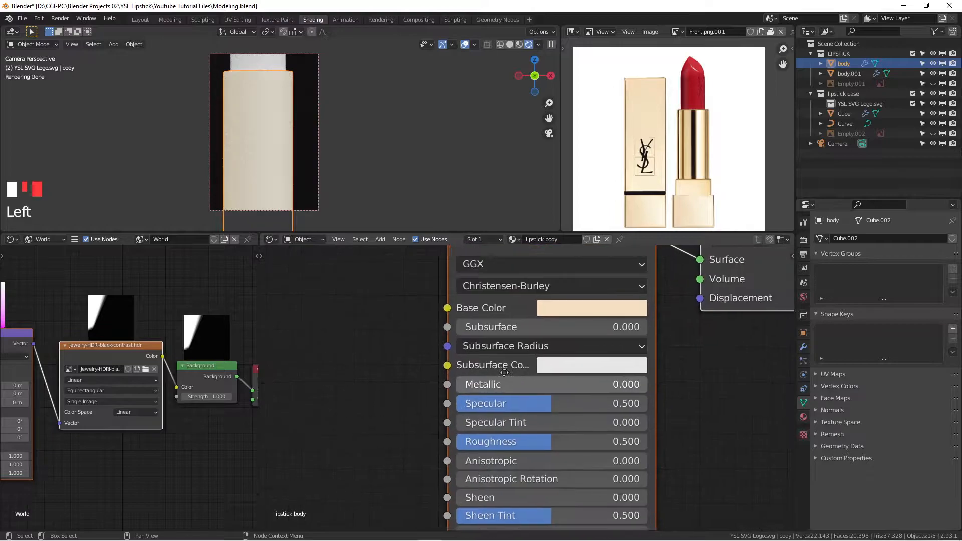
scroll(498, 377, "down", 1)
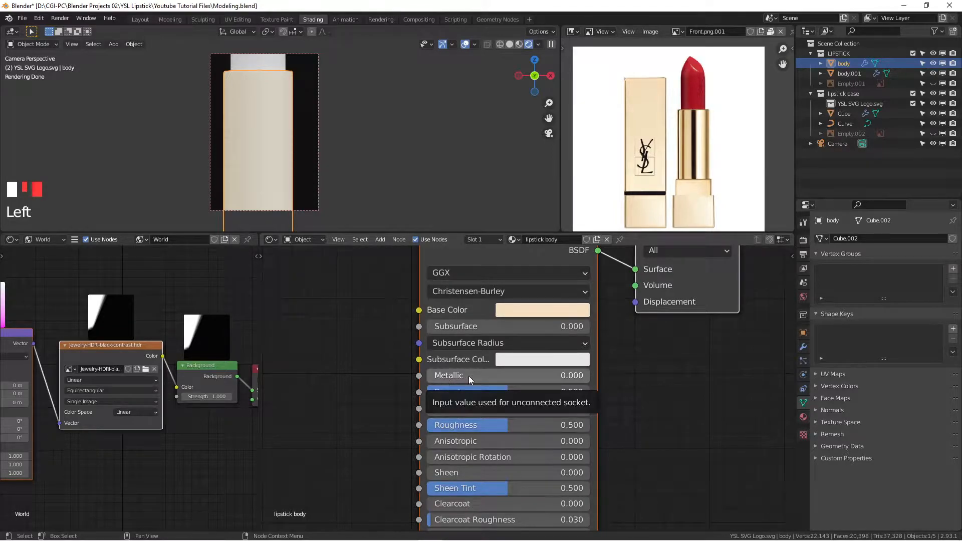
left_click_drag(453, 377, 511, 375)
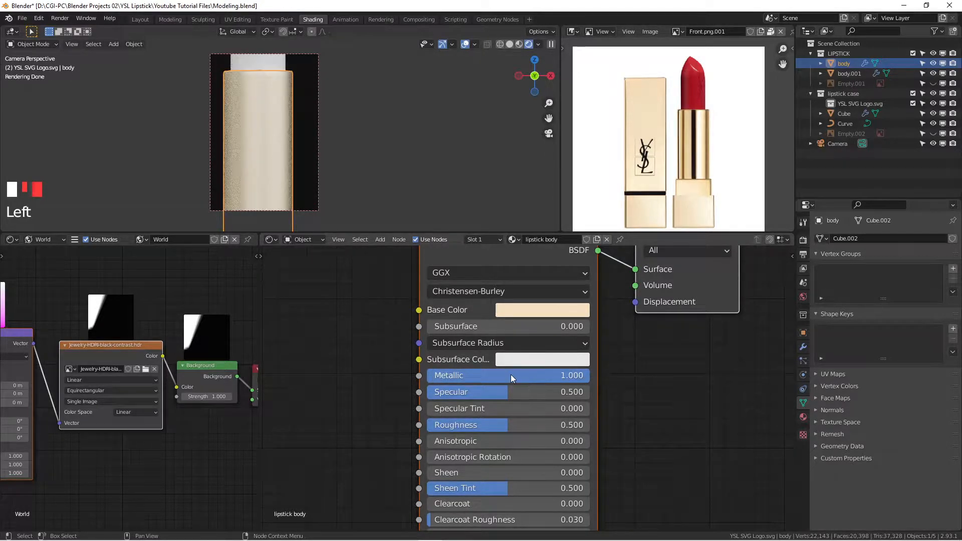
left_click_drag(524, 375, 595, 376)
scroll(639, 374, "down", 1)
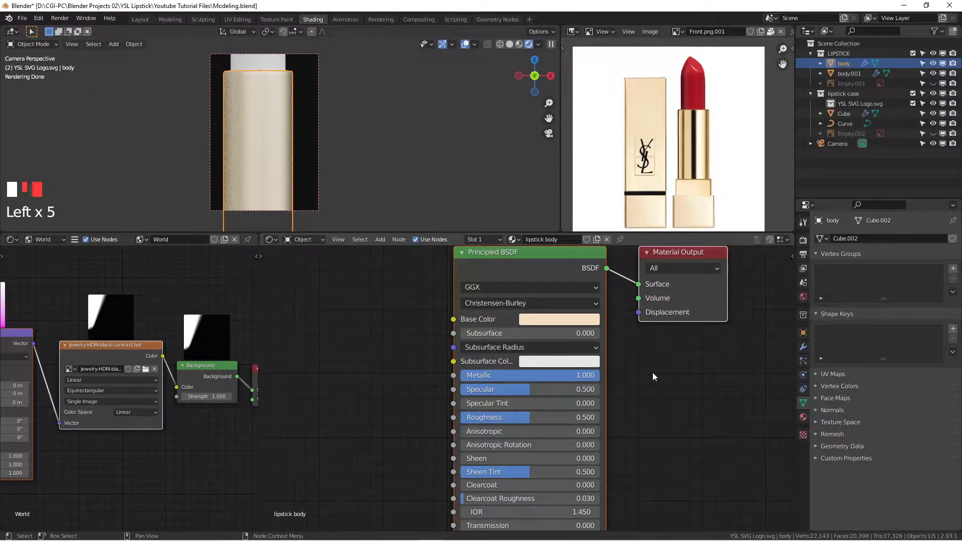
Examine the rendered metallic lipstick body against the gold tube in the reference image and the material's shader settings.
middle_click_drag(648, 373, 650, 342, "ctrl")
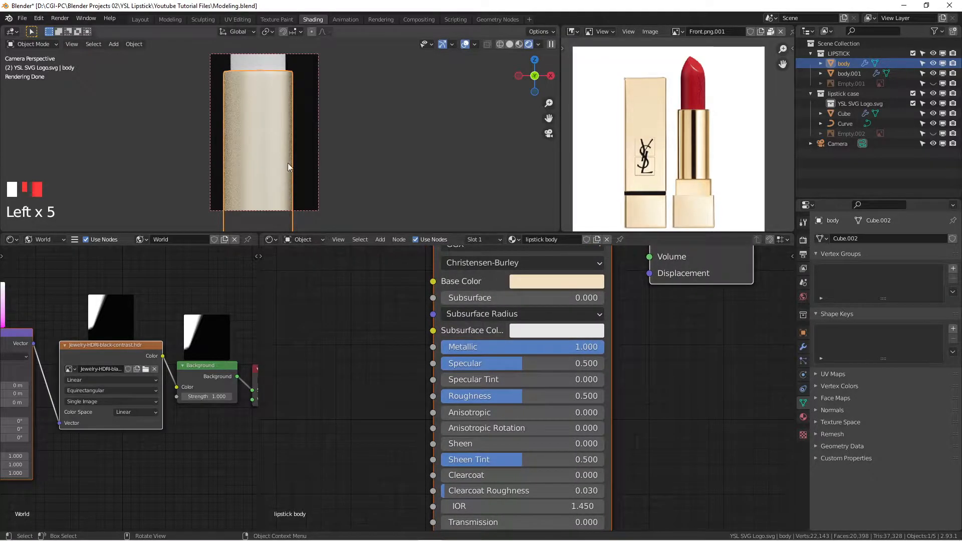
scroll(284, 161, "up", 1)
middle_click_drag(306, 172, 353, 188, "shift")
scroll(353, 188, "down", 2)
scroll(352, 187, "up", 1)
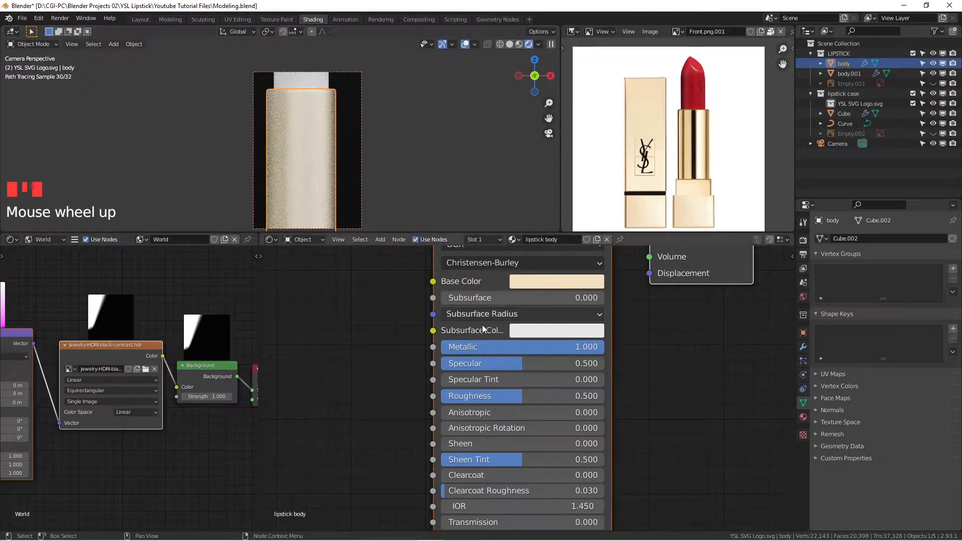
scroll(353, 198, "down", 1)
middle_click_drag(348, 192, 340, 186, "shift")
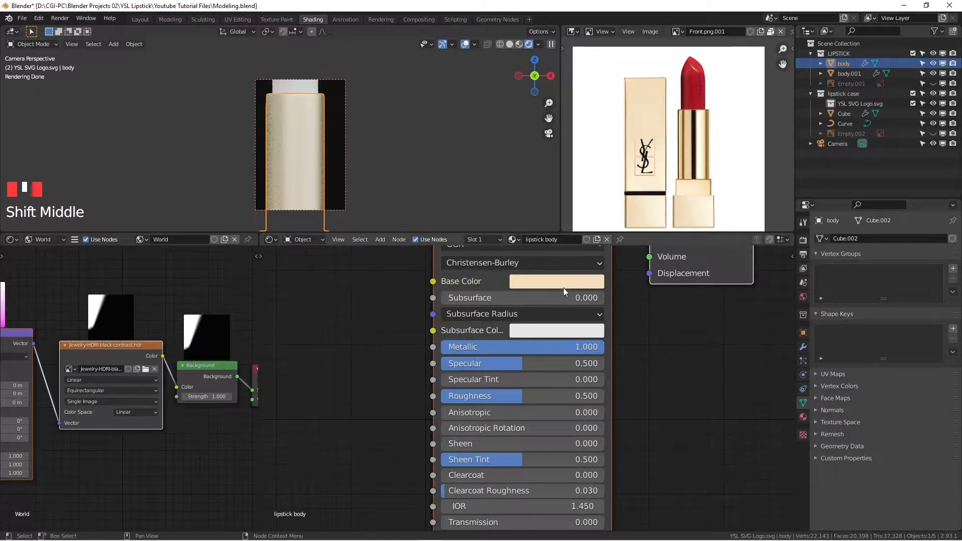
scroll(681, 157, "up", 4)
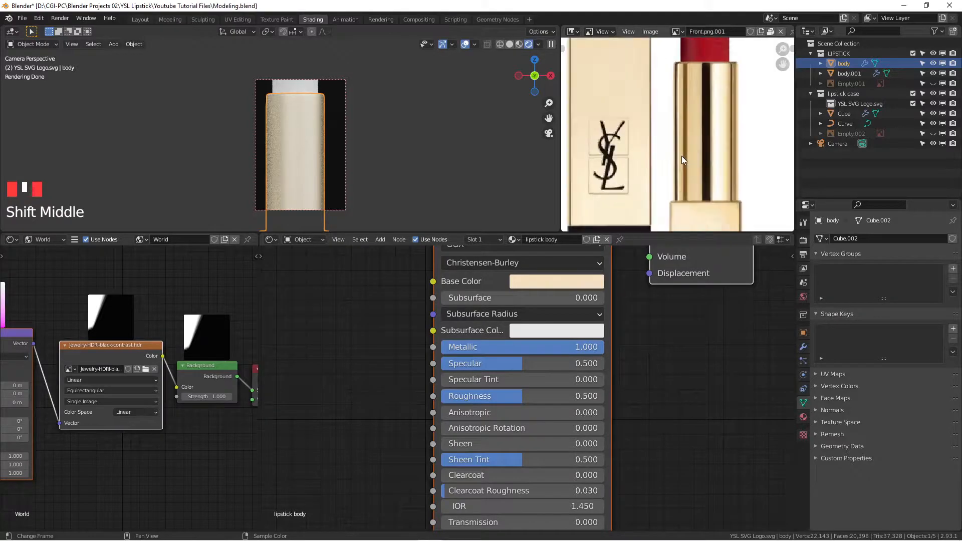
scroll(669, 163, "down", 4)
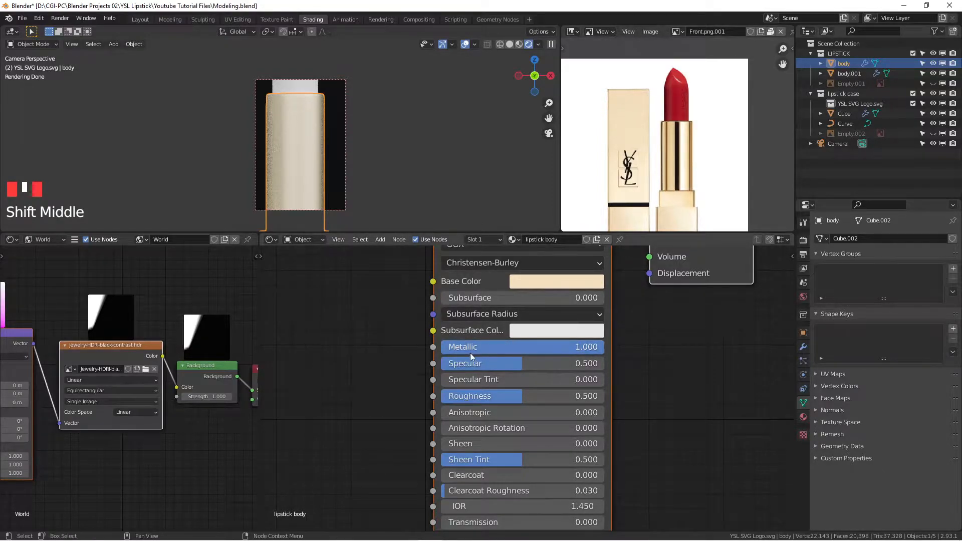
scroll(485, 378, "up", 1)
scroll(485, 377, "up", 1)
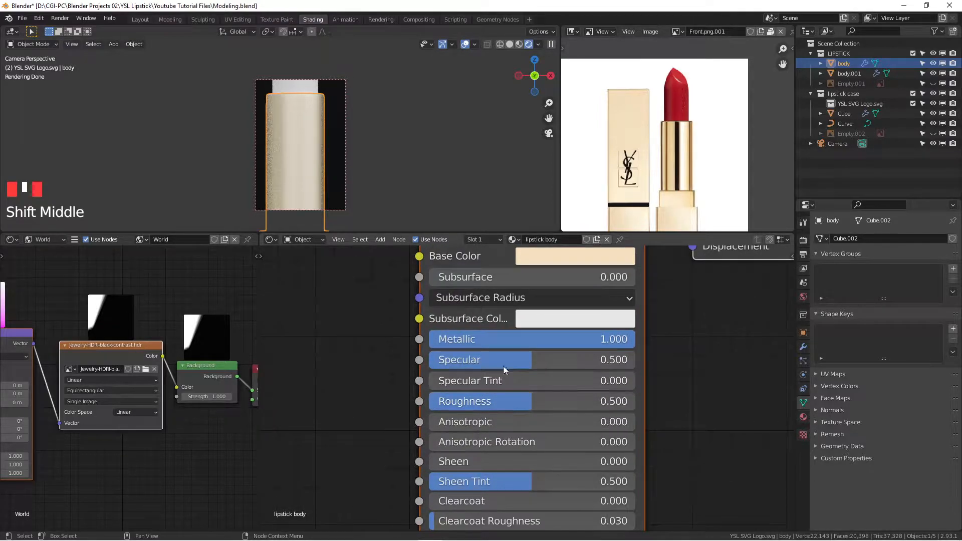
scroll(497, 369, "up", 1)
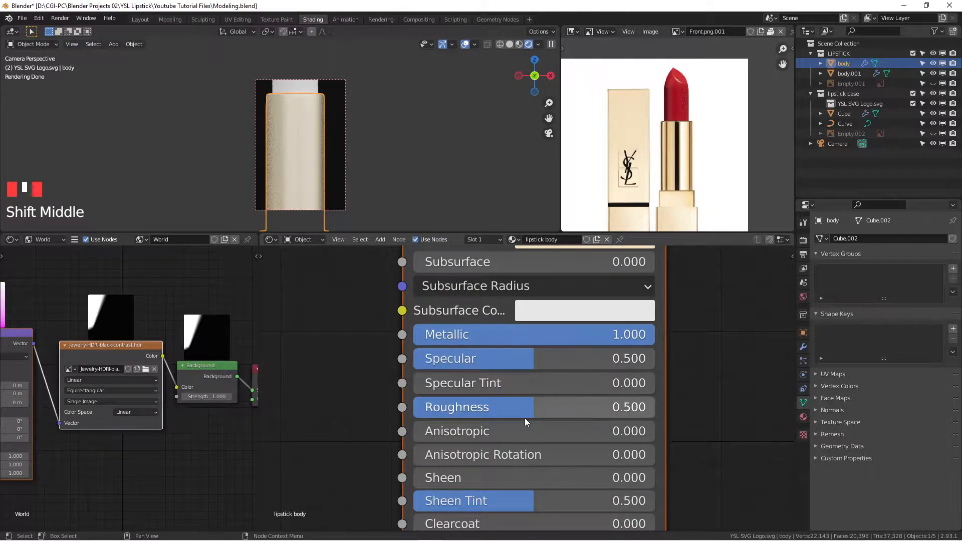
scroll(286, 146, "up", 7)
scroll(281, 130, "up", 2)
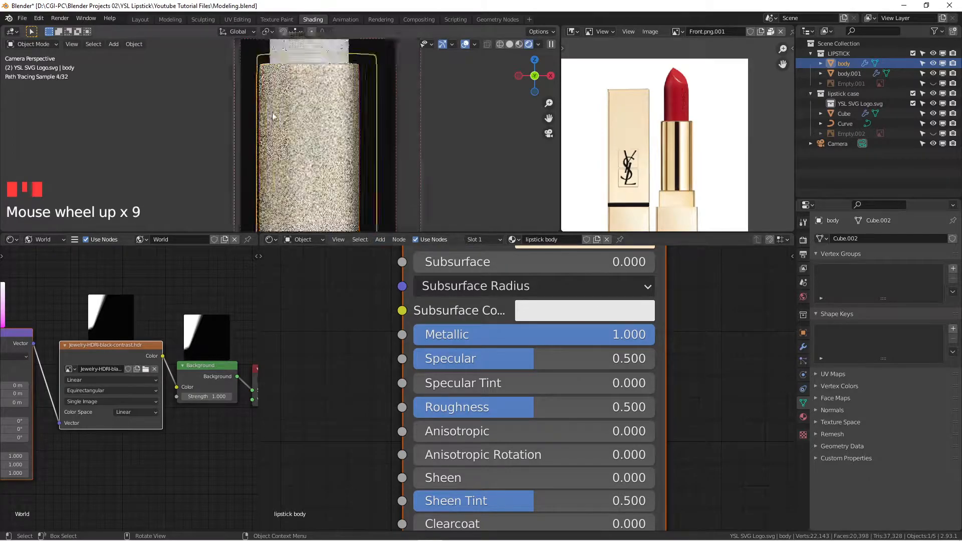
Try Roughness values of 0.118 and 0.000 on the lipstick body material and compare the reflections.
left_click_drag(531, 407, 442, 406)
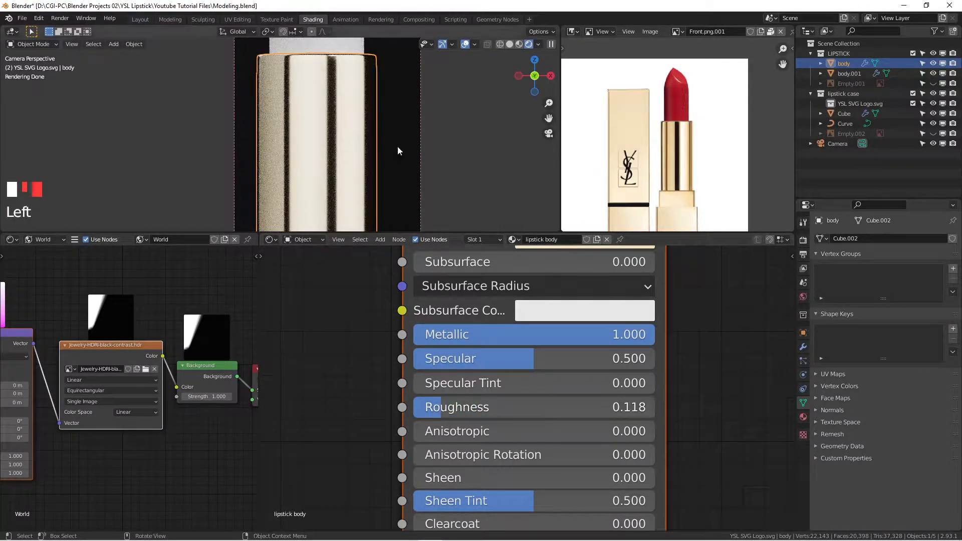
scroll(300, 104, "down", 3)
scroll(284, 120, "up", 4)
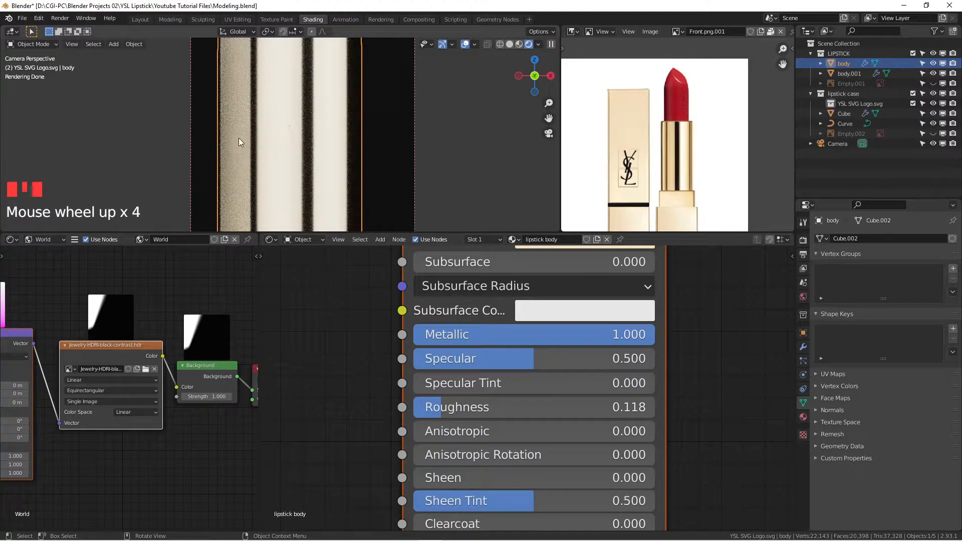
left_click_drag(443, 401, 426, 401)
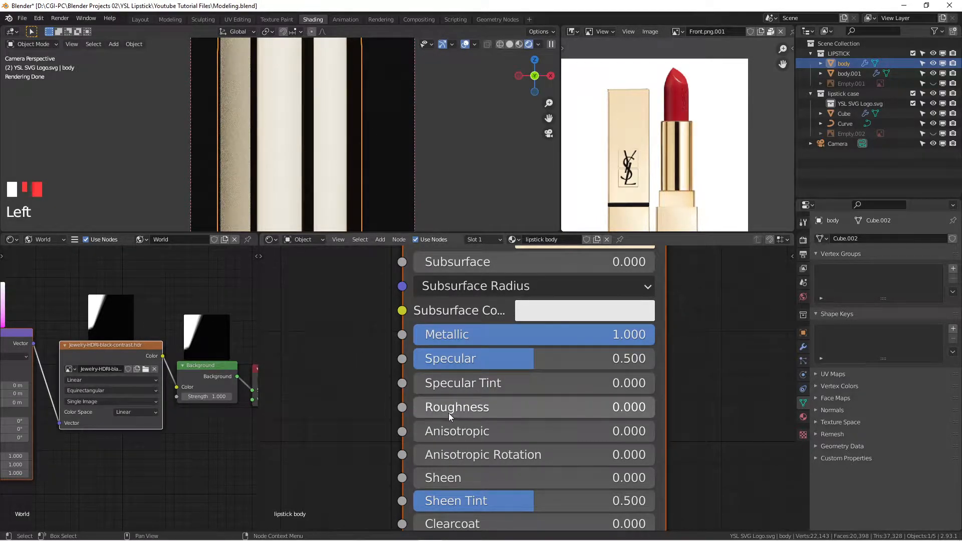
scroll(306, 158, "up", 3)
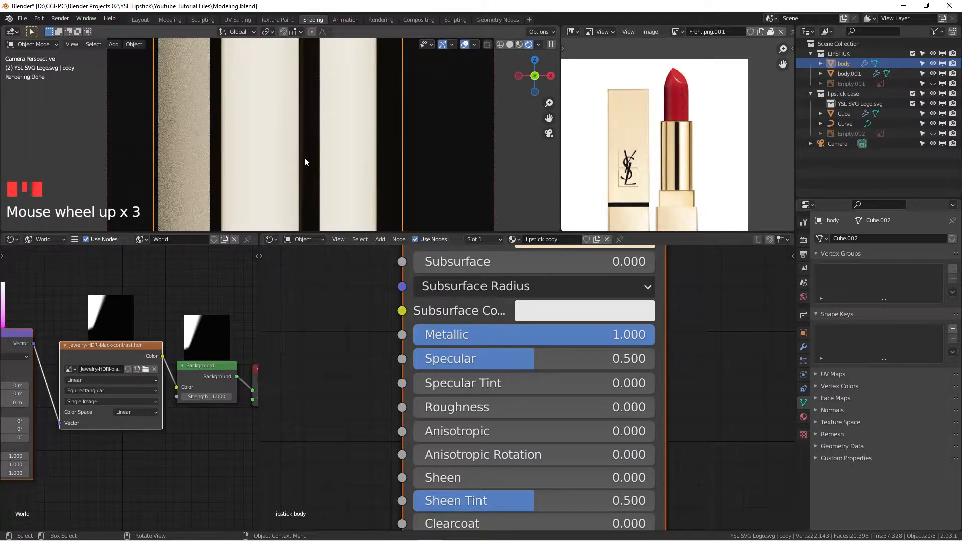
scroll(305, 158, "down", 4)
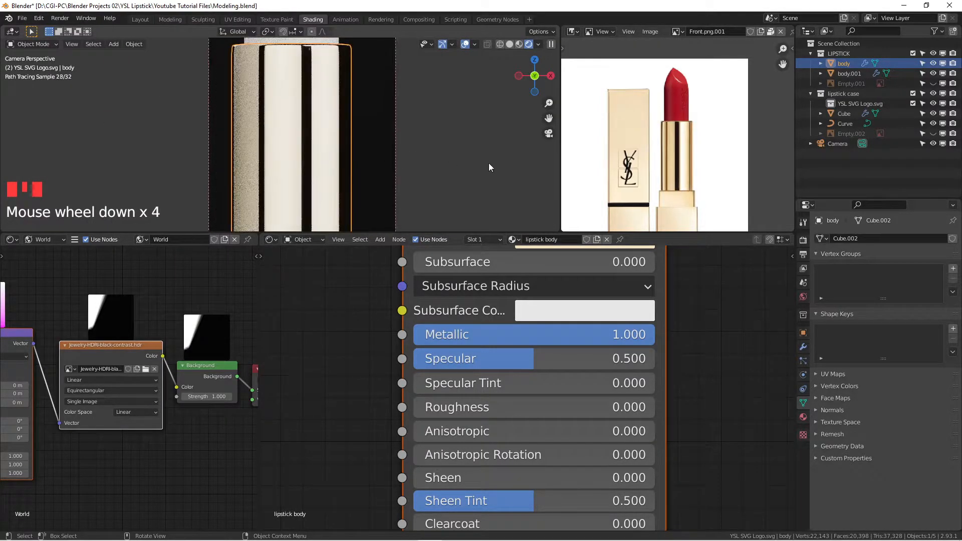
Set the lipstick body material's Roughness to 0.1 and check the tube's reflections up close.
left_click(429, 408)
left_click(456, 407)
left_click_drag(455, 407, 374, 407)
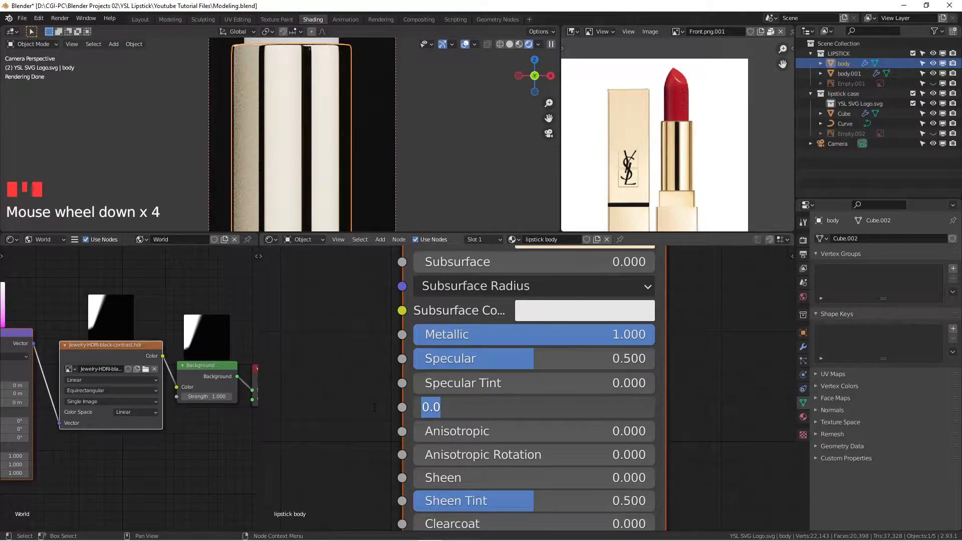
type("0.1")
key("Return")
scroll(277, 124, "up", 3)
scroll(255, 121, "up", 3)
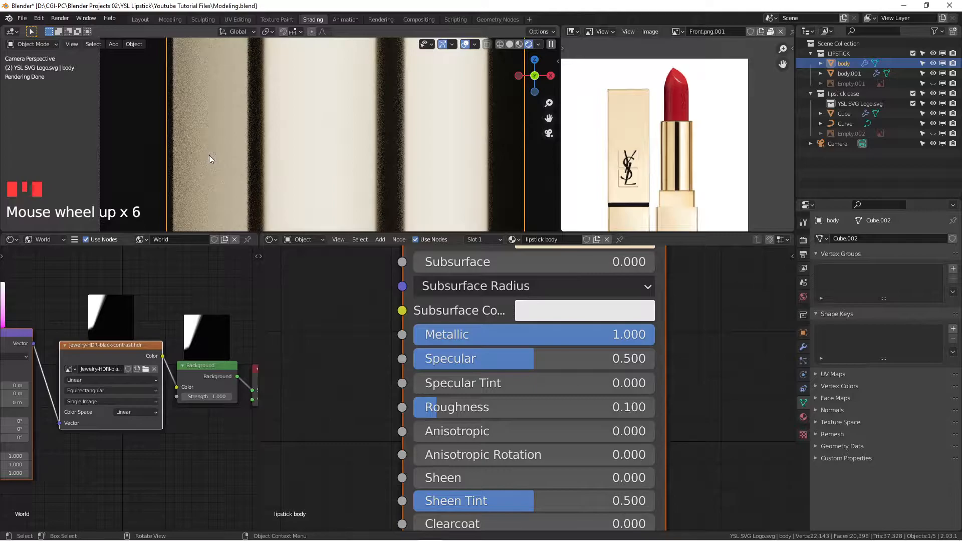
scroll(273, 146, "down", 7)
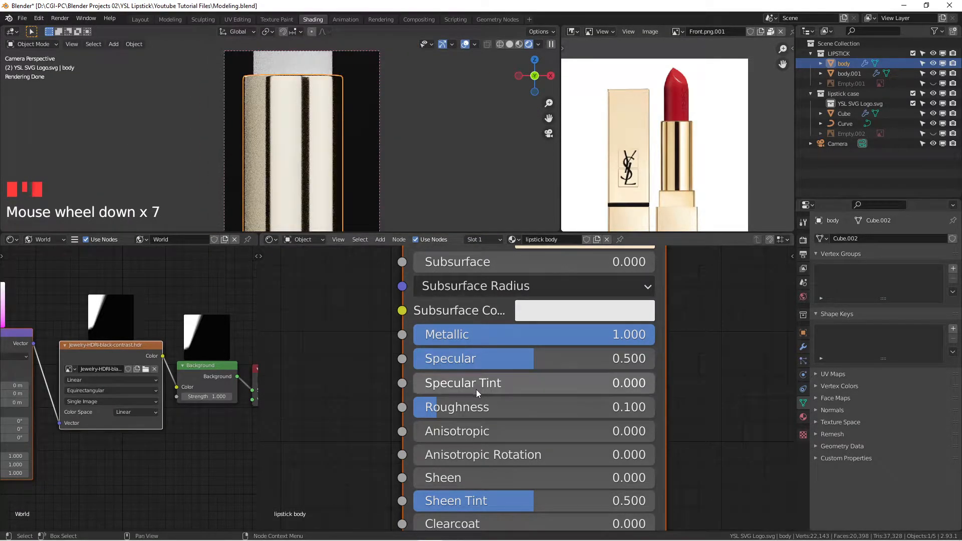
Set the lipstick body material's Roughness to 0.05 and compare the rendered tube with the reference image.
scroll(280, 138, "down", 2)
left_click(447, 409)
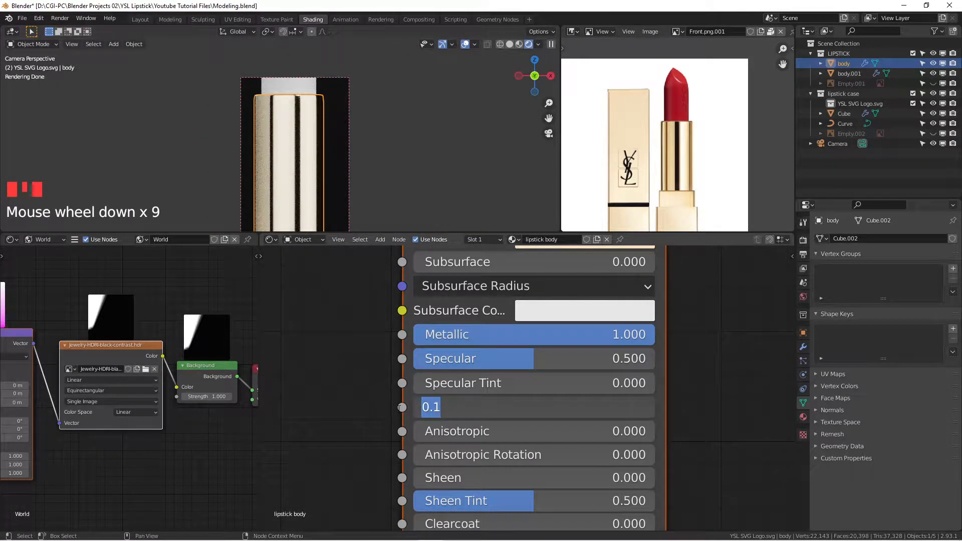
type("0.05")
left_click(366, 193)
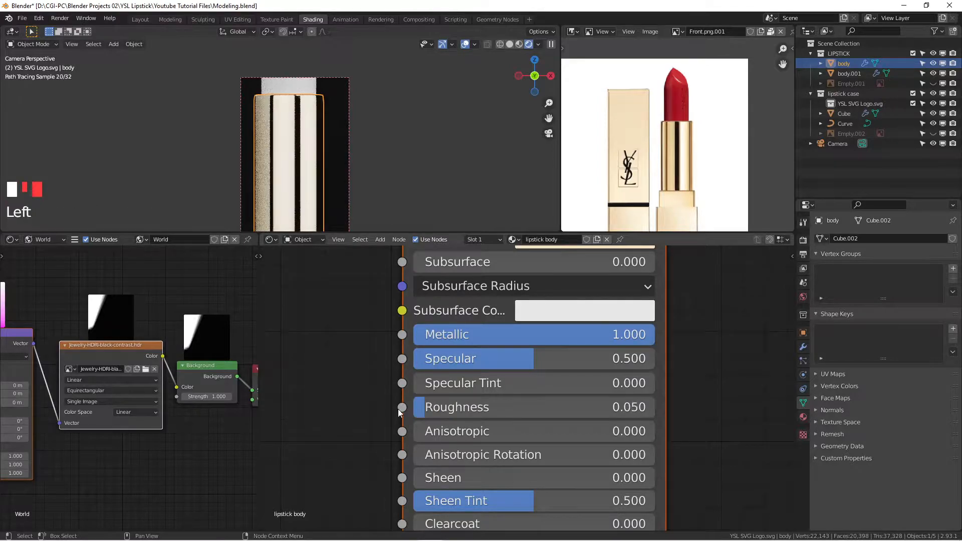
scroll(305, 150, "down", 2)
mouse_move(306, 150)
middle_mouse_down("shift")
mouse_move(284, 127)
mouse_move(288, 143)
middle_mouse_up("shift")
scroll(285, 126, "up", 1)
scroll(288, 143, "up", 1)
scroll(682, 176, "down", 2)
middle_click_drag(682, 176, 661, 135)
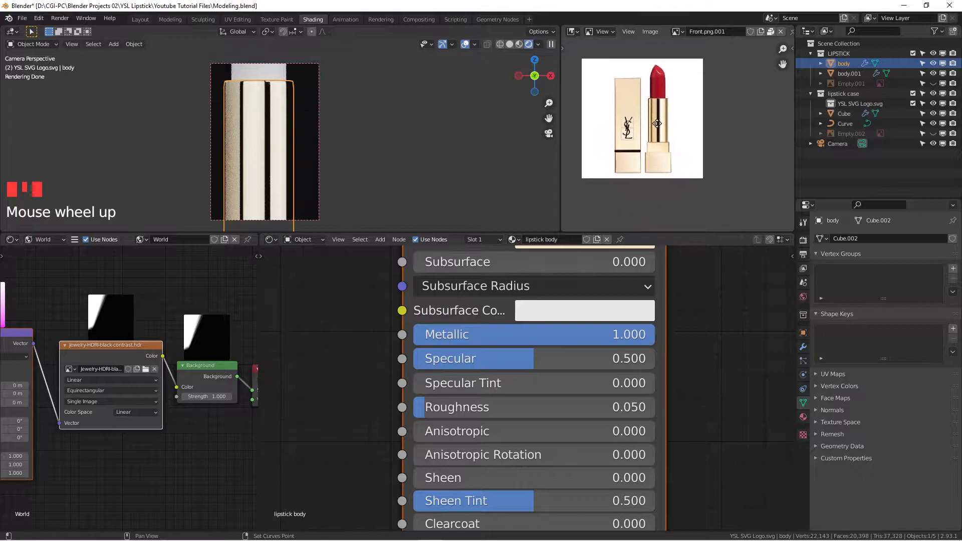
scroll(662, 143, "up", 2)
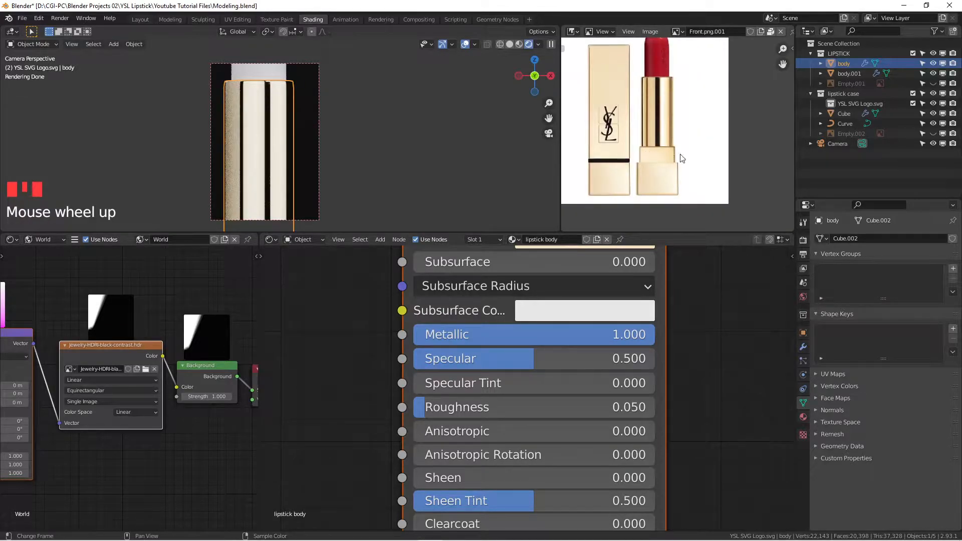
Clear the render region so the whole lipstick and case are rendered in the camera view.
right_click(359, 140)
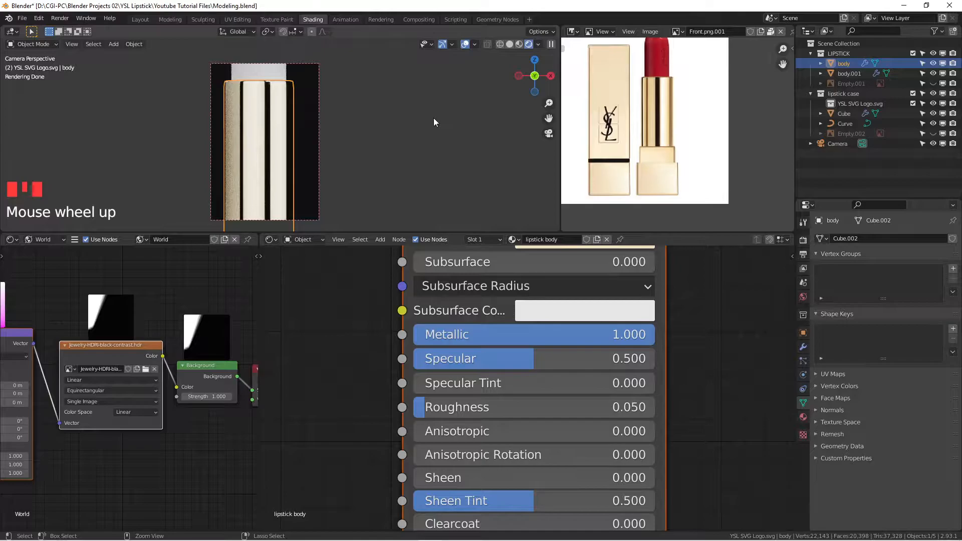
key("ctrl+alt+b")
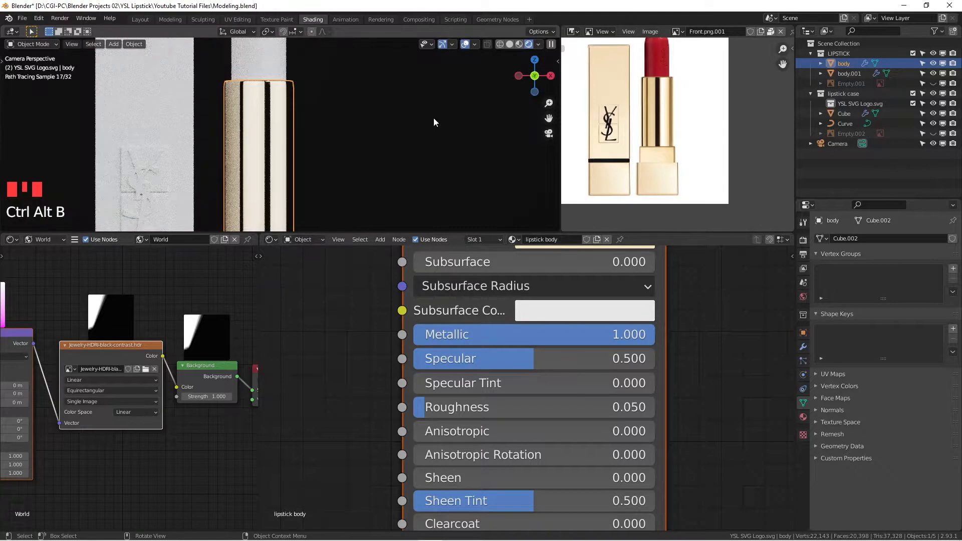
scroll(407, 129, "down", 2)
scroll(407, 129, "down", 2)
scroll(407, 135, "down", 3)
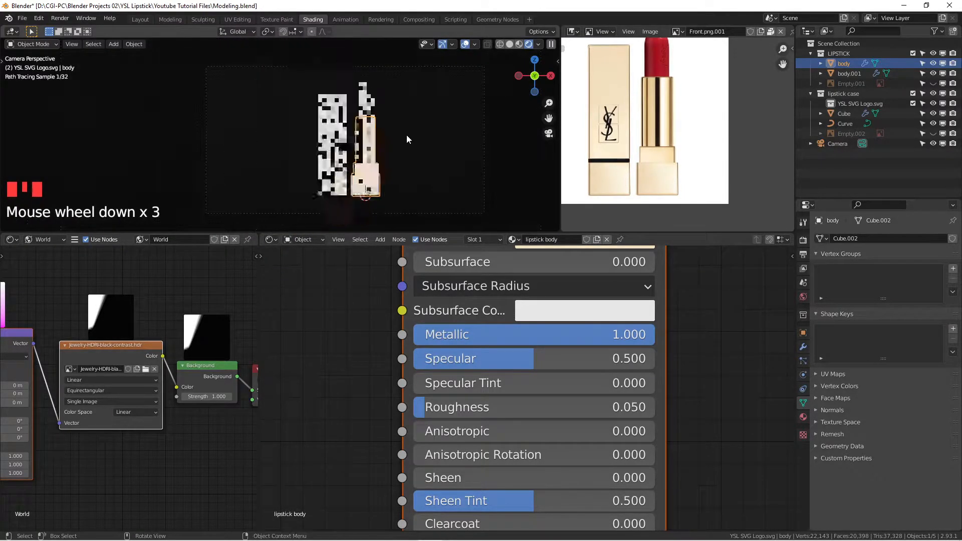
middle_click_drag(402, 136, 344, 134, "shift")
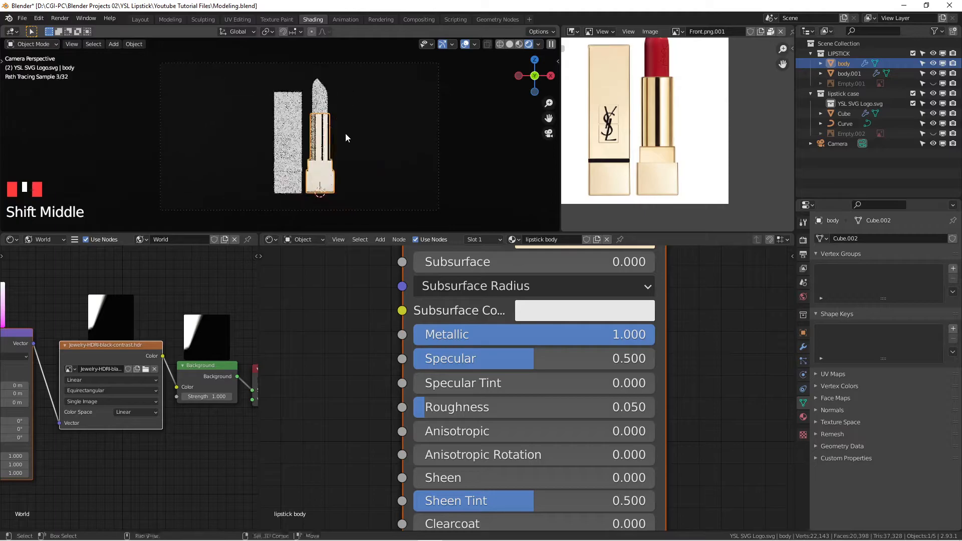
Examine the reflections on the lipstick's stepped base from an angle and from the front against the reference image.
scroll(322, 200, "up", 10)
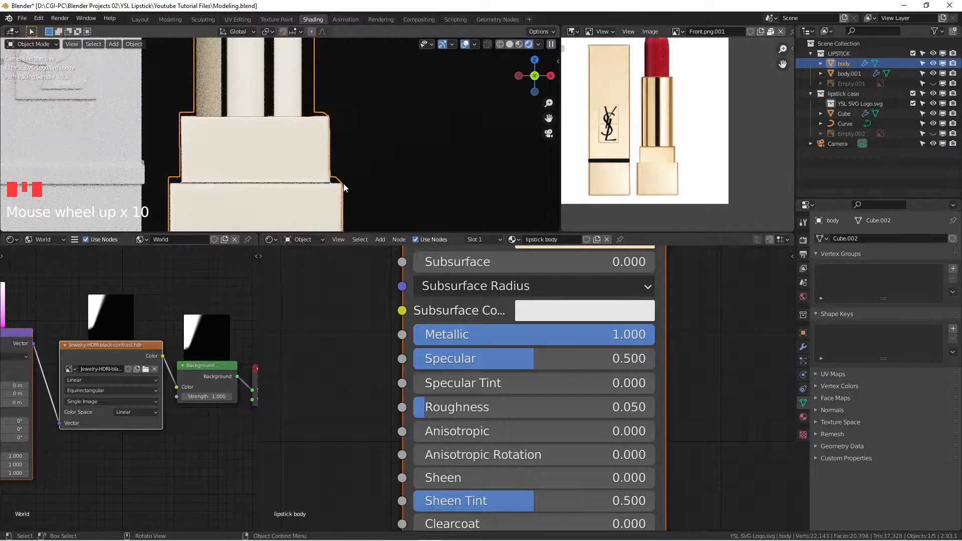
scroll(344, 183, "up", 1)
middle_click_drag(295, 156, 342, 180)
scroll(303, 153, "up", 5)
scroll(303, 154, "up", 4)
left_click(343, 180)
scroll(335, 164, "up", 4)
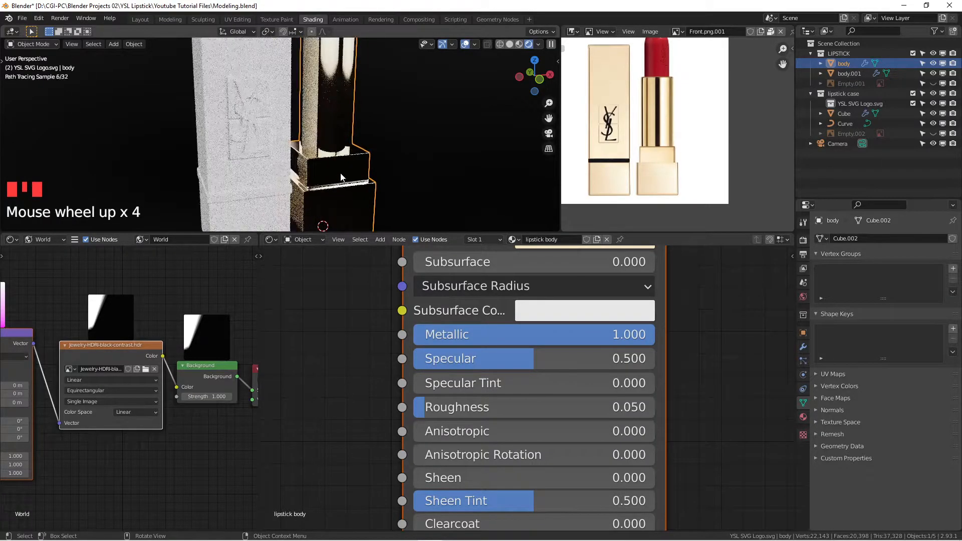
scroll(441, 139, "down", 2)
middle_click_drag(443, 140, 373, 128)
scroll(412, 135, "down", 2)
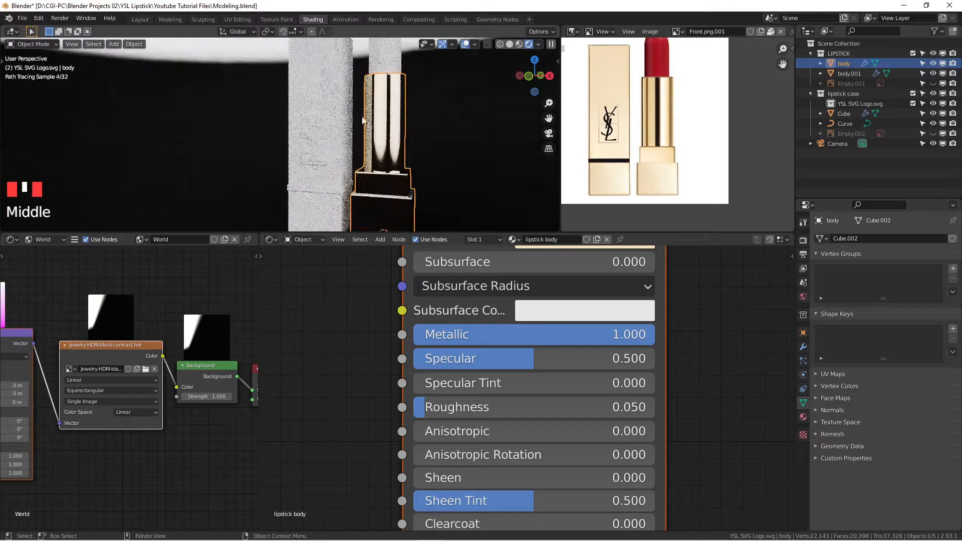
key("KP_1")
scroll(371, 183, "down", 1)
scroll(372, 182, "down", 3)
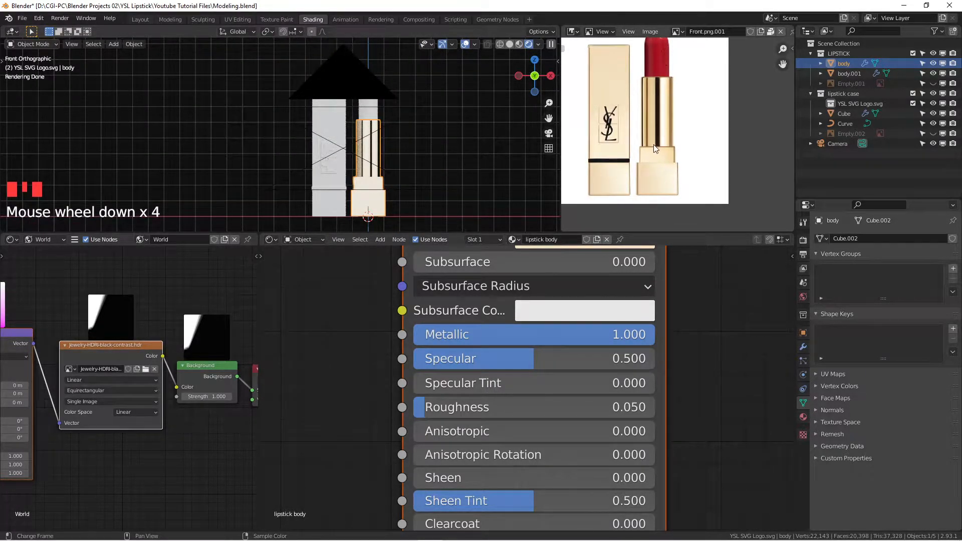
scroll(373, 304, "down", 2)
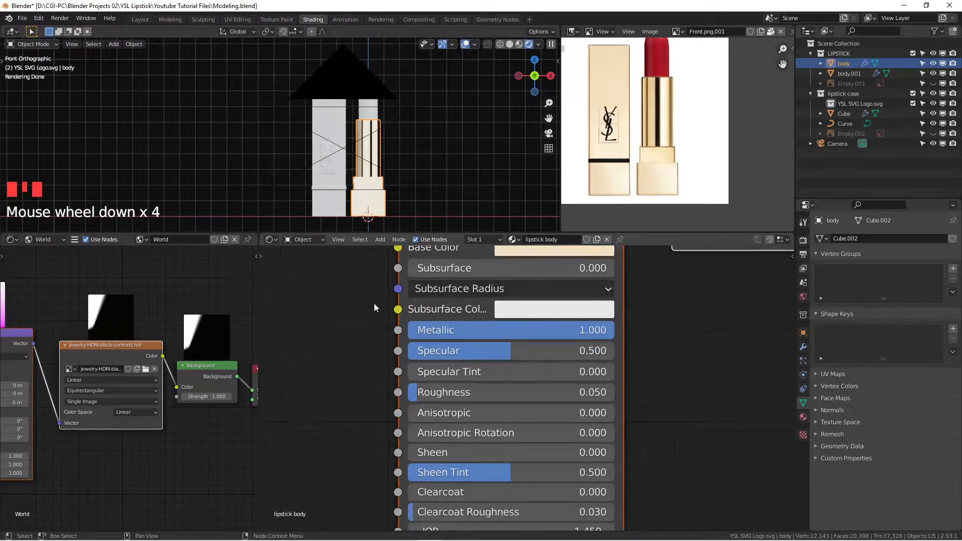
scroll(390, 199, "up", 6)
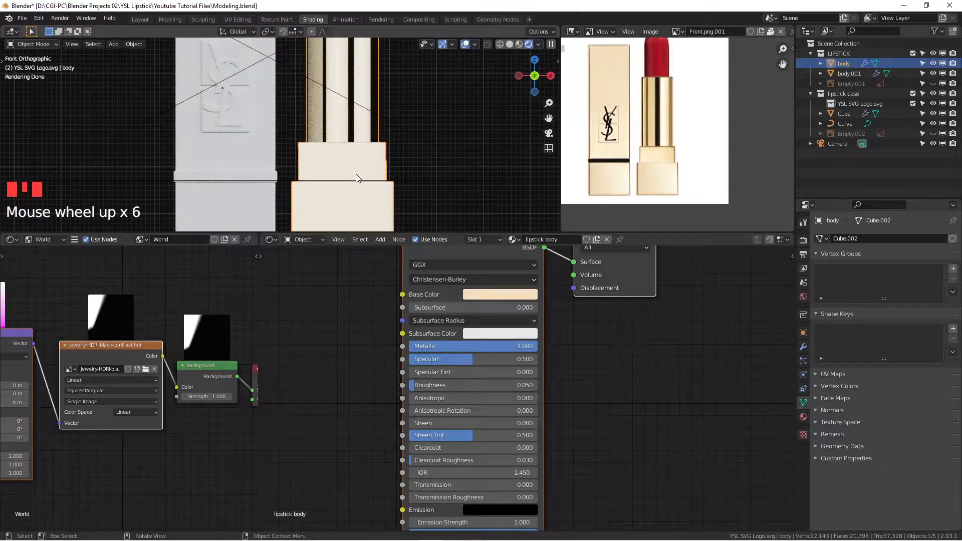
scroll(356, 173, "down", 2)
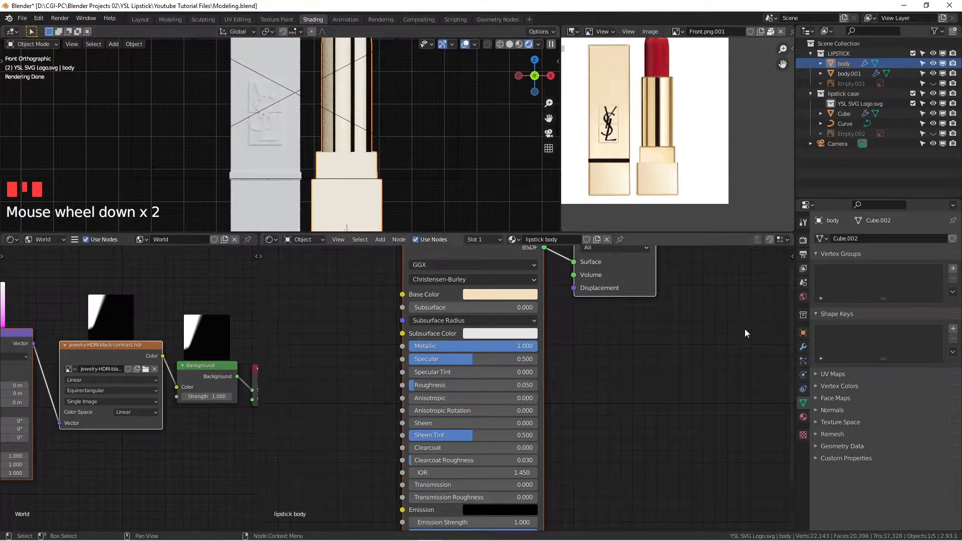
Show the body's material slots in an enlarged list and rename its material "lipstick body reflective".
left_click(803, 418)
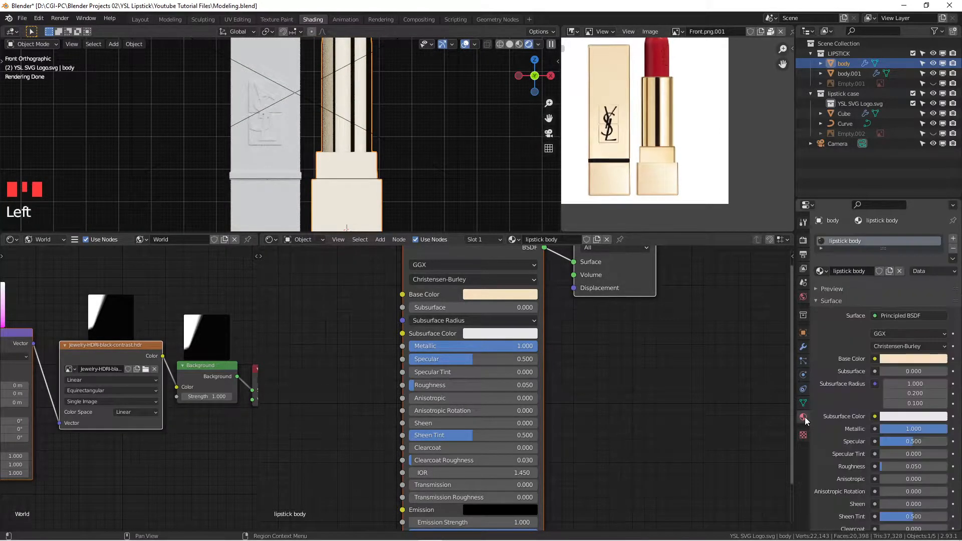
left_click(816, 300)
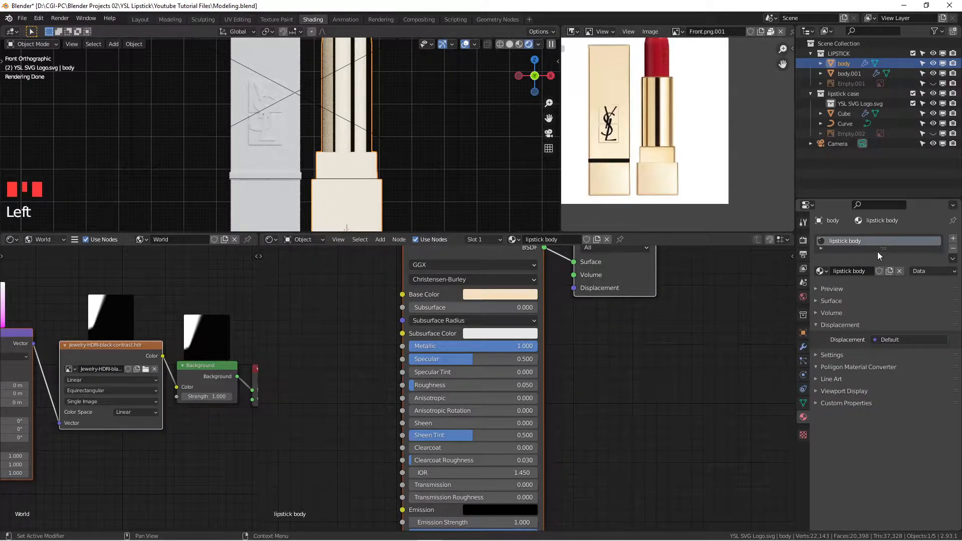
left_click_drag(884, 248, 876, 314)
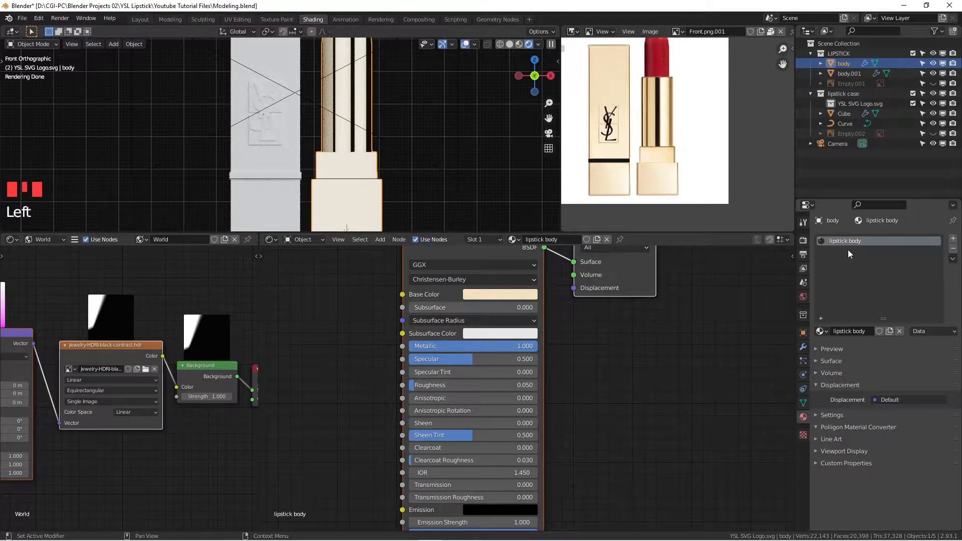
left_click(569, 239)
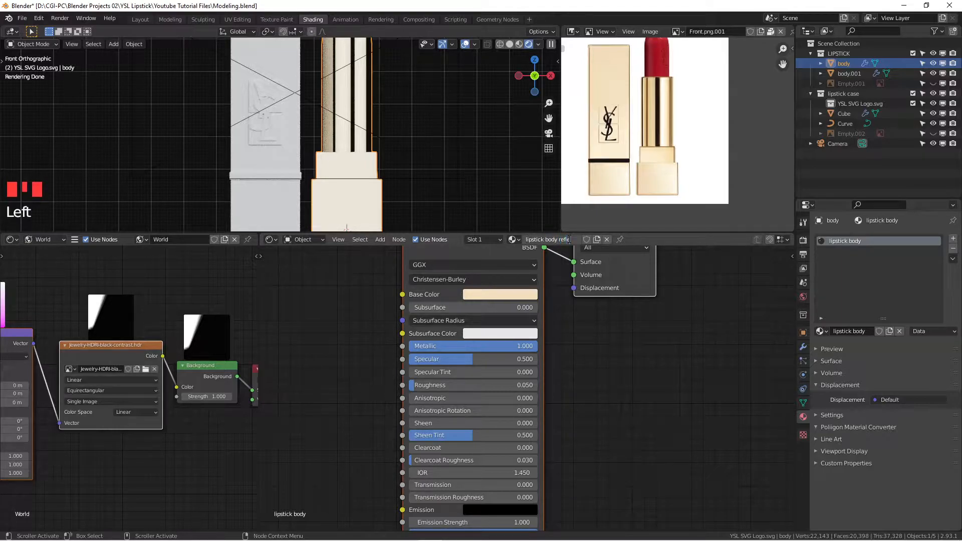
type("reflective")
key("Return")
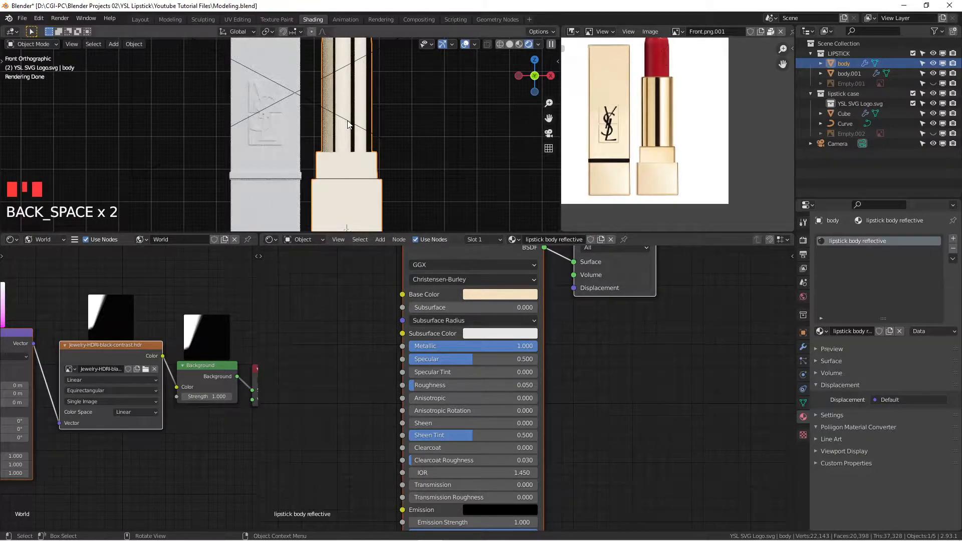
Add a second, empty material slot to the lipstick body for its base.
left_click(953, 240)
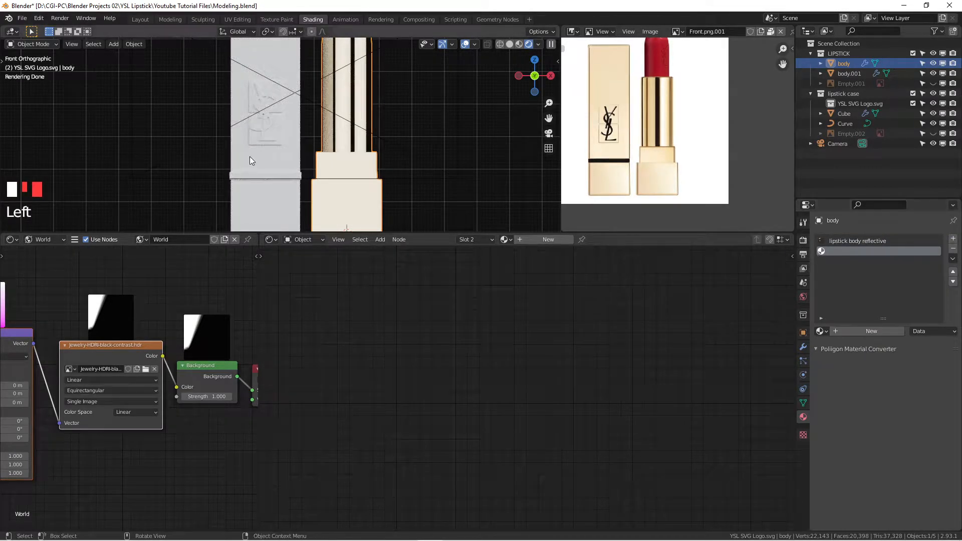
scroll(341, 145, "down", 2)
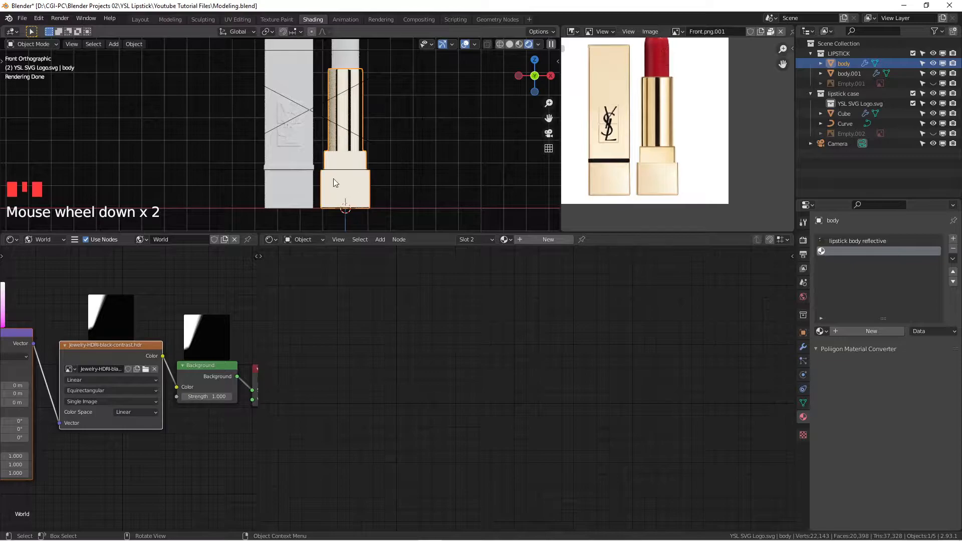
scroll(363, 172, "up", 1)
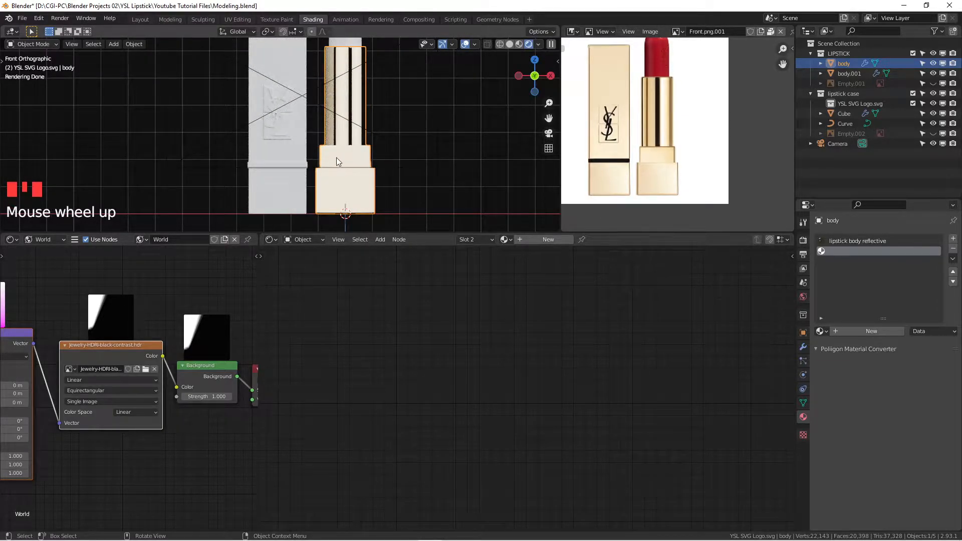
scroll(344, 157, "up", 3)
scroll(356, 158, "down", 2)
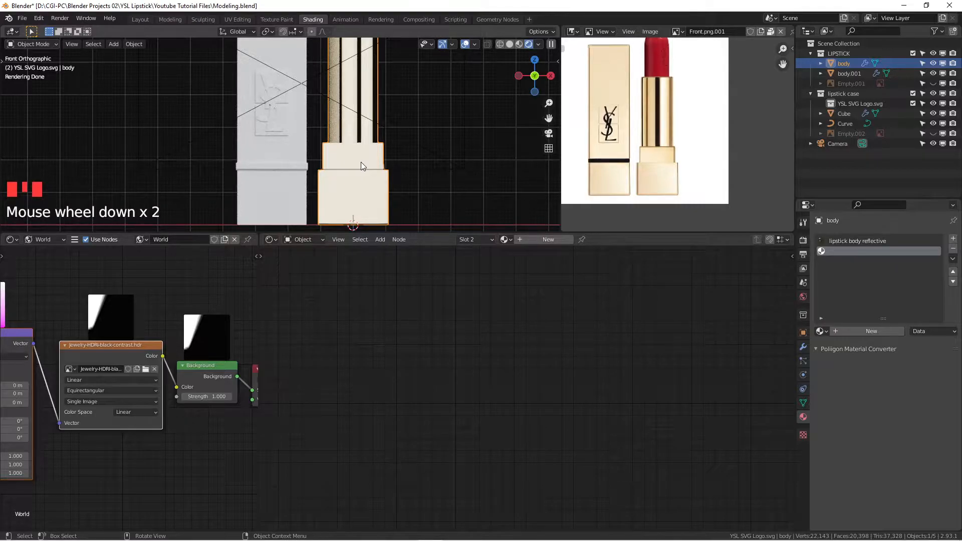
Enter Edit Mode on the lipstick body and display its base in solid shading with X-ray enabled.
key("Tab")
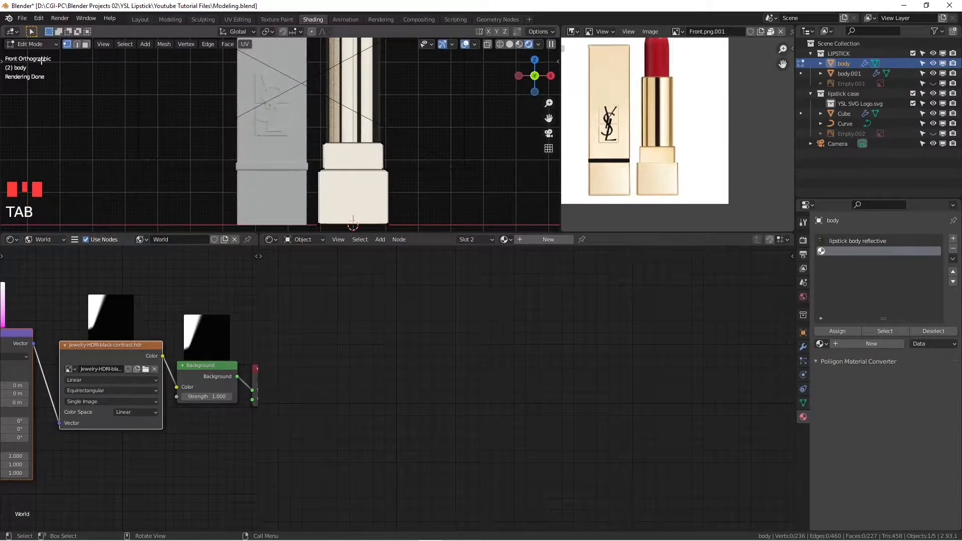
middle_click_drag(379, 173, 341, 159)
scroll(428, 71, "up", 4)
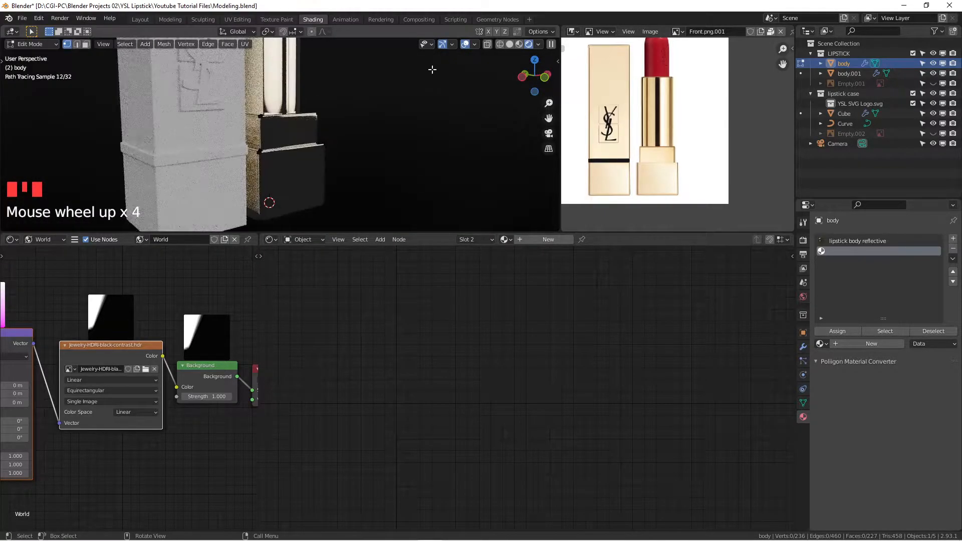
left_click(509, 45)
middle_click_drag(280, 168, 157, 165)
scroll(404, 150, "down", 4)
middle_click_drag(404, 151, 397, 125, "shift")
key("alt+z")
scroll(398, 125, "down", 3)
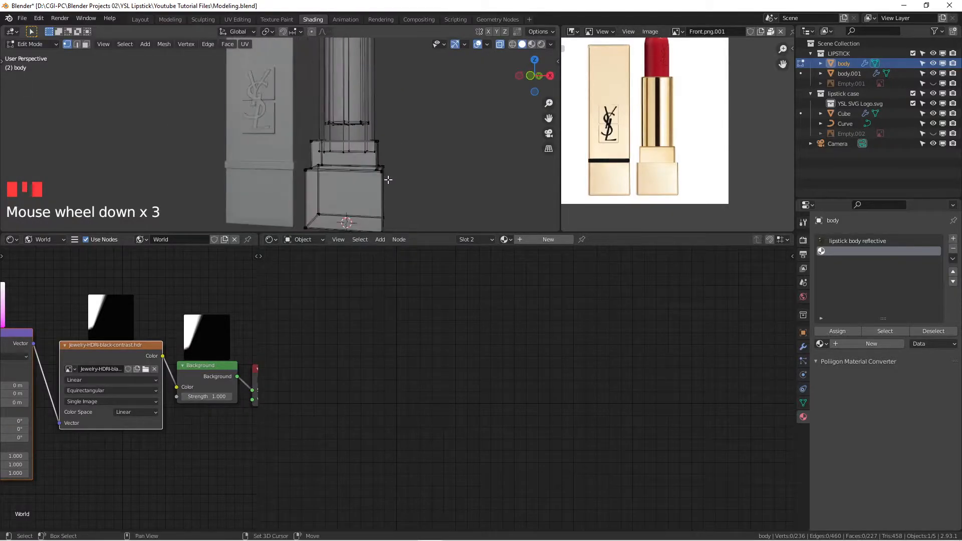
Select the bottom vertices of the lipstick's lower base block in front view, including those hidden behind.
middle_click_drag(360, 221, 353, 196, "shift")
left_click_drag(302, 202, 410, 220)
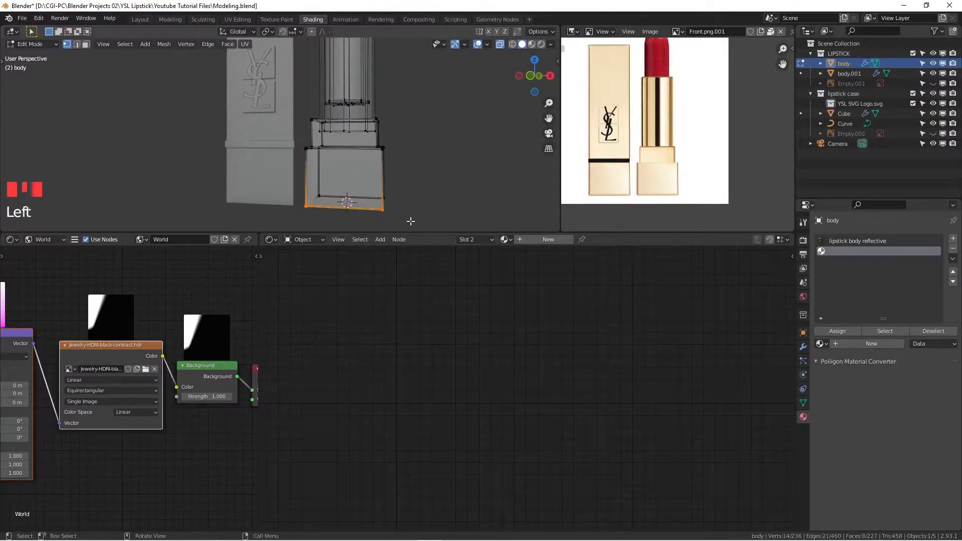
key("KP_1")
left_click_drag(284, 206, 396, 225)
middle_click_drag(388, 221, 350, 32)
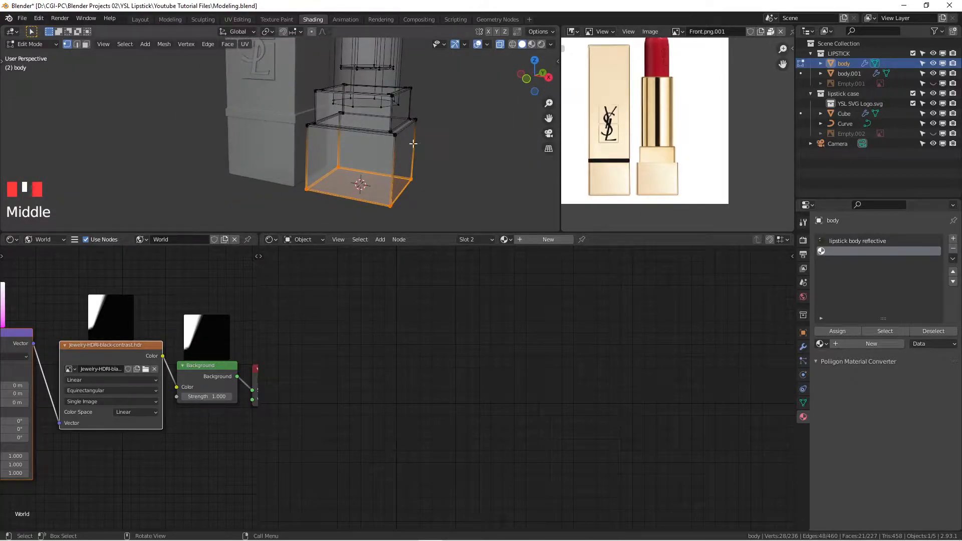
scroll(418, 153, "up", 2)
scroll(417, 158, "down", 2)
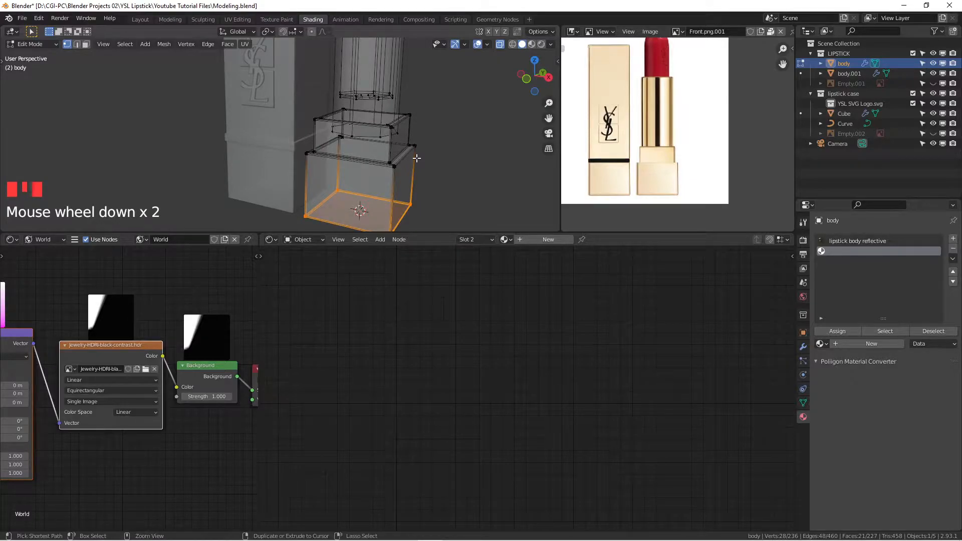
Grow the vertex selection until it covers both blocks of the stepped base without the tube.
key("ctrl+KP_Add")
key("ctrl+KP_Add")
key("ctrl+KP_Add")
key("ctrl+KP_Add")
key("ctrl+KP_Add")
key("ctrl+KP_Add")
key("ctrl+KP_Add")
key("ctrl+KP_Add")
key("ctrl+KP_Add")
key("ctrl+KP_Add")
key("ctrl+KP_Add")
key("ctrl+KP_Add")
key("ctrl+KP_Add")
key("ctrl+KP_Add")
key("ctrl+KP_Add")
key("ctrl+KP_Add")
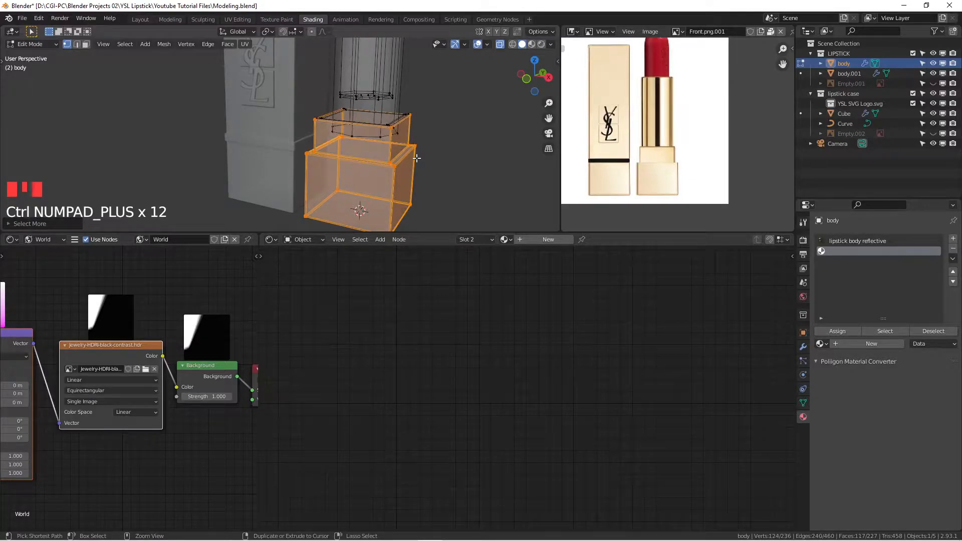
key("ctrl+KP_Add")
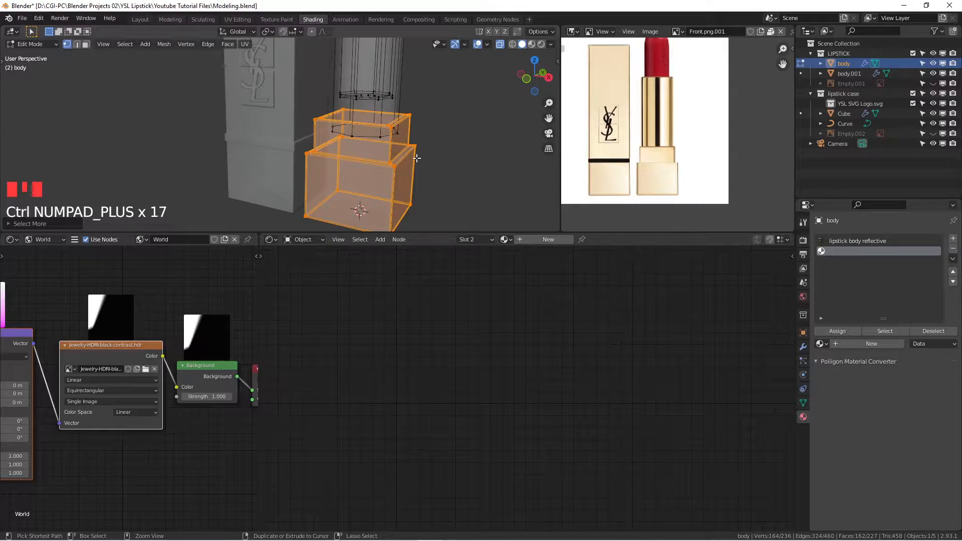
middle_click_drag(417, 155, 448, 169)
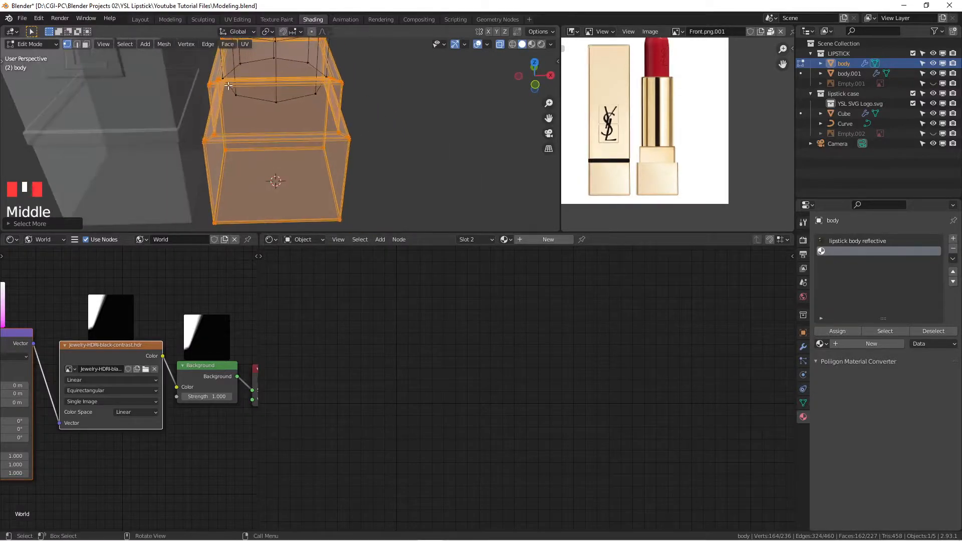
scroll(266, 89, "down", 2)
scroll(331, 110, "up", 3)
middle_click_drag(331, 111, 358, 118)
middle_click_drag(543, 184, 381, 73)
scroll(446, 73, "down", 3)
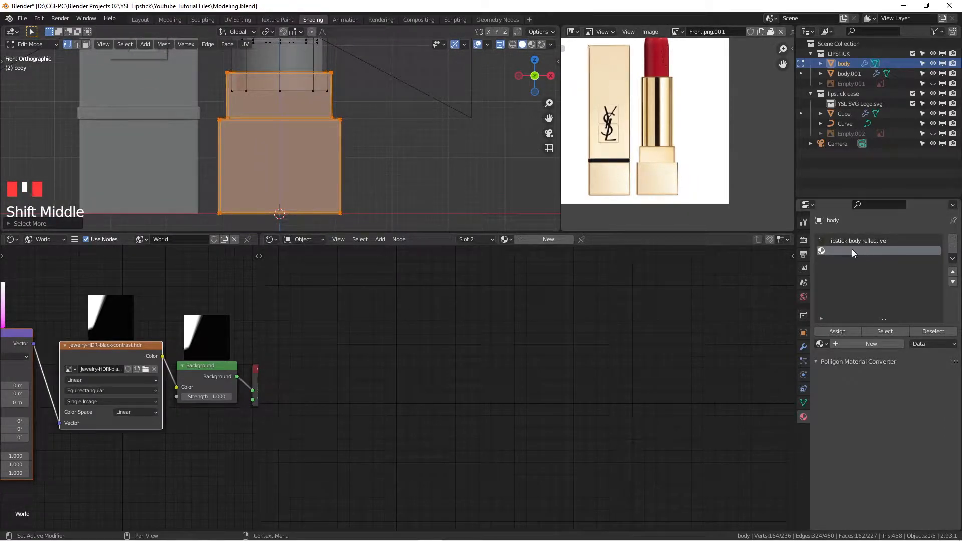
Create a new material in the body's empty second slot and name it "lipstick body matte".
left_click(534, 239)
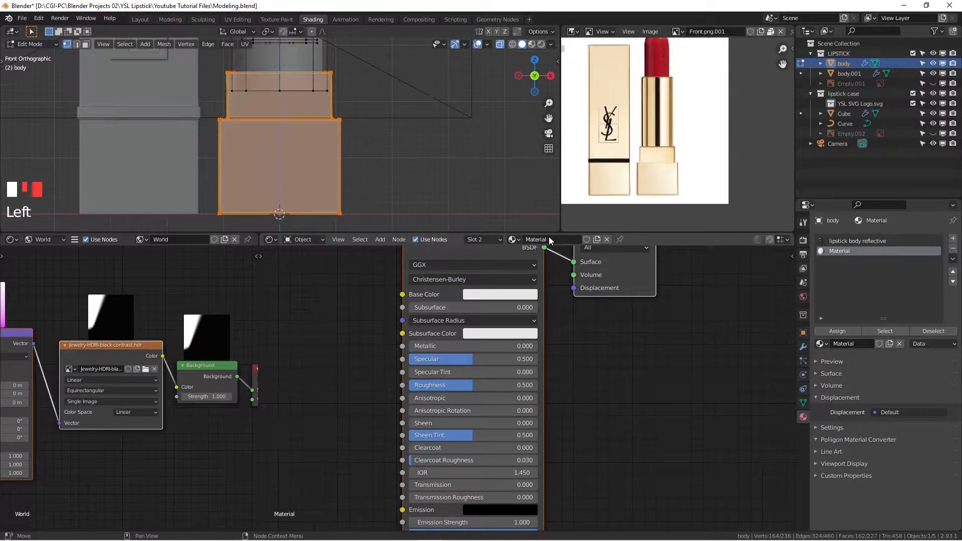
double_click(550, 239)
key("BackSpace")
type("matt")
key("Return")
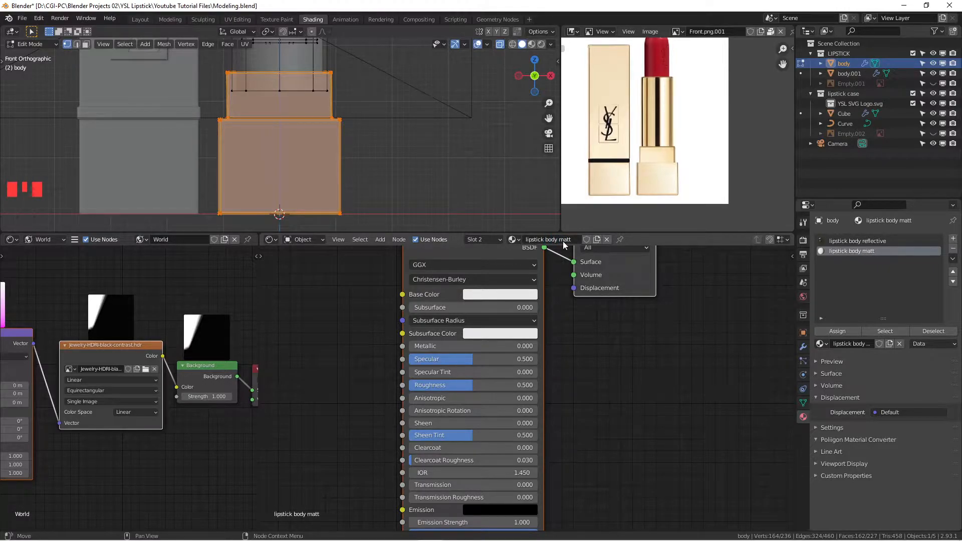
scroll(572, 270, "down", 2)
middle_click_drag(627, 364, 667, 372)
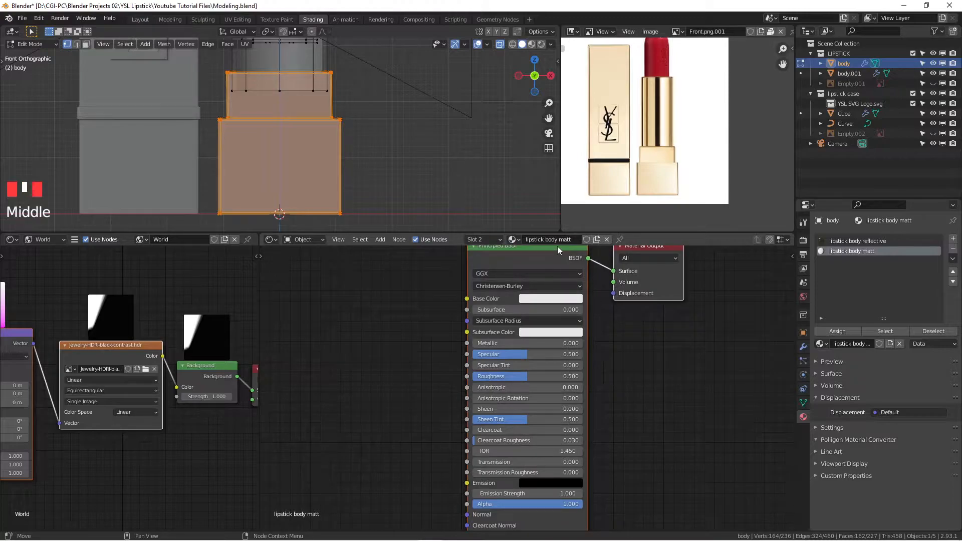
left_click(568, 239)
type("e")
key("Return")
middle_click_drag(640, 380, 592, 386, "shift")
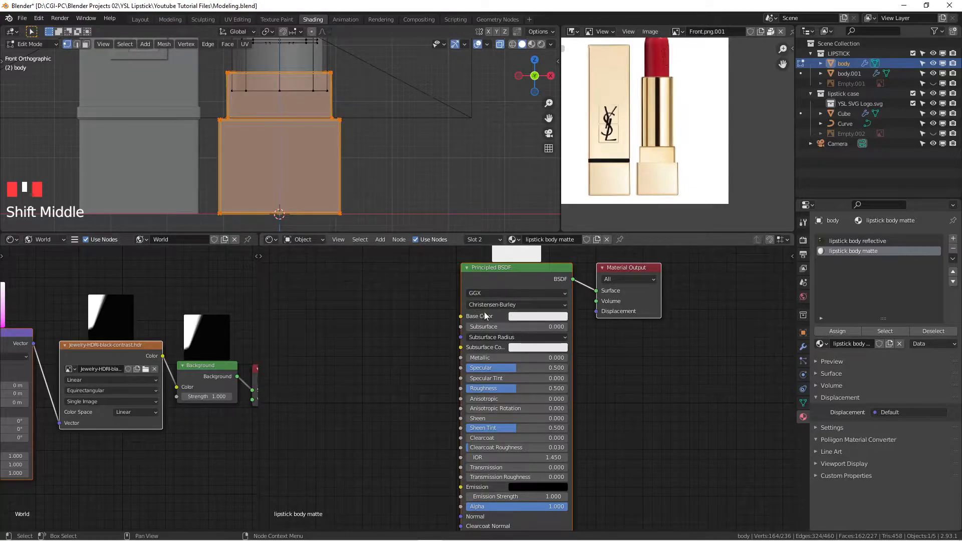
Switch the system's keyboard input from Chinese to English (United Kingdom).
key("e")
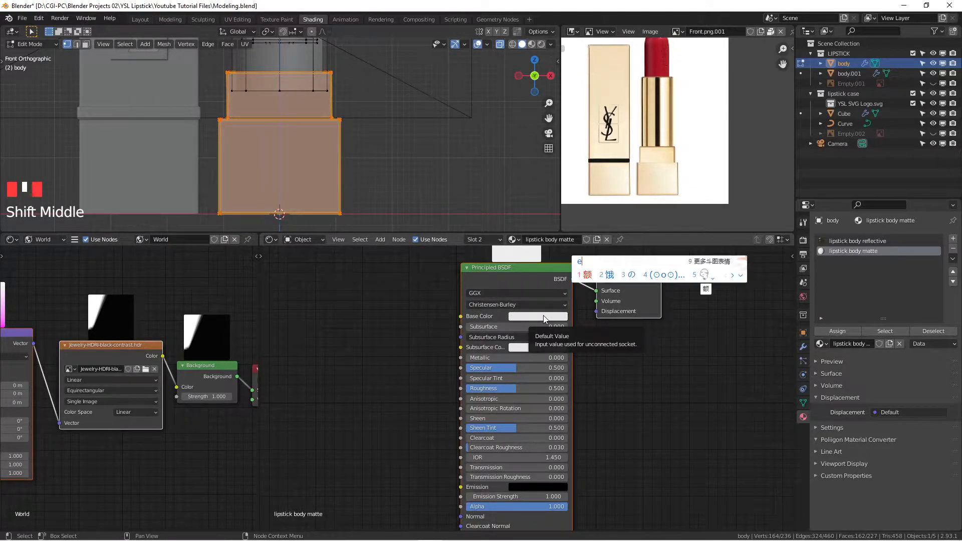
key("Escape")
mouse_move(919, 535)
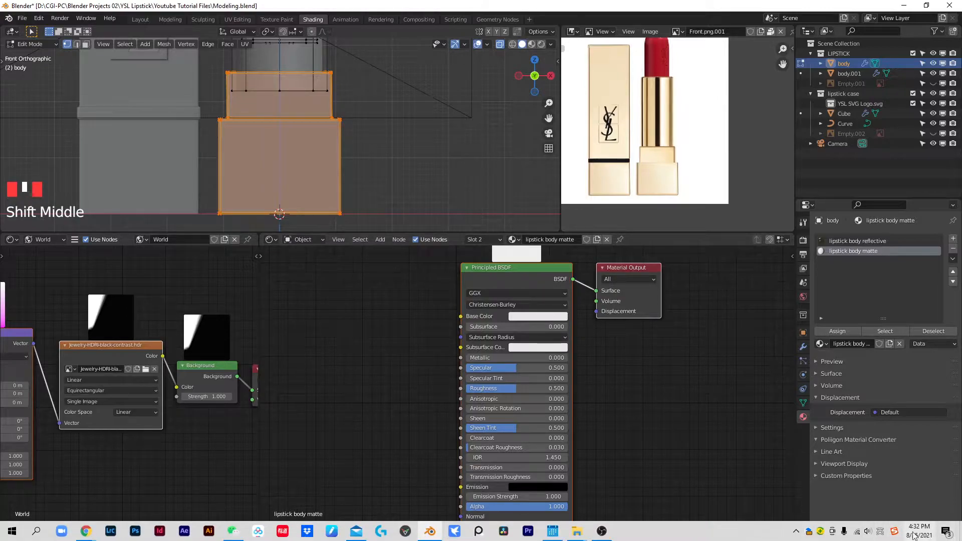
left_click(880, 533)
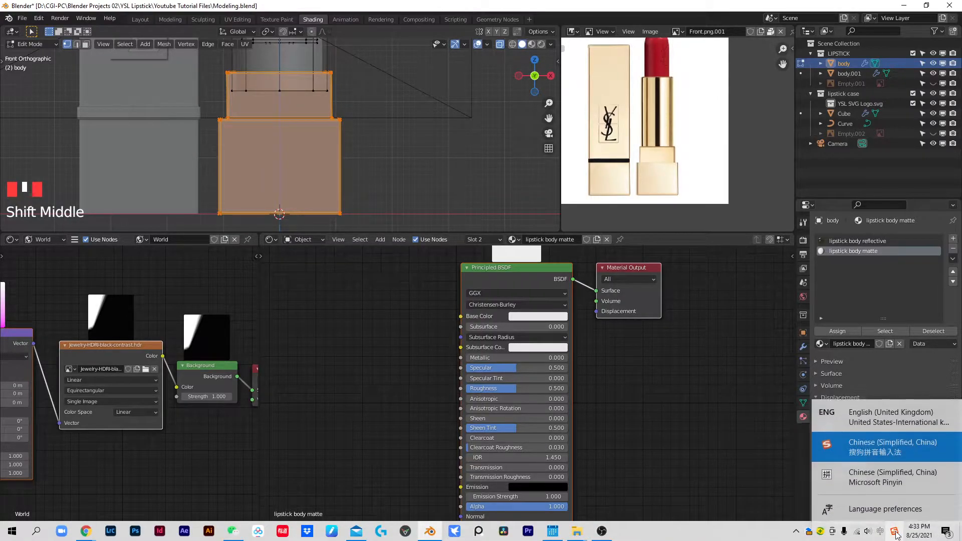
left_click(897, 425)
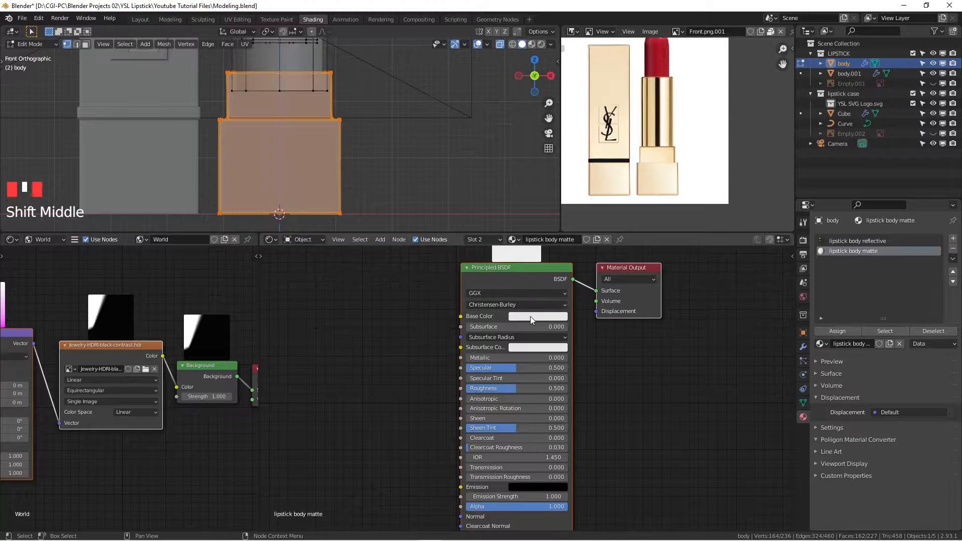
Sample the matte material's base colour from the reference photo's gold base, and set Roughness to 0.595 and Metallic to 1.000.
key("e")
left_click(641, 186)
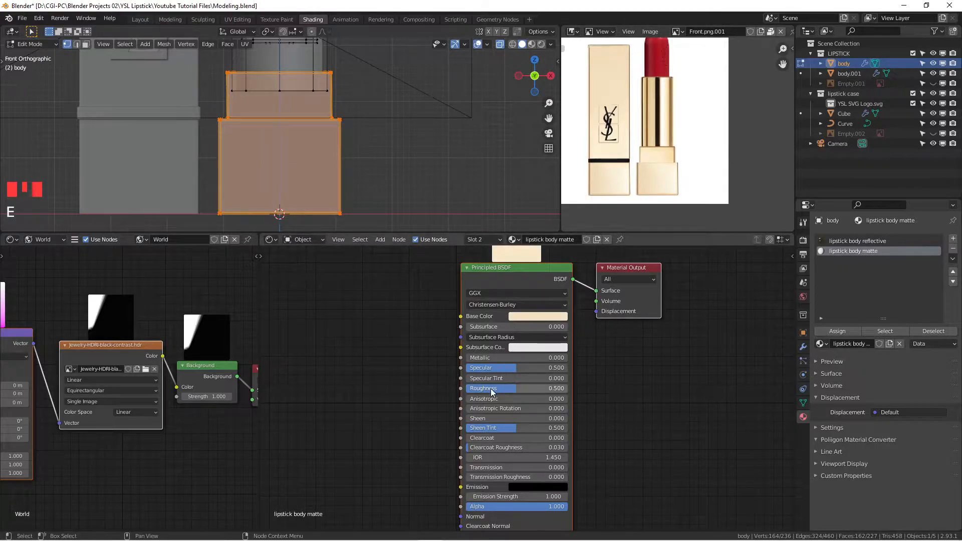
scroll(496, 390, "up", 4)
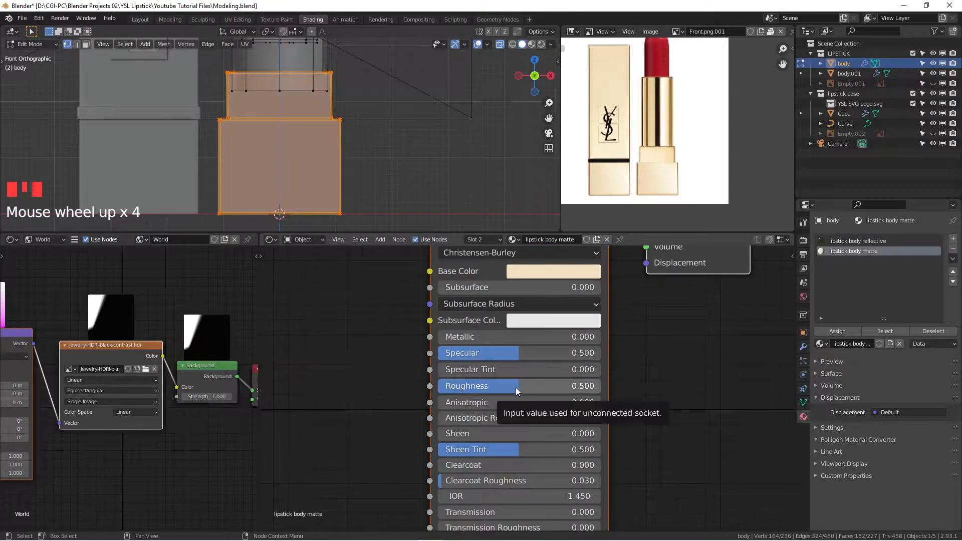
left_click_drag(516, 387, 532, 387)
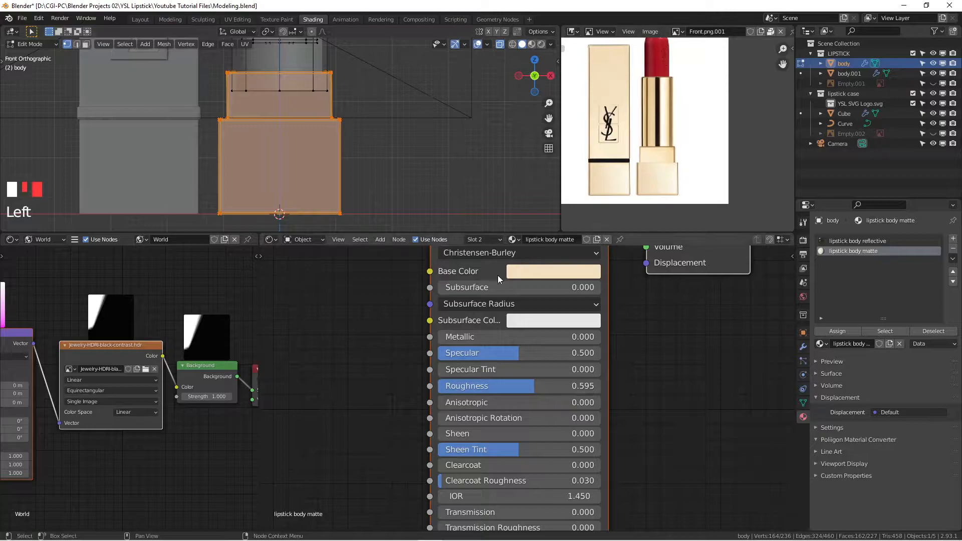
left_click_drag(453, 337, 598, 337)
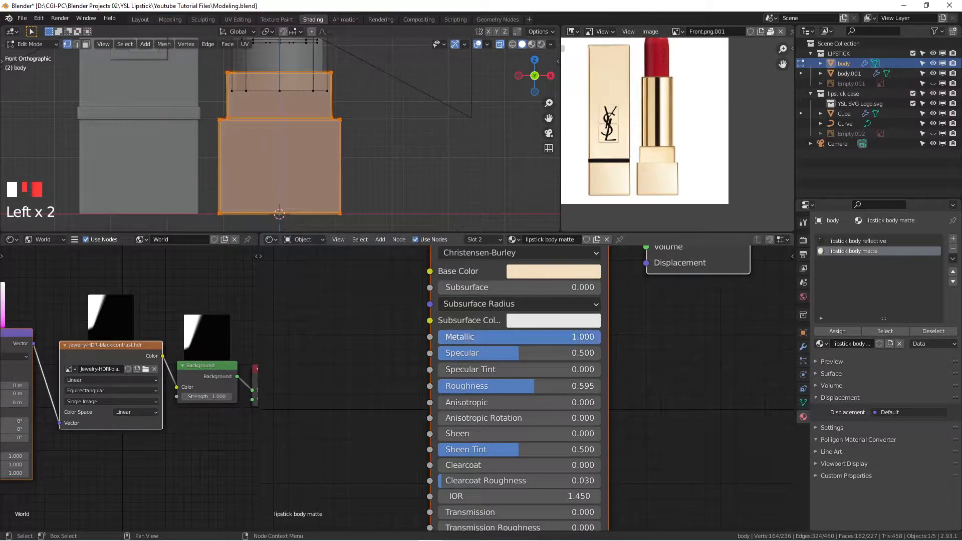
scroll(526, 362, "down", 2)
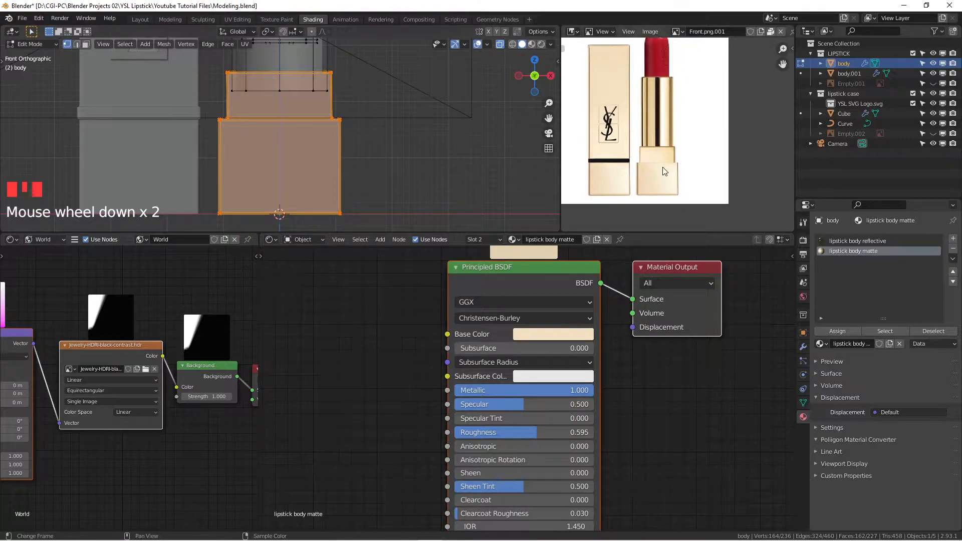
Set the matte material's base colour to a test green and assign the material to the selected base faces.
left_click(549, 333)
left_click(555, 181)
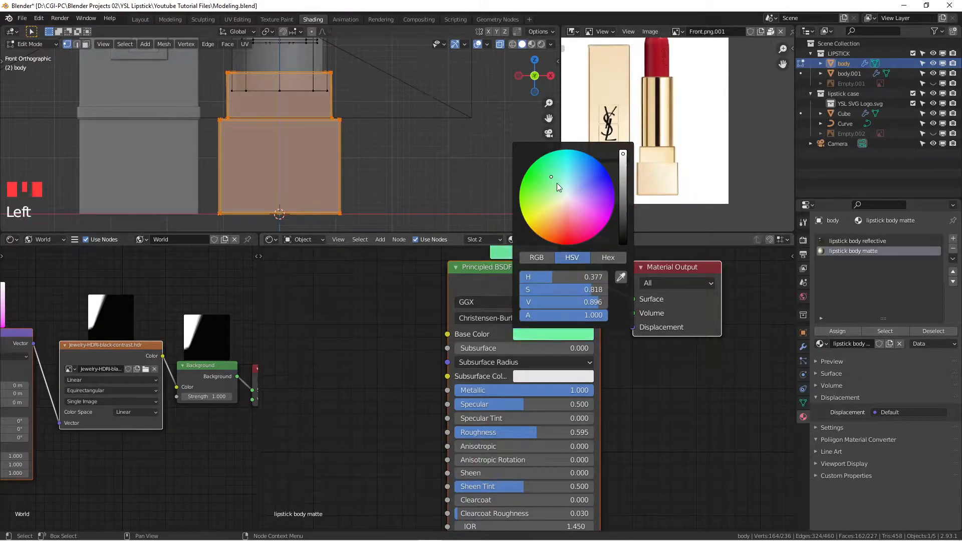
left_click(885, 251)
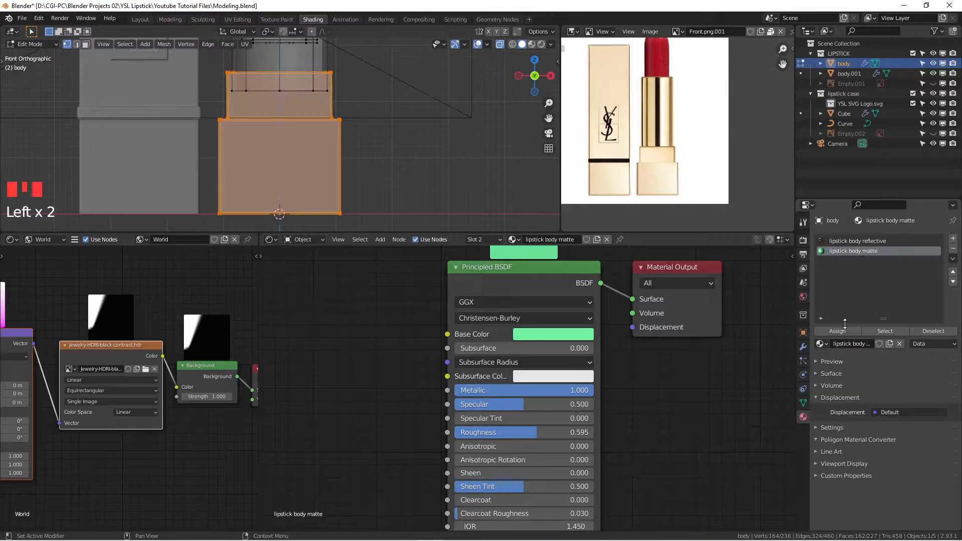
left_click(837, 333)
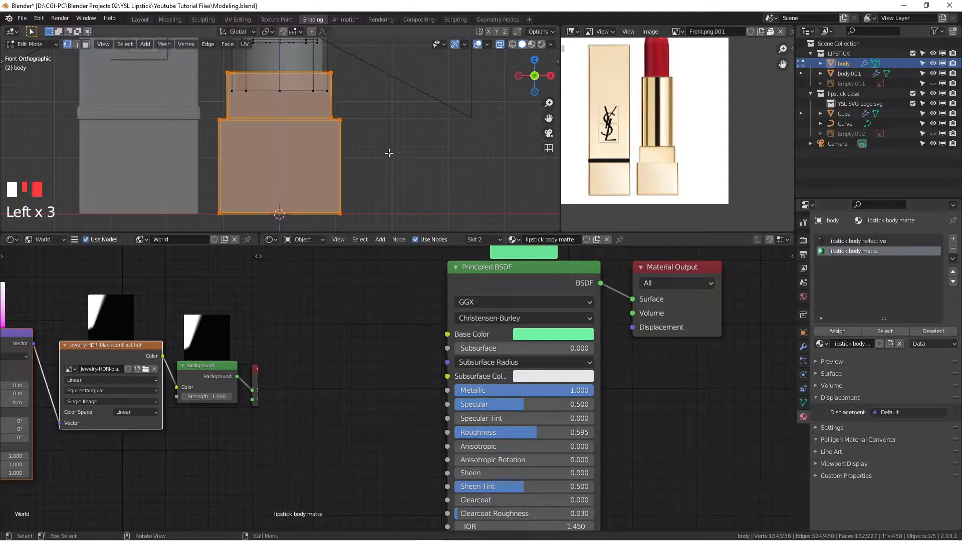
Switch to rendered shading, return to Object Mode and examine the material assignment on the base from an angle and the front.
scroll(400, 147, "down", 2)
middle_click_drag(401, 147, 437, 120, "shift")
left_click(541, 45)
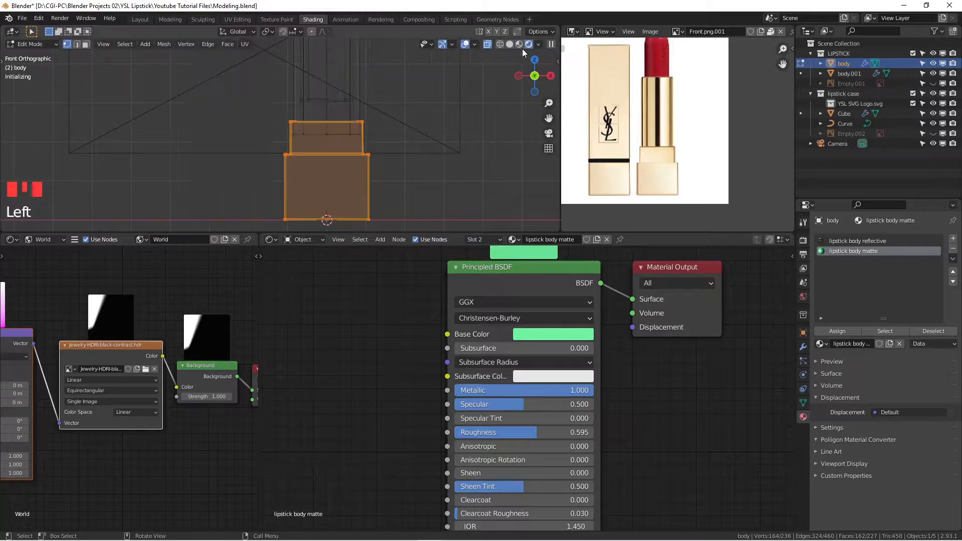
left_click(400, 161)
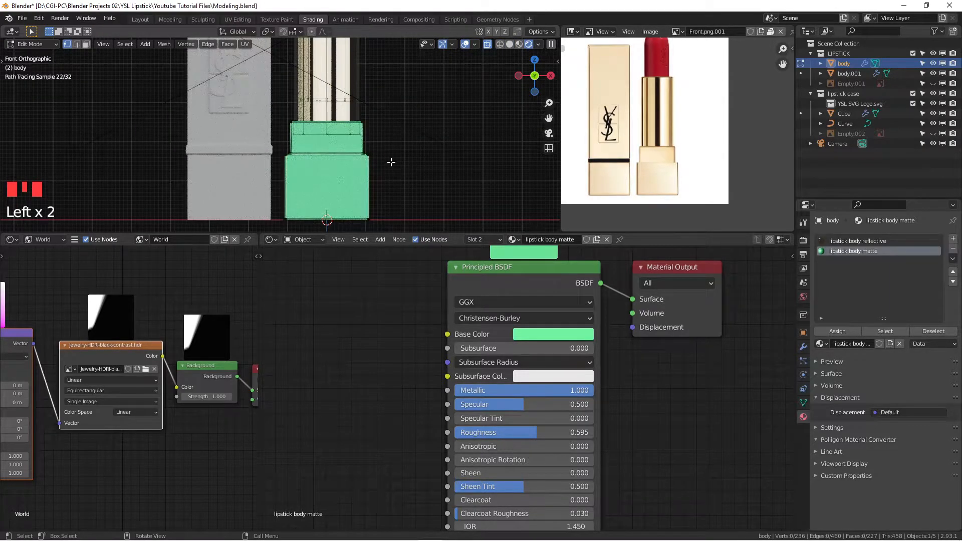
key("Tab")
middle_click_drag(382, 161, 366, 187)
scroll(311, 128, "up", 8)
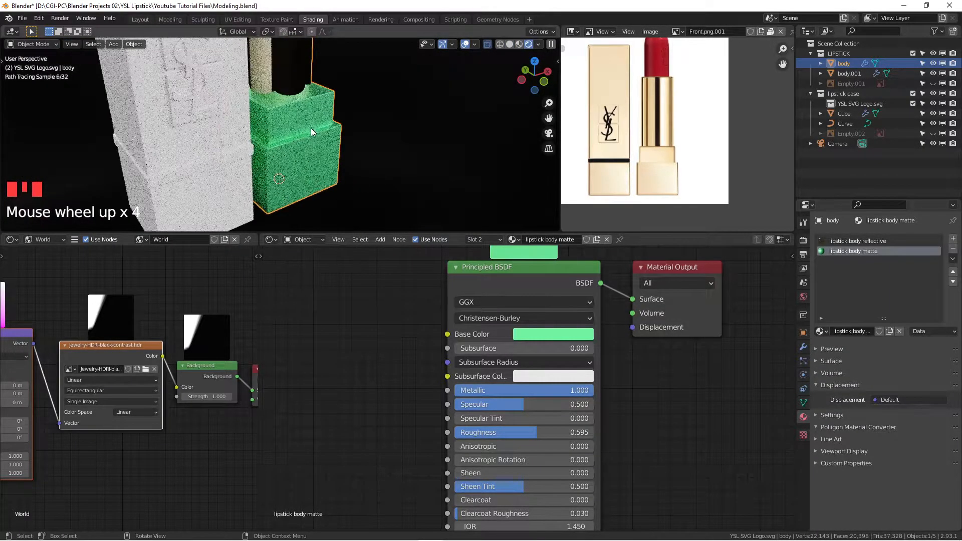
middle_click_drag(320, 129, 390, 126)
scroll(387, 133, "down", 4)
scroll(390, 125, "down", 3)
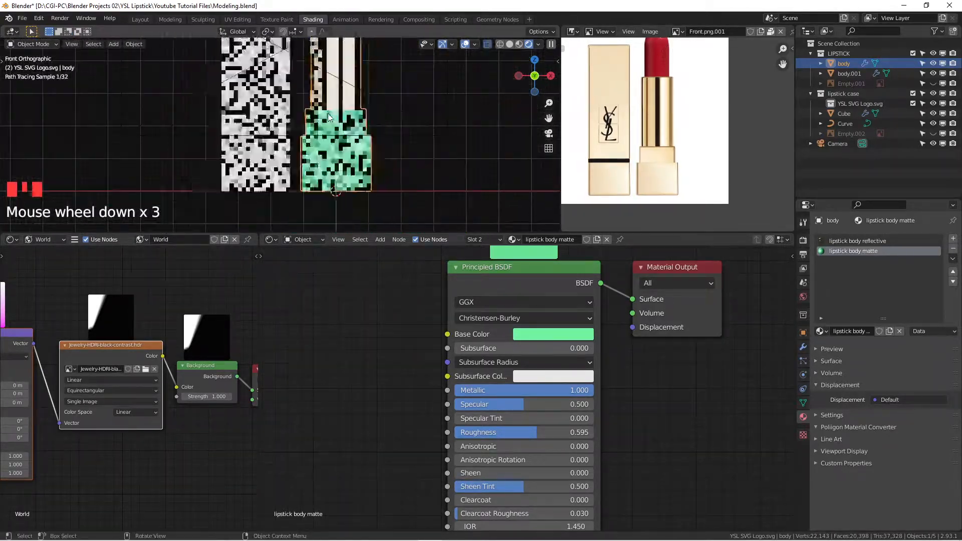
scroll(631, 328, "down", 2)
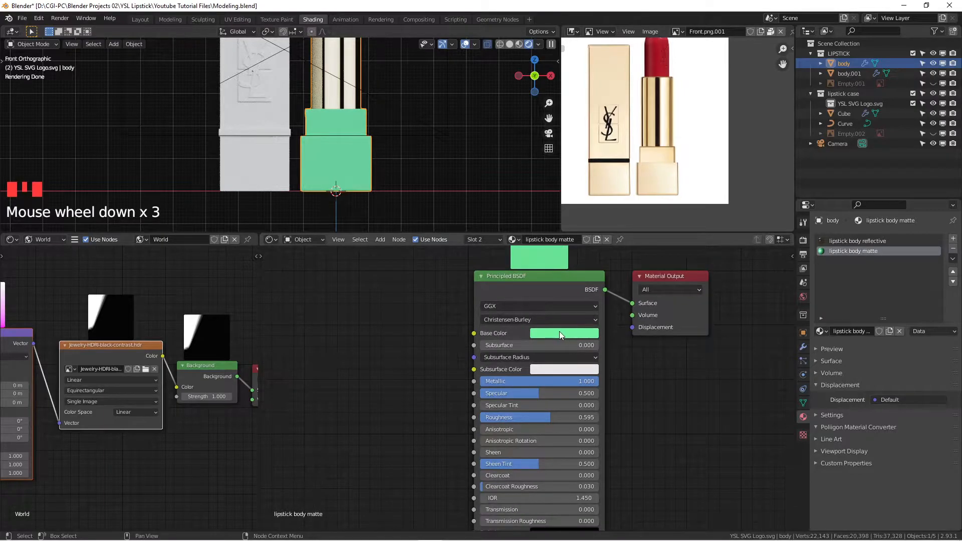
Replace the matte material's test green by sampling the base colour from the lipstick's gold base in the reference photo.
middle_click_drag(621, 366, 623, 376)
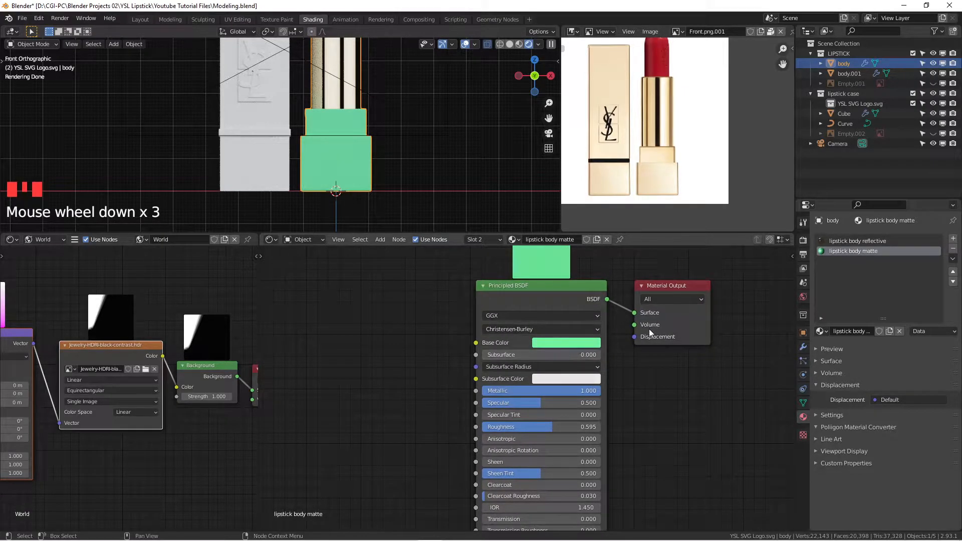
left_click(858, 245)
left_click(857, 252)
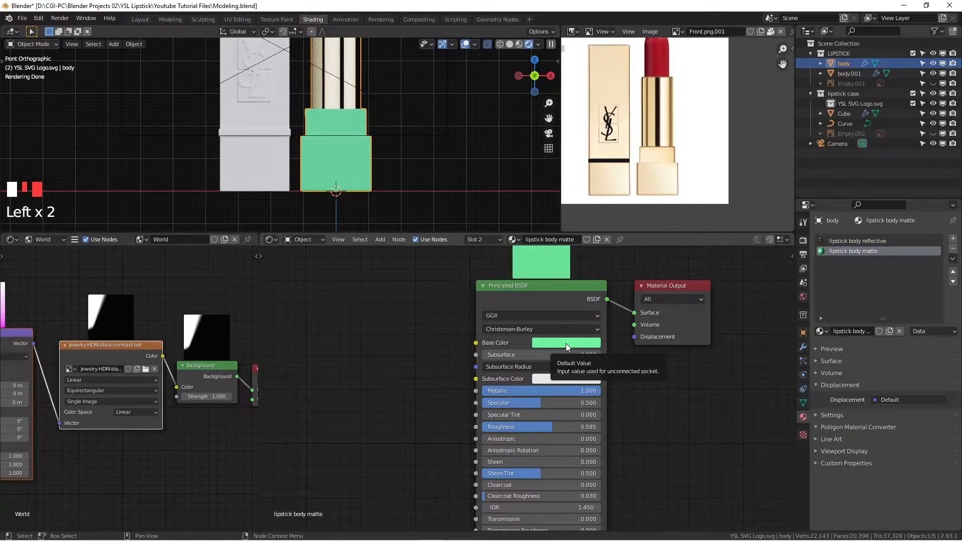
key("e")
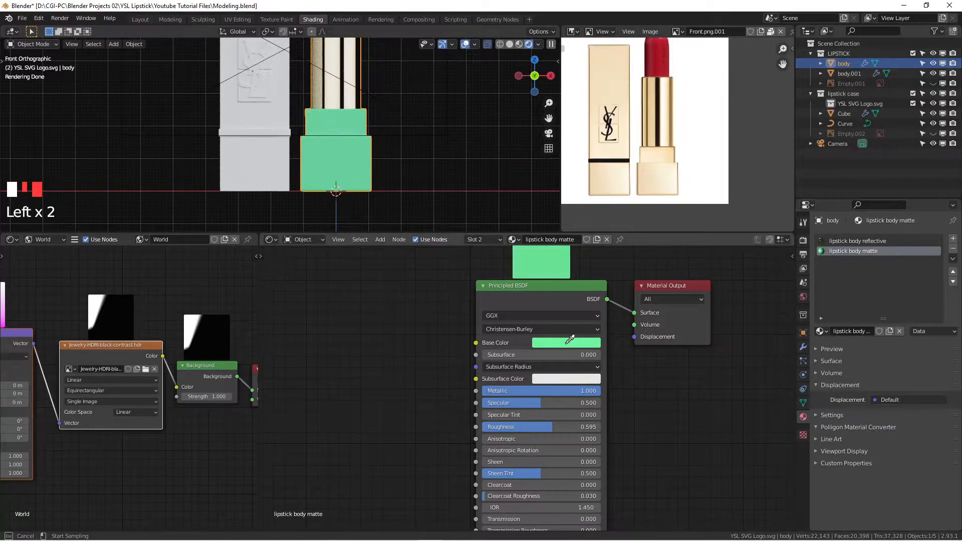
left_click(649, 174)
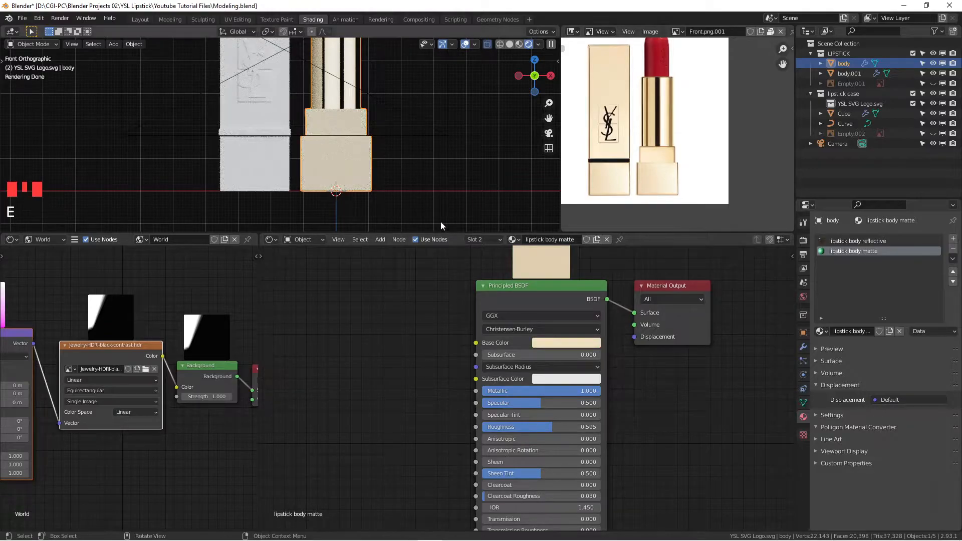
Examine the rendered matte base close up, from the front and through the camera.
scroll(345, 157, "up", 4)
scroll(347, 153, "down", 4)
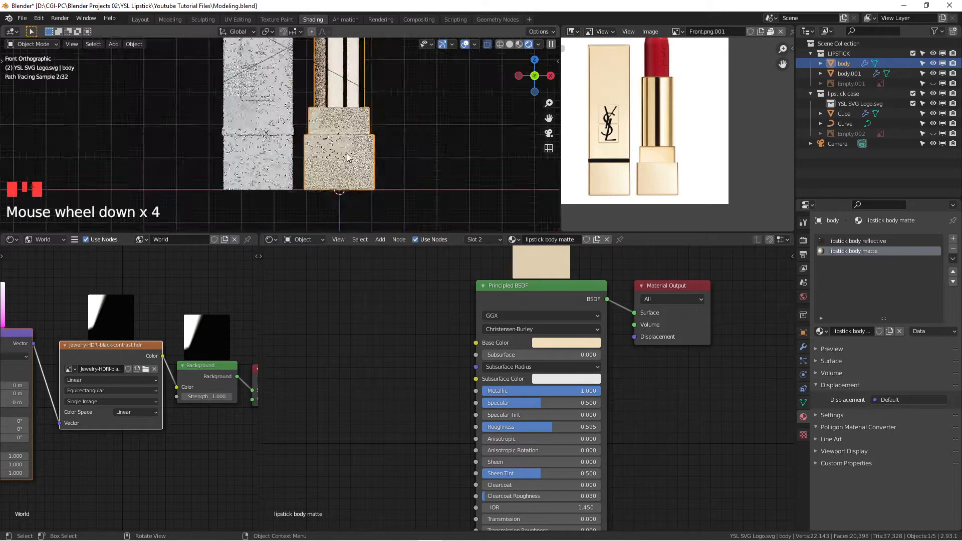
key("KP_0")
scroll(332, 147, "down", 2)
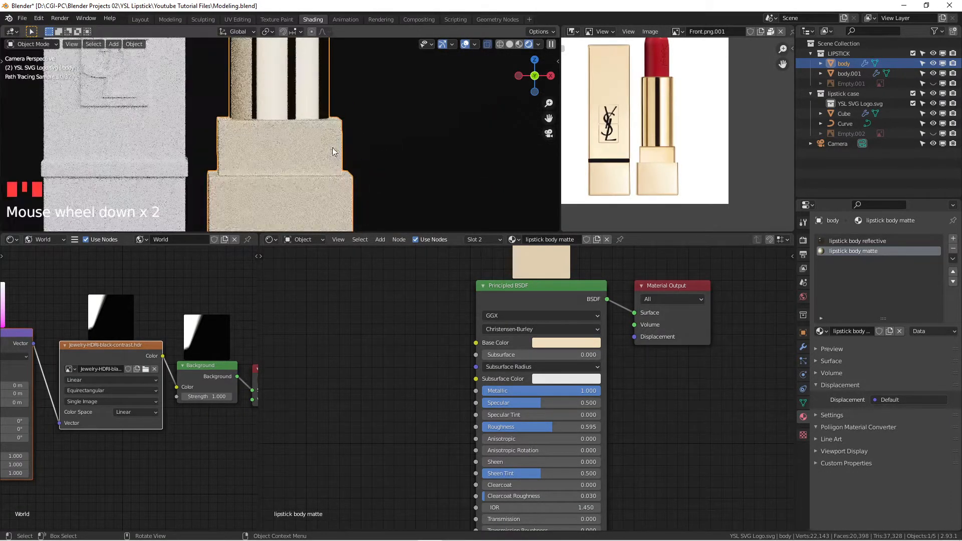
scroll(347, 111, "down", 1, "shift")
scroll(347, 110, "down", 1)
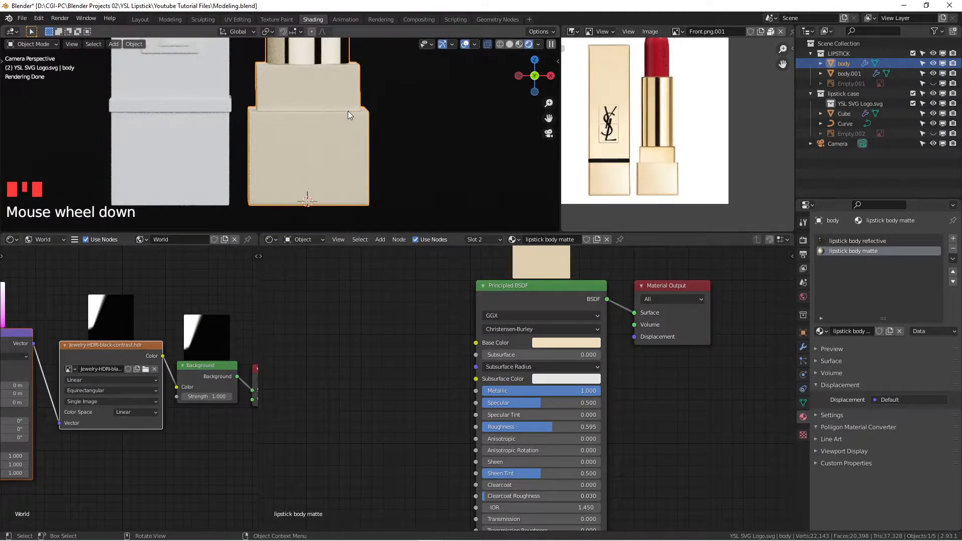
Limit the rendered camera preview to a render region around the lipstick's base.
key("b")
left_click_drag(242, 48, 416, 213)
scroll(354, 152, "up", 4)
middle_click_drag(354, 152, 409, 146, "shift")
scroll(362, 202, "down", 3)
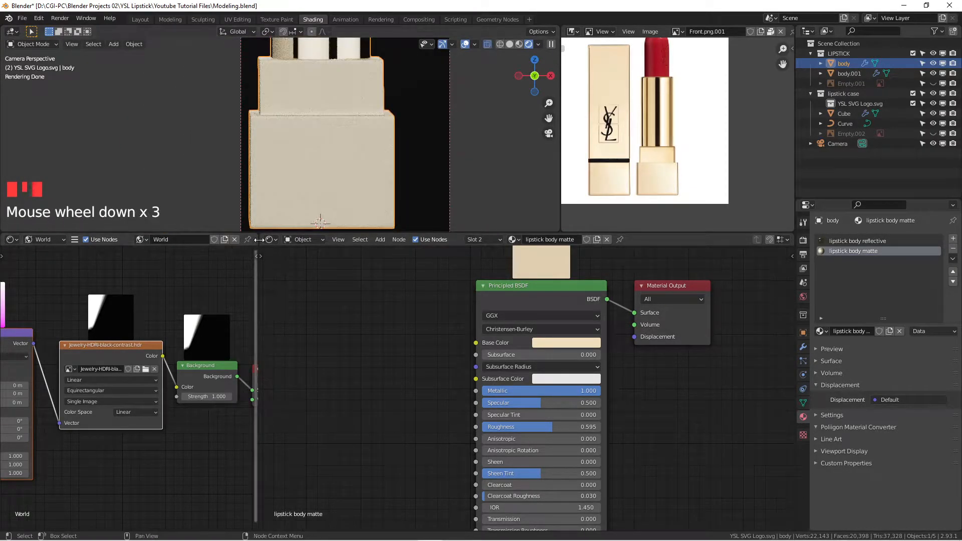
Enlarge the 3D viewport and reference image areas by shrinking the node editors' height.
left_click_drag(259, 232, 259, 294)
scroll(440, 196, "down", 2)
middle_click_drag(451, 188, 375, 189, "shift")
scroll(348, 219, "up", 3)
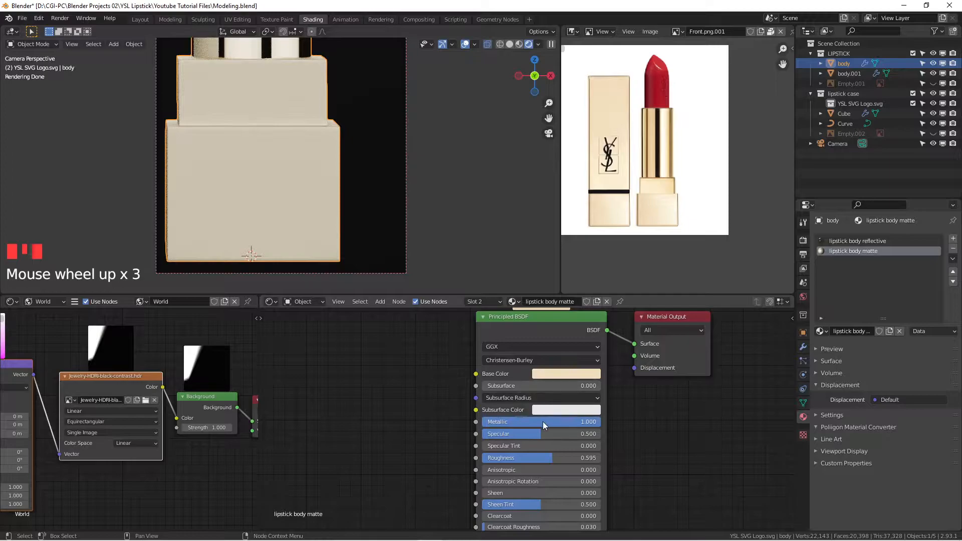
Lower the matte body material's Principled BSDF roughness to 0.423, comparing the base with the reference photo.
scroll(531, 450, "up", 1)
scroll(344, 228, "up", 4)
scroll(660, 161, "up", 2)
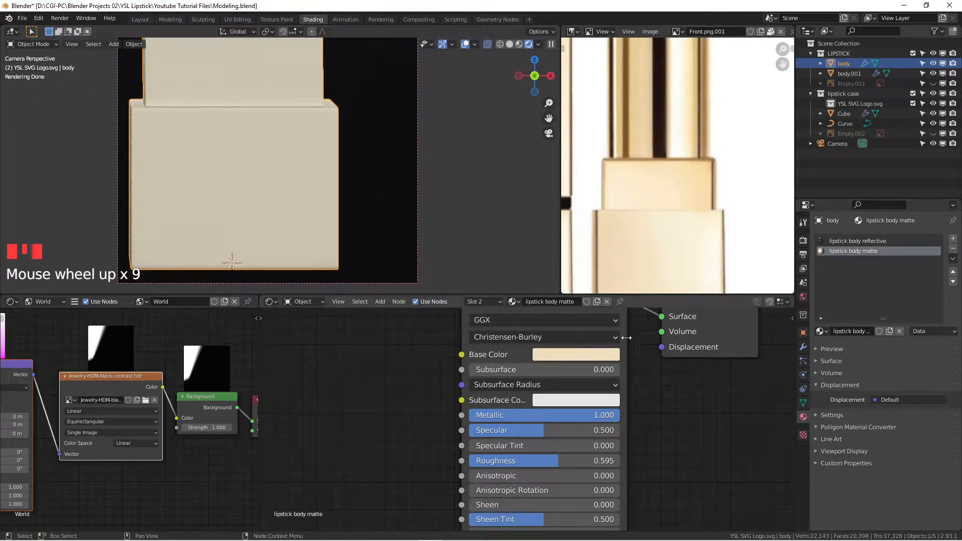
left_click_drag(554, 461, 533, 455)
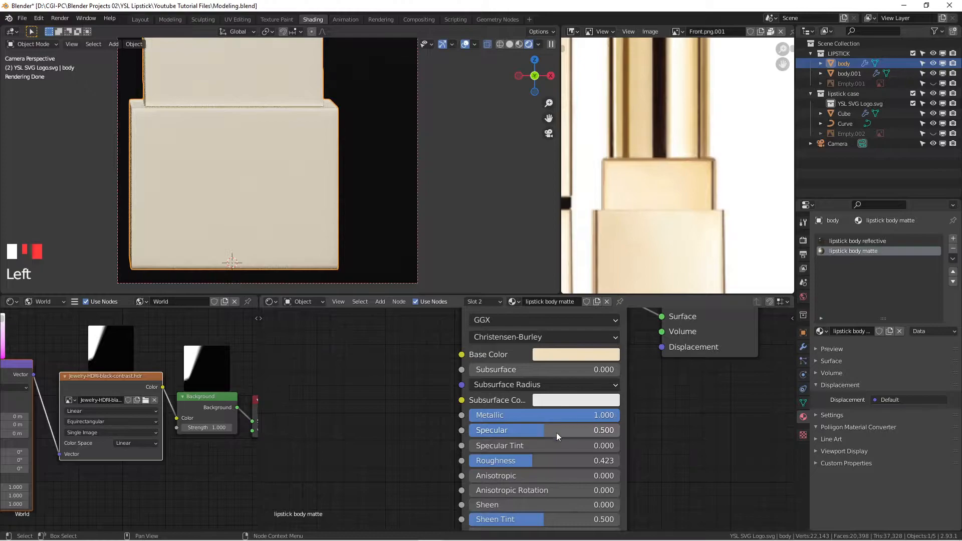
Examine the rendered surface of the matte base up close and compare its finish with the base in the reference photo.
scroll(554, 431, "down", 3)
scroll(569, 411, "up", 1)
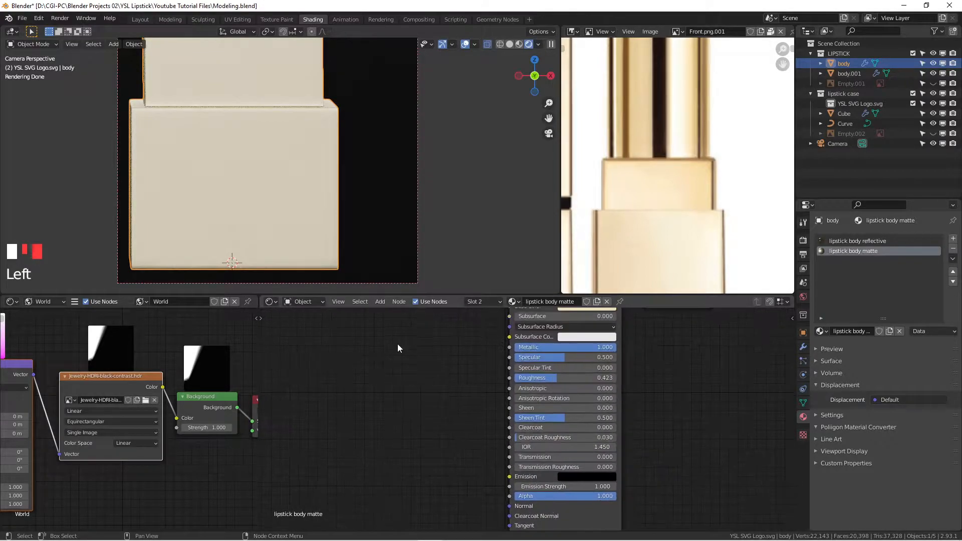
scroll(648, 199, "up", 3)
scroll(717, 160, "down", 6)
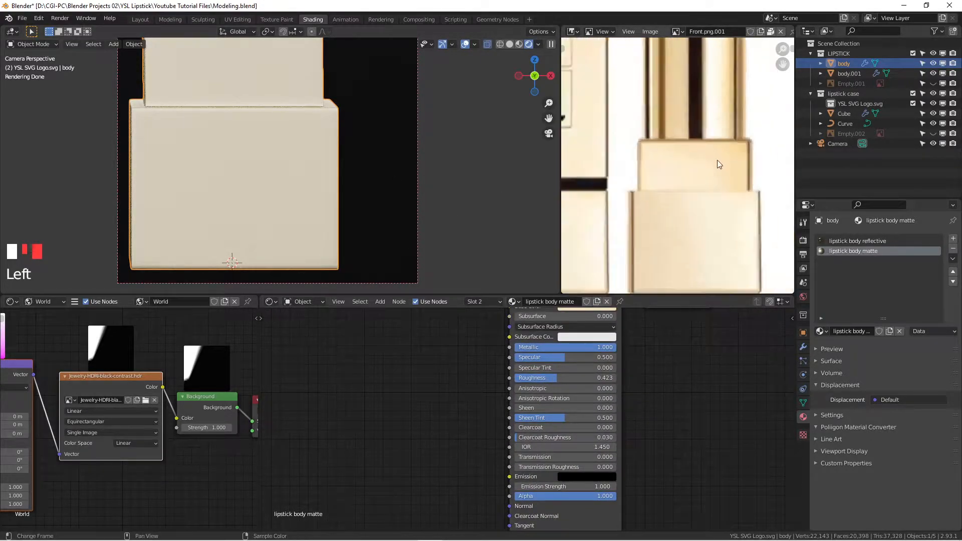
scroll(413, 176, "up", 3)
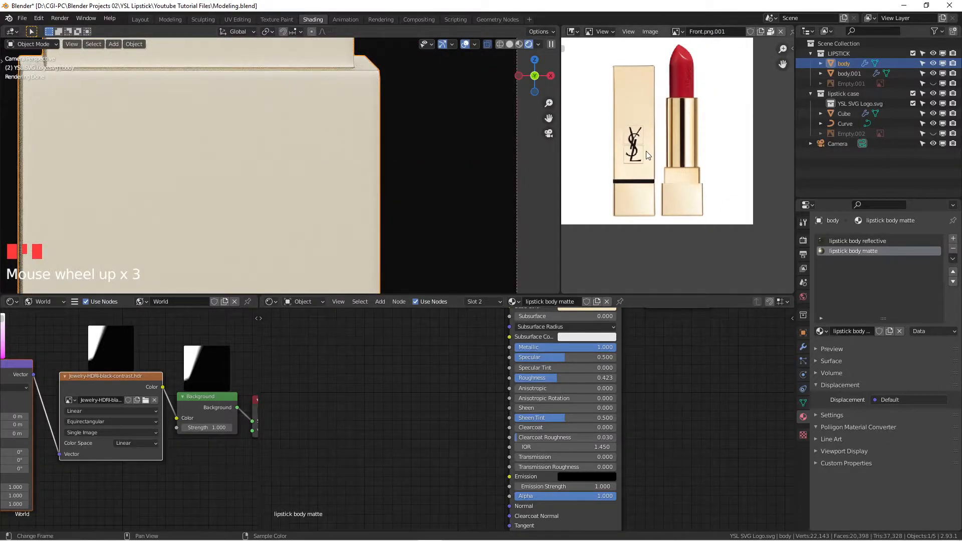
scroll(296, 160, "down", 3)
middle_click_drag(297, 162, 329, 169, "shift")
scroll(331, 169, "down", 2)
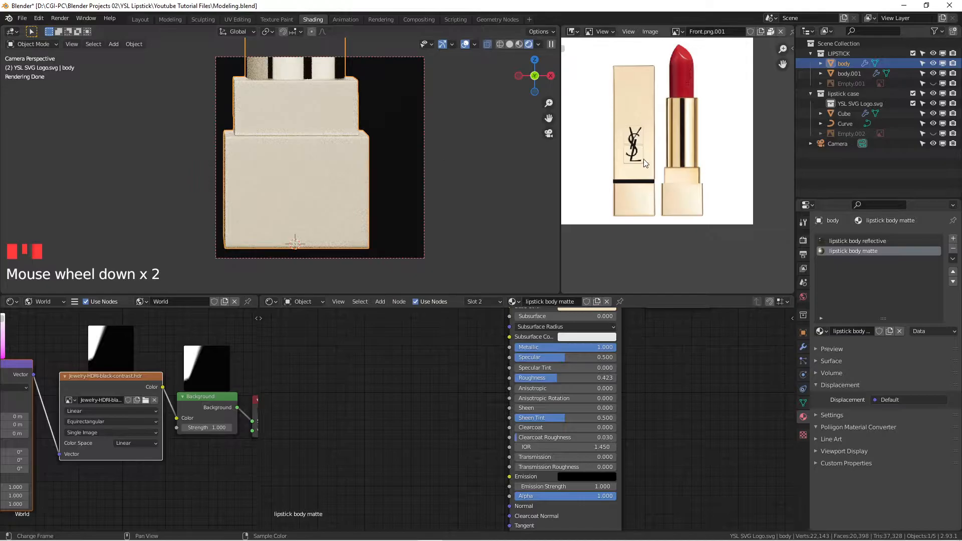
scroll(278, 181, "up", 4)
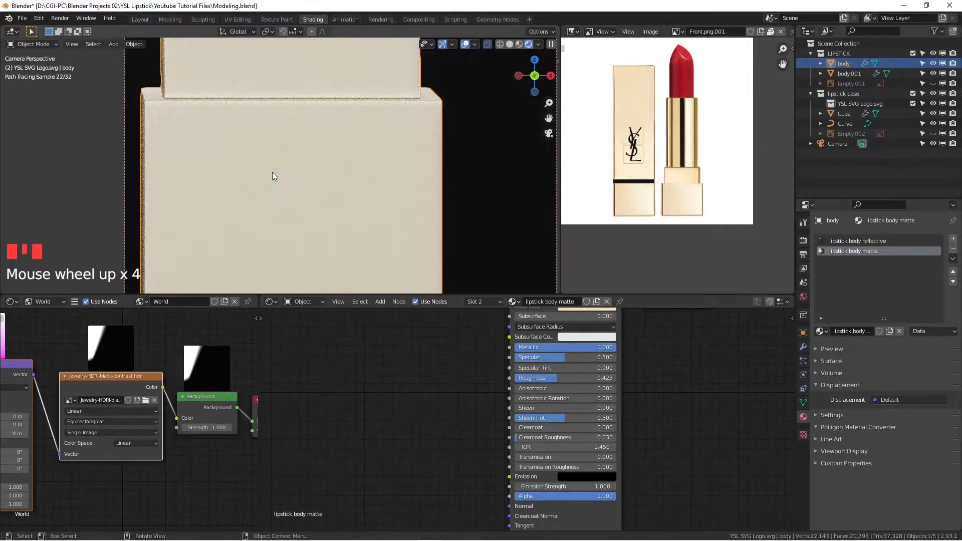
scroll(272, 172, "down", 3)
scroll(427, 353, "down", 3)
middle_click_drag(463, 384, 556, 427)
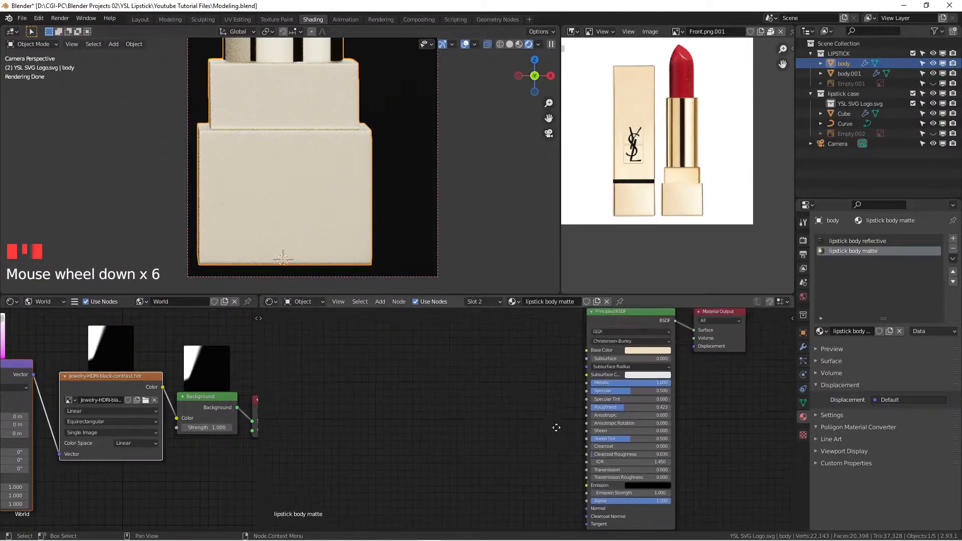
scroll(506, 404, "down", 3)
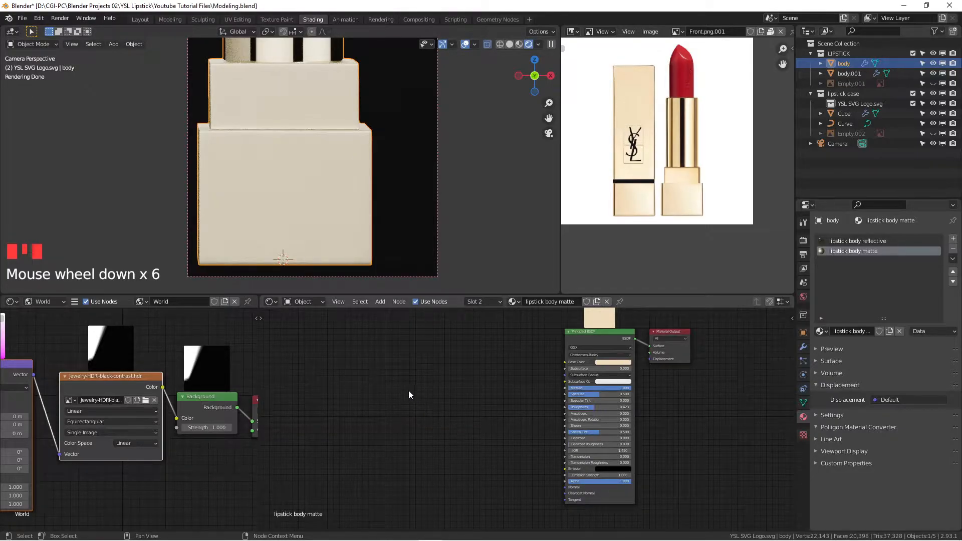
scroll(299, 193, "up", 2)
middle_click_drag(300, 194, 368, 181, "shift")
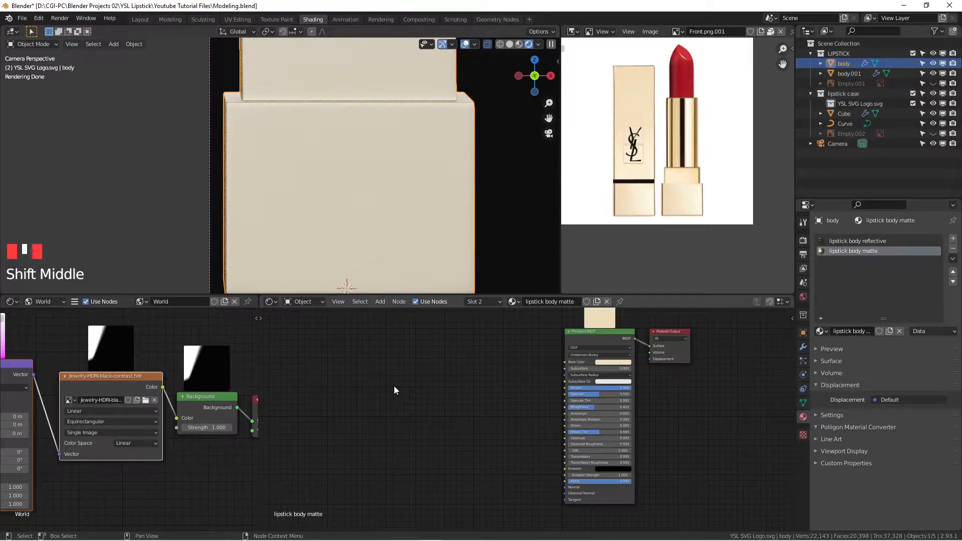
scroll(321, 153, "up", 3)
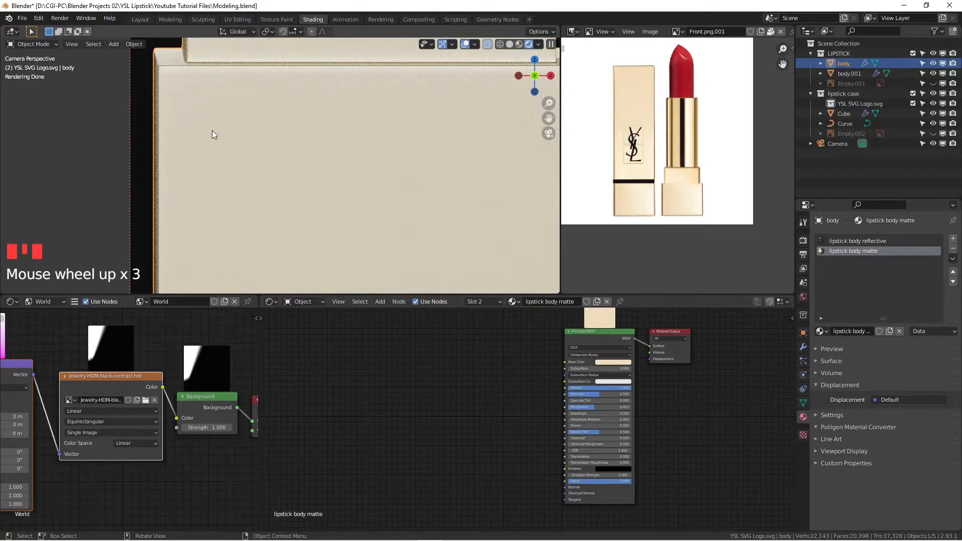
scroll(213, 130, "down", 3)
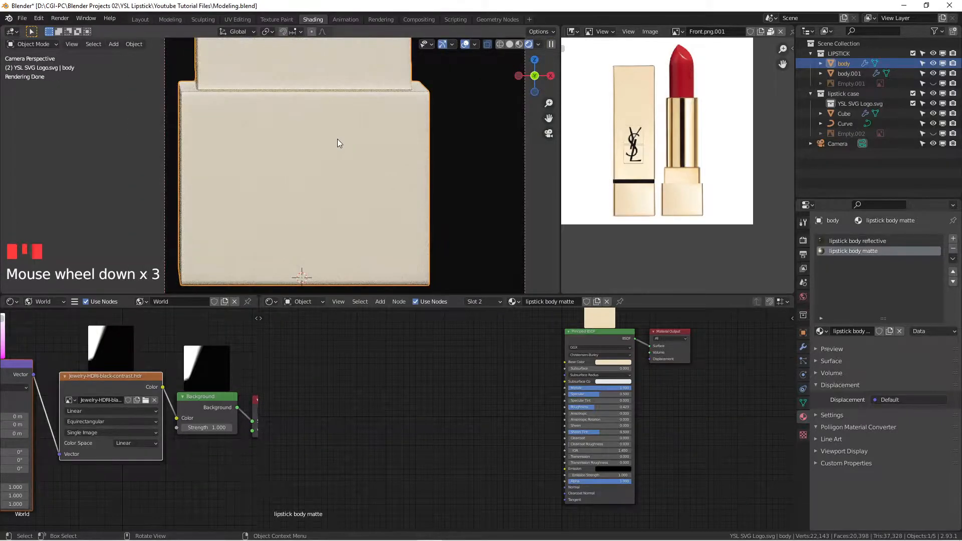
middle_click_drag(360, 149, 326, 155, "shift")
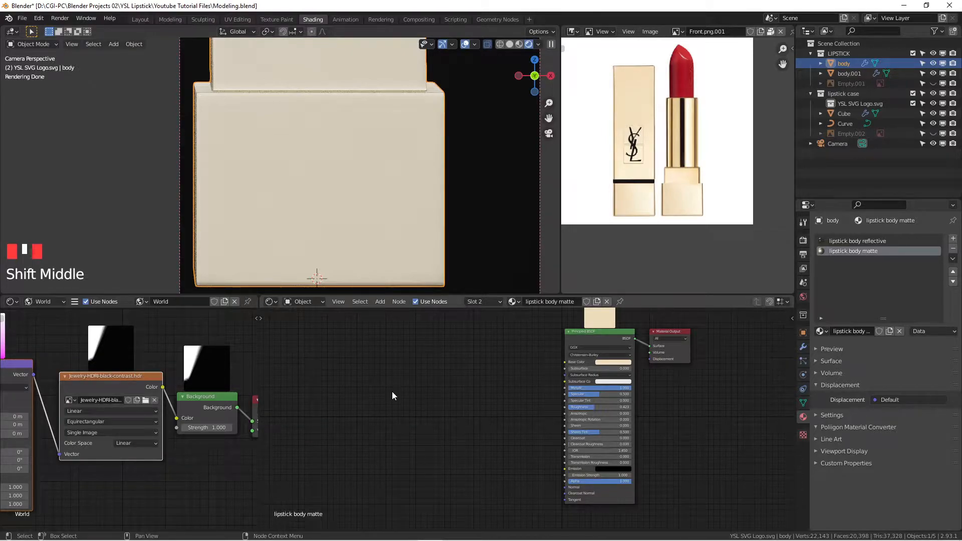
Add a Noise Texture node to the matte body material, placed before the Principled BSDF with space between them.
key("shift+a")
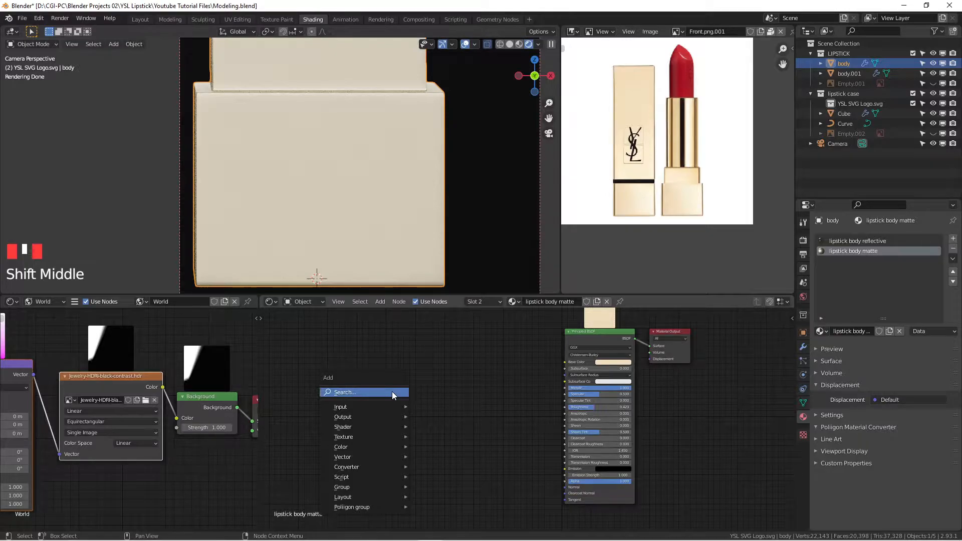
left_click(392, 393)
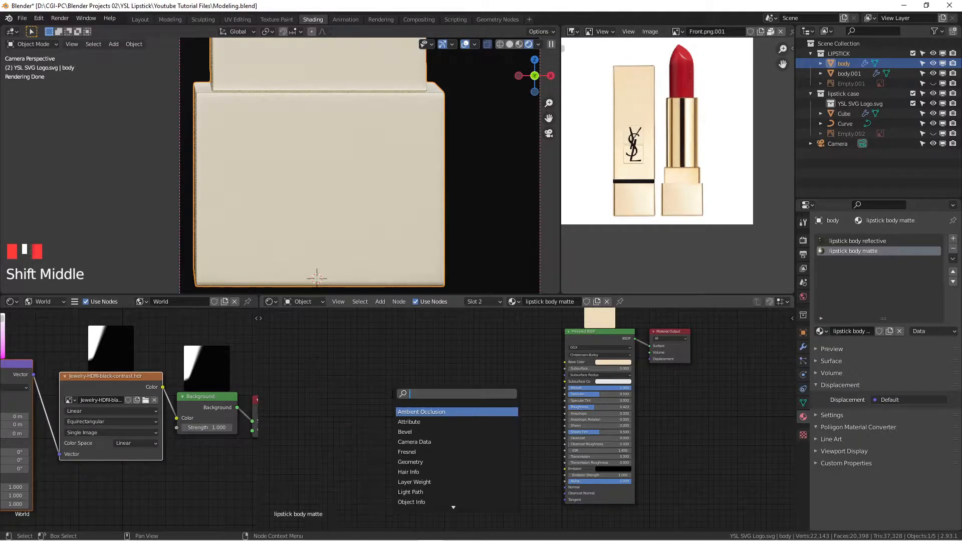
type("noi")
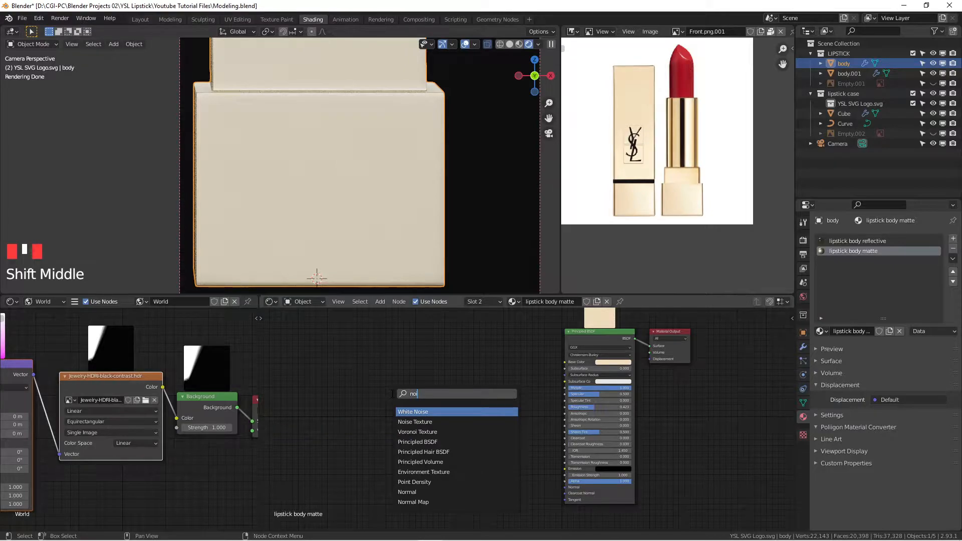
left_click(415, 421)
left_click(408, 402)
scroll(408, 402, "up", 1)
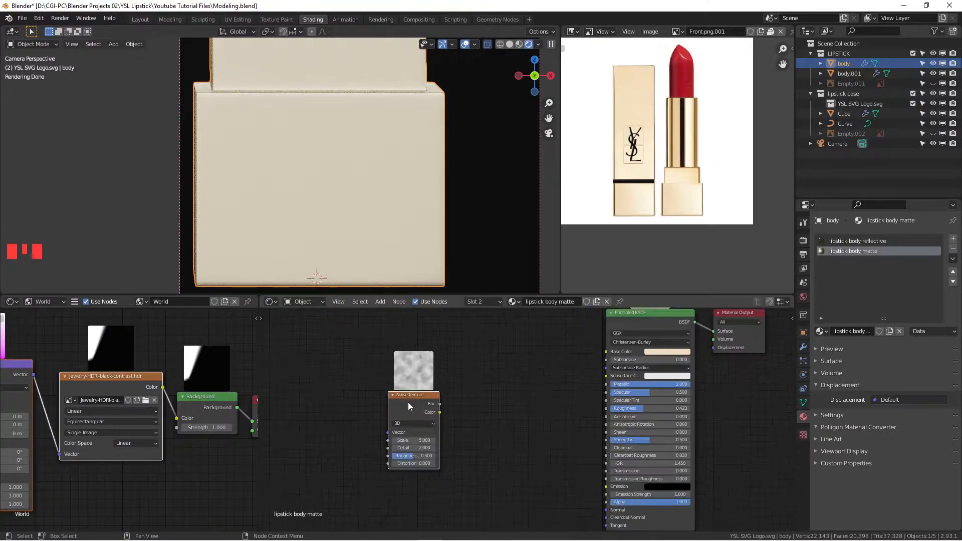
scroll(471, 401, "down", 4)
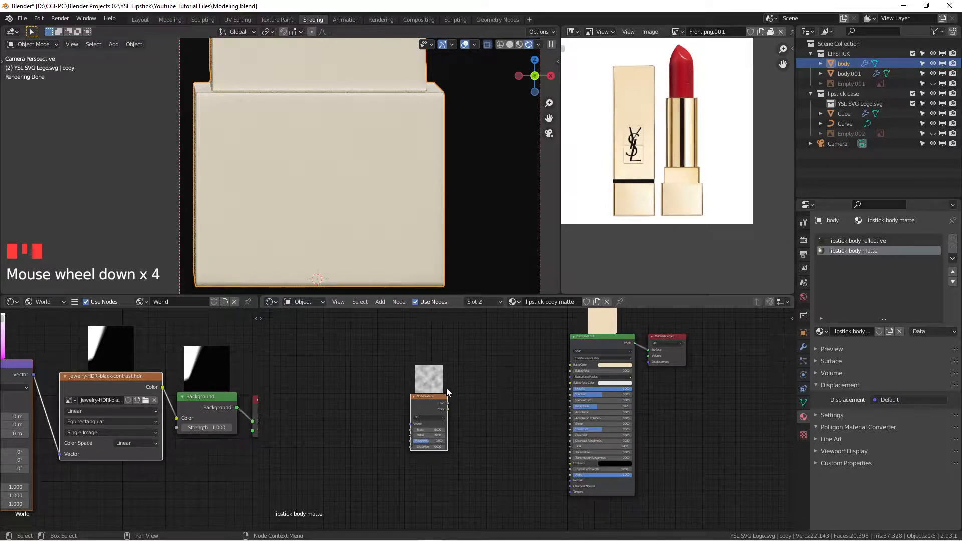
Preview the Noise Texture node's output directly on the lipstick base and examine its pattern.
left_click(423, 398, "ctrl+shift")
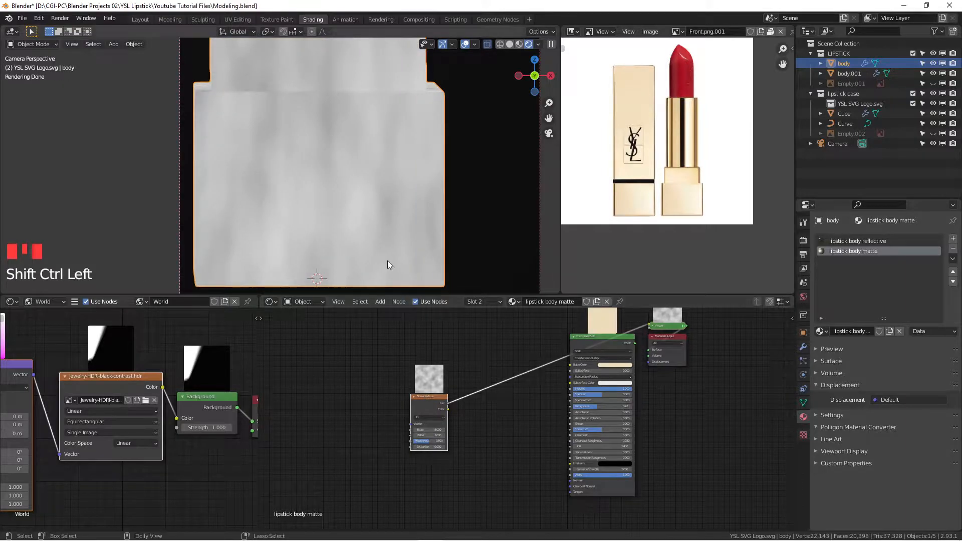
scroll(355, 208, "down", 3)
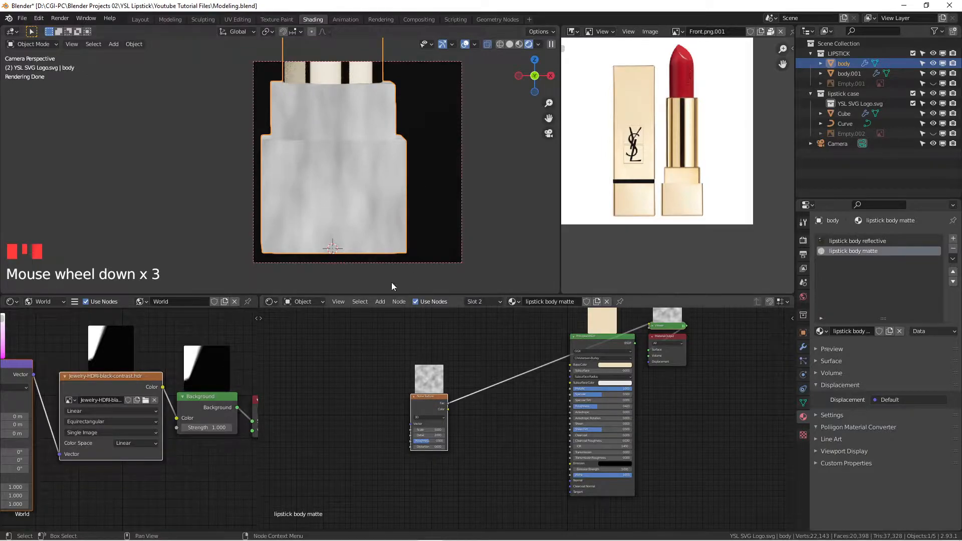
scroll(350, 192, "up", 2)
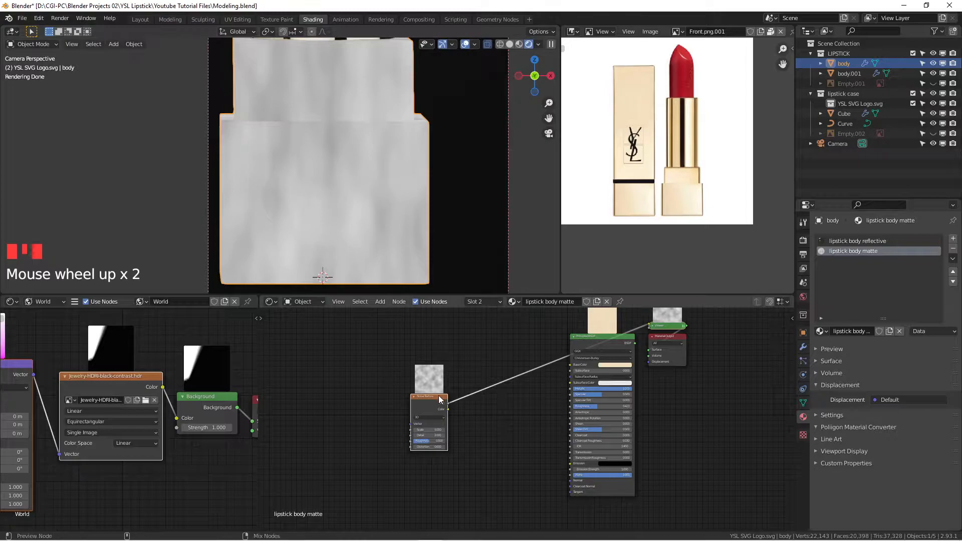
scroll(437, 416, "up", 3)
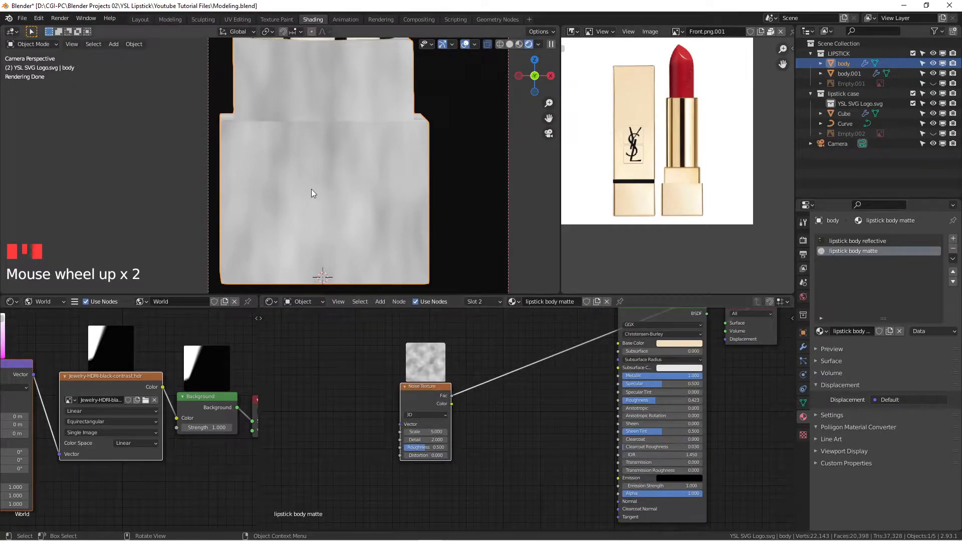
scroll(314, 190, "up", 6)
scroll(340, 192, "down", 3)
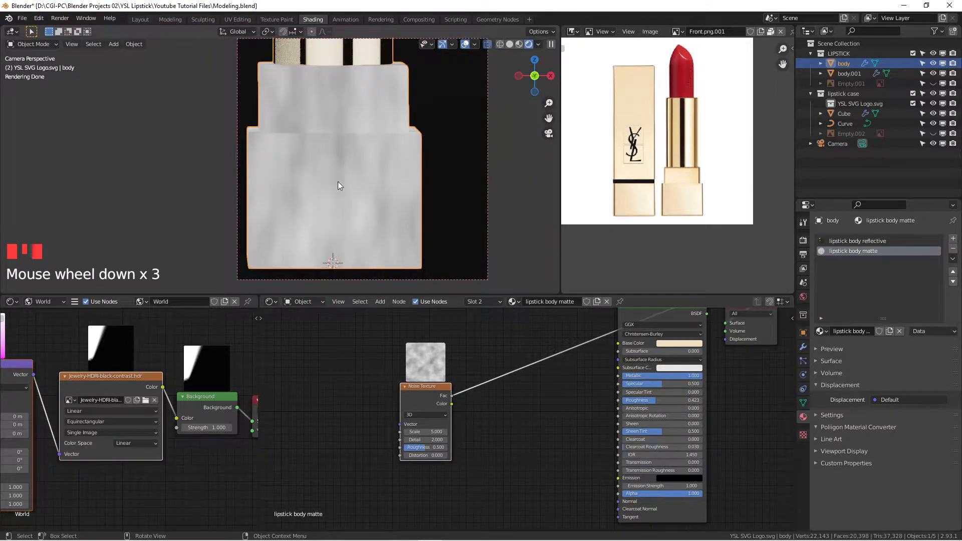
scroll(350, 191, "up", 1)
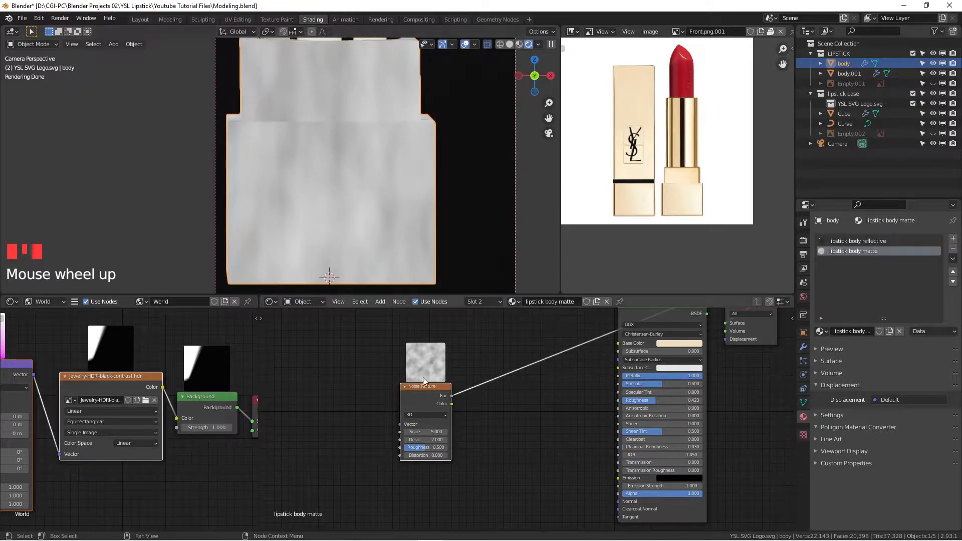
Set the Noise Texture's scale to 150 and check the fine grain on the previewed base.
scroll(416, 432, "up", 1)
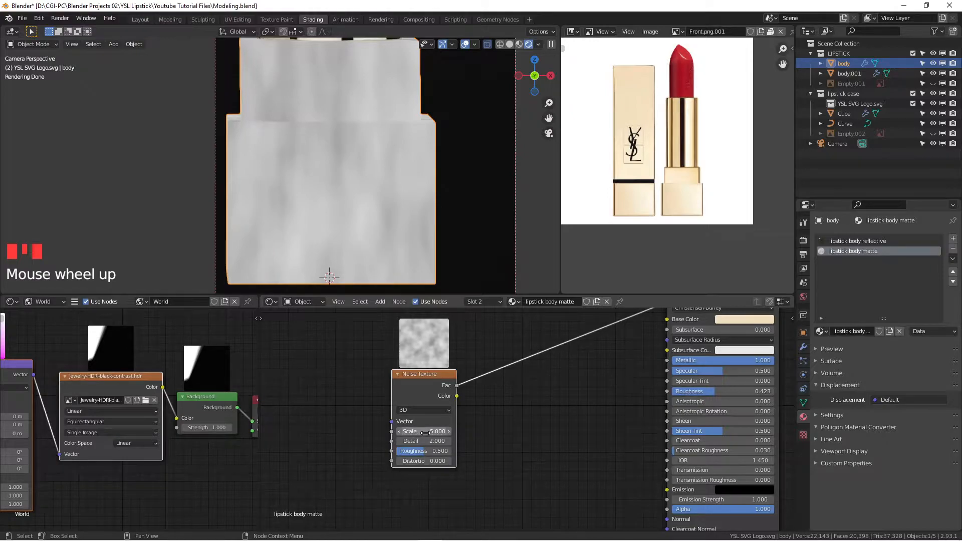
left_click_drag(425, 432, 438, 418)
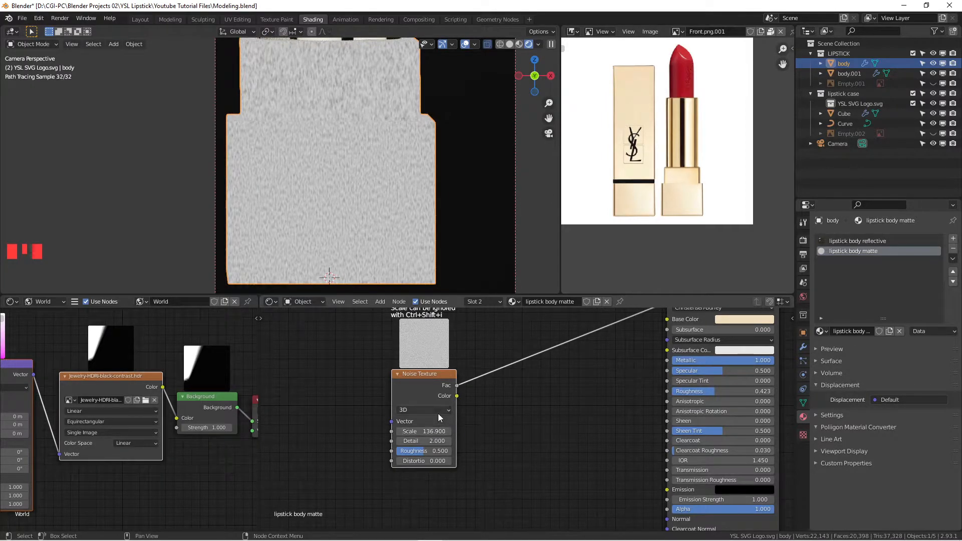
scroll(343, 213, "up", 3)
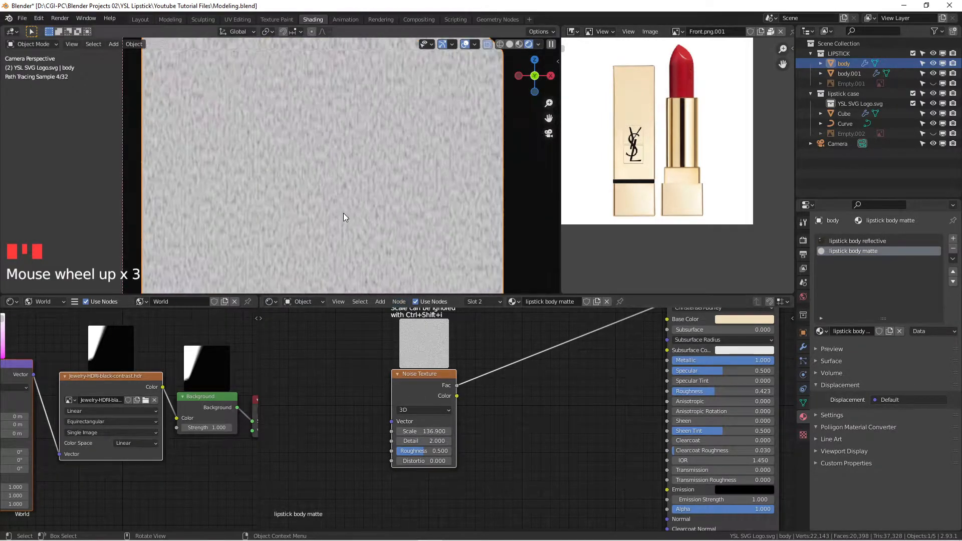
left_click(418, 432)
left_click(419, 432)
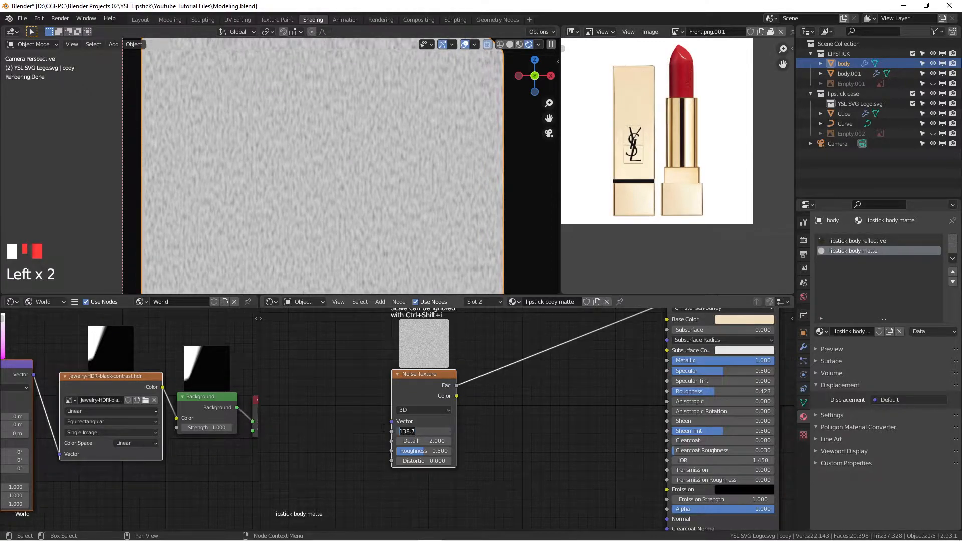
type("150")
key("Return")
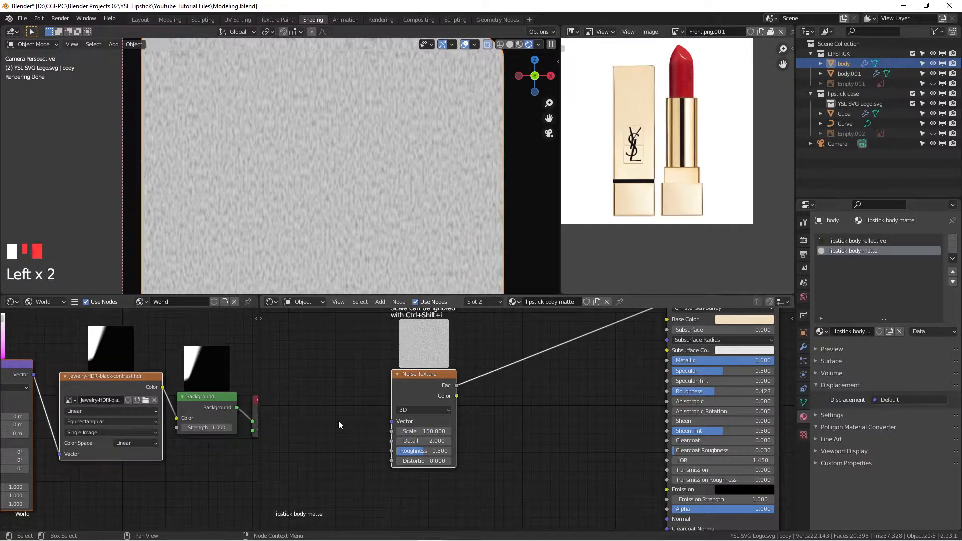
scroll(347, 201, "down", 4)
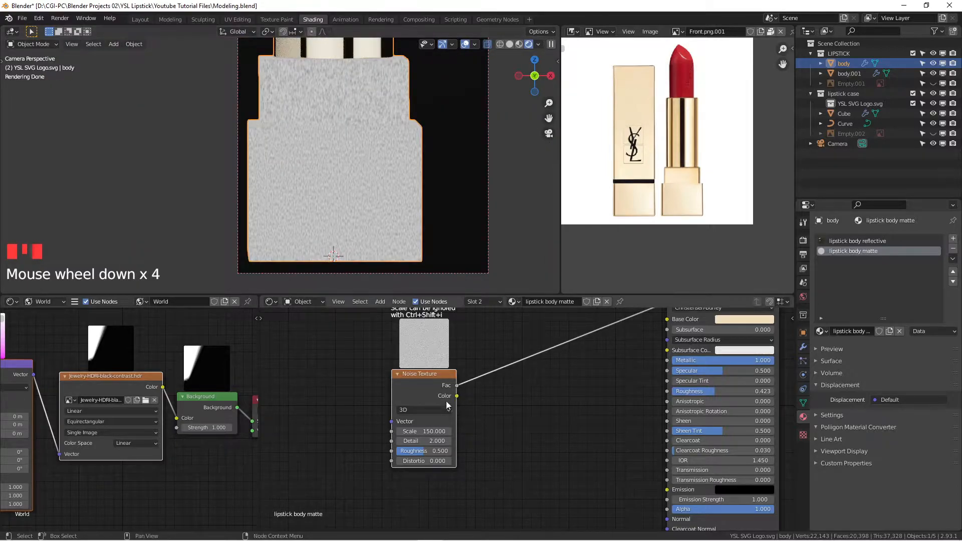
scroll(501, 393, "down", 2)
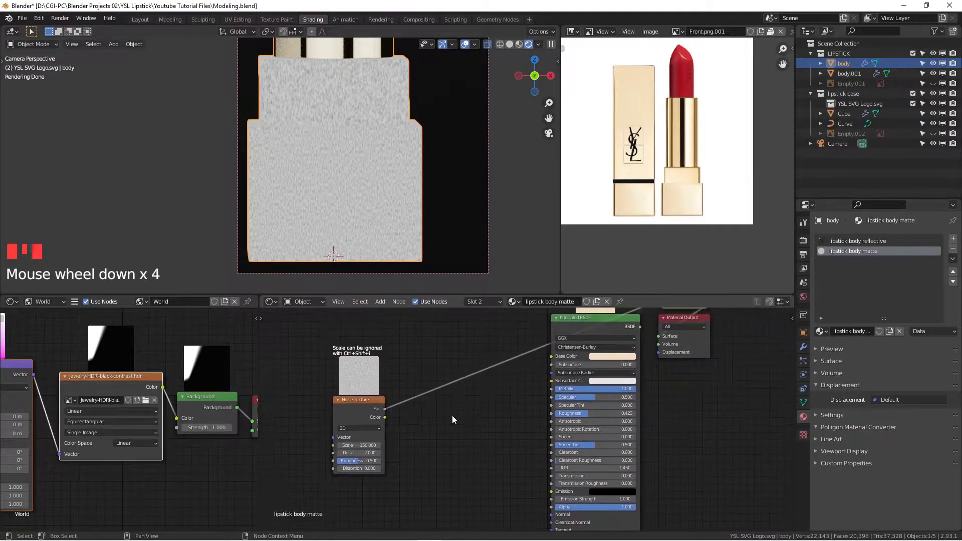
scroll(454, 413, "down", 1)
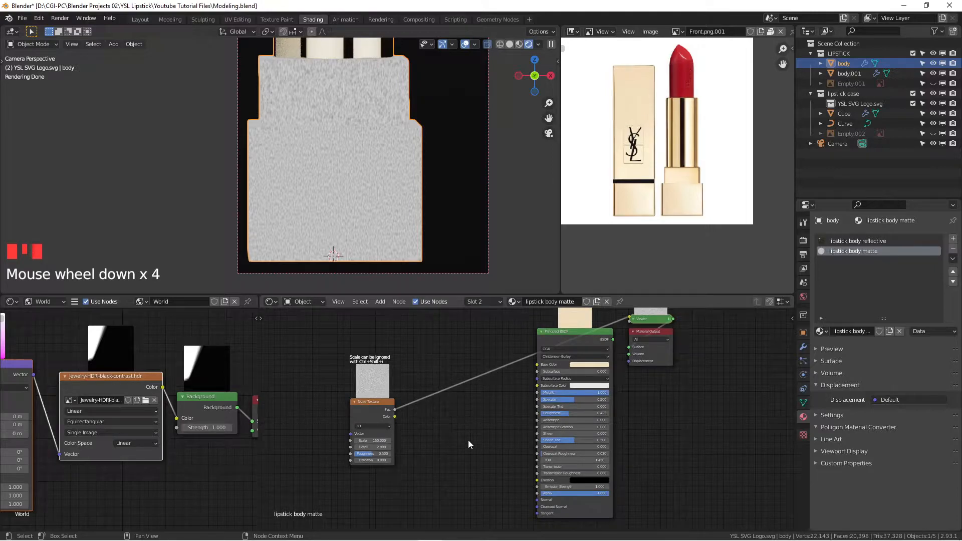
scroll(469, 440, "up", 1)
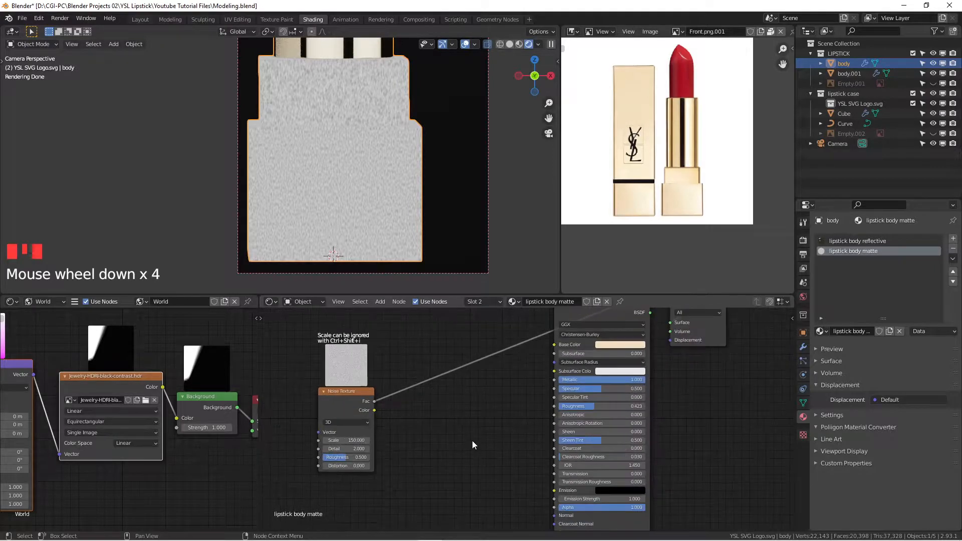
Add a Bump node between the Noise Texture and the Principled BSDF in the matte body material.
key("shift+a")
left_click(440, 409)
type("bump")
key("Return")
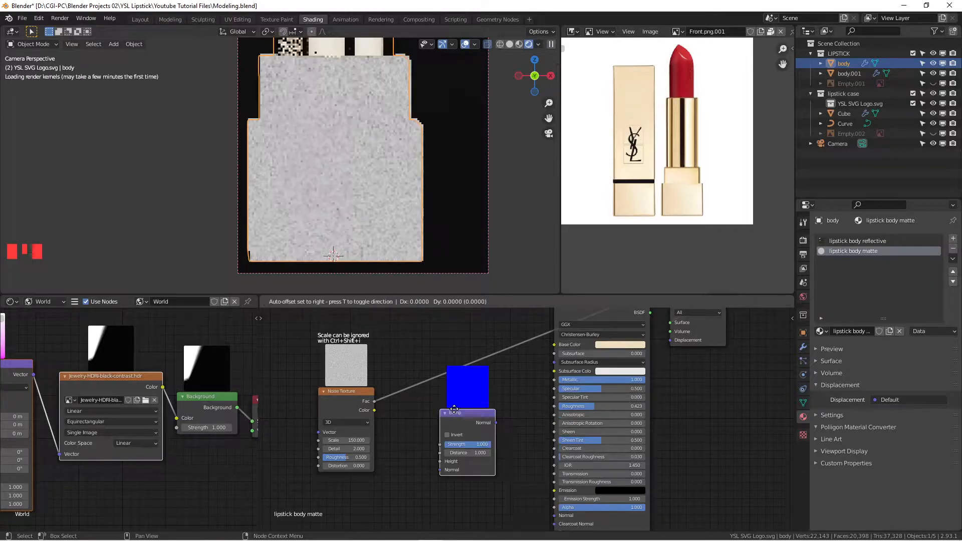
left_click(454, 409)
Try linking the Noise Texture's Fac output straight to the Principled BSDF's Normal input, bypassing the Bump node, and remove the link.
middle_click_drag(520, 434, 448, 439)
left_click_drag(402, 366, 591, 479)
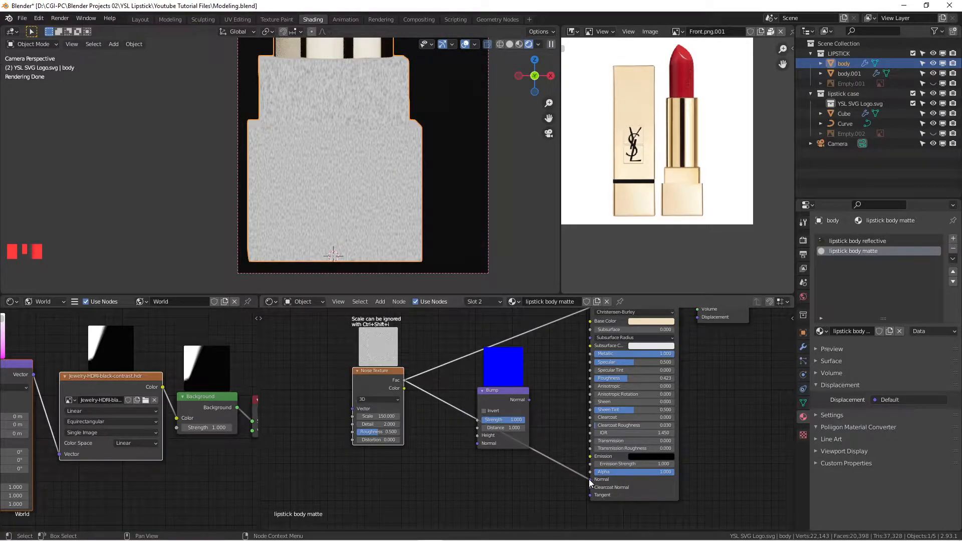
left_click(387, 373, "ctrl+shift")
left_click(387, 374, "ctrl+shift")
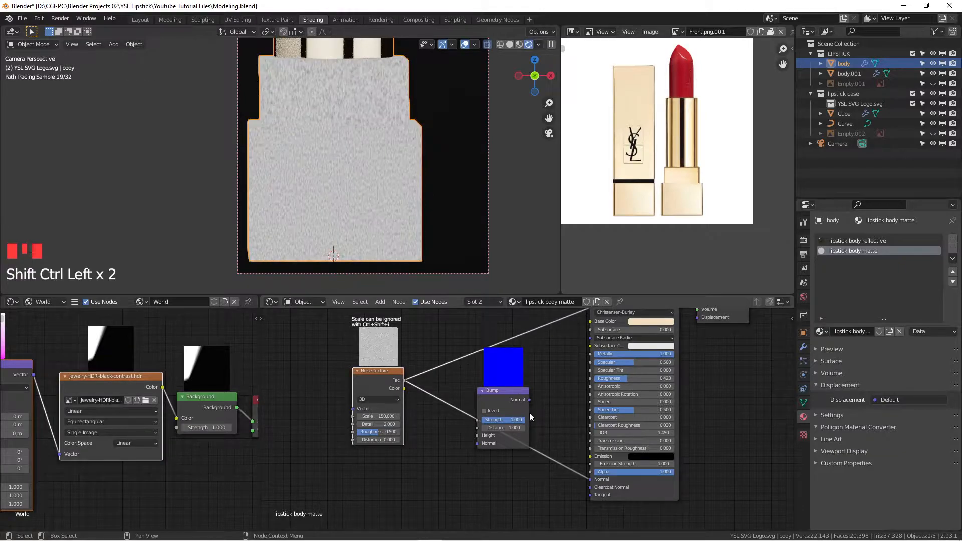
scroll(530, 406, "down", 4)
right_click_drag(533, 336, 522, 390, "ctrl")
scroll(431, 400, "up", 3)
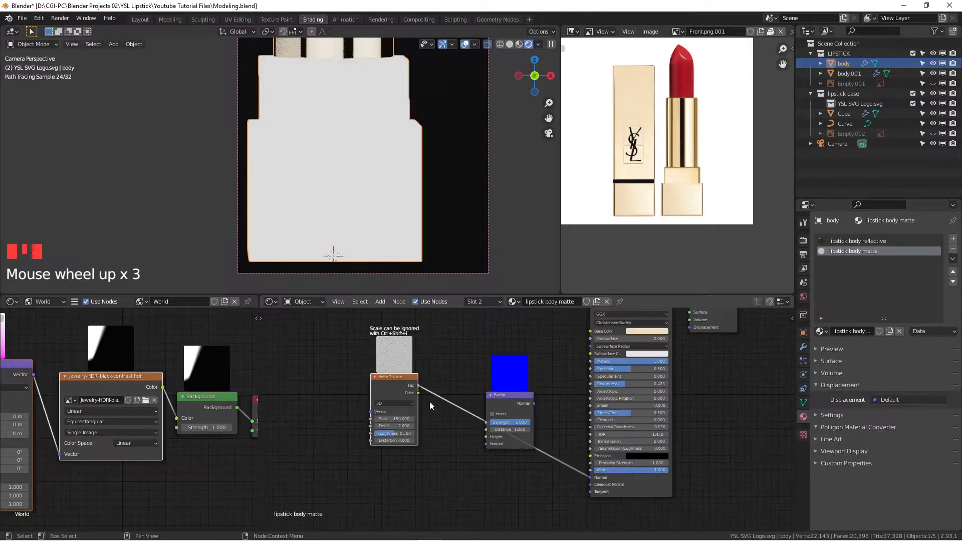
scroll(591, 480, "up", 2)
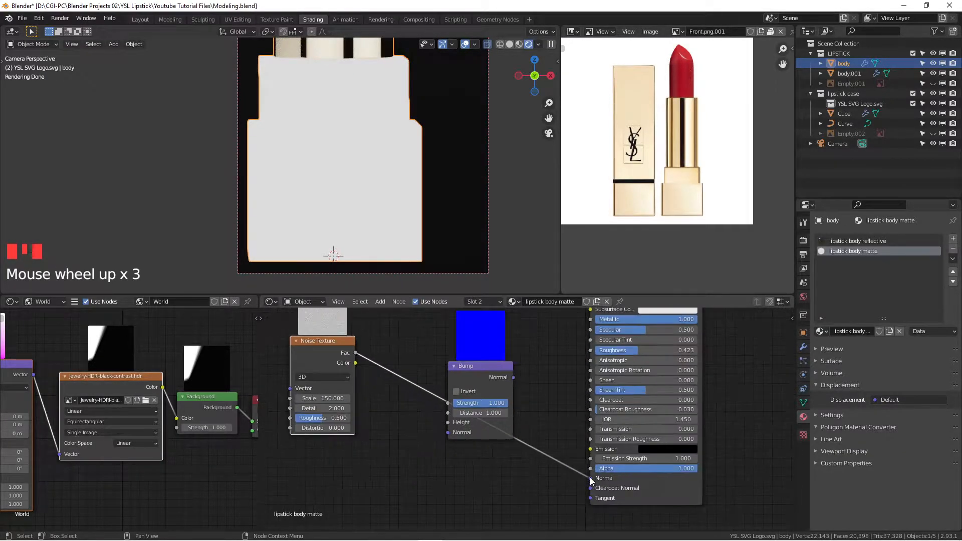
left_click_drag(591, 479, 448, 432)
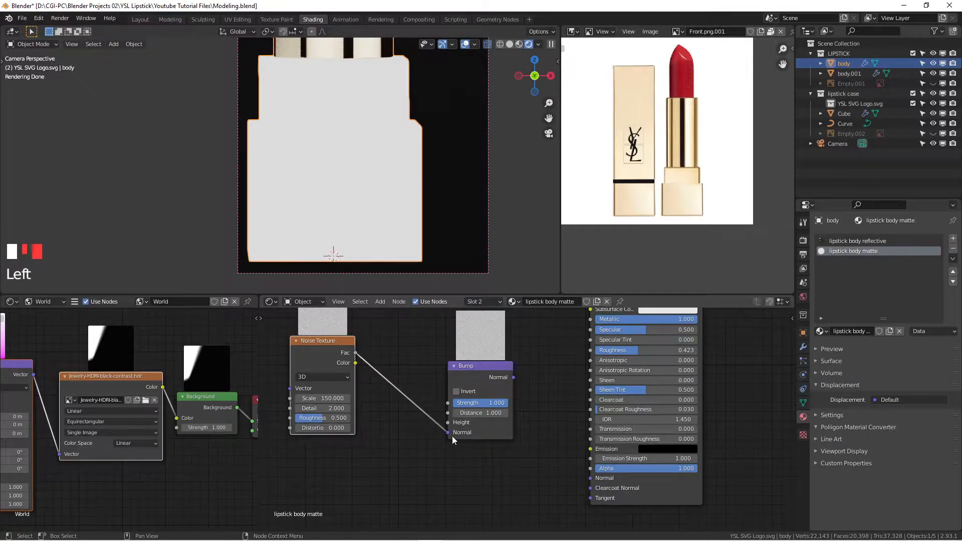
left_click_drag(444, 433, 361, 357)
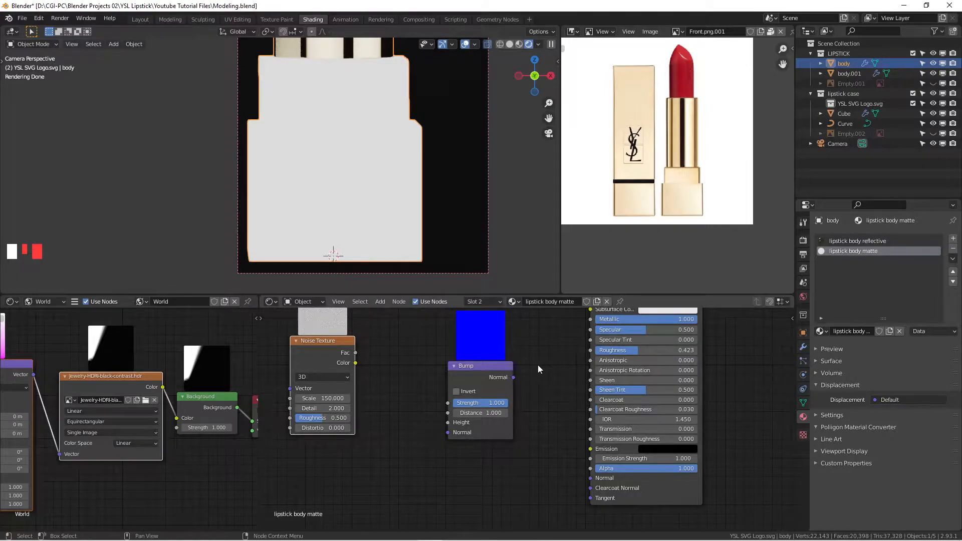
Rearrange the Noise Texture and Bump nodes so they sit side by side with free space before the Principled BSDF.
scroll(540, 369, "down", 3)
middle_click_drag(531, 376, 566, 404)
left_click_drag(547, 399, 525, 395)
scroll(550, 387, "up", 3)
middle_click_drag(553, 385, 562, 379)
left_click_drag(516, 393, 535, 395)
left_click_drag(368, 353, 382, 373)
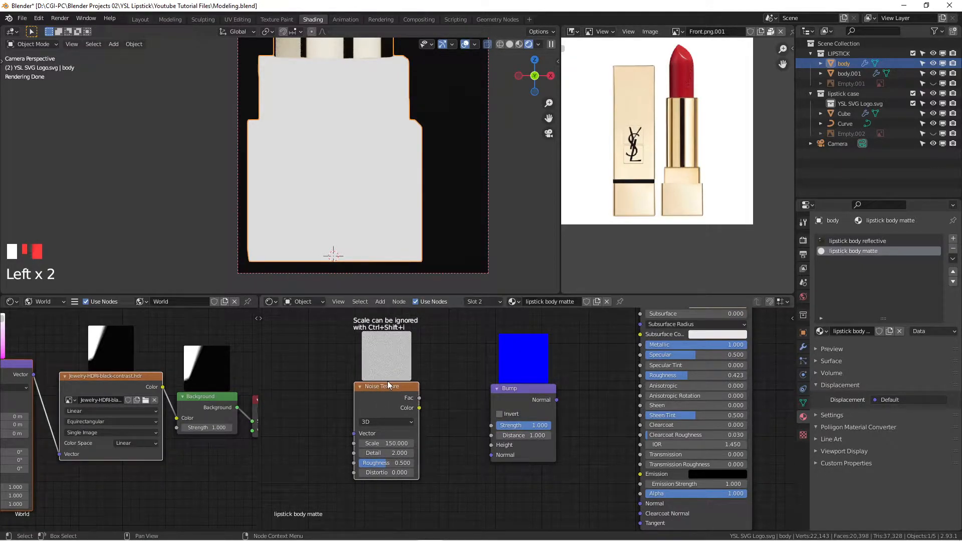
left_click_drag(542, 388, 519, 389)
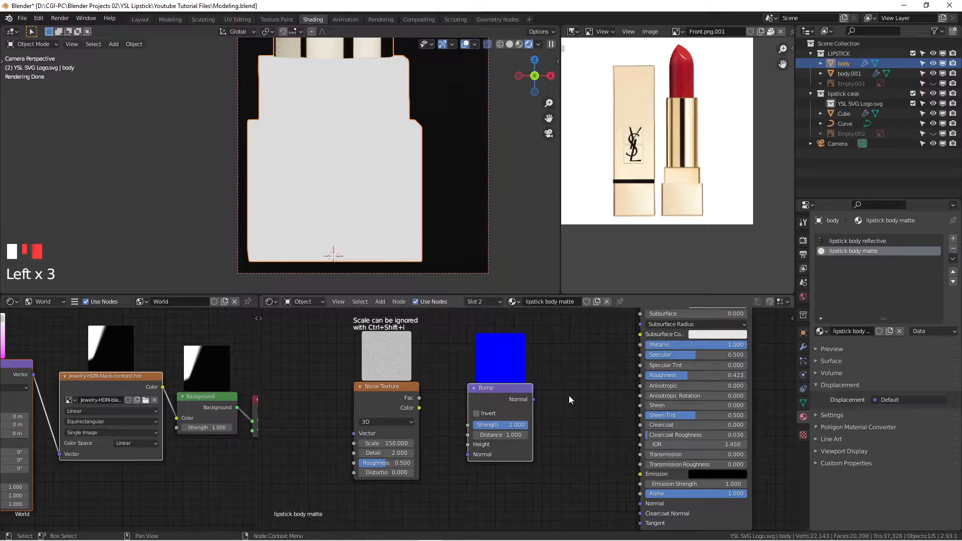
Connect the Bump node's output to the Principled BSDF's Normal input, and the Noise Texture's Fac output to the Bump's Height.
middle_click_drag(589, 395, 594, 374)
scroll(590, 372, "down", 1)
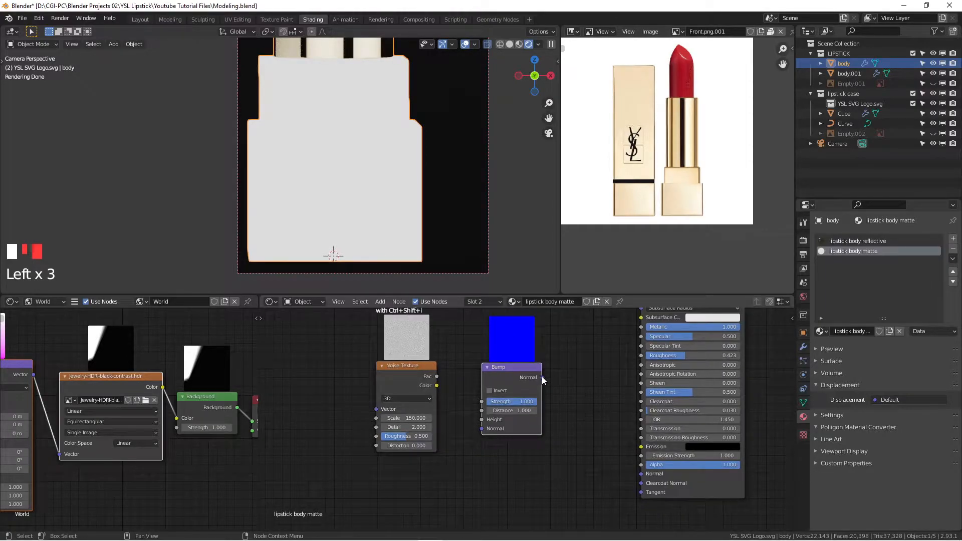
left_click_drag(542, 377, 641, 474)
left_click_drag(436, 375, 480, 419)
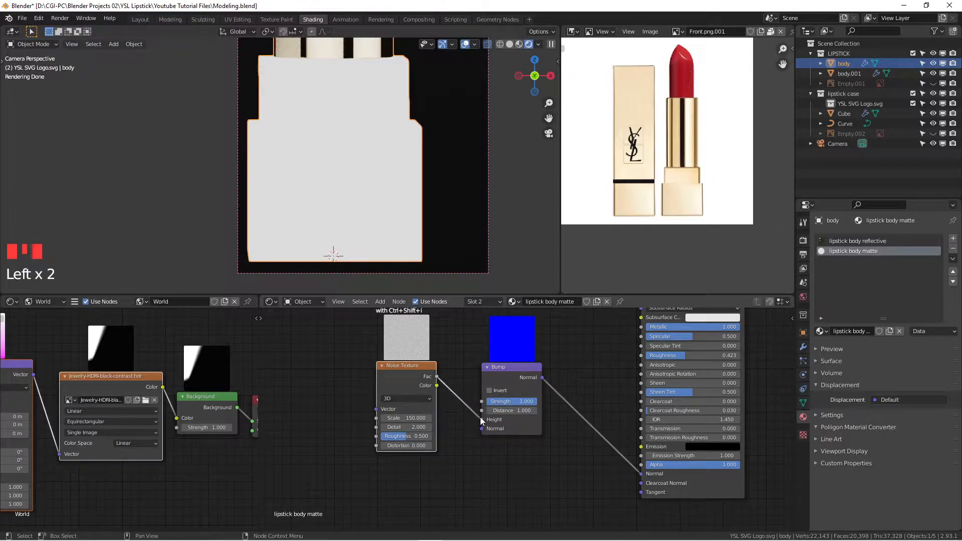
Preview the Bump node's output directly on the lipstick base and examine its pattern up close.
scroll(539, 408, "down", 1)
key("Home")
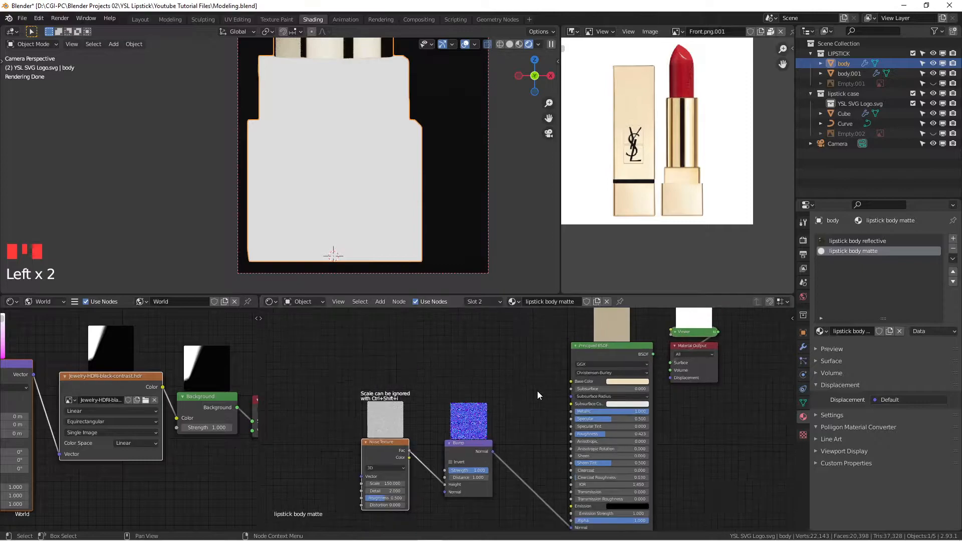
left_click(474, 442, "ctrl+shift")
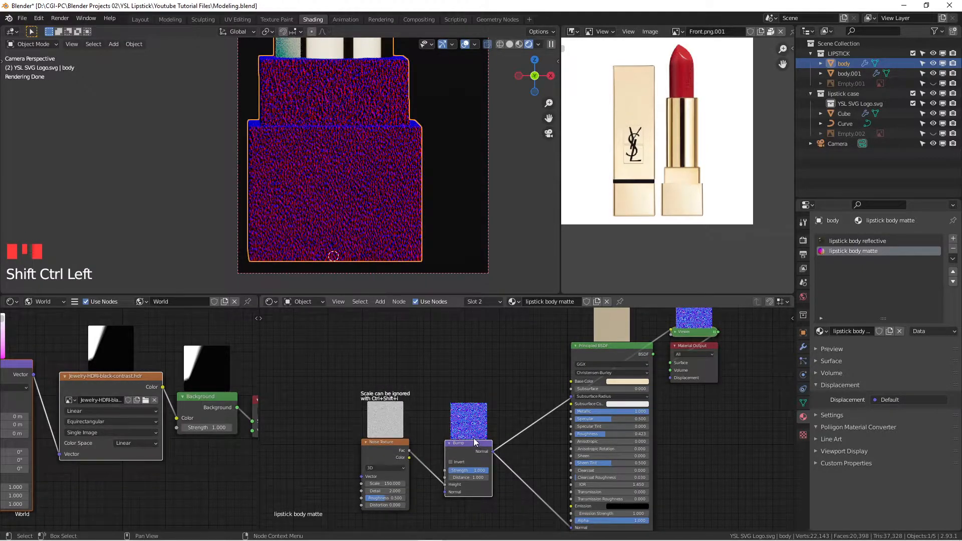
scroll(365, 183, "up", 3)
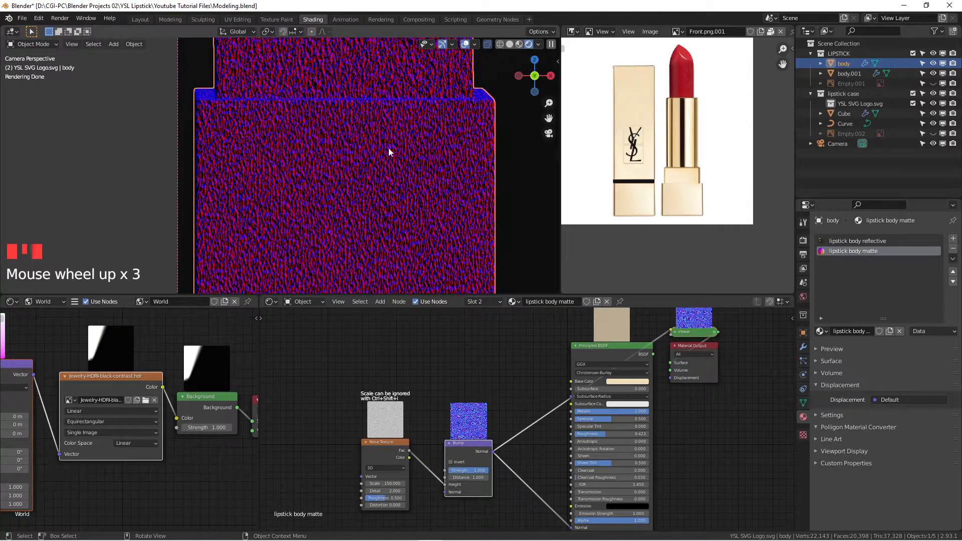
scroll(374, 196, "down", 3)
scroll(375, 201, "down", 2)
scroll(451, 320, "up", 3)
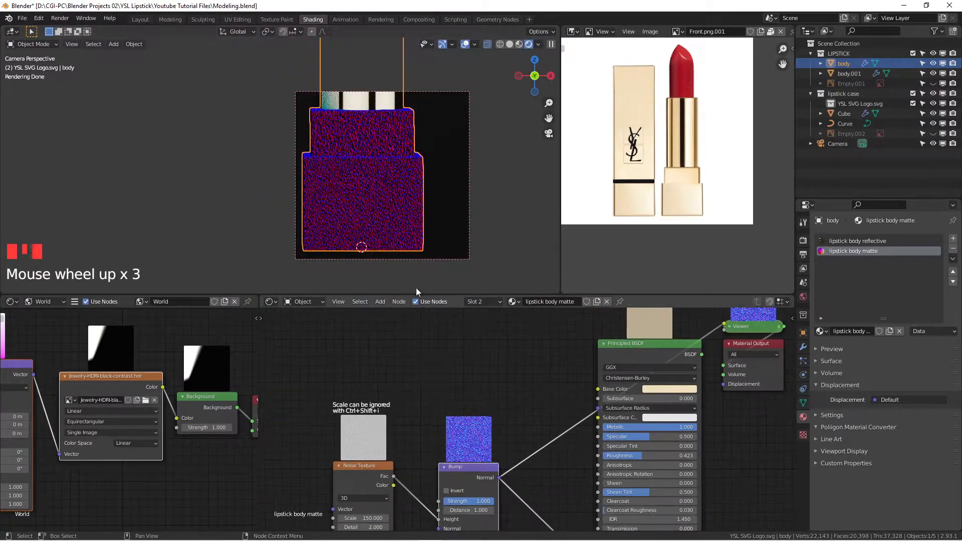
middle_click_drag(493, 423, 521, 388)
scroll(521, 387, "up", 2)
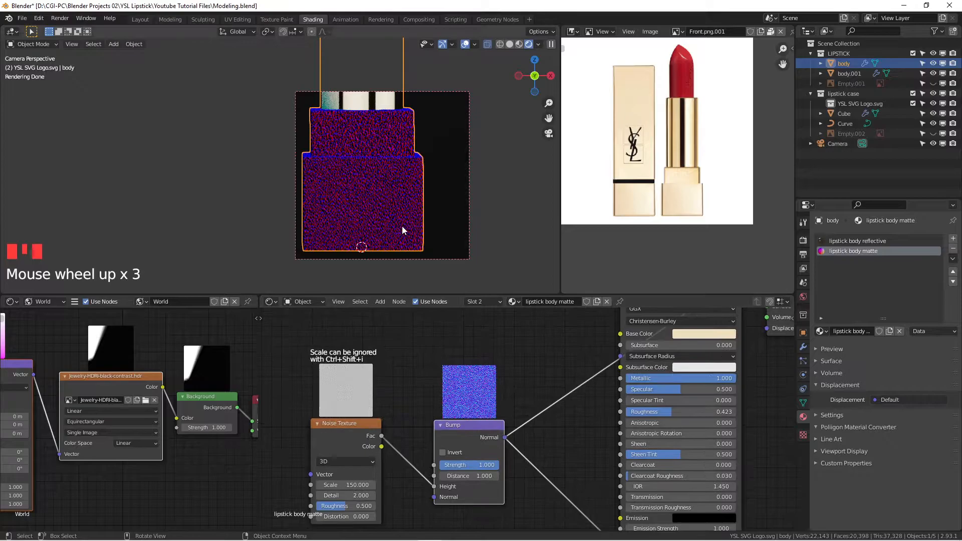
scroll(379, 200, "up", 3)
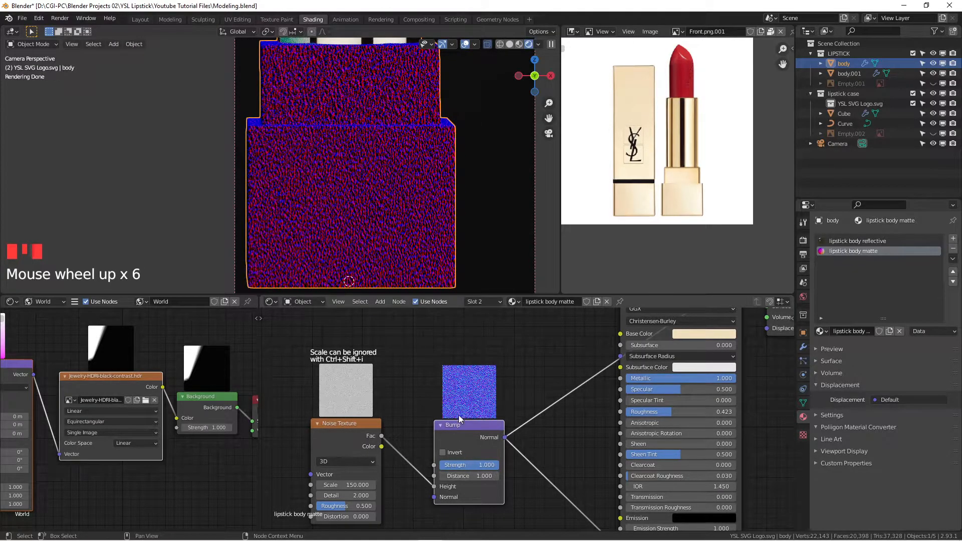
Set the Bump node's strength to 0.142 and output the Principled BSDF on the lipstick base.
left_click_drag(481, 465, 448, 465)
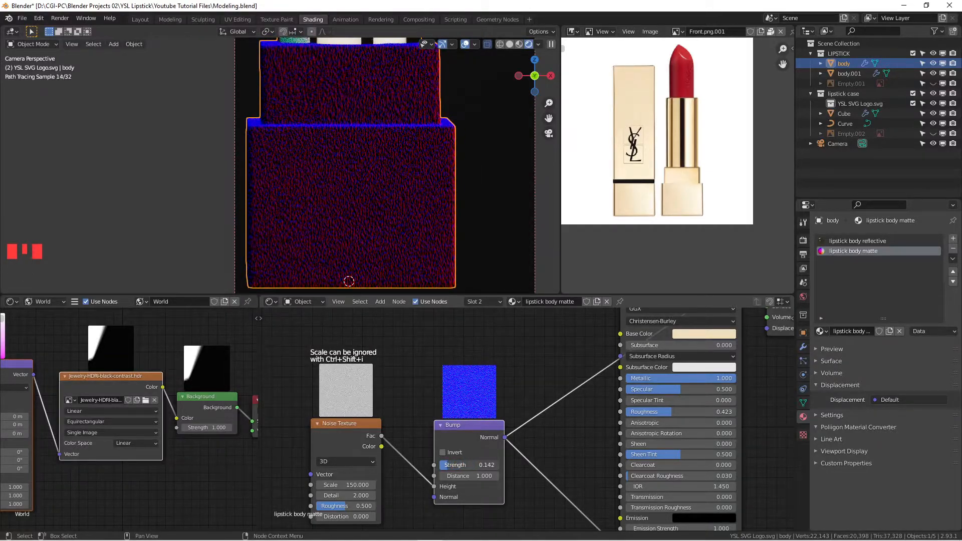
scroll(512, 383, "down", 3)
middle_click_drag(536, 363, 491, 395)
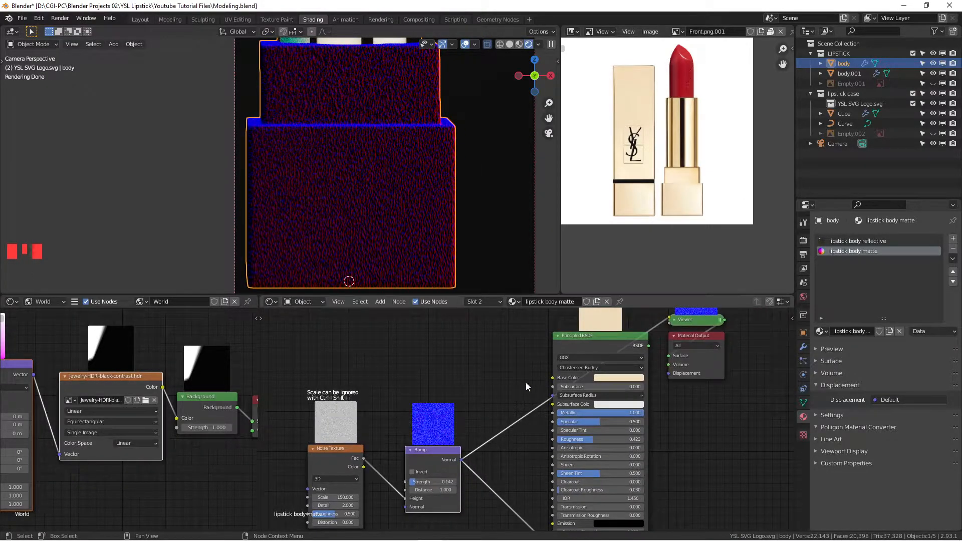
scroll(527, 381, "down", 1)
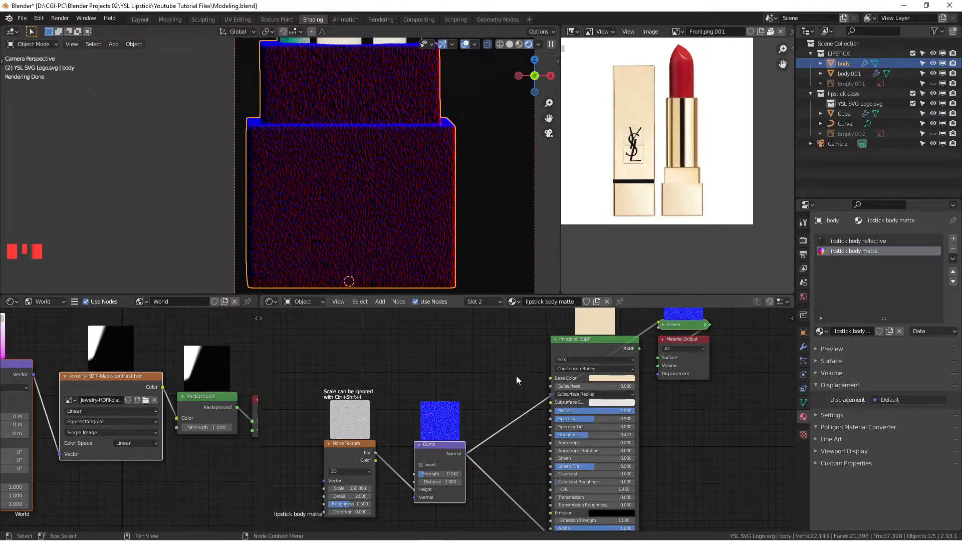
scroll(516, 375, "down", 1)
scroll(506, 377, "down", 1)
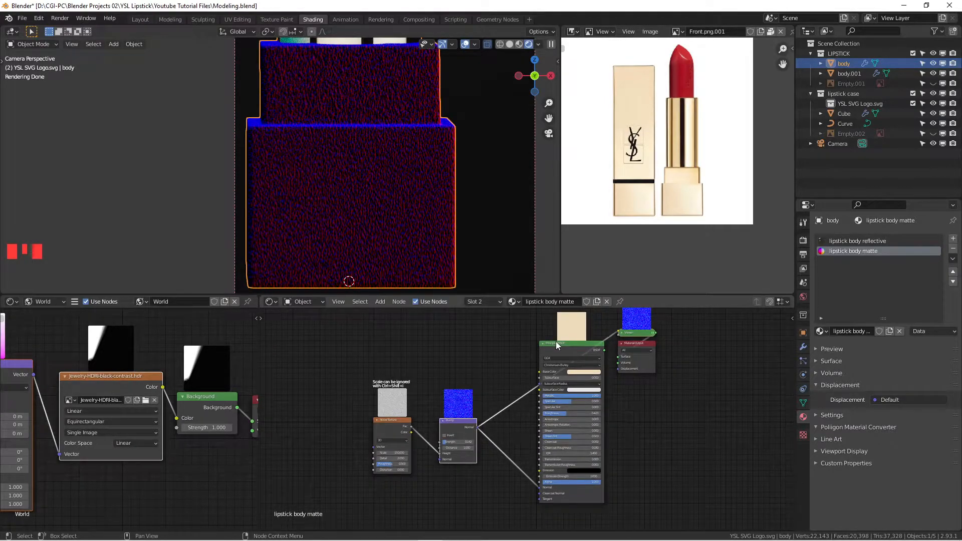
left_click(555, 341, "ctrl+shift")
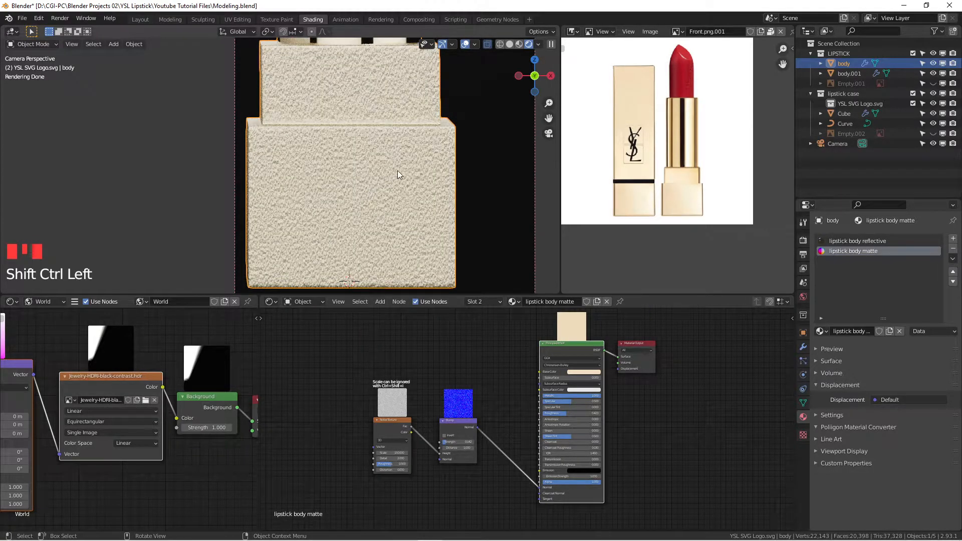
Compare the rough surface with the base in the reference photo and lower the Bump node's strength to 0.002.
scroll(659, 200, "up", 8)
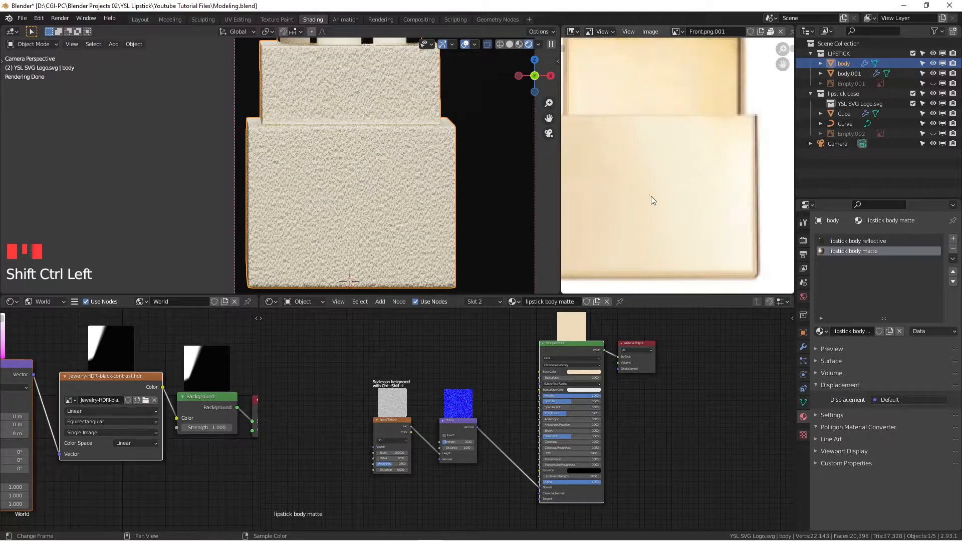
scroll(497, 421, "up", 3)
scroll(545, 412, "up", 2)
left_click_drag(498, 438, 483, 438)
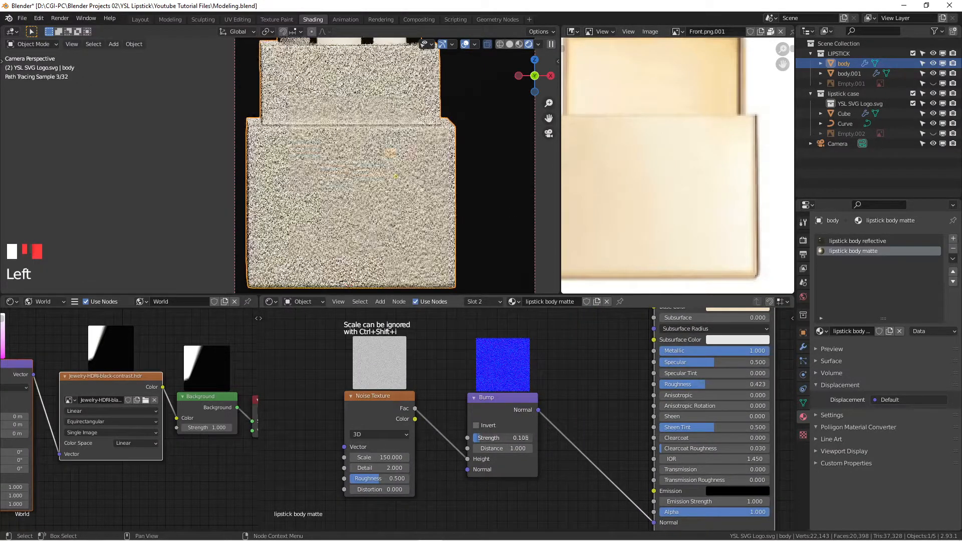
double_click(500, 437)
type("0.")
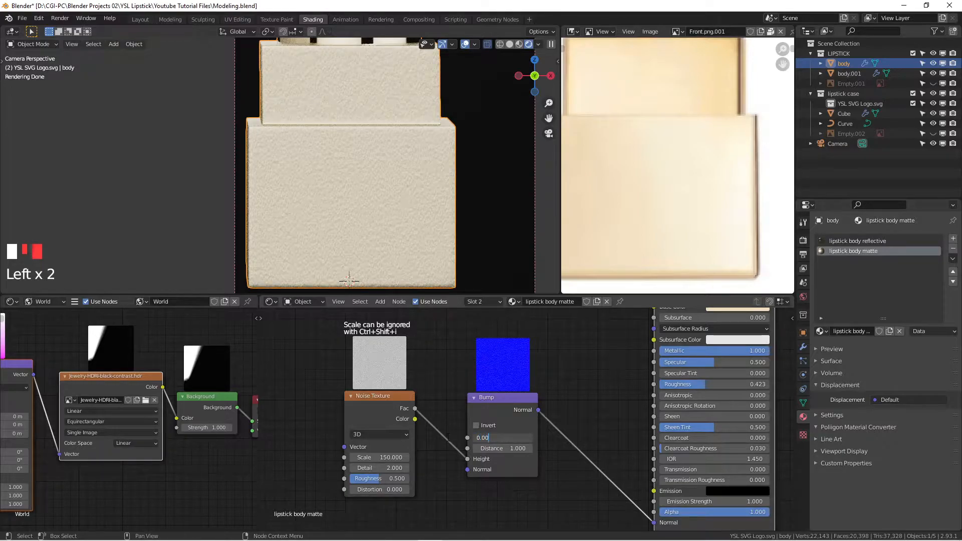
type("0")
key("Return")
scroll(366, 249, "up", 2)
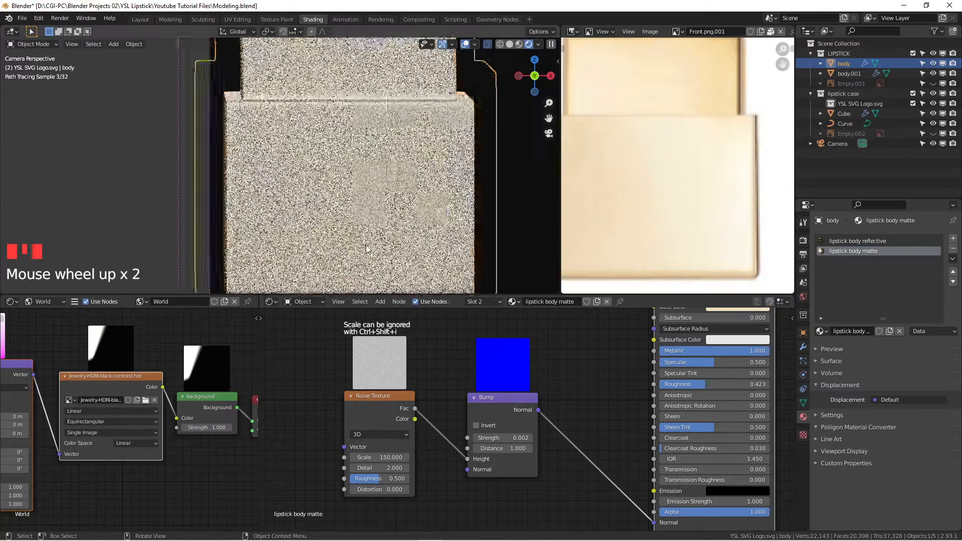
Set the Bump node's strength to 0.02 while previewing its output, and restore the Principled BSDF as the material's surface.
left_click(504, 399, "ctrl+shift")
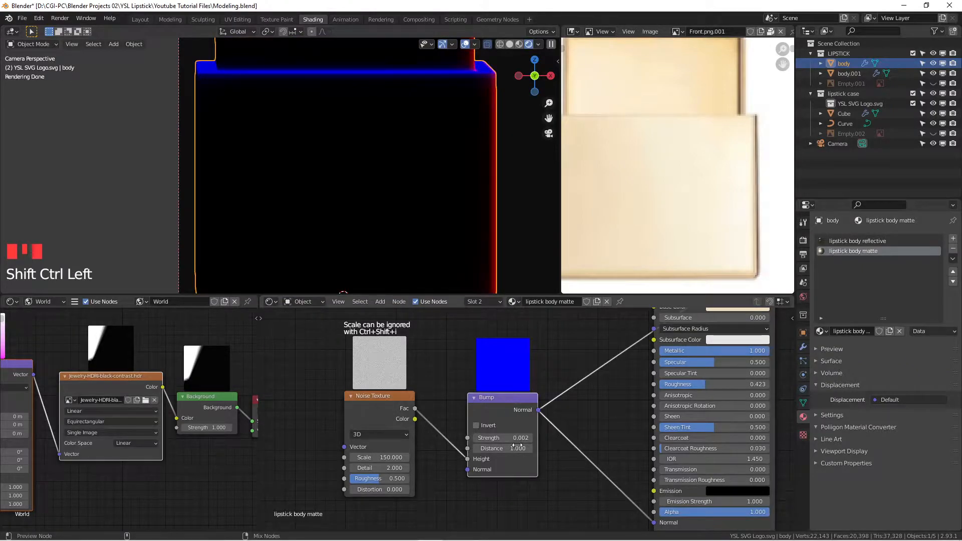
left_click(496, 437)
left_click(489, 437)
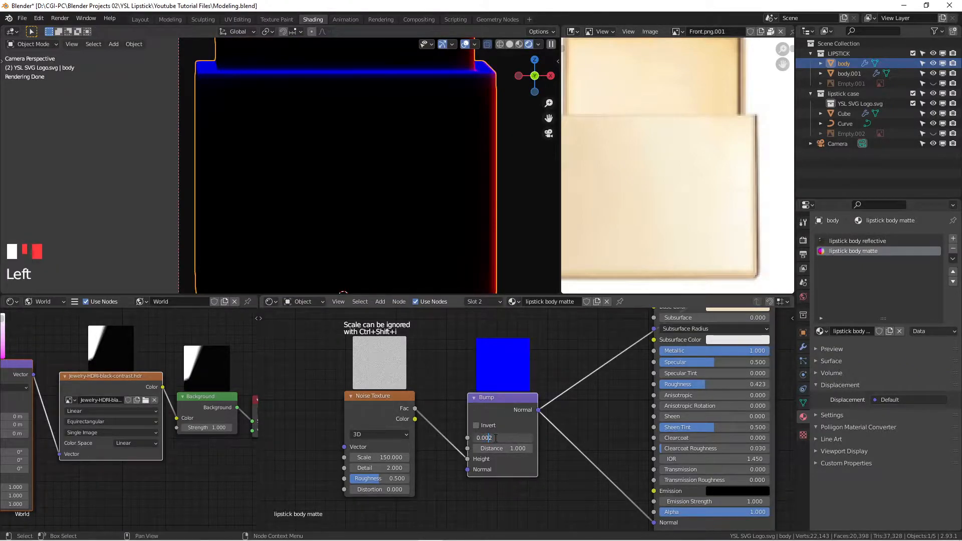
key("Return")
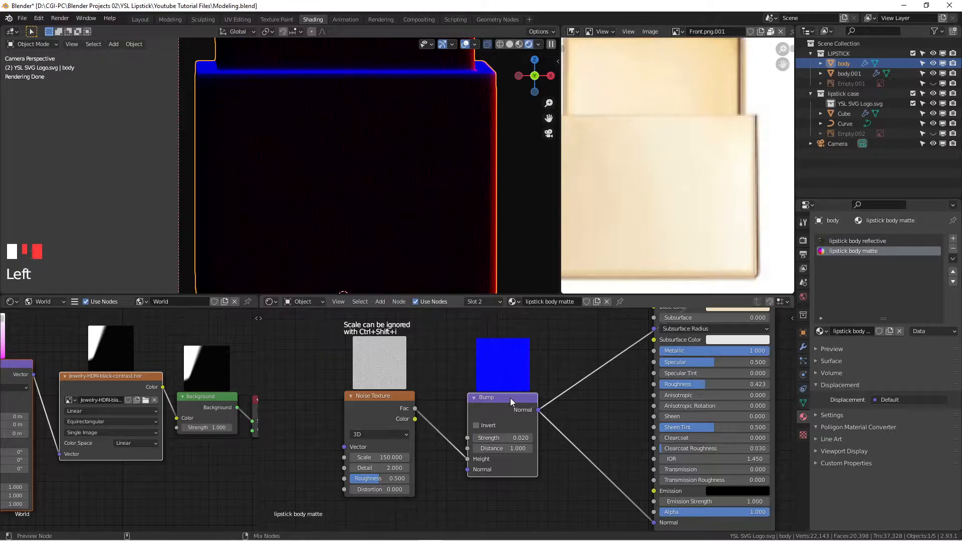
left_click(509, 398, "ctrl+shift")
left_click(509, 398, "ctrl+shift")
scroll(585, 415, "down", 3)
middle_click_drag(584, 414, 562, 442)
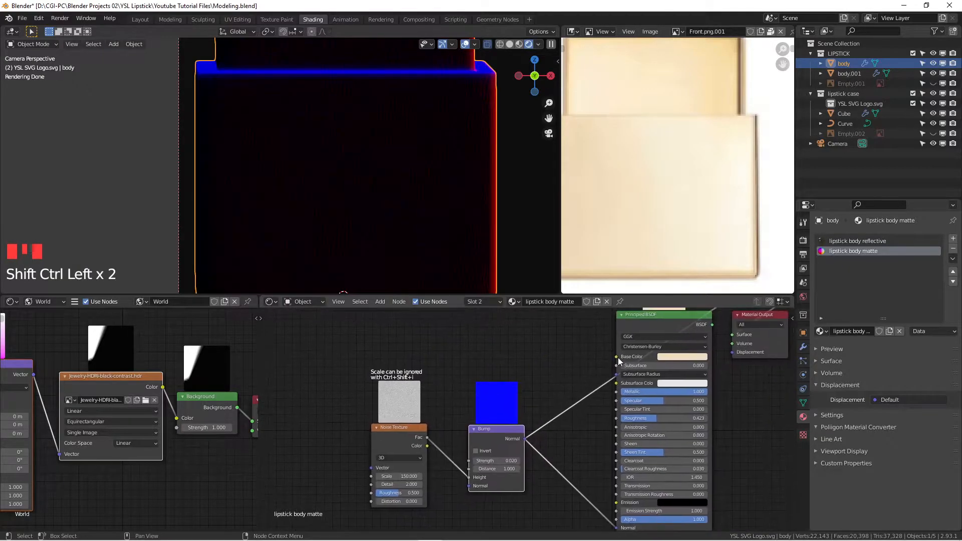
left_click(654, 314, "ctrl+shift")
Compare the bump grain on the lipstick base with the reference photo, both up close and with the whole base in view.
scroll(377, 189, "up", 1)
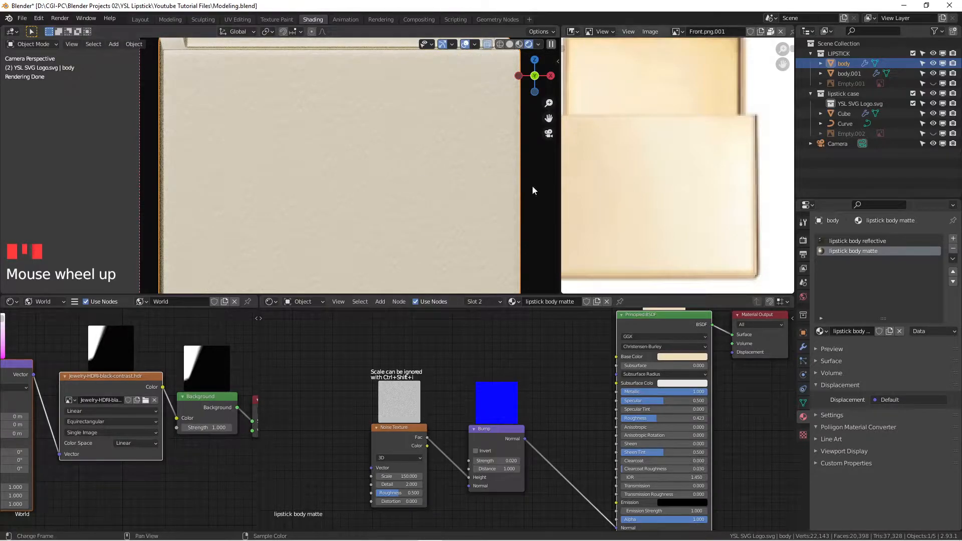
scroll(383, 174, "down", 3)
scroll(382, 170, "down", 2)
scroll(343, 170, "up", 3)
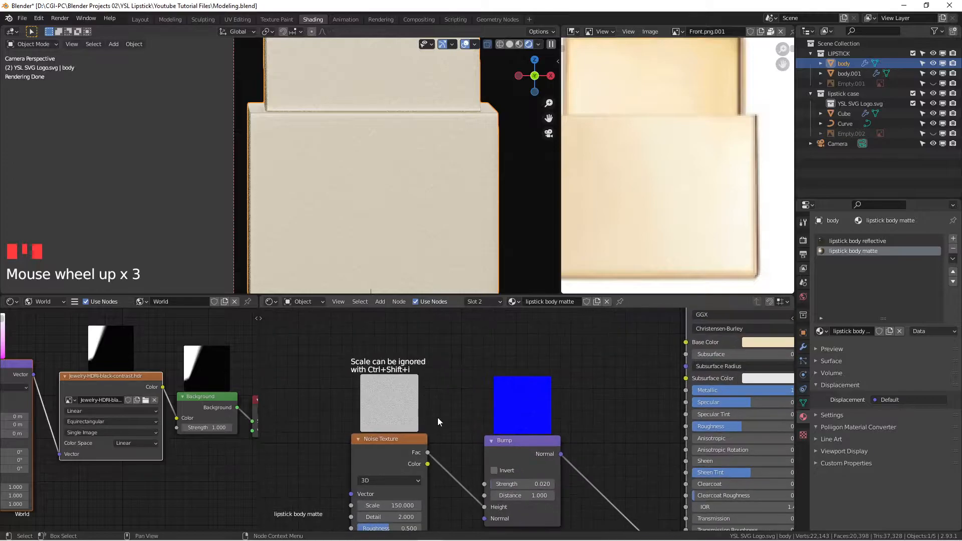
scroll(404, 152, "down", 8)
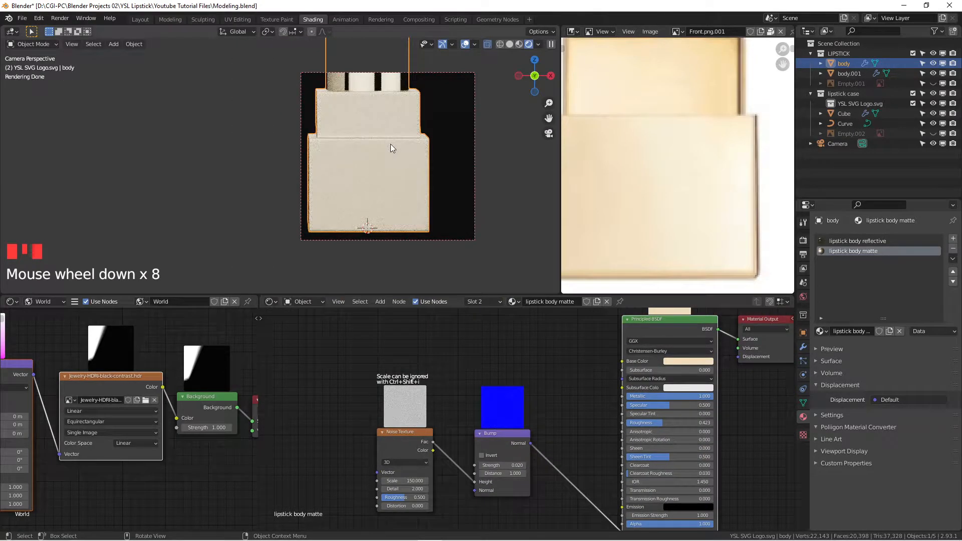
scroll(516, 431, "up", 3)
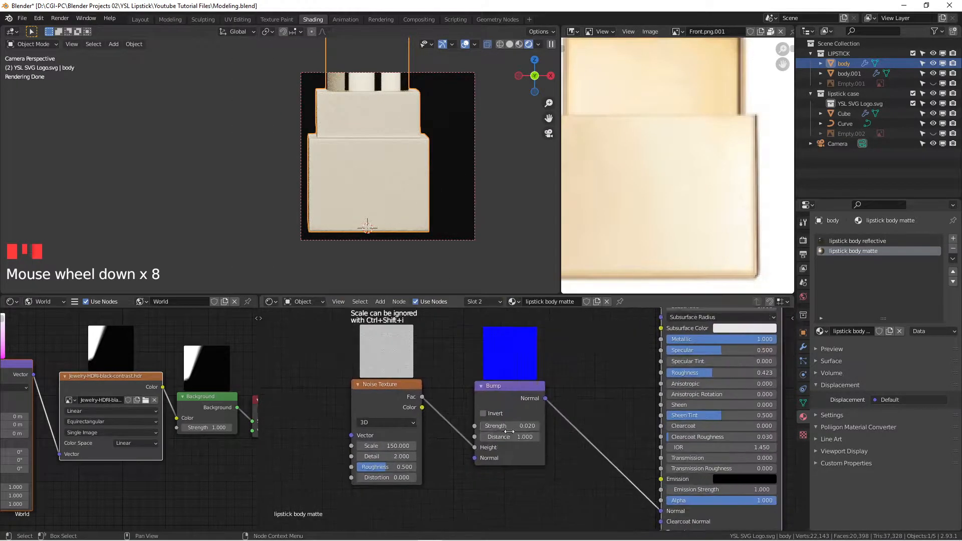
double_click(498, 426)
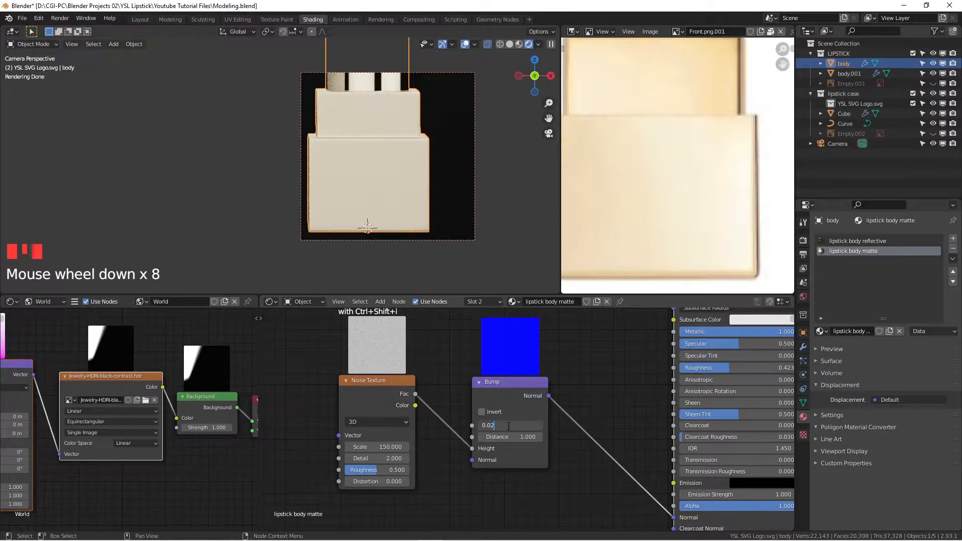
left_click(615, 372)
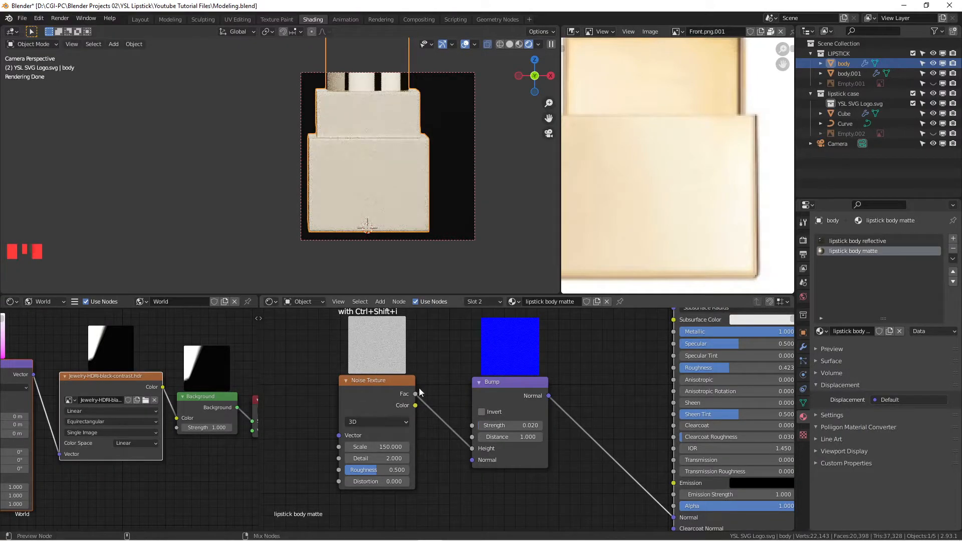
Preview the Noise Texture's output on the lipstick base and set its scale to 200.
left_click(400, 380, "ctrl+shift")
scroll(383, 213, "up", 4)
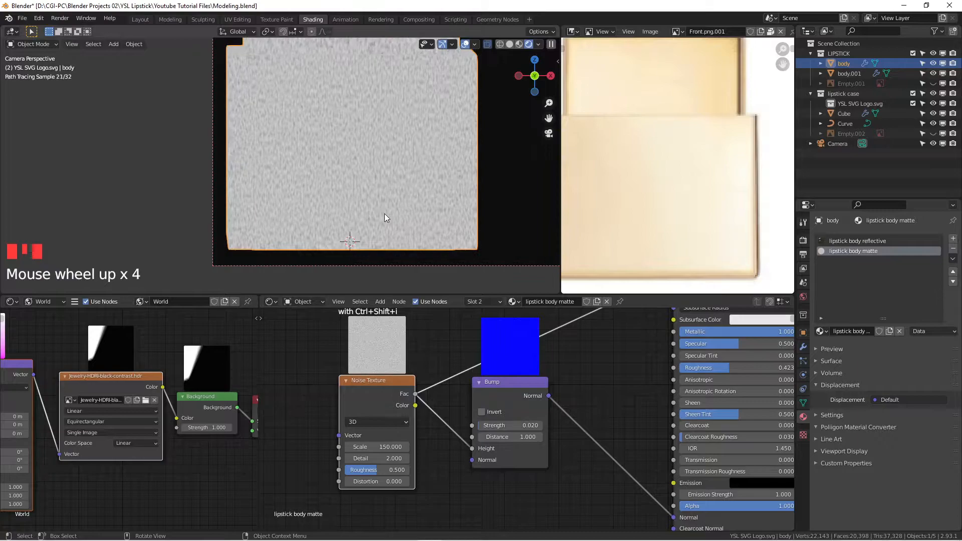
double_click(388, 446)
key("Home")
type("200")
key("Return")
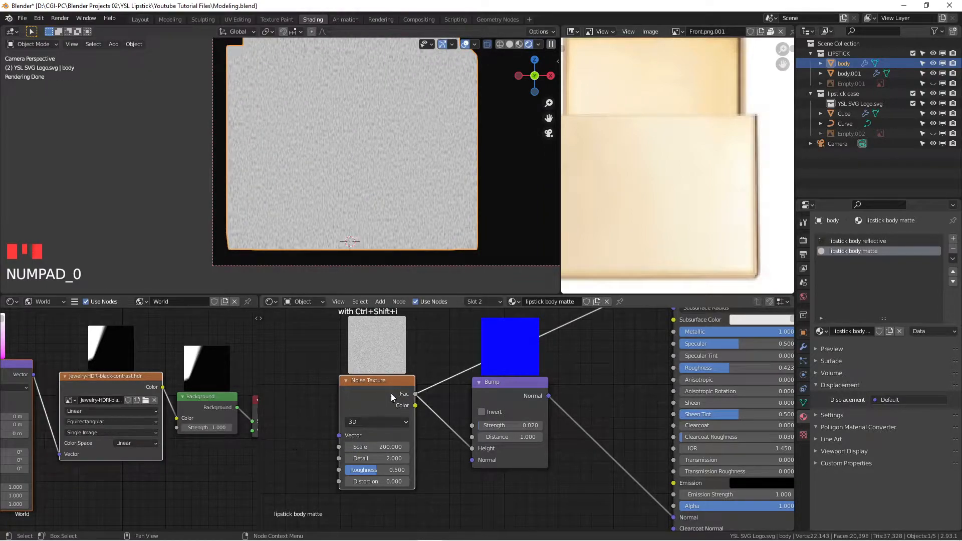
Preview the Bump node's output on the base and restore the Principled BSDF as the material's surface.
left_click(514, 381, "ctrl+shift")
scroll(570, 373, "down", 3)
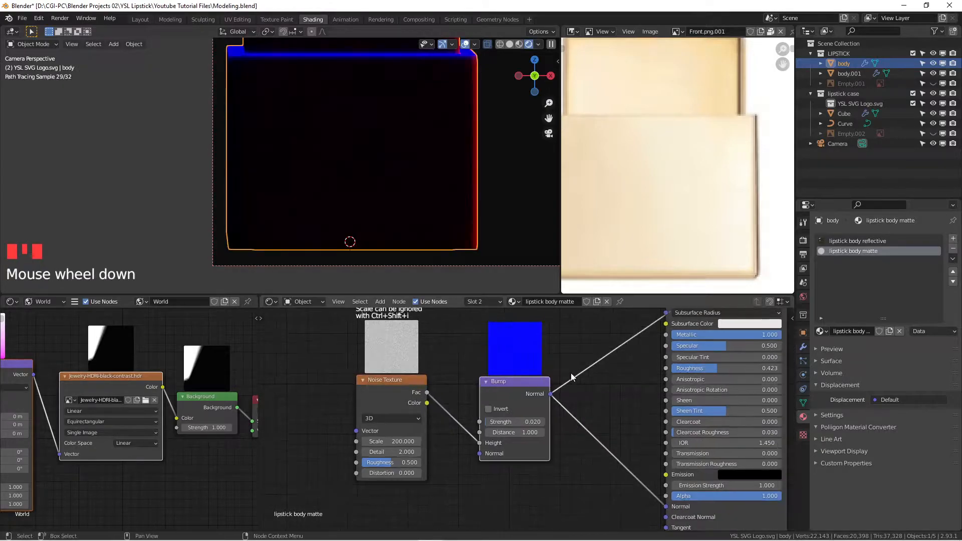
left_click(625, 338, "ctrl+shift")
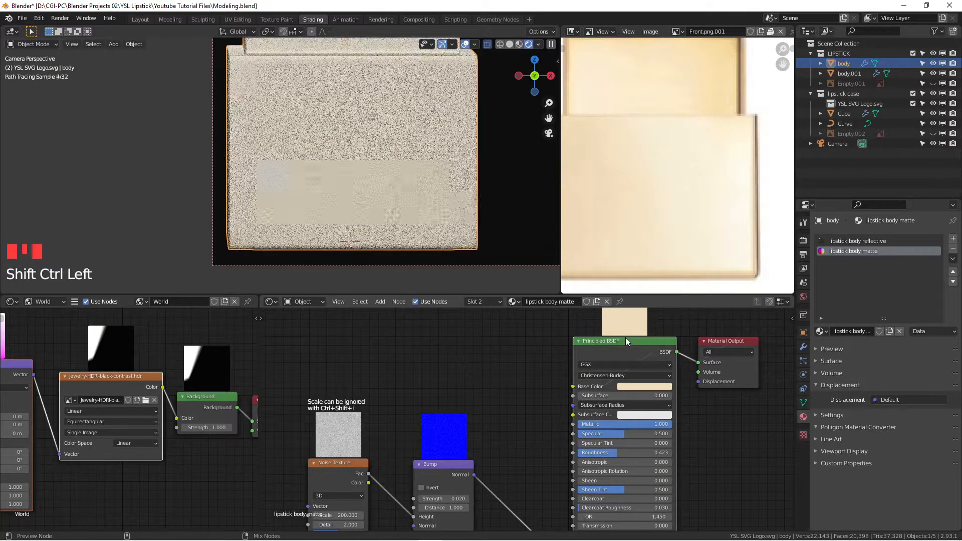
Examine the finer grain on the lipstick base through the camera and in the front view.
scroll(403, 186, "down", 3)
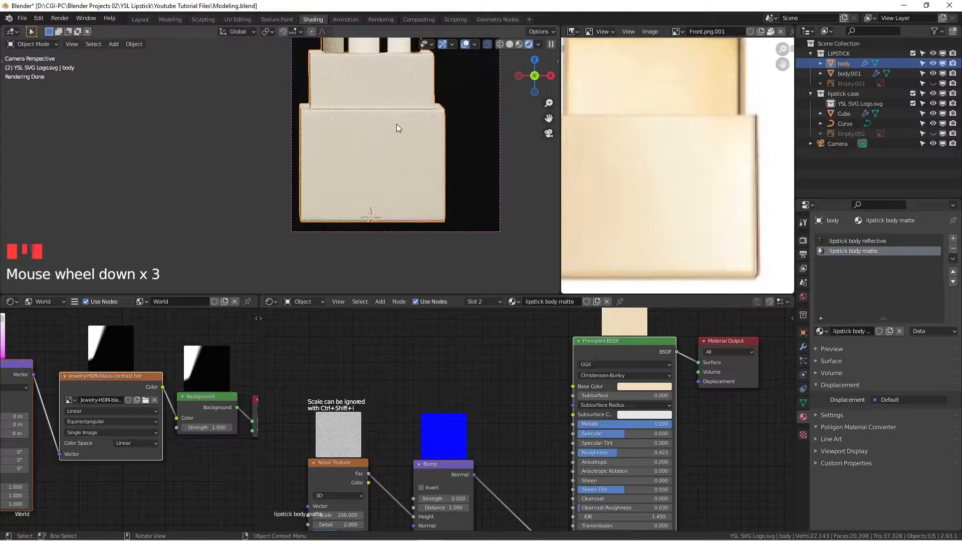
middle_click_drag(393, 119, 358, 109, "shift")
scroll(353, 107, "up", 3)
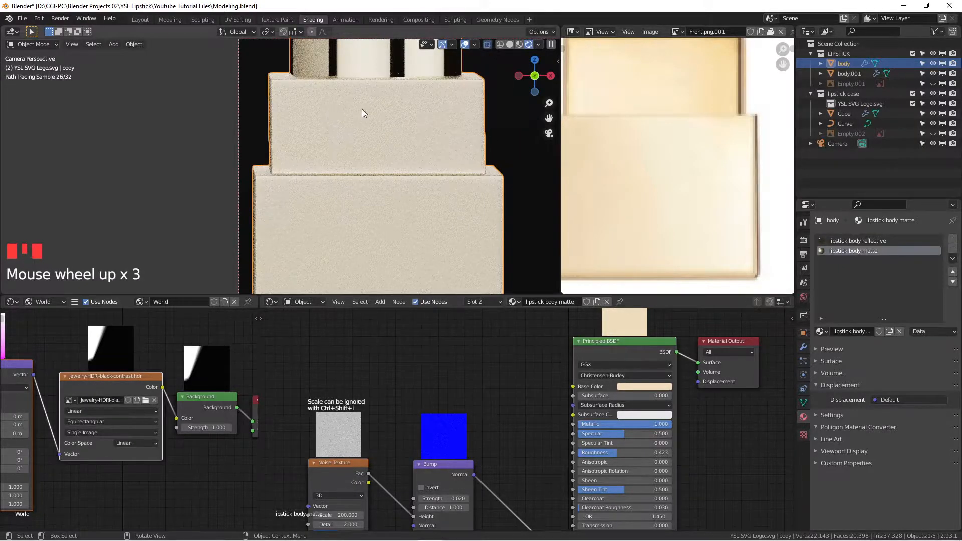
middle_click_drag(413, 172, 377, 161)
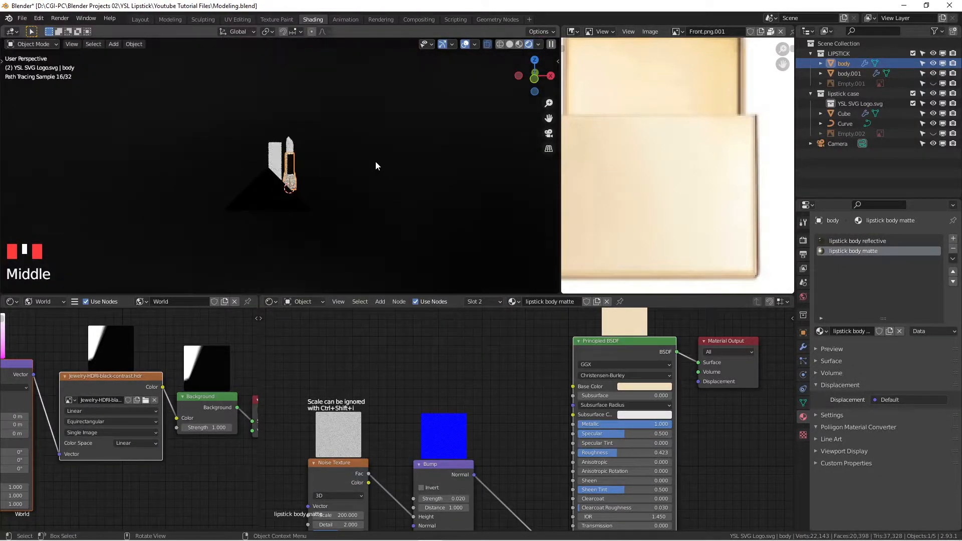
key("KP_1")
scroll(371, 188, "up", 6)
scroll(354, 152, "up", 1, "shift")
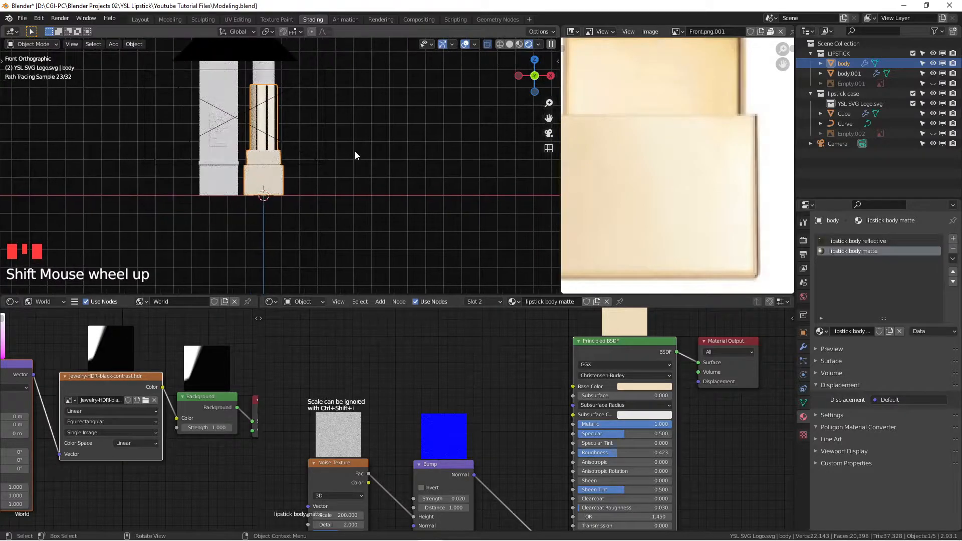
key("KP_0")
scroll(354, 151, "down", 3)
scroll(355, 153, "down", 1)
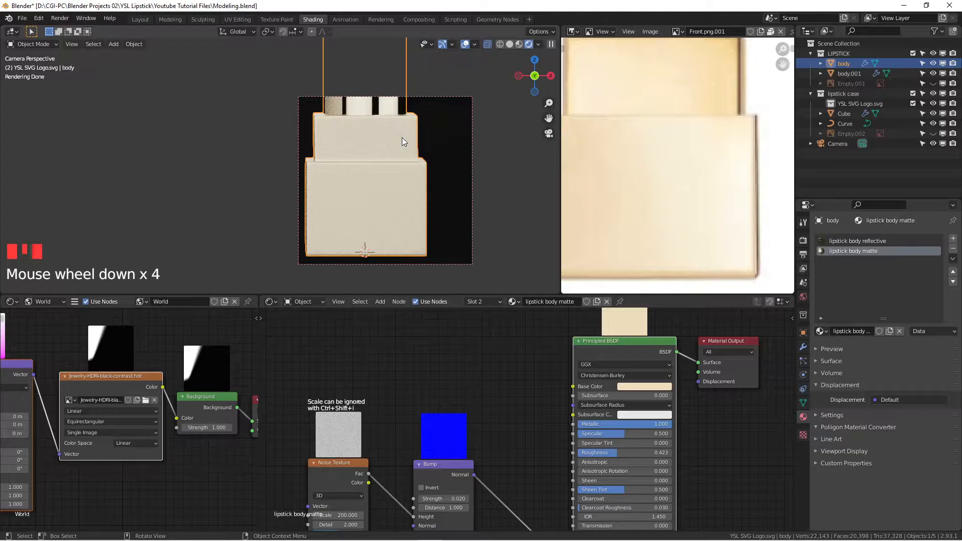
Clear the viewport's render region and frame the whole lipstick and case in the camera view.
key("ctrl+alt+b")
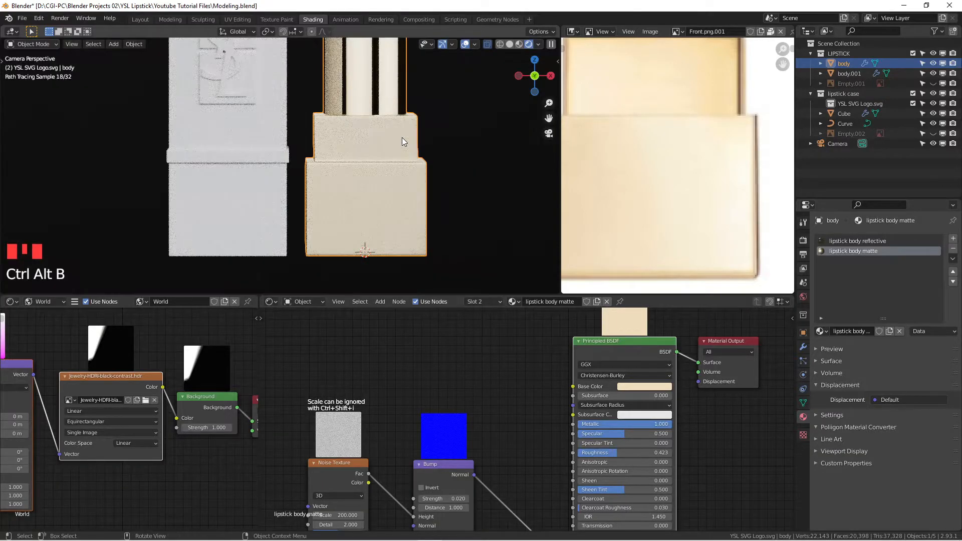
scroll(402, 137, "down", 2)
middle_click_drag(402, 137, 383, 86, "shift")
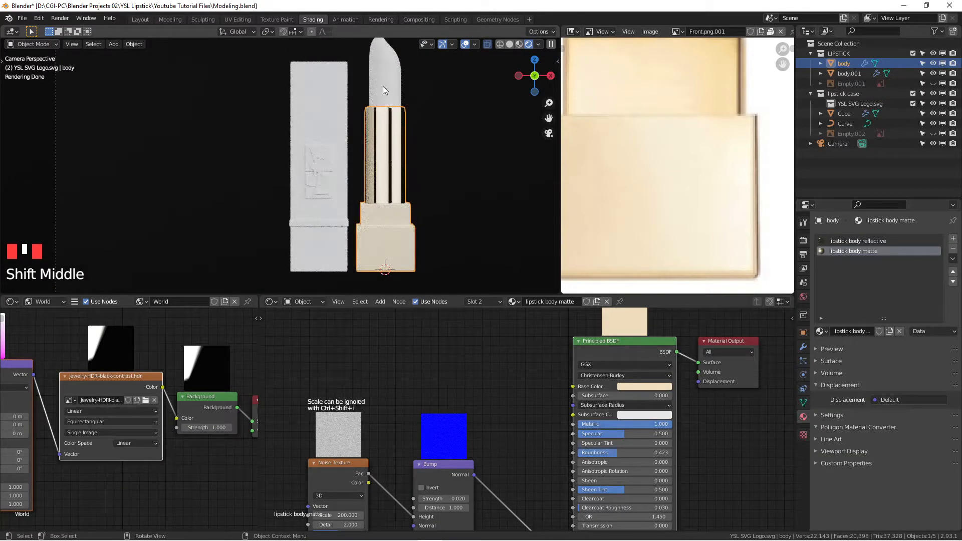
Compare the lipstick case with the reference photo and assign the existing lipstick body matte material to it.
left_click(323, 105)
scroll(660, 156, "down", 3)
scroll(660, 156, "down", 4)
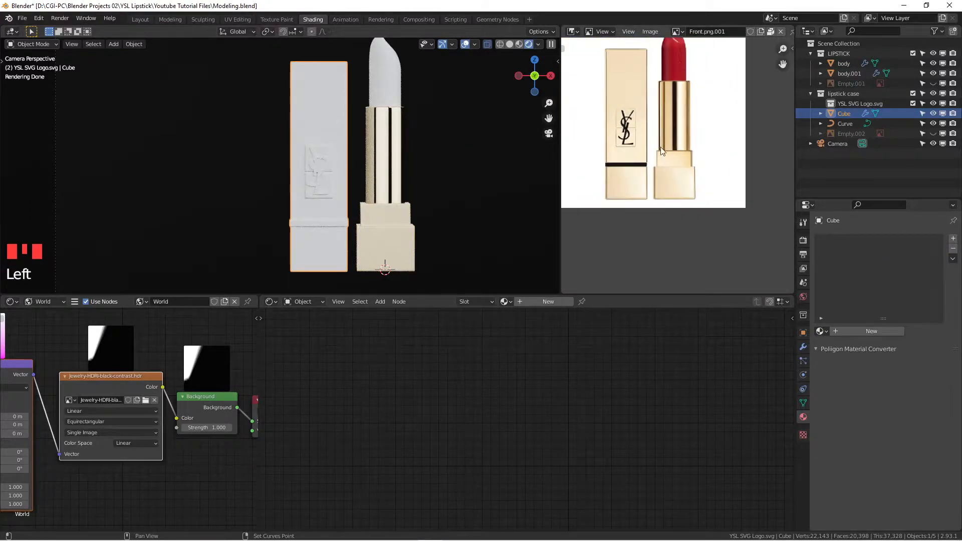
scroll(659, 145, "up", 3)
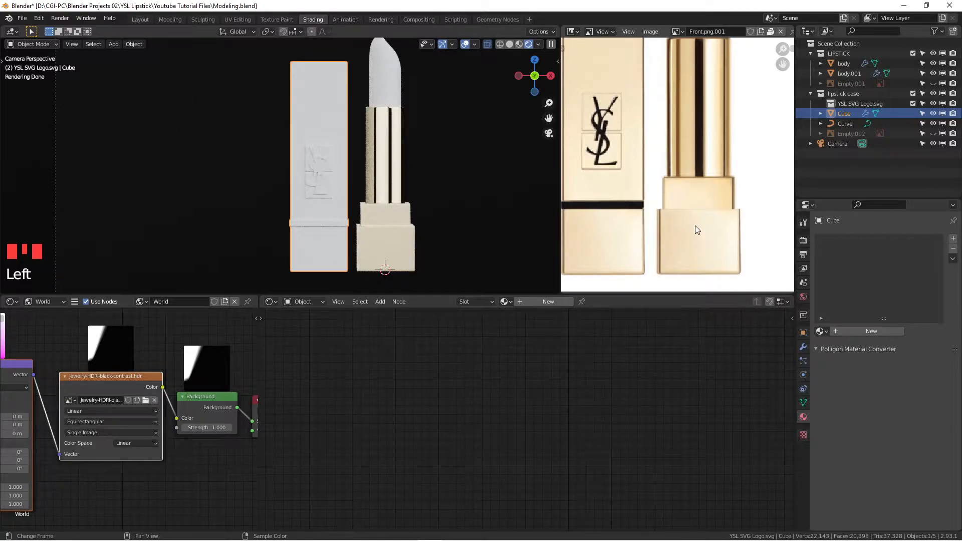
scroll(700, 224, "down", 1)
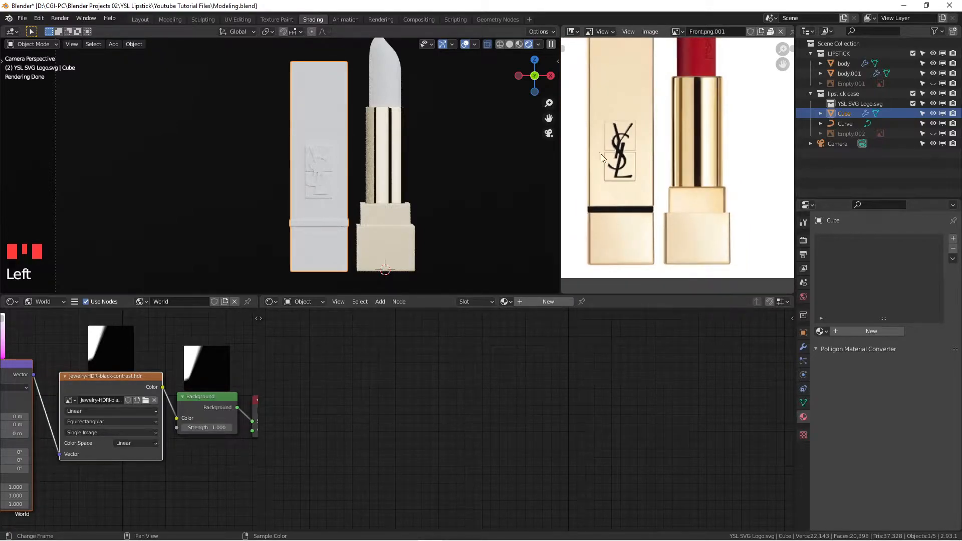
scroll(338, 154, "up", 2)
scroll(338, 154, "down", 3)
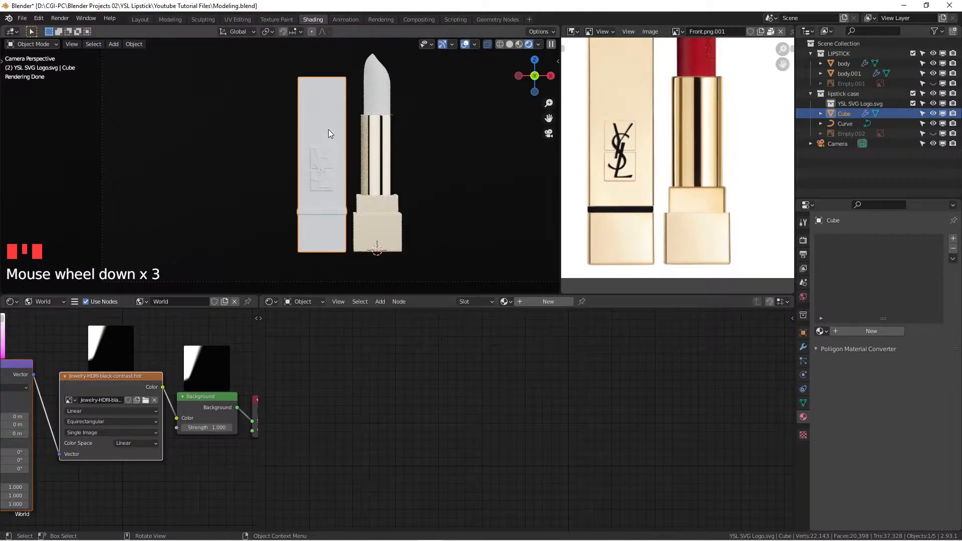
left_click(329, 128)
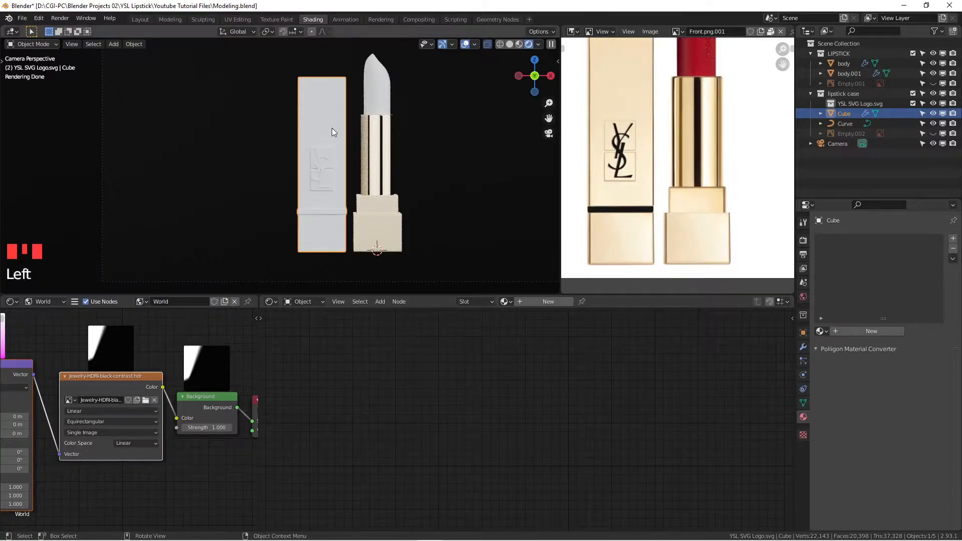
left_click(505, 301)
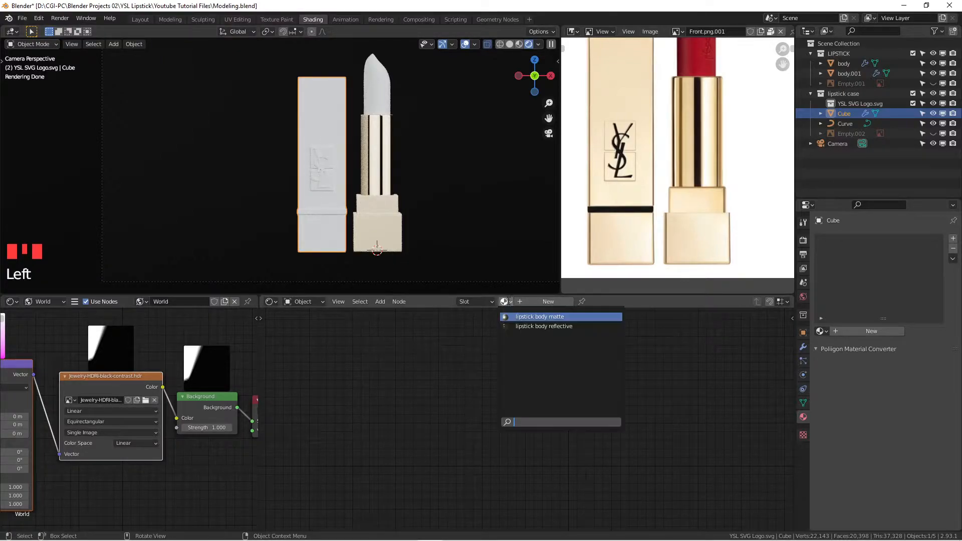
left_click(587, 317)
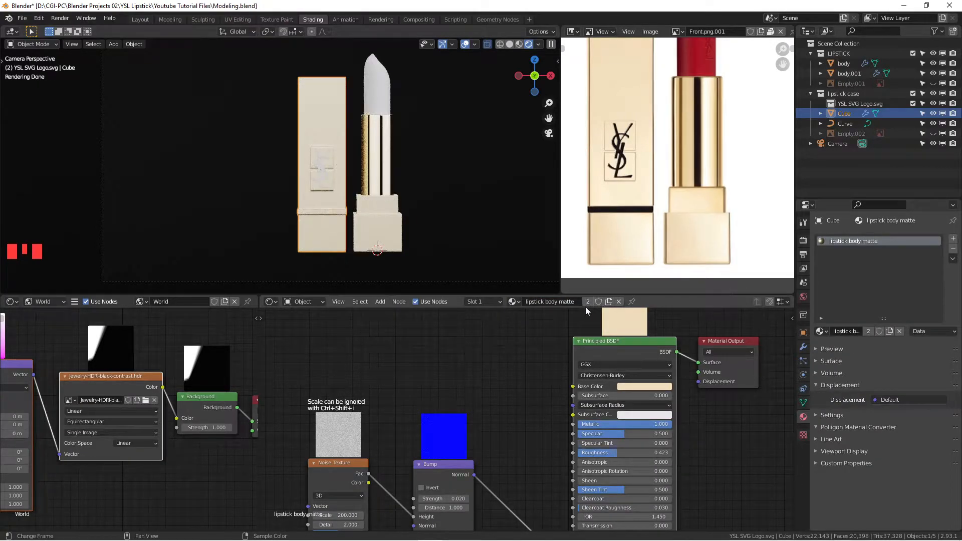
Move the Bump and Noise Texture nodes closer to the Principled BSDF node.
scroll(520, 386, "down", 2)
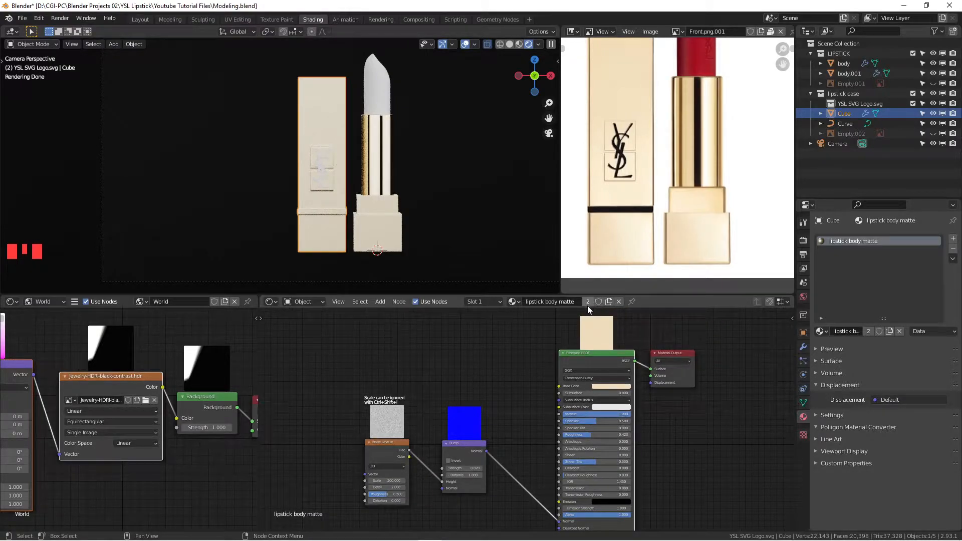
scroll(520, 379, "down", 1)
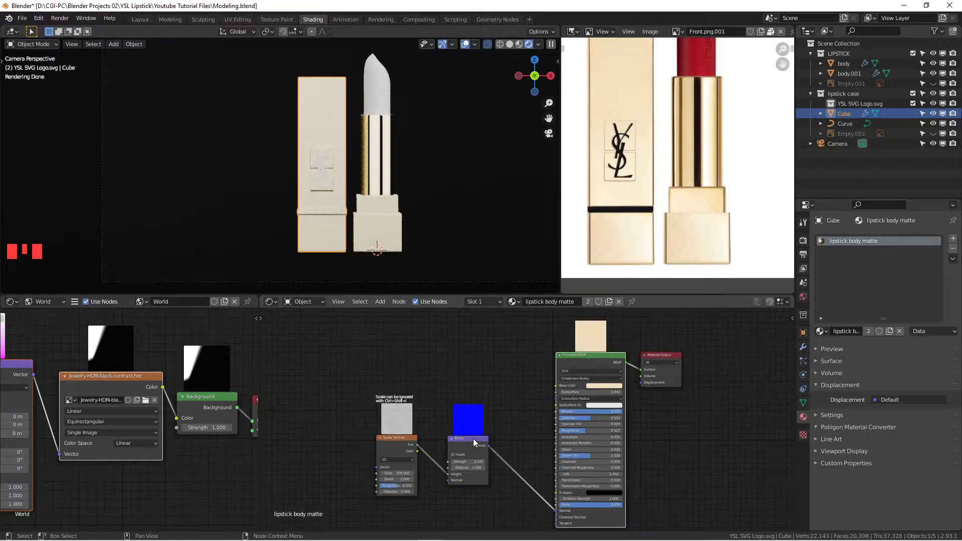
left_click_drag(473, 438, 499, 427)
left_click_drag(404, 434, 444, 420)
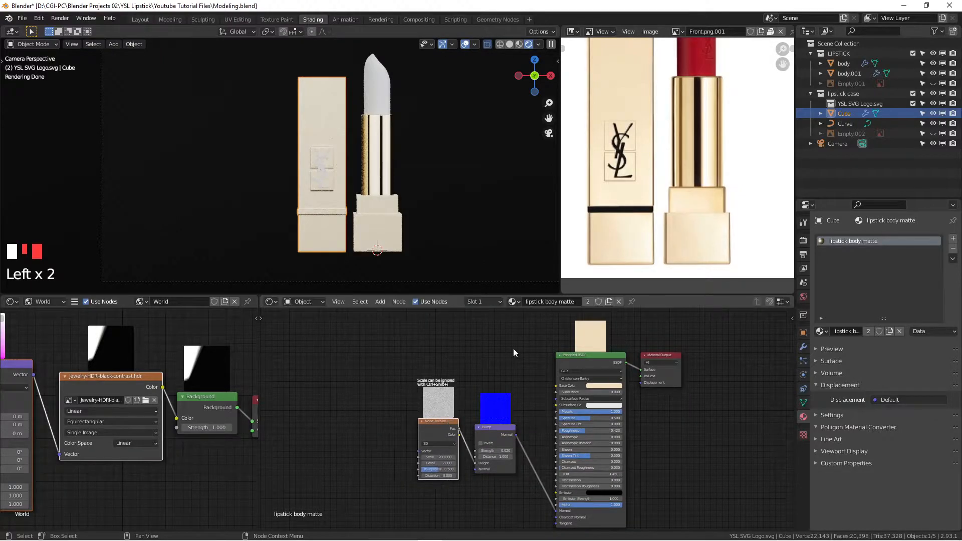
Inspect the case's logo plate and band, and make the case's lipstick body matte material a separate single-user copy.
scroll(371, 165, "up", 2)
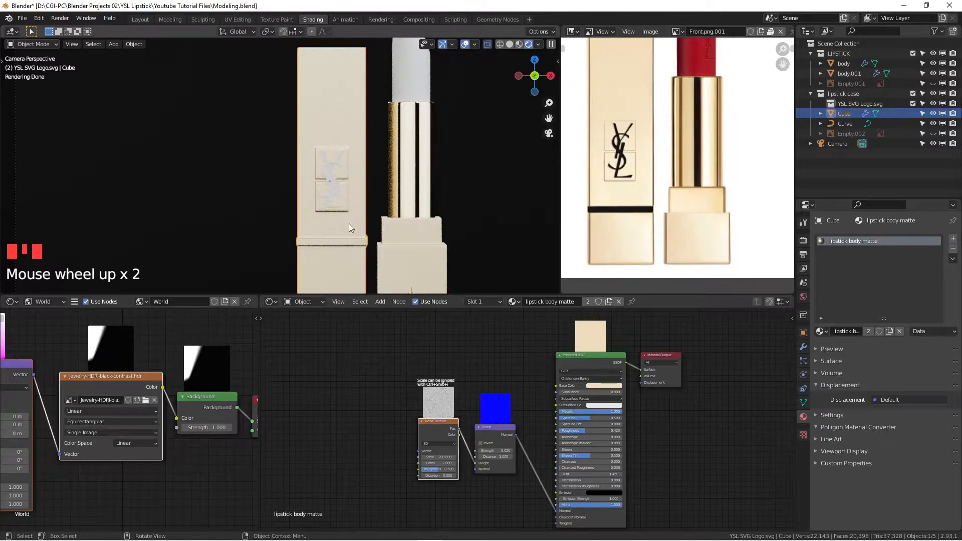
scroll(350, 229, "up", 3)
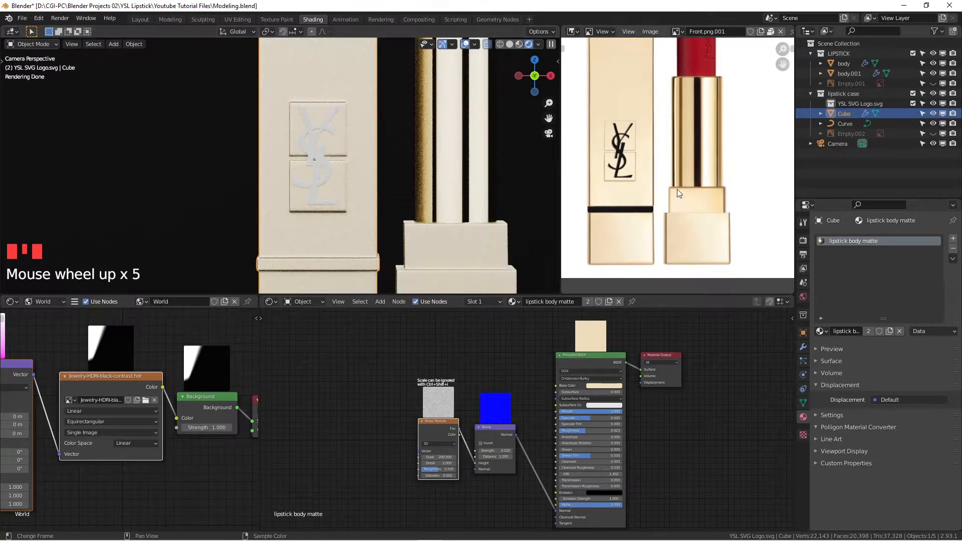
scroll(445, 250, "up", 3)
scroll(365, 234, "up", 2)
scroll(365, 234, "down", 3)
middle_click_drag(365, 234, 381, 221, "shift")
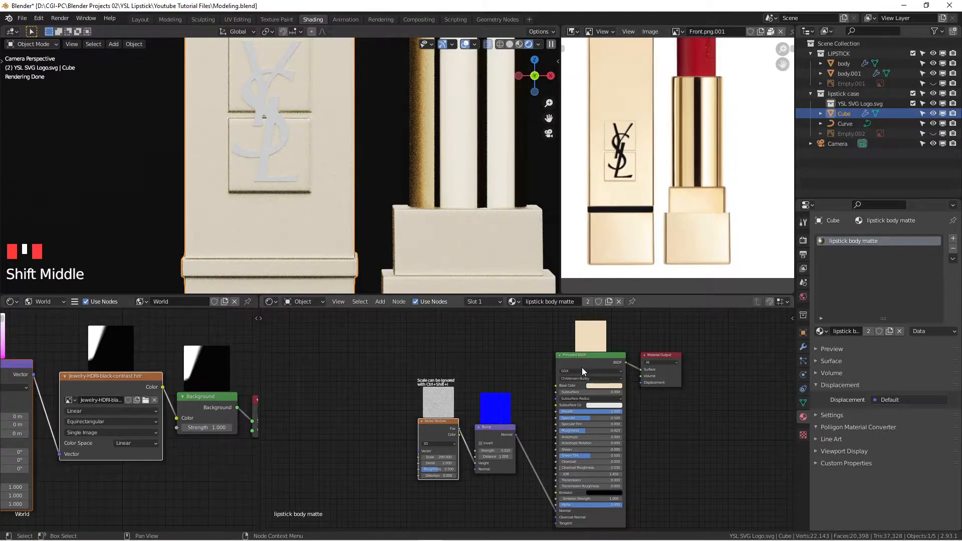
scroll(443, 337, "down", 1)
middle_click_drag(504, 374, 511, 381, "shift")
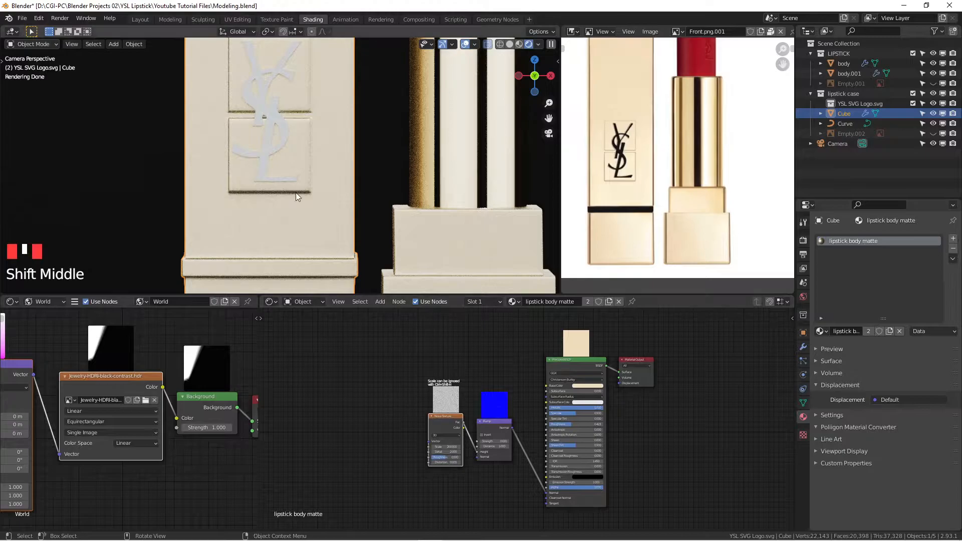
left_click(588, 302)
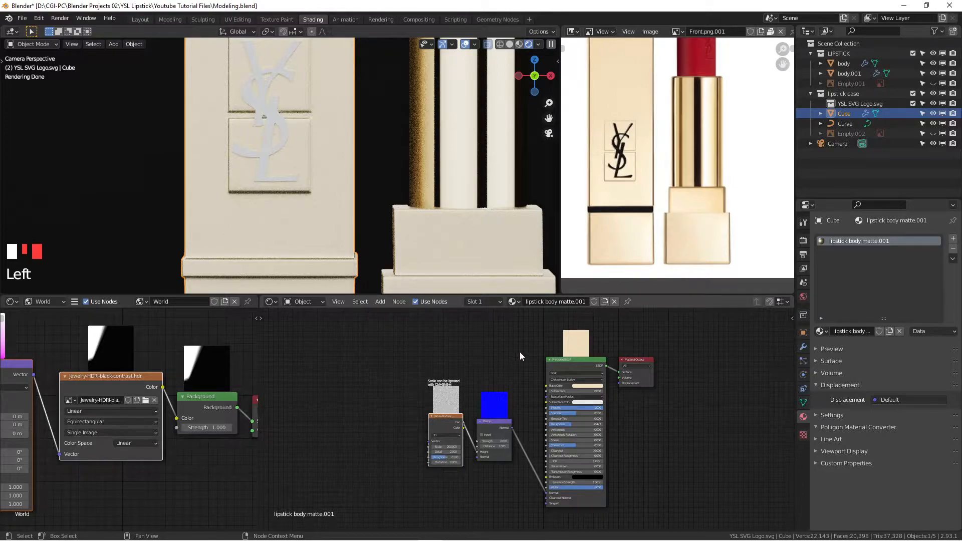
Rename the case object's material from its duplicate name to "body case".
left_click(579, 301)
left_click(544, 302)
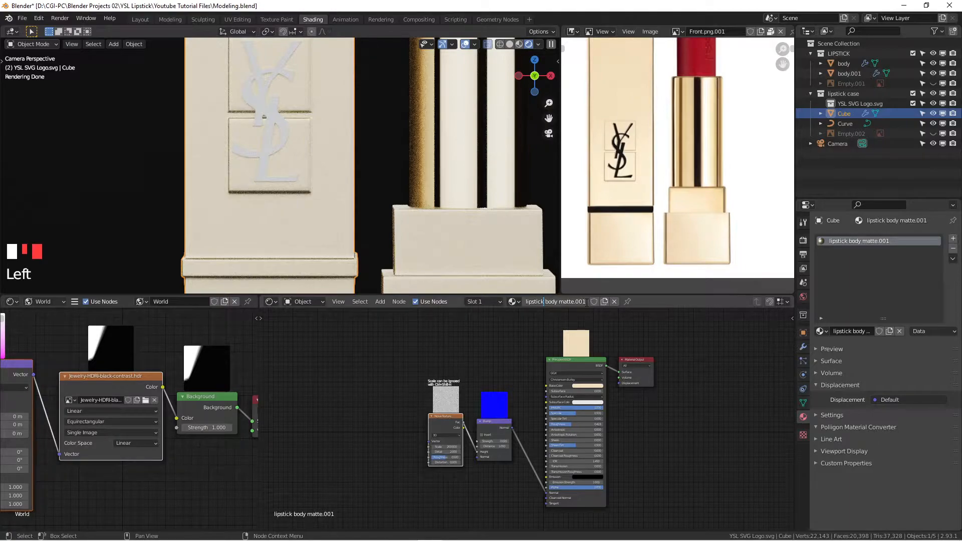
key("Home")
key("ctrl+a")
type("bodya")
key("Return")
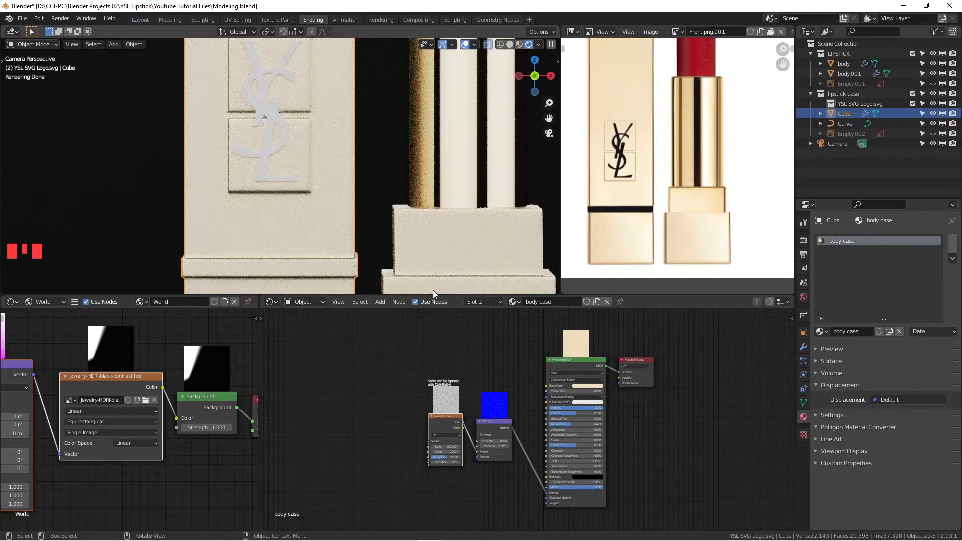
Set the Principled BSDF roughness of the body case material to 0.01.
scroll(388, 201, "down", 2)
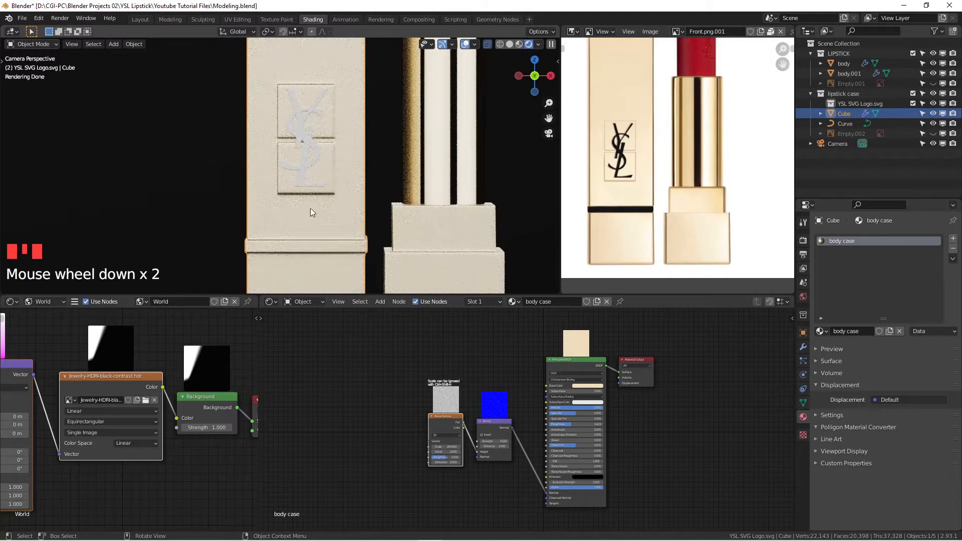
scroll(308, 209, "up", 3)
scroll(621, 168, "down", 3)
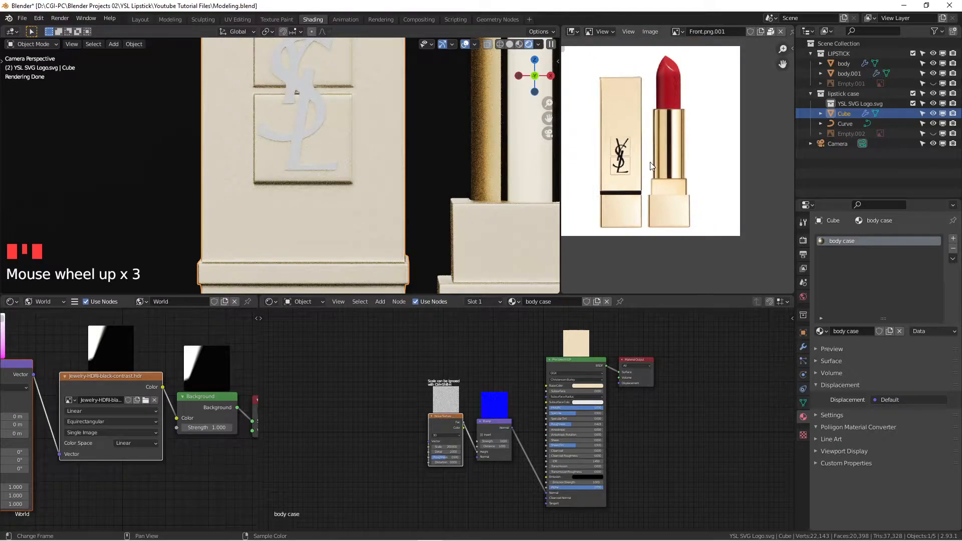
scroll(621, 133, "up", 3)
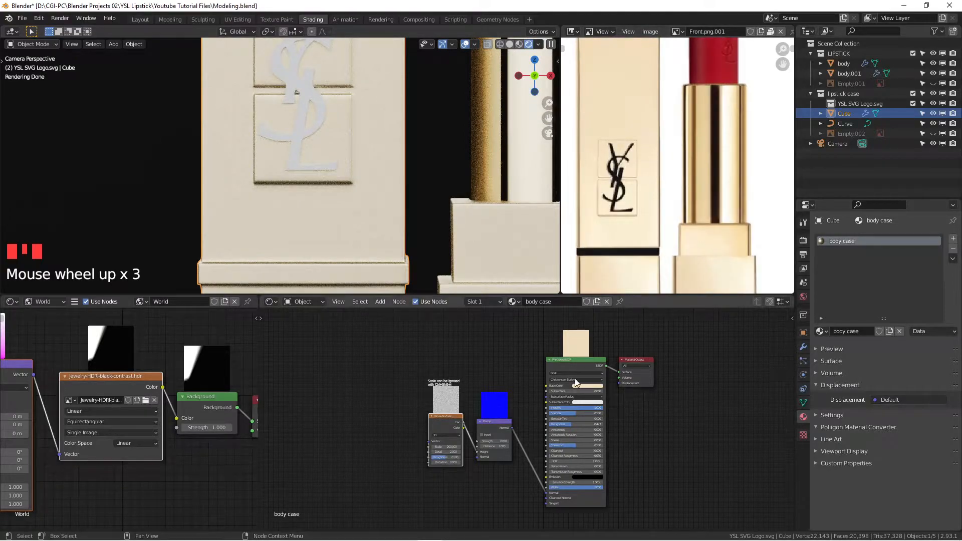
scroll(581, 389, "up", 5)
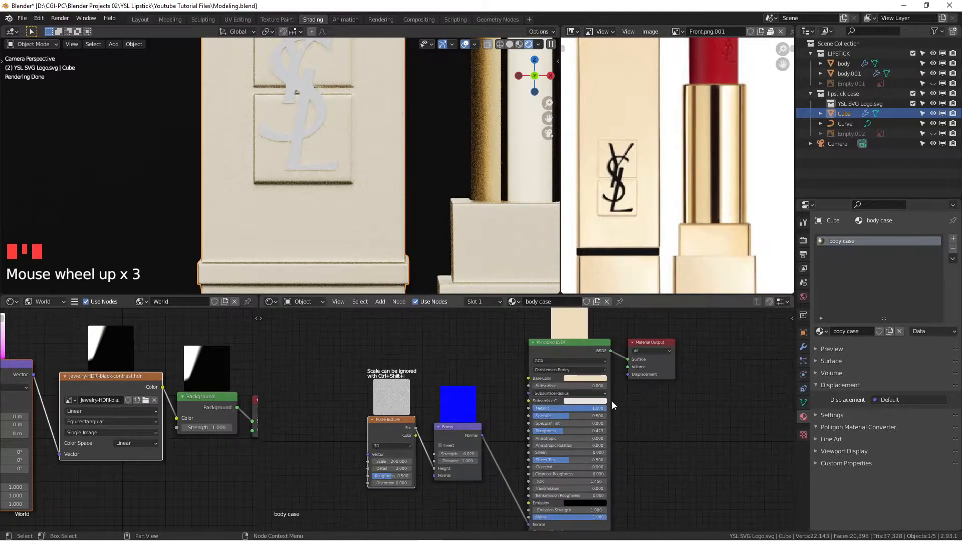
left_click_drag(573, 422, 545, 421)
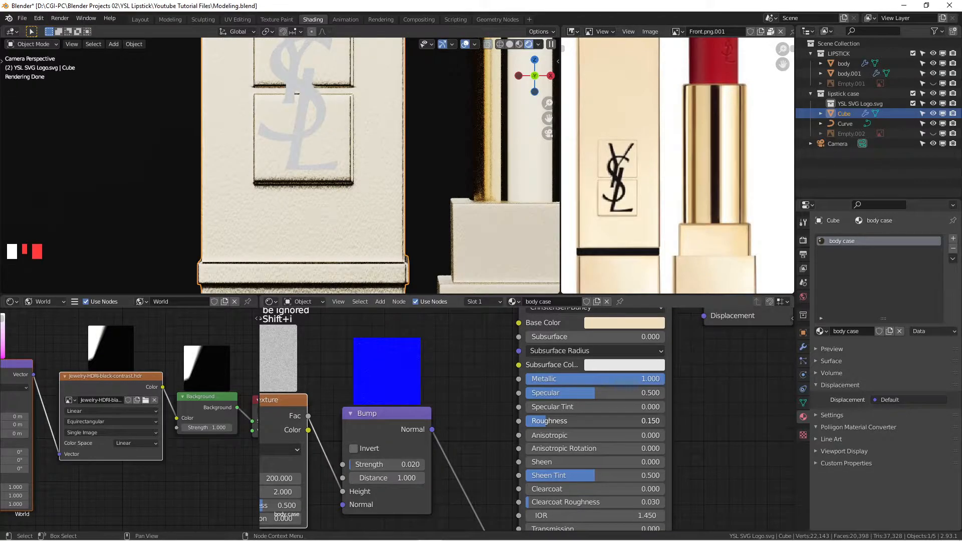
left_click(639, 420)
type("0.")
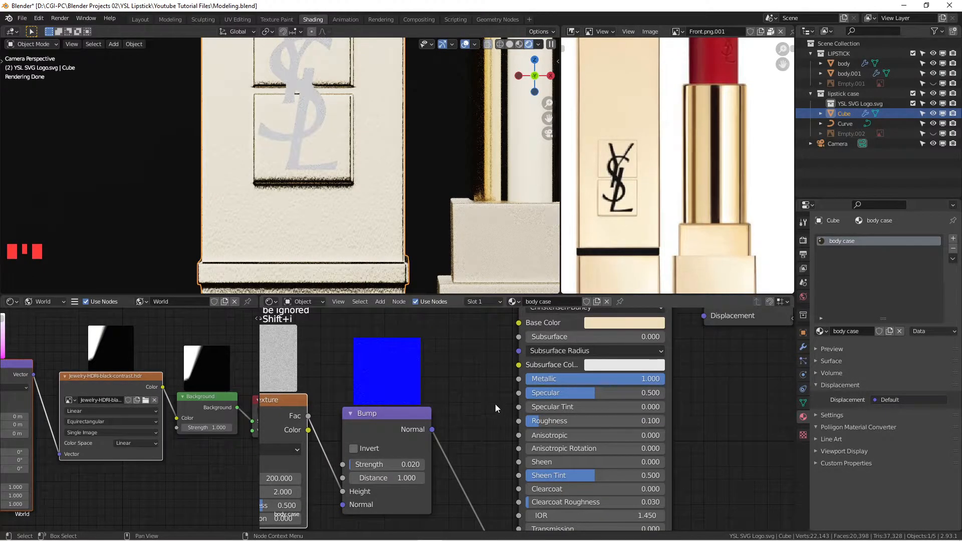
left_click(558, 420)
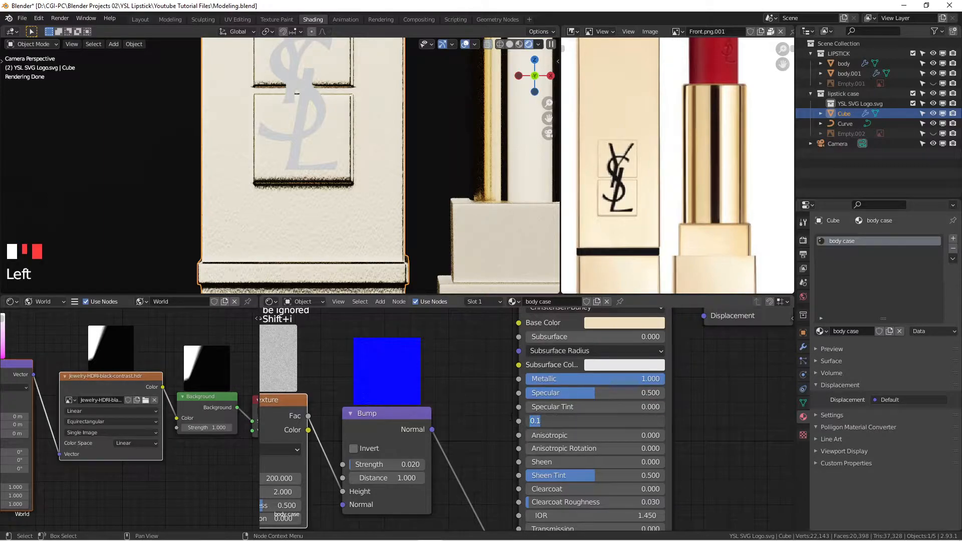
type("0")
key("Return")
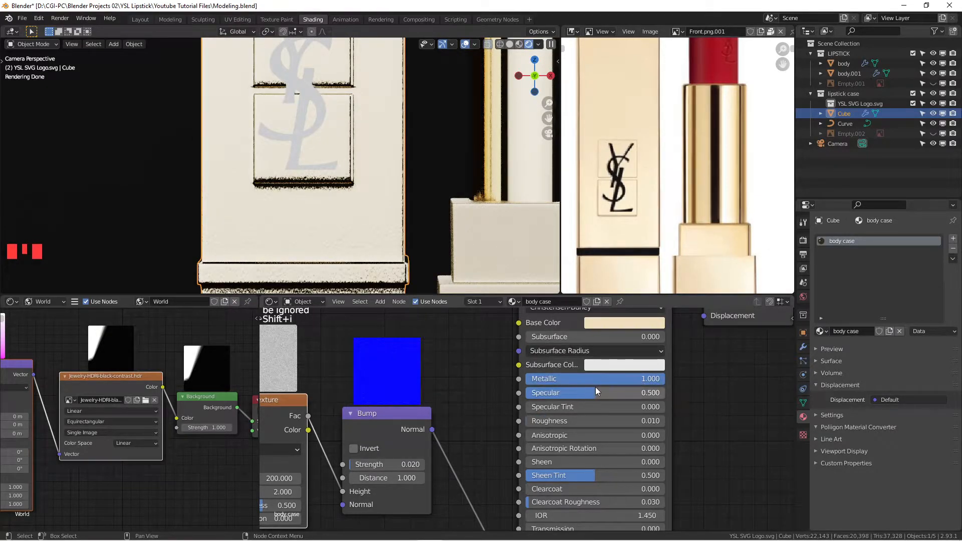
Move the Bump node closer to the Principled BSDF and set its Strength to 0.005.
scroll(275, 160, "down", 2)
scroll(341, 210, "up", 2)
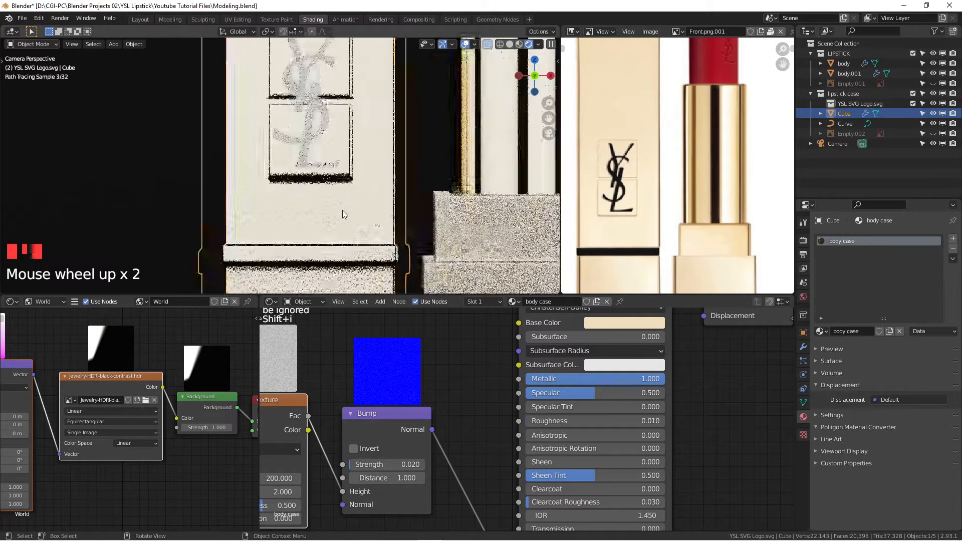
middle_click_drag(432, 395, 515, 379)
scroll(339, 237, "up", 3)
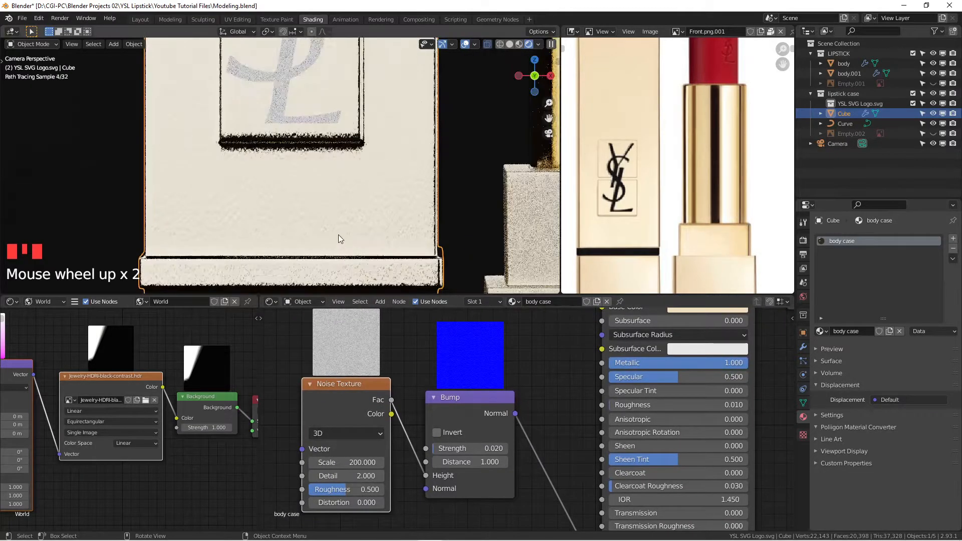
scroll(356, 211, "down", 4)
middle_click_drag(358, 212, 506, 213, "shift")
scroll(307, 231, "down", 3)
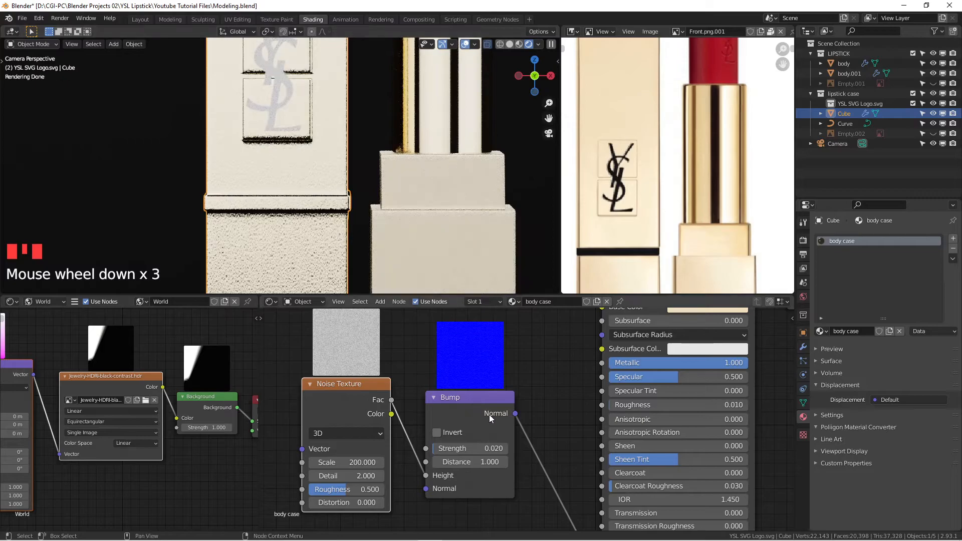
middle_click_drag(528, 468, 540, 402)
scroll(556, 416, "down", 2)
middle_click_drag(517, 359, 552, 395)
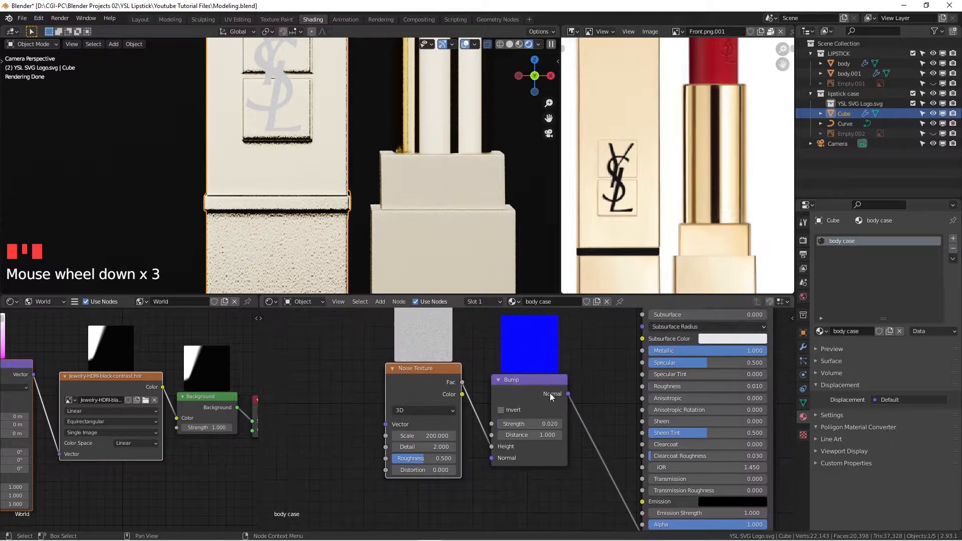
left_click_drag(552, 395, 597, 395)
double_click(578, 425)
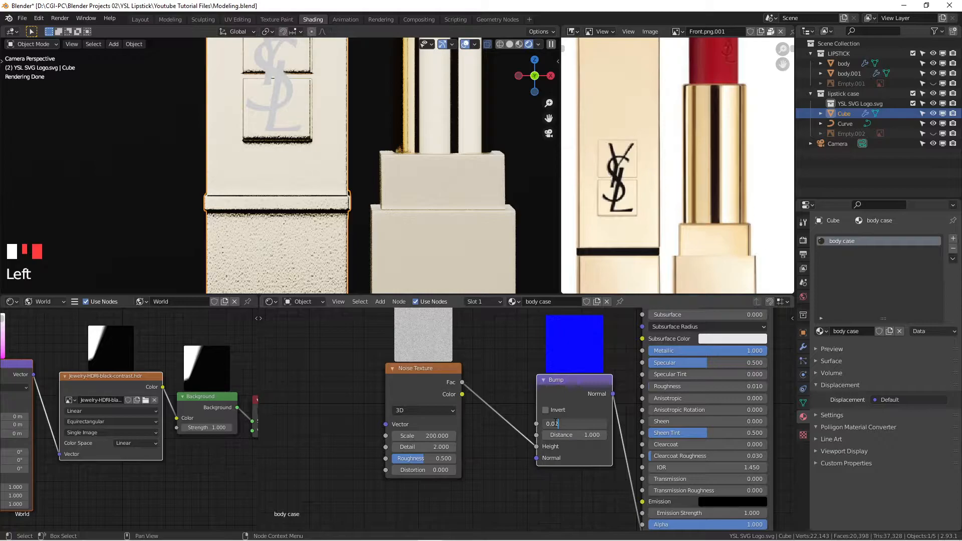
type("5")
key("Return")
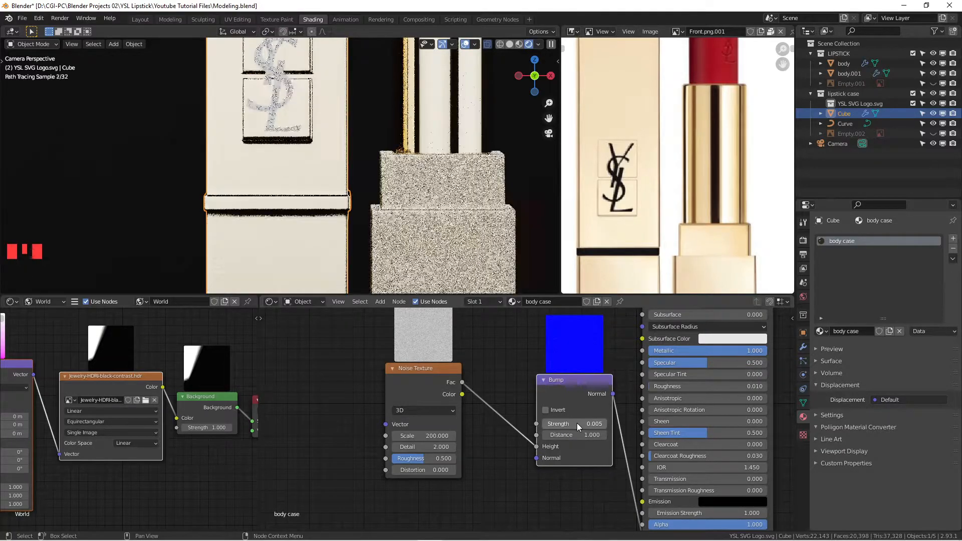
Examine the rendered case surface up close and compare it with the lipstick body.
scroll(303, 215, "up", 5)
middle_click_drag(303, 215, 373, 202, "shift")
scroll(364, 223, "down", 5)
scroll(374, 203, "down", 4)
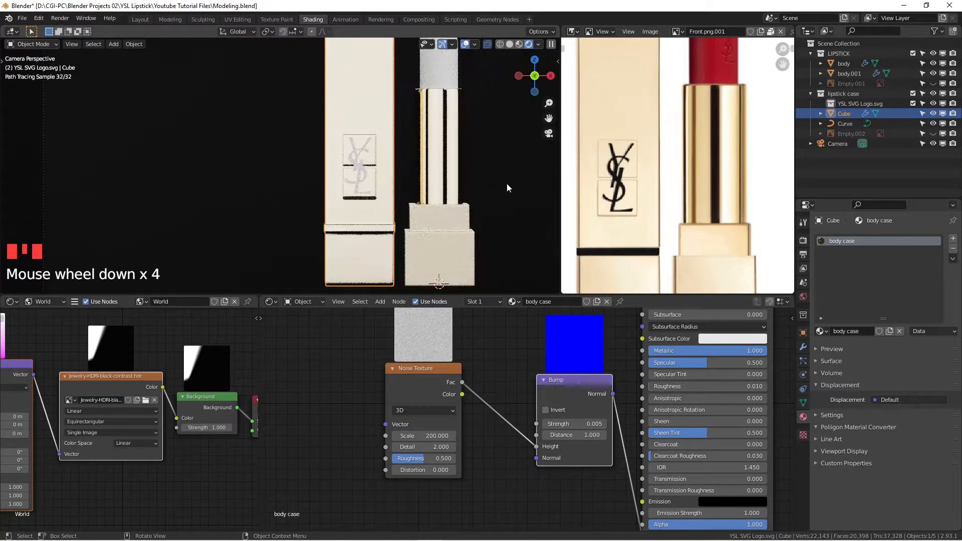
left_click(439, 160)
scroll(381, 146, "up", 4)
scroll(381, 146, "down", 3)
left_click(380, 146)
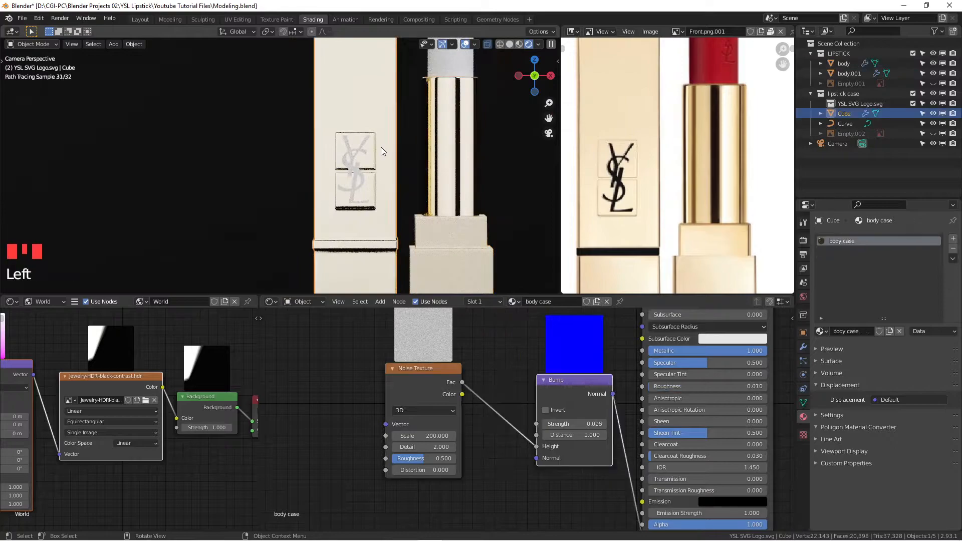
middle_click_drag(380, 146, 369, 187, "shift")
scroll(358, 158, "up", 4)
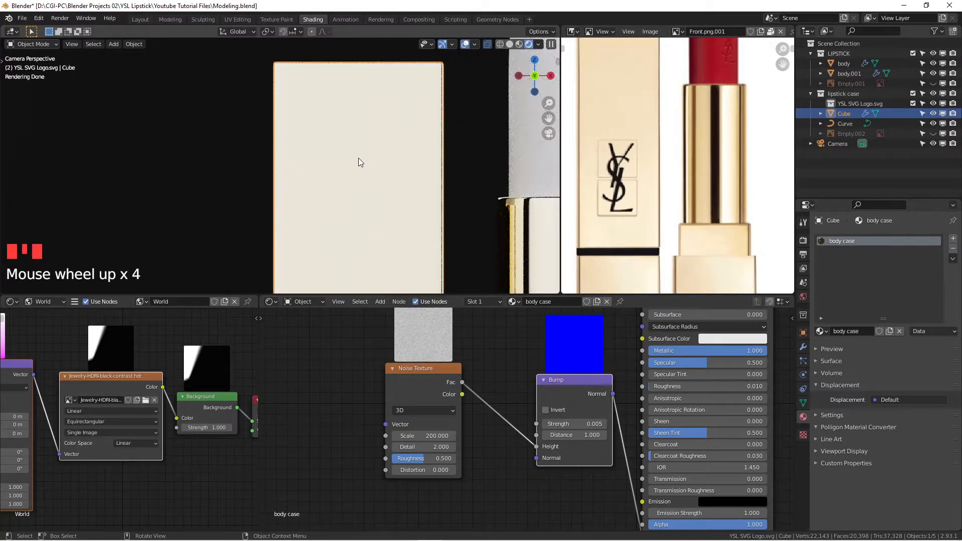
Set the world Background node's Strength to 0.5.
middle_click_drag(209, 422, 139, 396)
scroll(138, 398, "up", 1)
left_click(139, 400)
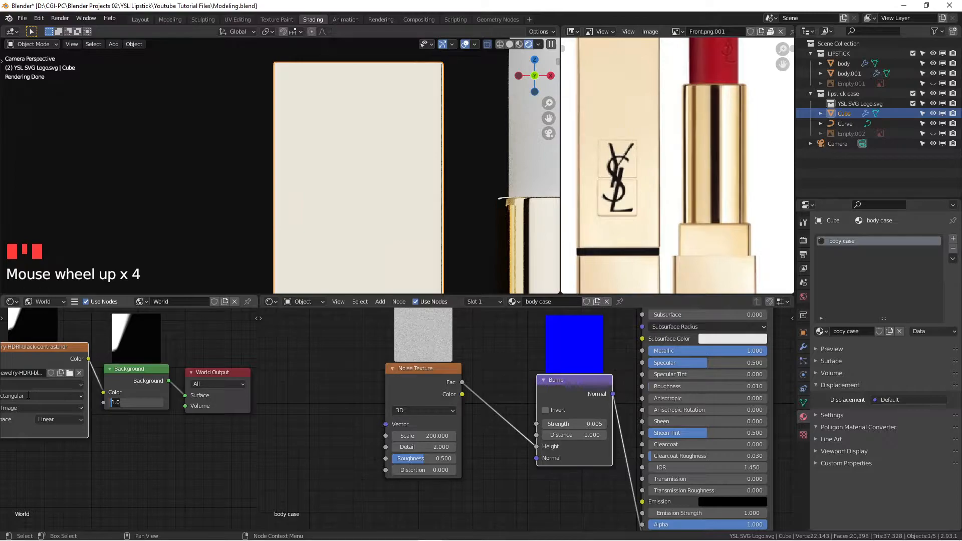
type("0.5")
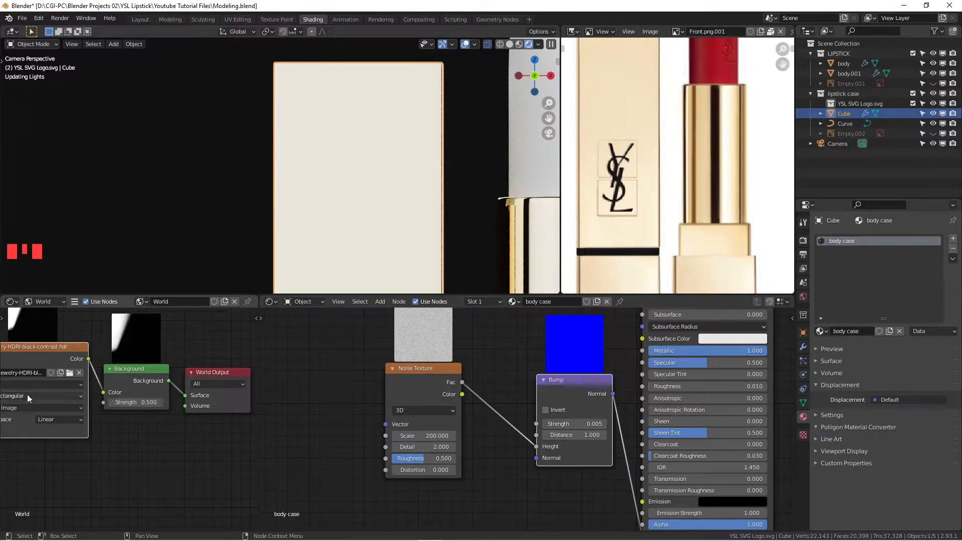
key("Return")
Examine the case and lipstick under the dimmed world lighting from angled and front views.
scroll(355, 218, "down", 2)
middle_click_drag(355, 218, 345, 164, "shift")
middle_click_drag(348, 257, 345, 200, "shift")
scroll(355, 218, "up", 1)
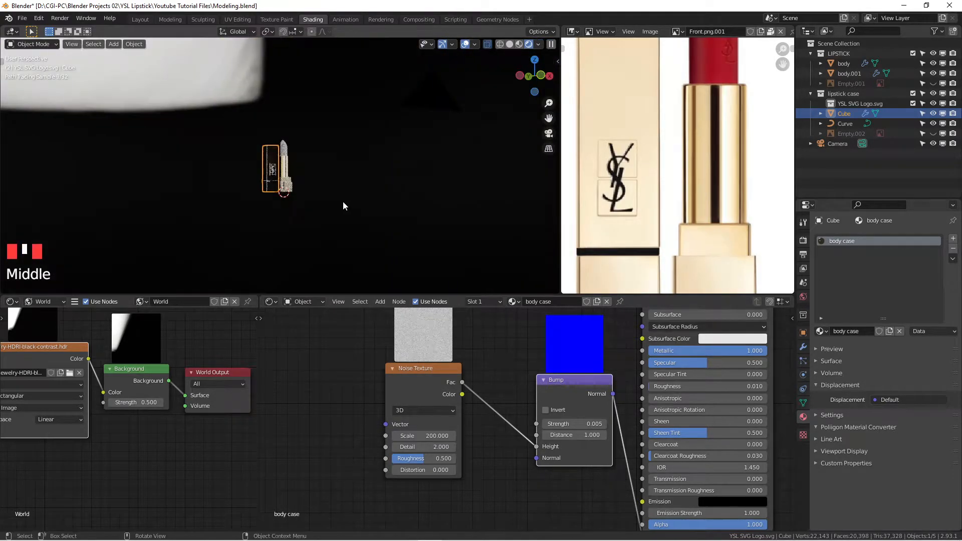
scroll(289, 192, "up", 10)
middle_click_drag(236, 144, 393, 209, "shift")
scroll(351, 180, "up", 3)
scroll(308, 147, "up", 1)
middle_click_drag(309, 146, 278, 124)
key("KP_1")
scroll(353, 169, "down", 4)
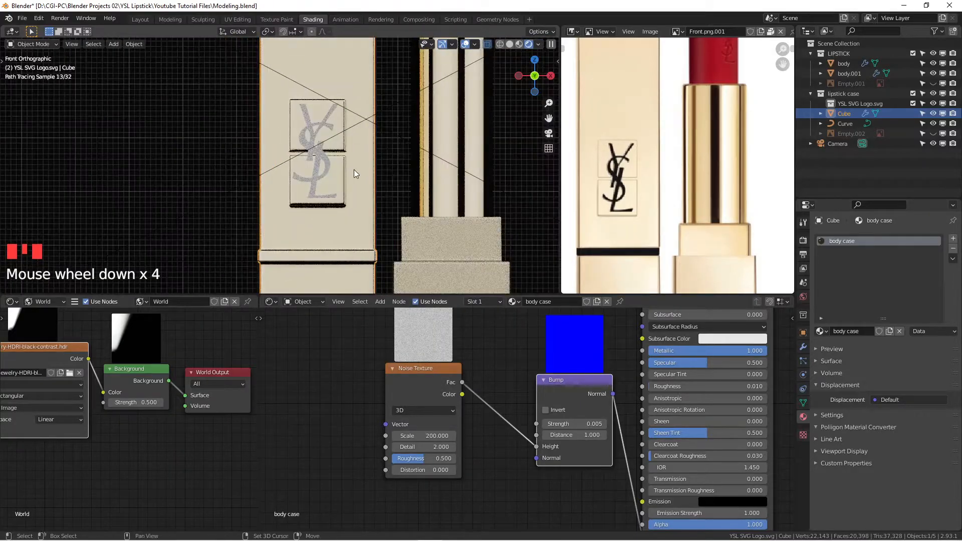
middle_click_drag(353, 169, 280, 151, "shift")
scroll(332, 174, "down", 3)
middle_click_drag(349, 196, 392, 232, "shift")
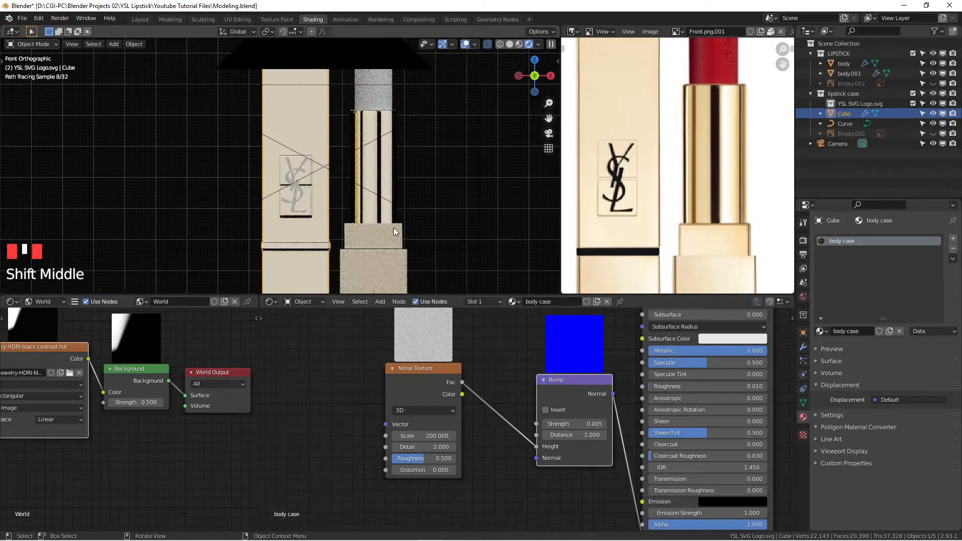
scroll(331, 141, "down", 3)
scroll(318, 162, "up", 3)
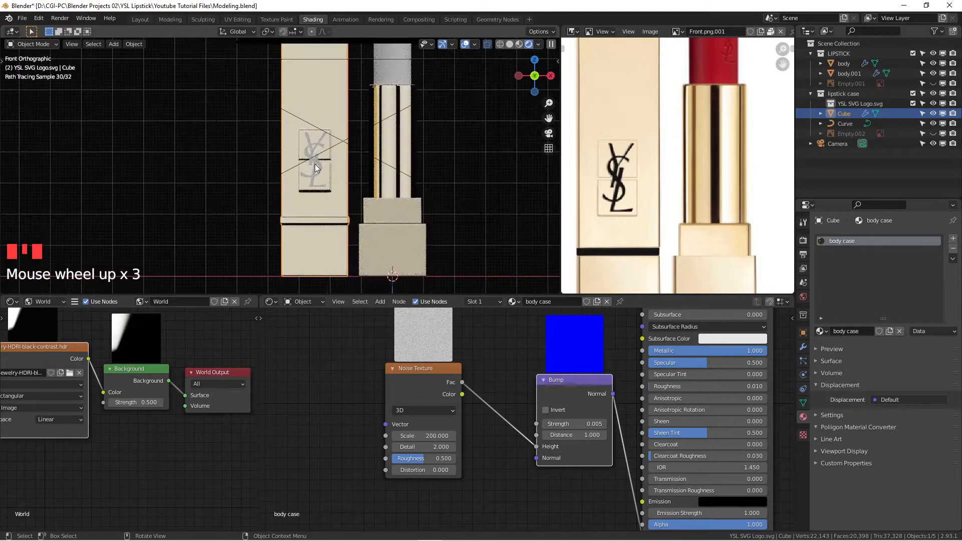
Check the render through the camera, from an angle and from the front, comparing the lipstick body with the reference image.
key("KP_0")
scroll(314, 164, "down", 7)
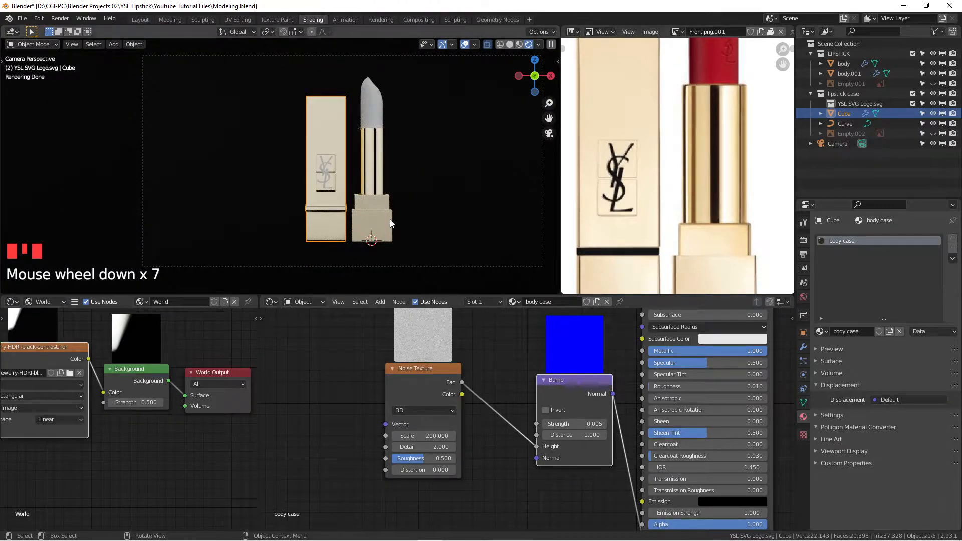
scroll(352, 218, "up", 8)
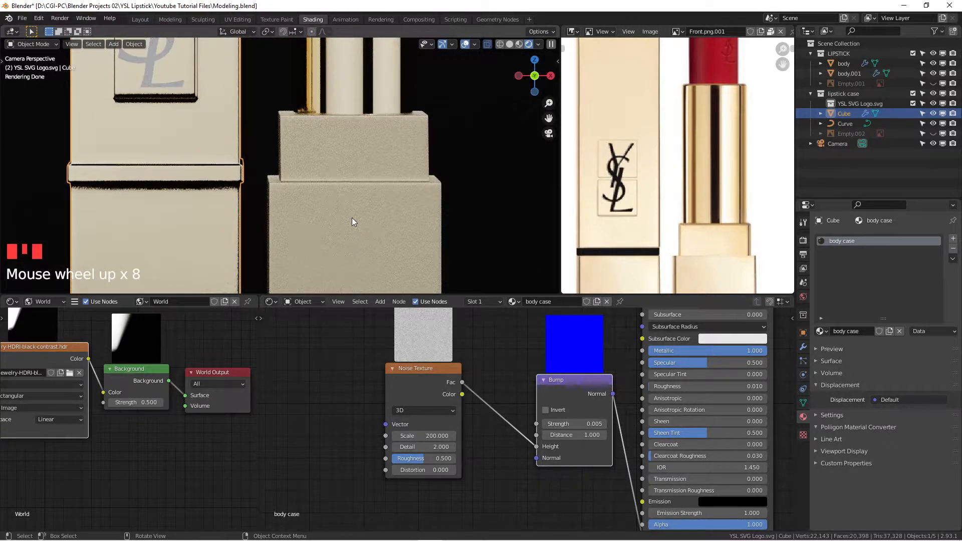
scroll(352, 218, "down", 7)
middle_click_drag(352, 221, 245, 167, "shift")
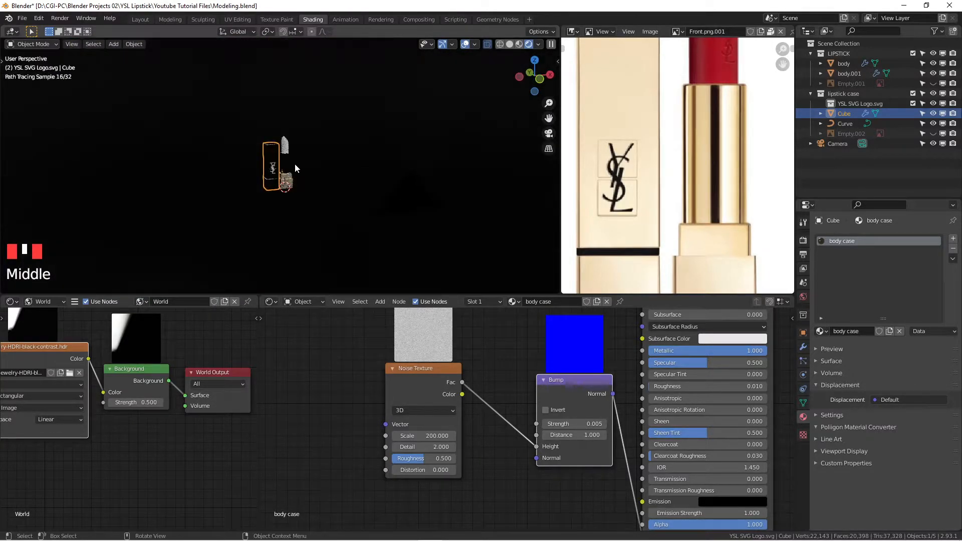
scroll(287, 151, "up", 11)
left_click(282, 175)
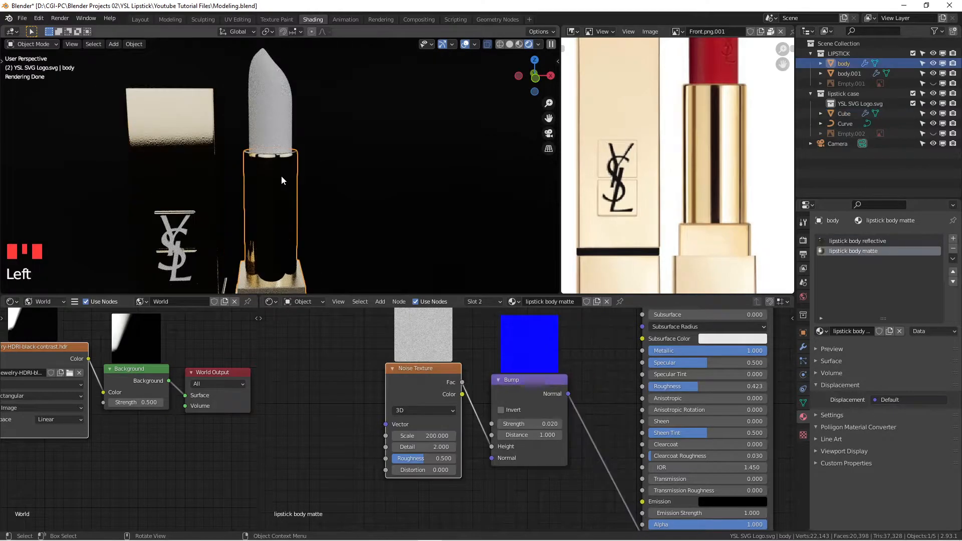
key("KP_1")
scroll(272, 173, "down", 4)
middle_click_drag(332, 158, 425, 124, "shift")
scroll(672, 132, "down", 3)
middle_click_drag(673, 141, 698, 130, "shift")
scroll(371, 130, "up", 4)
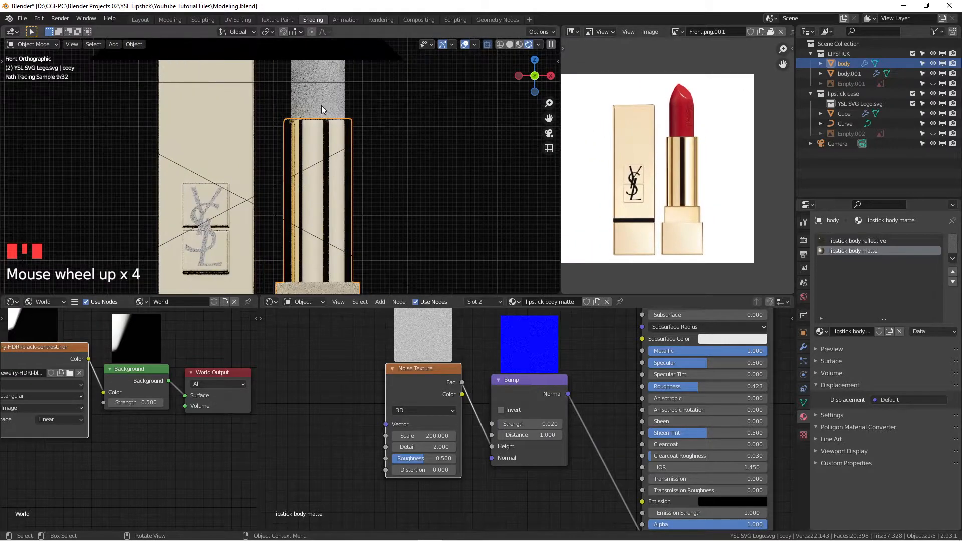
Create a new material named "lipstick red" on the lipstick bullet object body.001.
left_click(318, 91)
scroll(728, 121, "down", 2)
middle_click_drag(366, 179, 383, 178, "shift")
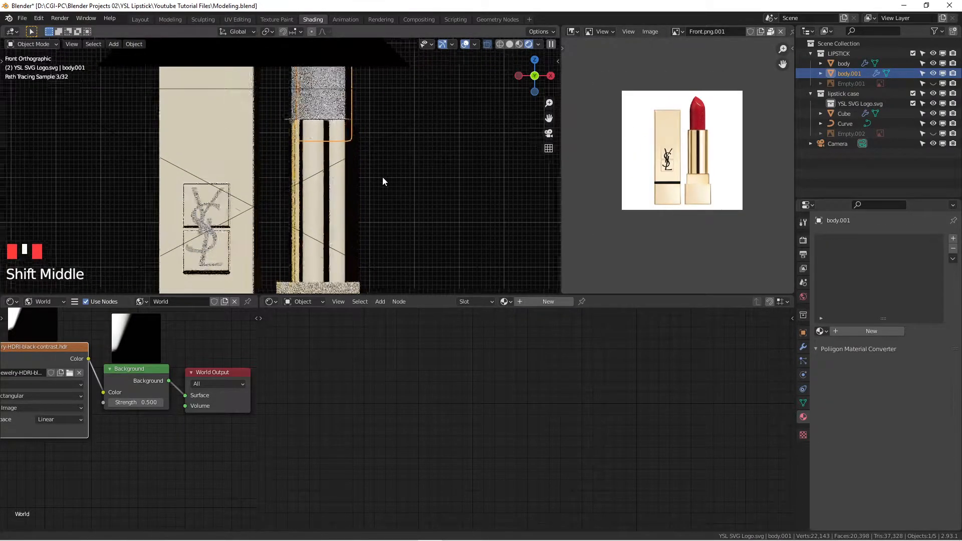
scroll(383, 179, "down", 2, "shift")
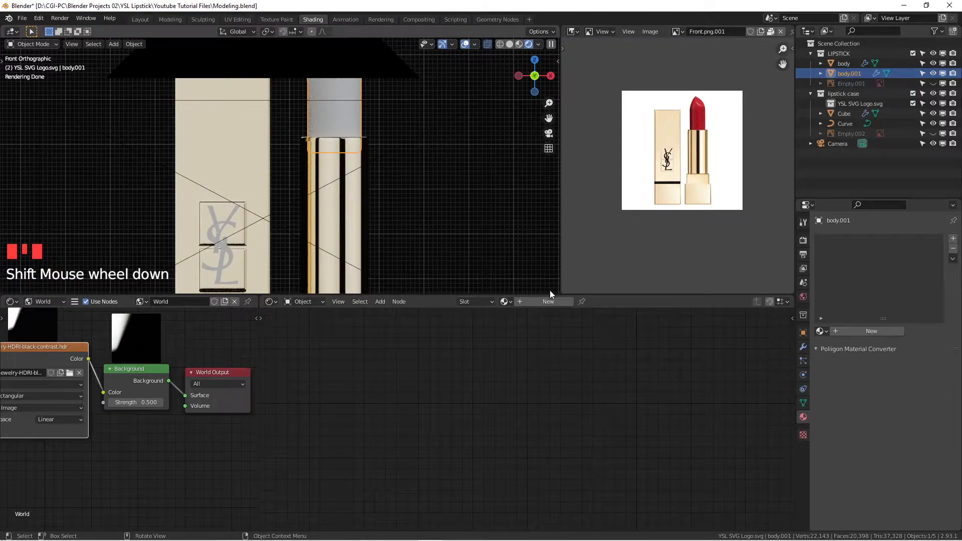
scroll(387, 160, "down", 2)
middle_click_drag(413, 161, 488, 173, "shift")
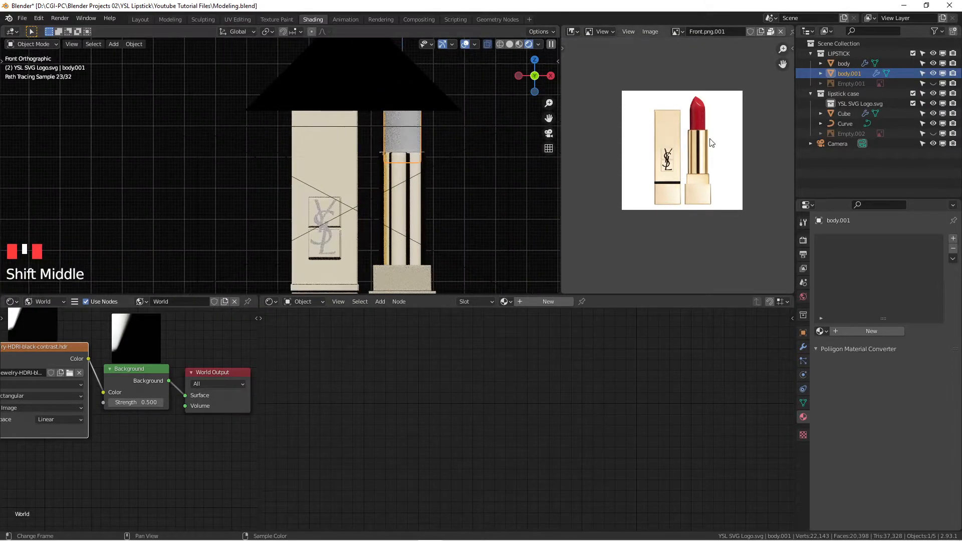
scroll(404, 134, "up", 2)
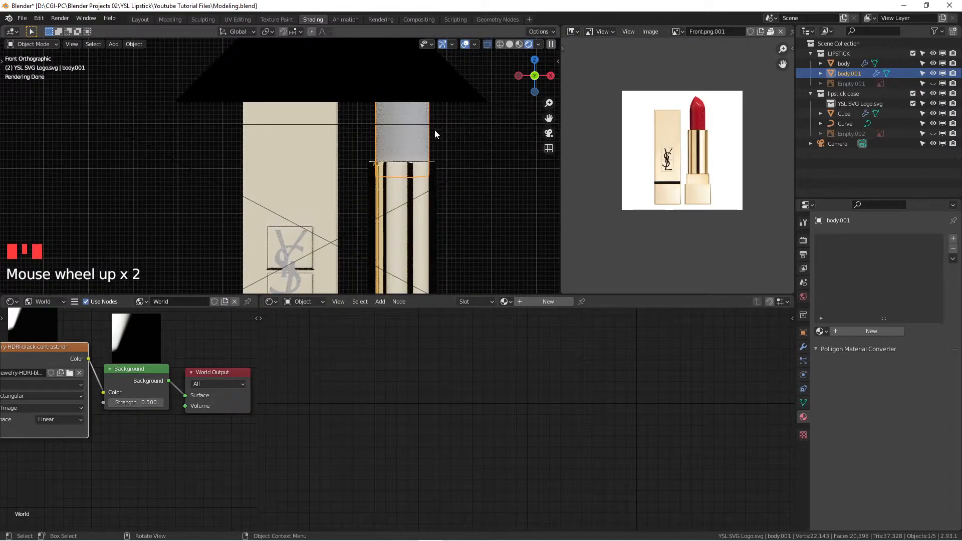
left_click(523, 301)
left_click(527, 302)
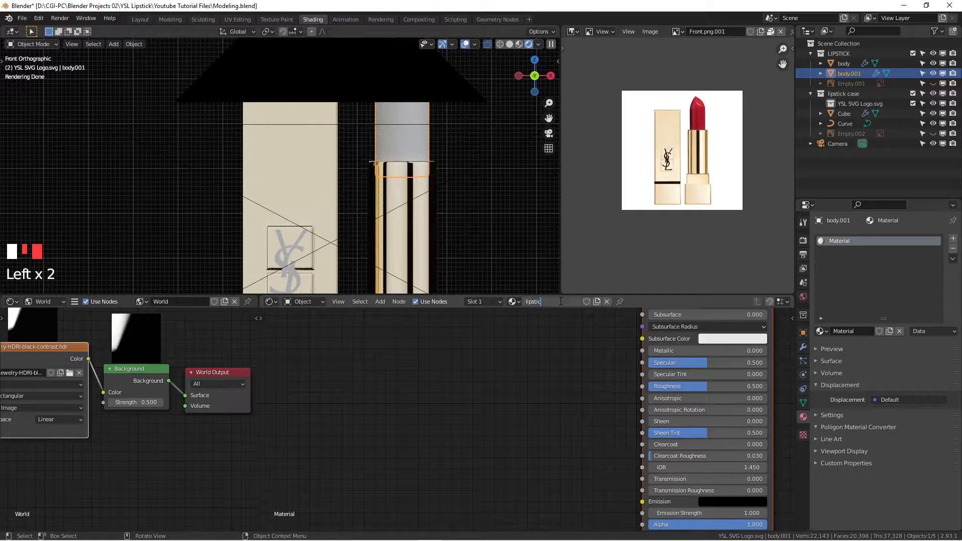
type("lipstick red")
key("Return")
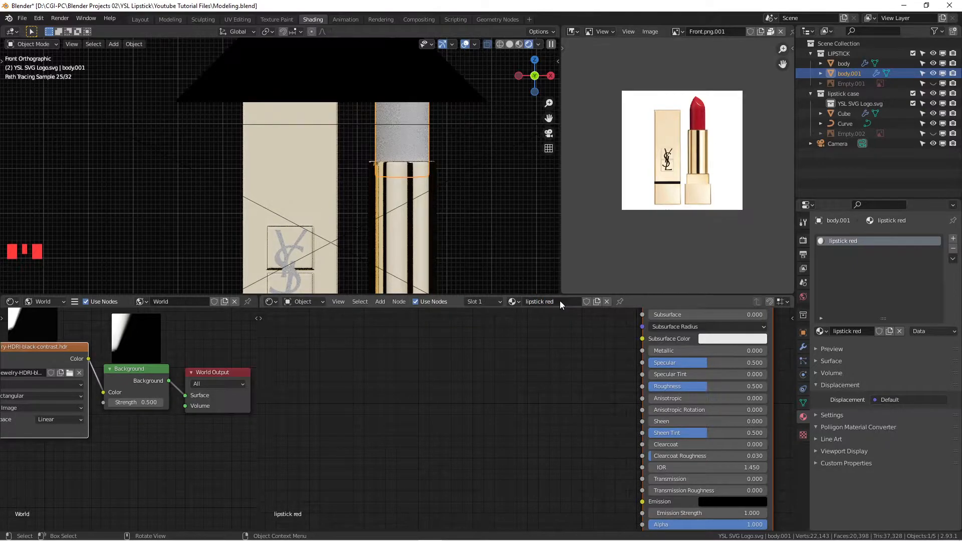
Set the lipstick red material's Base Color by sampling the red bullet near its tip in the reference image.
key("Home")
scroll(528, 398, "up", 4)
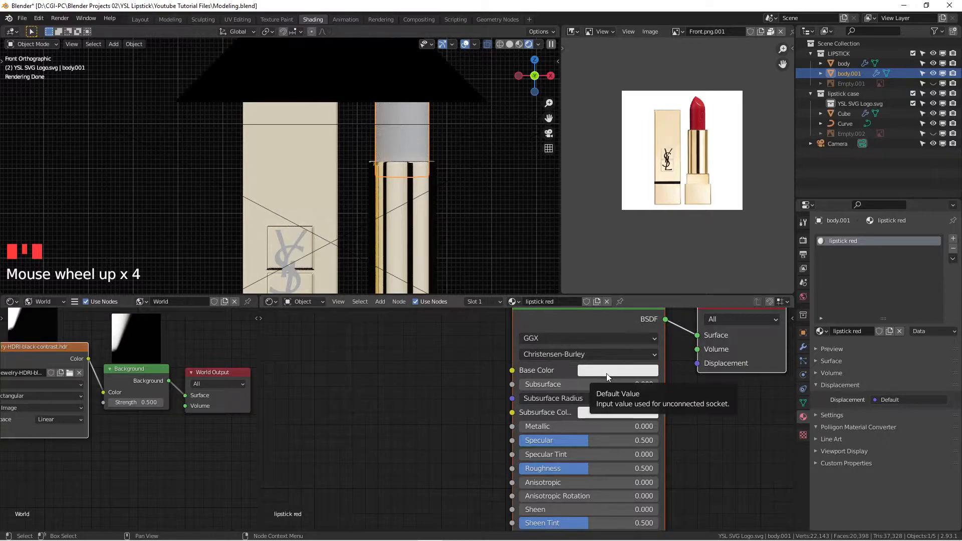
key("e")
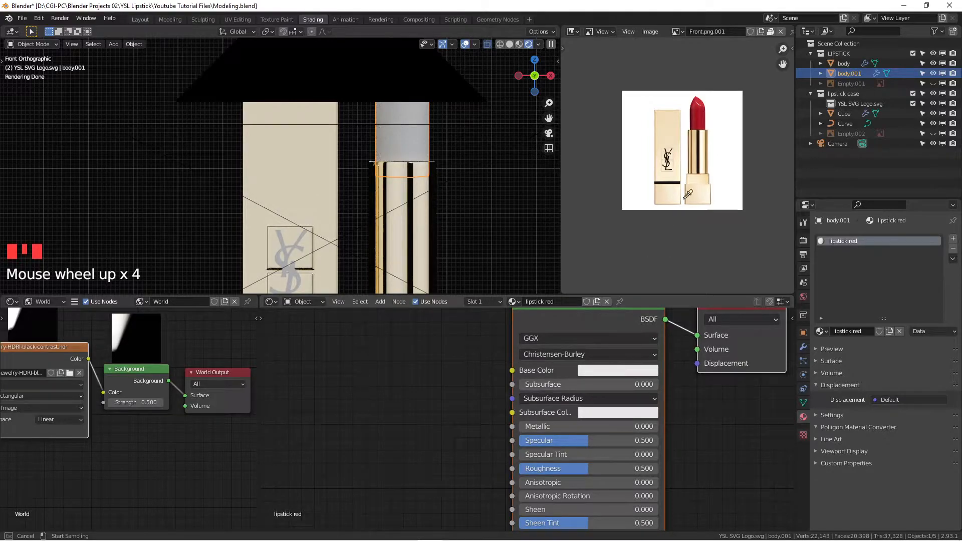
left_click(699, 105)
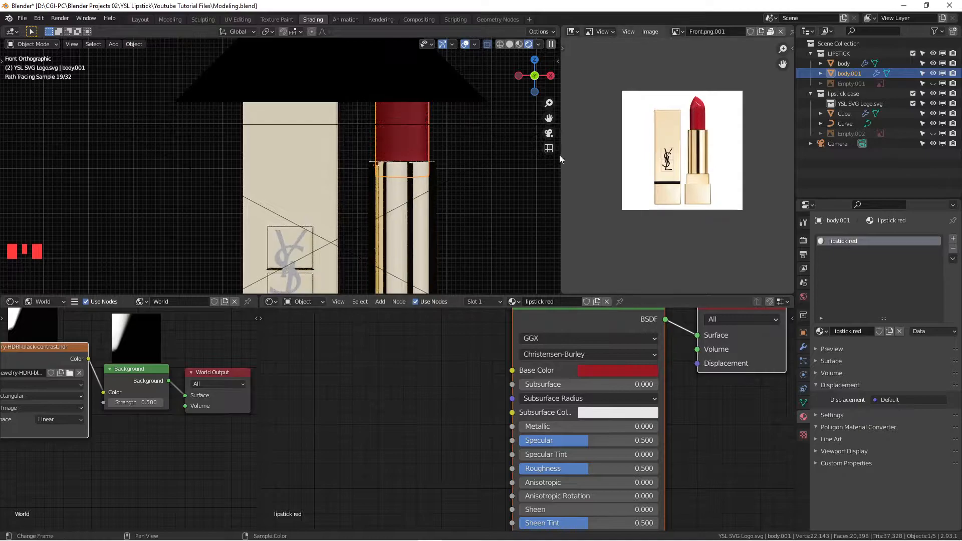
Look through the camera and limit the render region to the red lipstick bullet and the upper part of its tube.
scroll(413, 181, "down", 3)
key("KP_0")
middle_click_drag(348, 165, 330, 177, "shift")
scroll(330, 181, "up", 2)
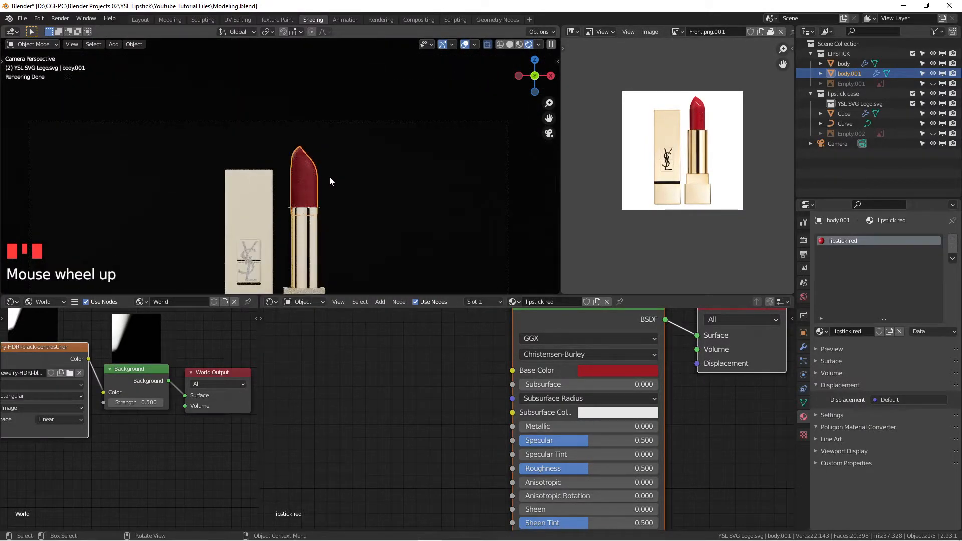
key("ctrl+b")
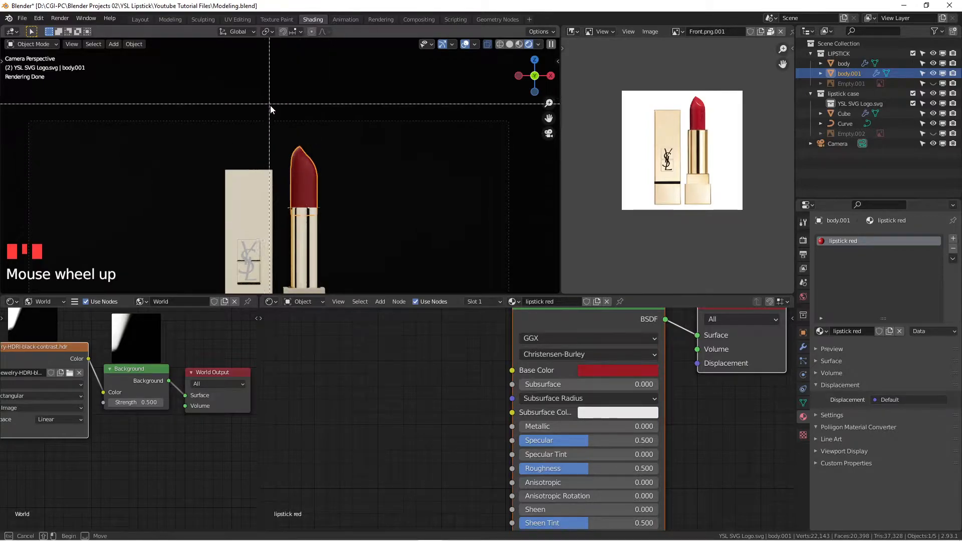
left_click_drag(279, 134, 326, 243)
scroll(318, 207, "up", 4)
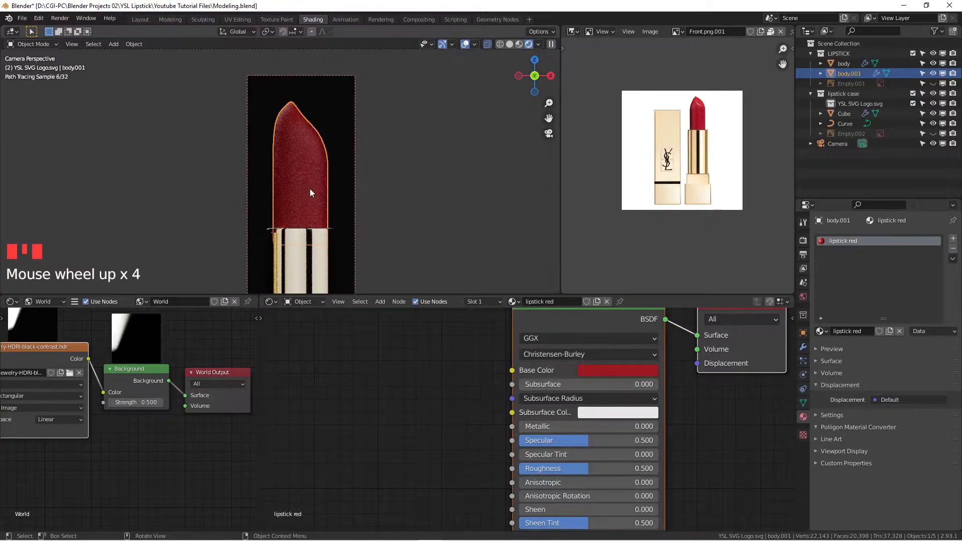
scroll(344, 208, "up", 4)
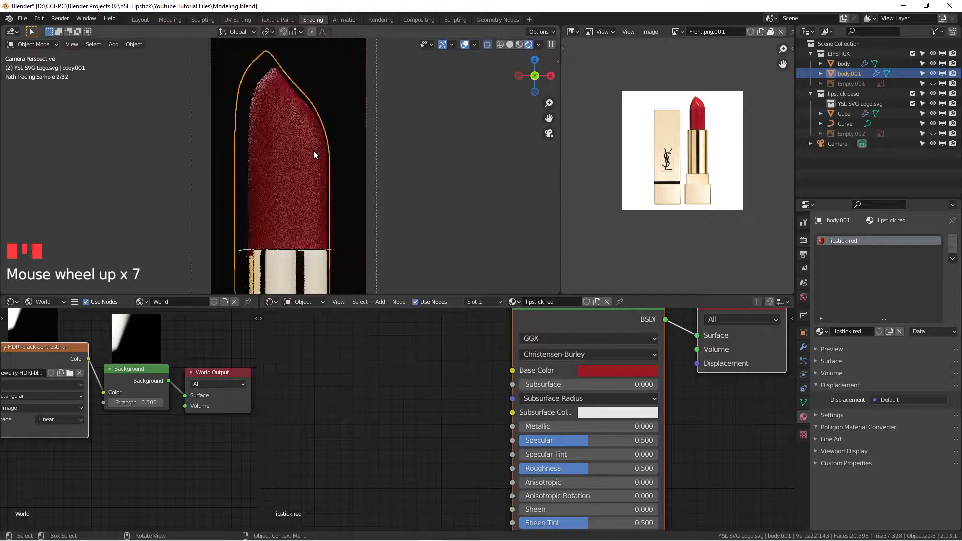
scroll(307, 153, "down", 1)
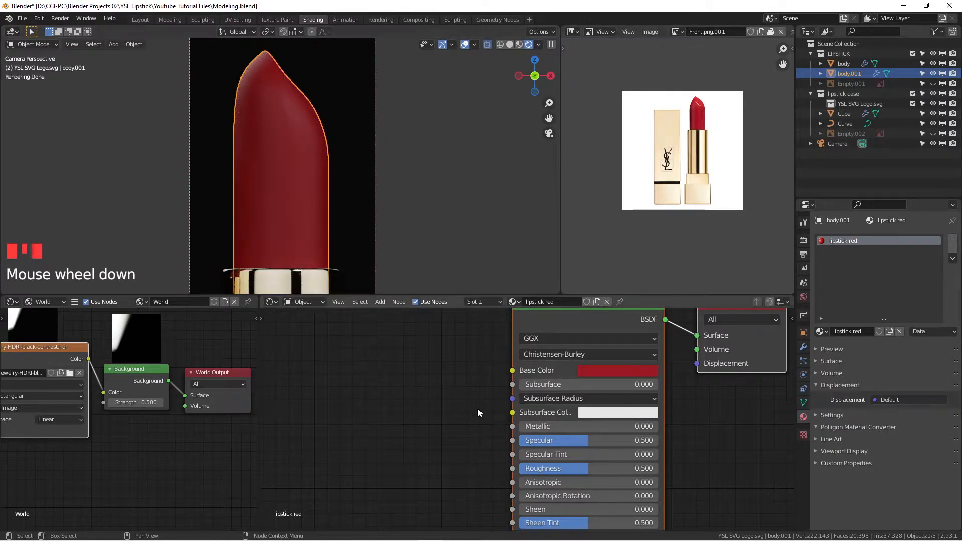
Compare the bullet with the reference photo and lower the lipstick red material's Roughness to 0.186.
middle_click_drag(482, 405, 474, 420)
scroll(570, 473, "down", 1)
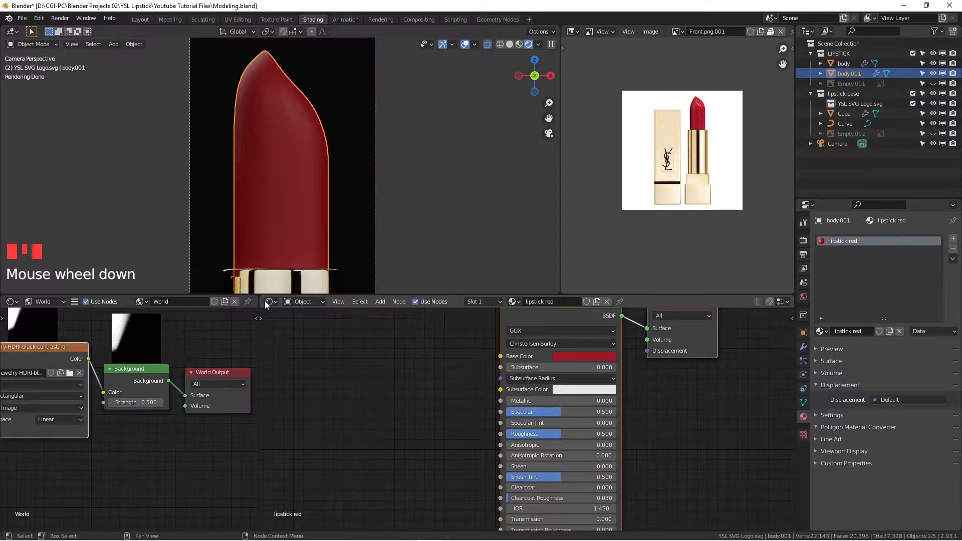
scroll(684, 158, "up", 4)
scroll(664, 91, "up", 3)
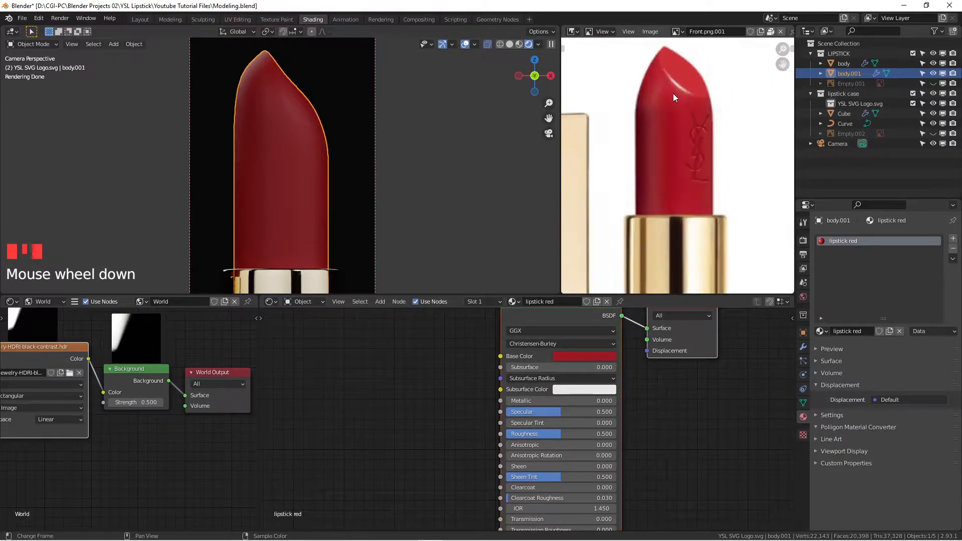
scroll(570, 458, "up", 2)
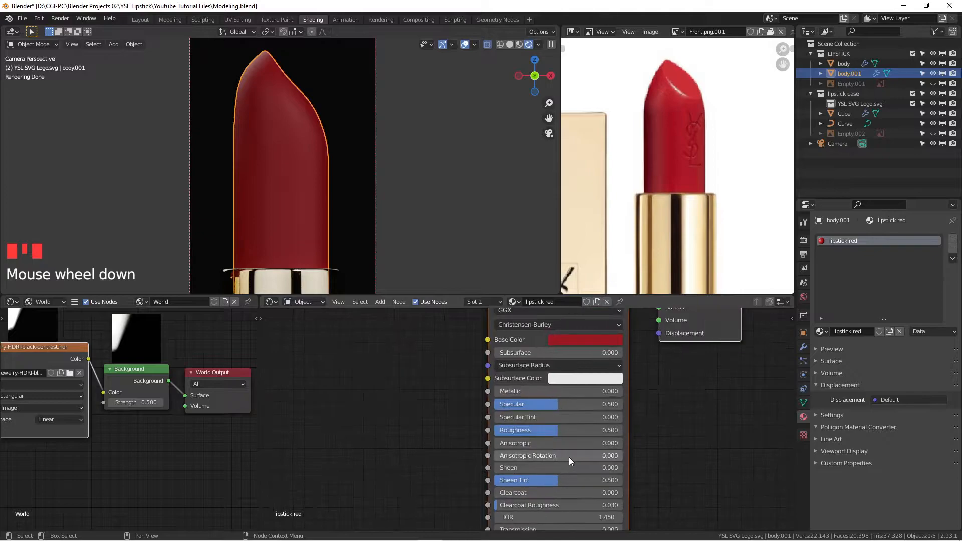
left_click_drag(566, 427, 509, 428)
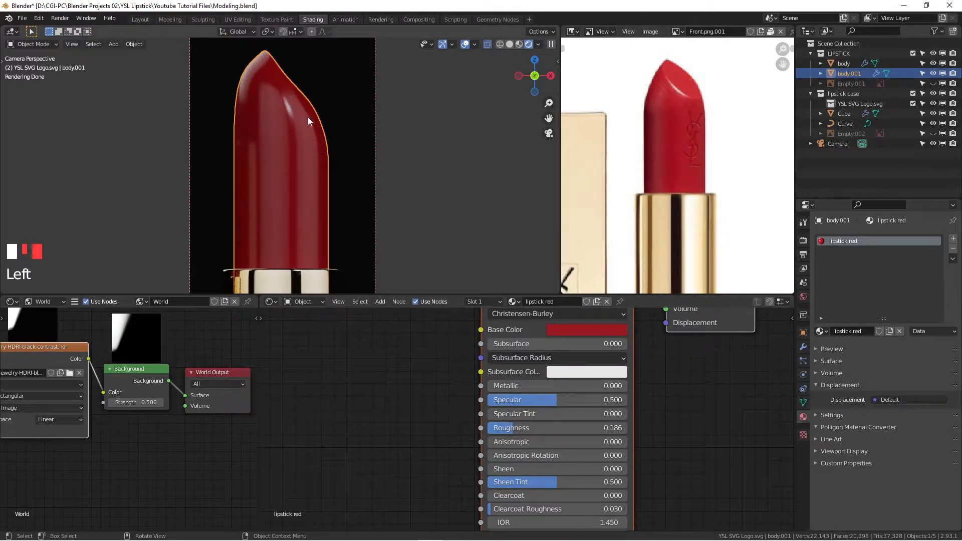
Examine the reflections on the red bullet up close and compare them with the embossed bullet in the reference photo.
scroll(289, 190, "up", 2)
middle_click_drag(290, 189, 324, 150, "shift")
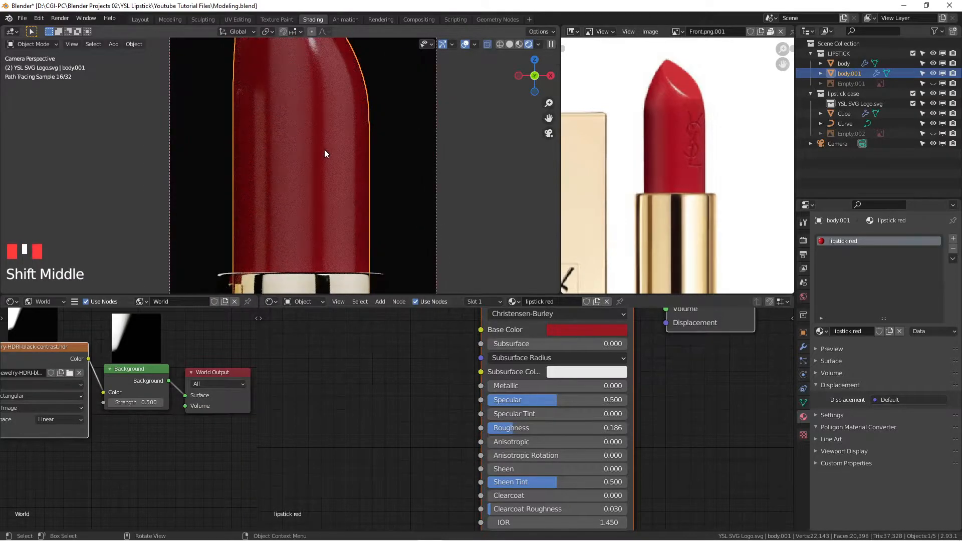
scroll(320, 206, "up", 3)
scroll(687, 146, "up", 3)
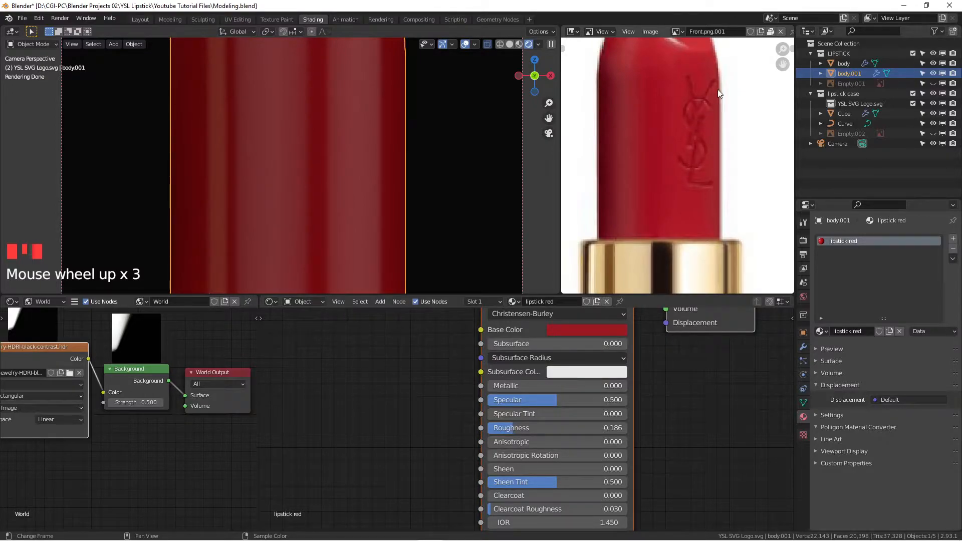
scroll(669, 151, "down", 3)
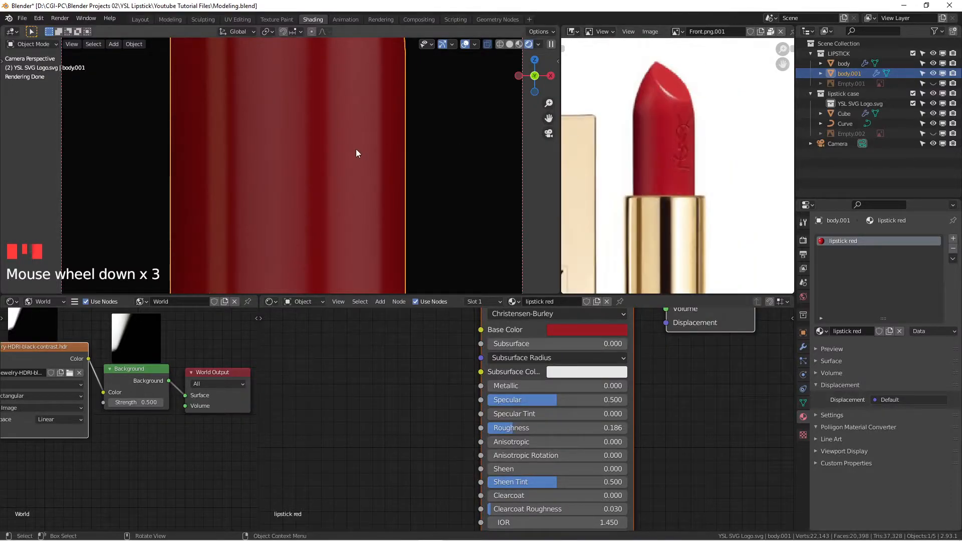
scroll(355, 150, "down", 3)
scroll(358, 151, "down", 1)
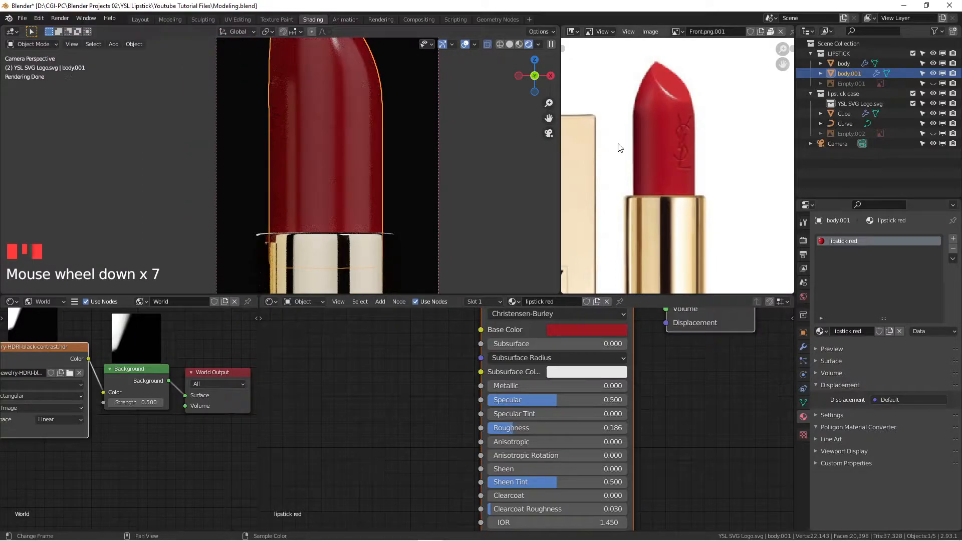
Set the lipstick red material's Sheen to 0.250, judging the effect on the rendered bullet.
middle_click_drag(553, 405, 626, 376)
scroll(571, 401, "down", 4)
middle_click_drag(524, 416, 485, 430)
scroll(491, 416, "up", 4)
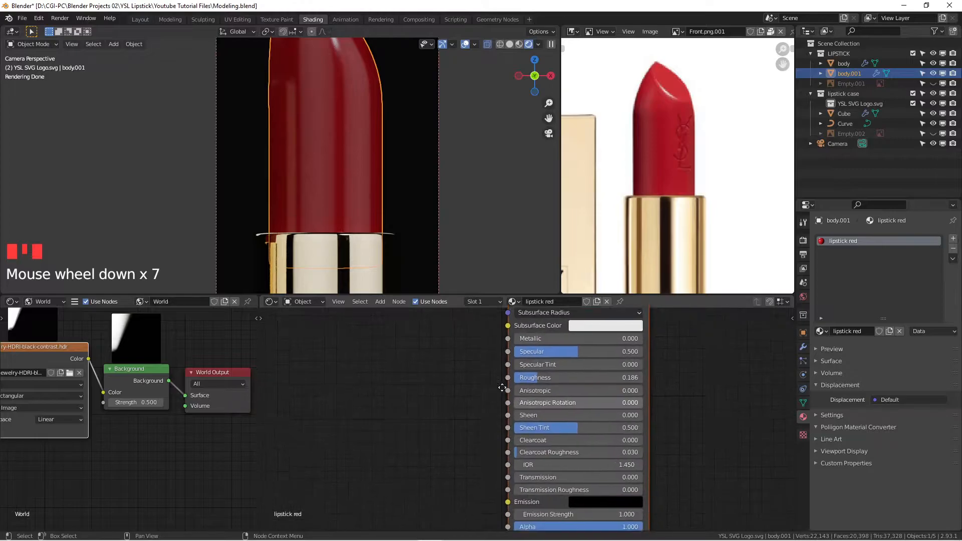
left_click_drag(521, 391, 544, 391)
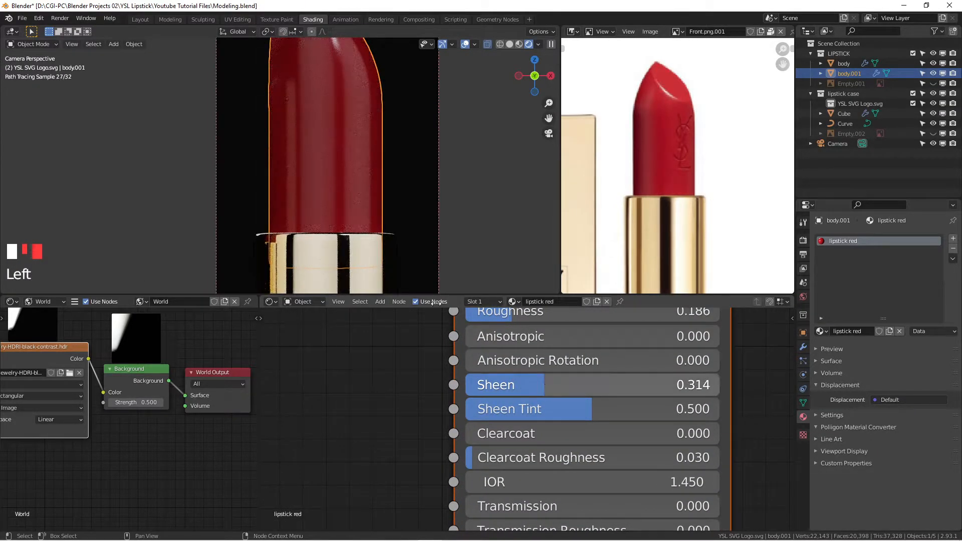
scroll(314, 242, "up", 4)
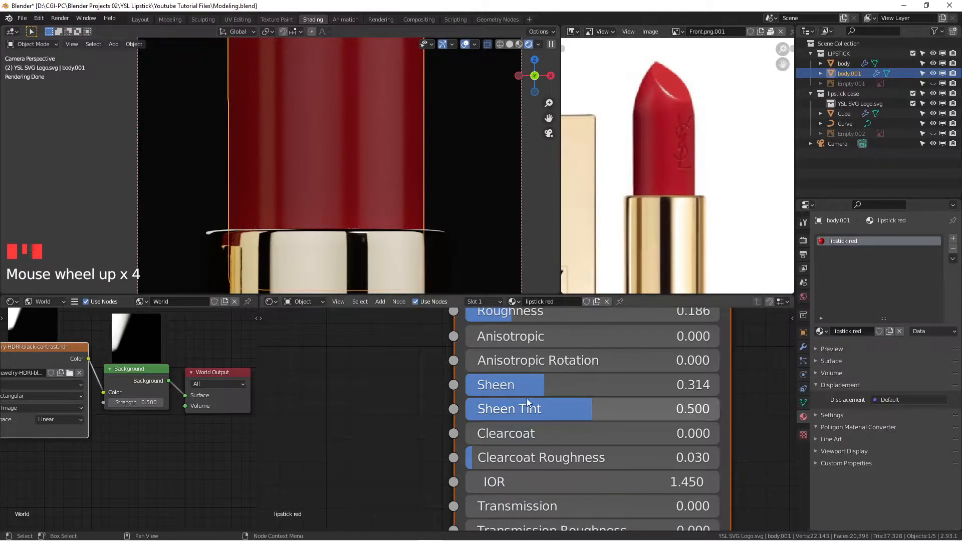
left_click_drag(538, 384, 529, 385)
scroll(393, 183, "down", 5)
scroll(516, 367, "down", 6)
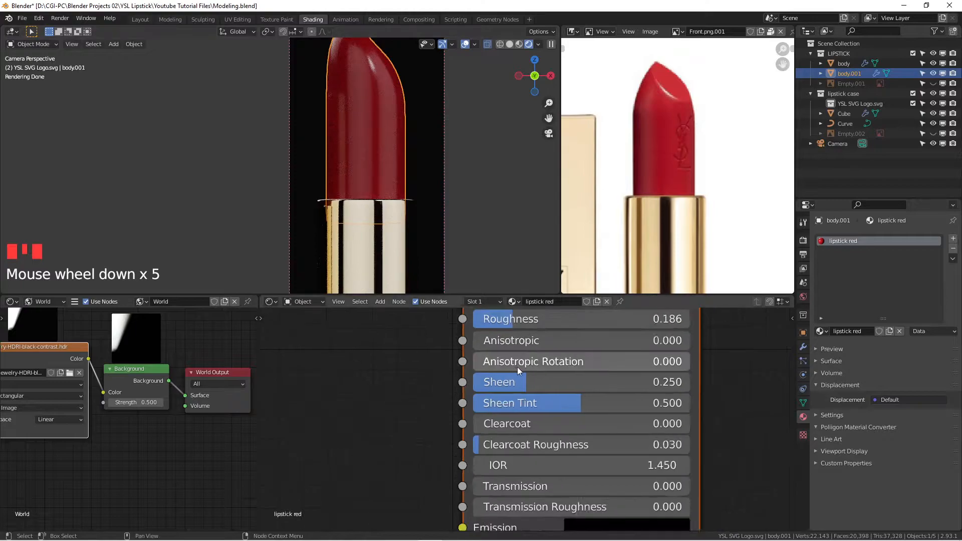
Examine the red bullet's surface in the render, from extreme close-up to the whole bullet, to judge the sheen.
middle_click_drag(610, 388, 648, 414)
middle_click_drag(646, 367, 608, 425)
scroll(601, 407, "down", 2)
scroll(350, 140, "down", 1)
scroll(353, 130, "up", 5)
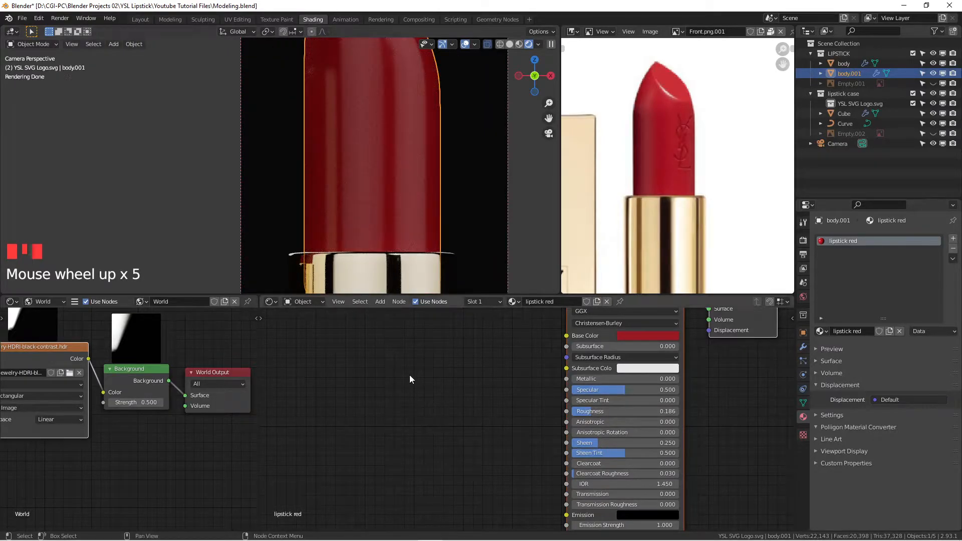
scroll(384, 204, "up", 4)
scroll(384, 204, "up", 3)
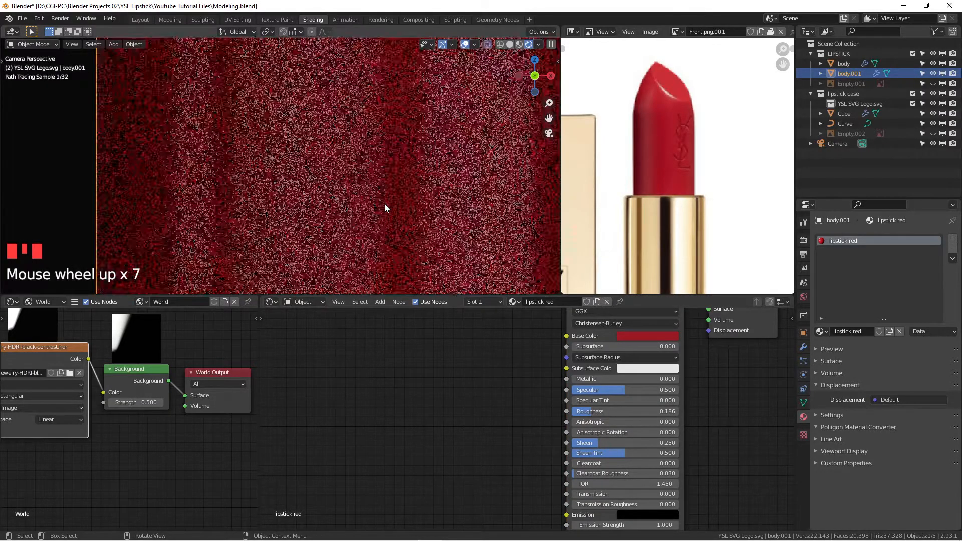
scroll(385, 204, "down", 10)
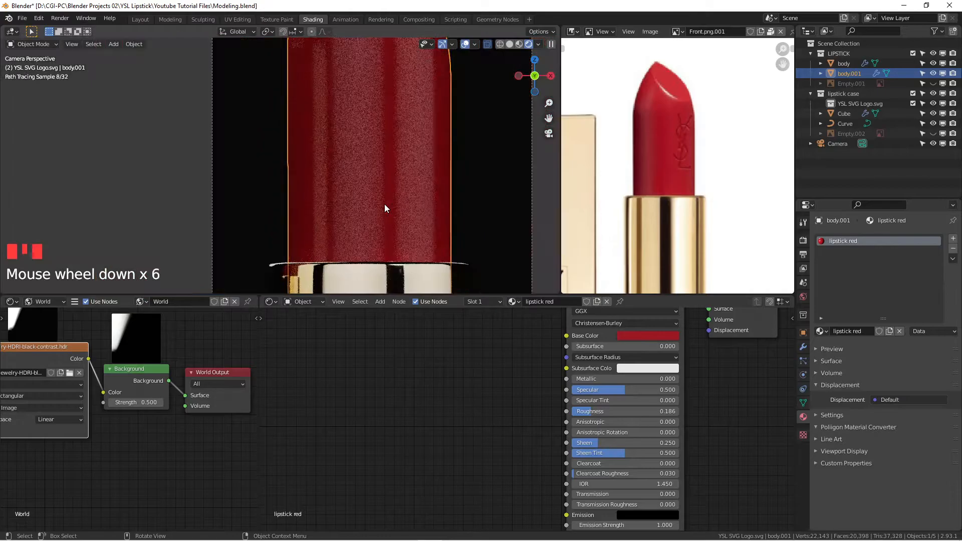
scroll(435, 196, "down", 2)
middle_click_drag(408, 195, 383, 194, "shift")
scroll(471, 379, "down", 3)
Move the Principled BSDF node below and away from the Material Output node to spread out the lipstick red node tree.
middle_click_drag(471, 379, 476, 448)
left_click_drag(608, 372, 552, 414)
left_click_drag(705, 368, 681, 336)
scroll(374, 389, "down", 2)
middle_click_drag(388, 393, 426, 361)
key("shift+a")
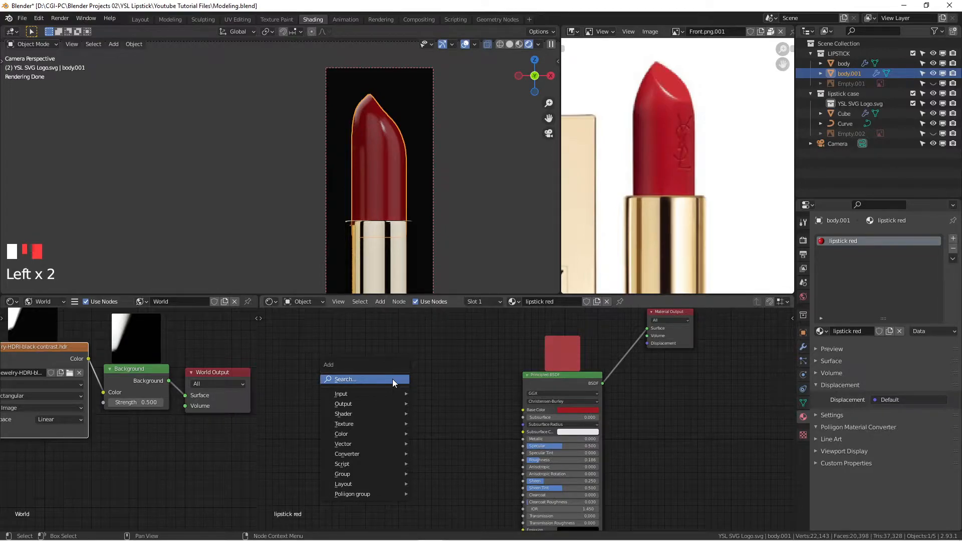
Study the bullet's embossed logo in the reference photo and realign the Principled BSDF and Material Output nodes side by side.
scroll(659, 153, "up", 5)
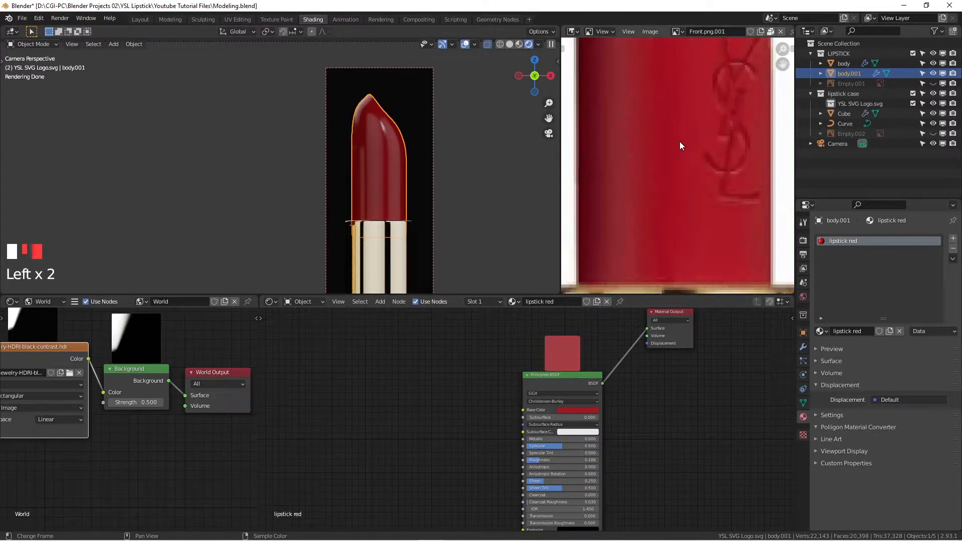
scroll(679, 141, "down", 3)
left_click_drag(549, 375, 395, 373)
left_click_drag(672, 314, 646, 386)
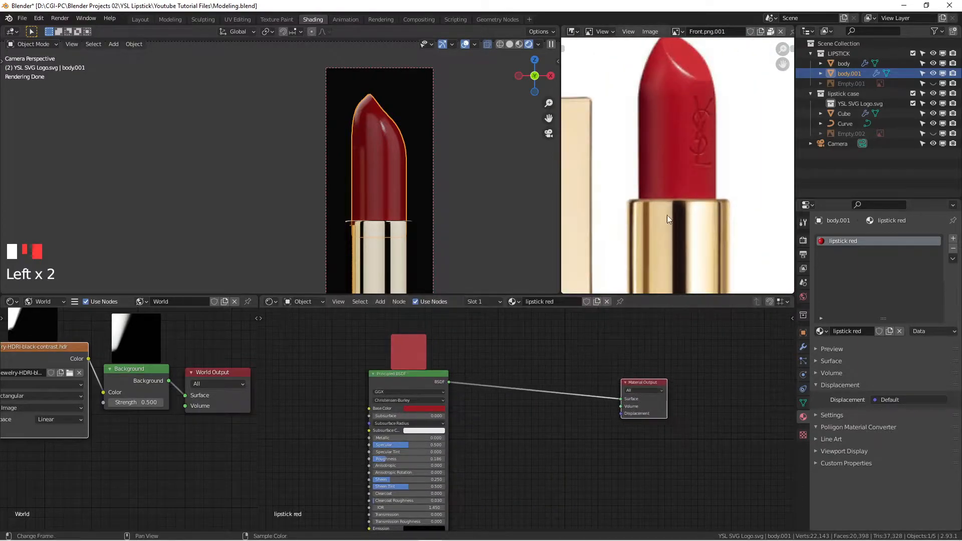
scroll(692, 143, "up", 3)
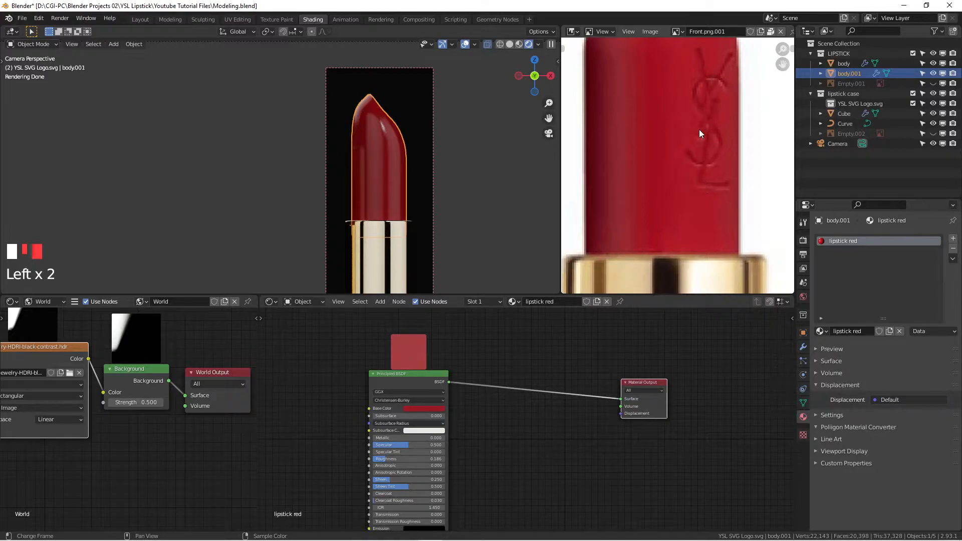
scroll(698, 76, "down", 3)
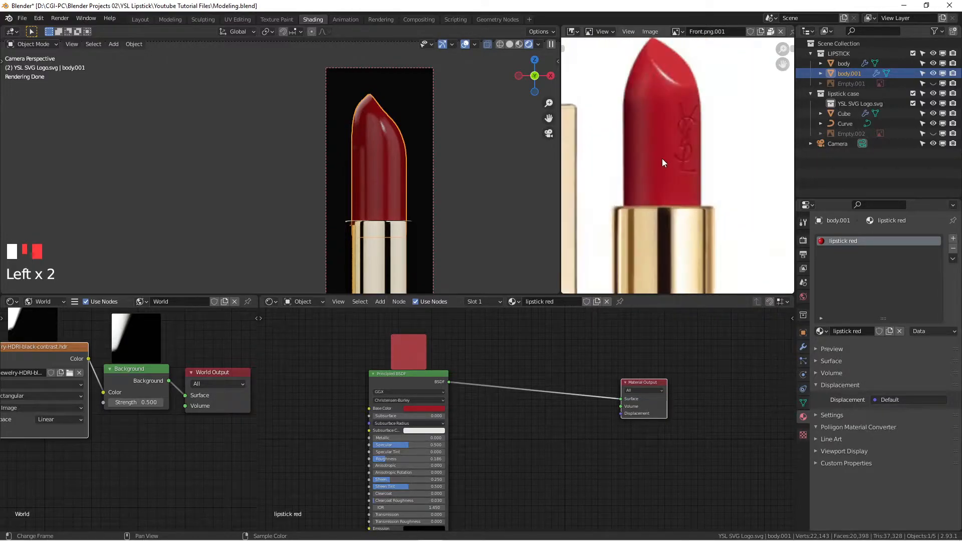
left_click_drag(430, 374, 537, 368)
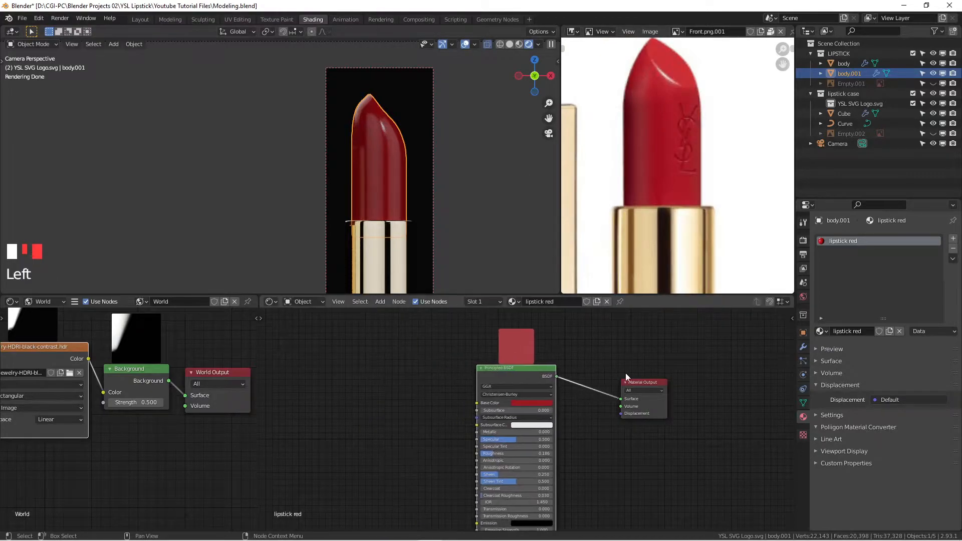
Place the Material Output node closer to the Principled BSDF node and inspect the red bullet's render up close.
left_click_drag(640, 381, 603, 364)
scroll(390, 166, "up", 4)
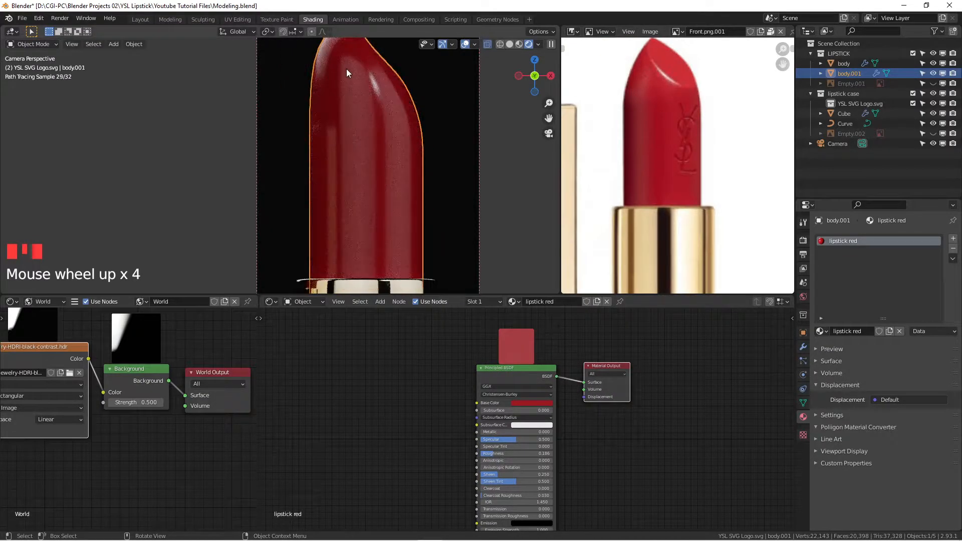
scroll(366, 166, "down", 2)
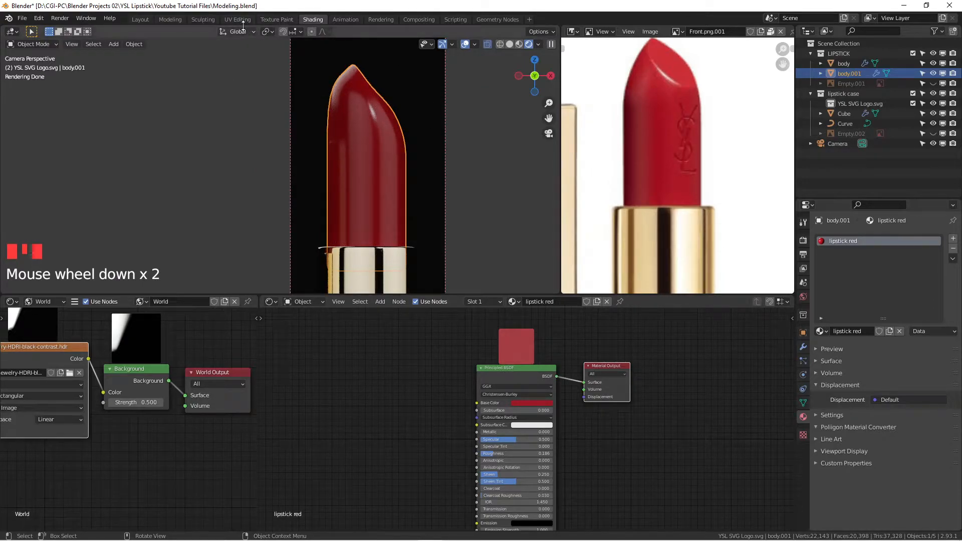
scroll(378, 132, "up", 1)
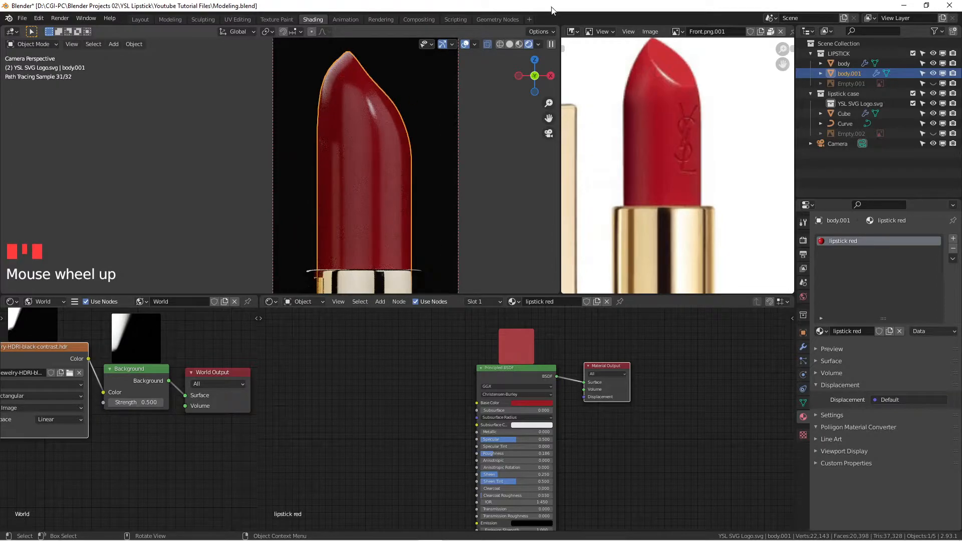
Switch to the UV Editing workspace and frame the upper part of the bullet's mesh for editing.
left_click(238, 19)
scroll(596, 273, "up", 5)
middle_click_drag(596, 273, 682, 244)
key("KP_1")
scroll(604, 235, "up", 5)
scroll(554, 236, "down", 3)
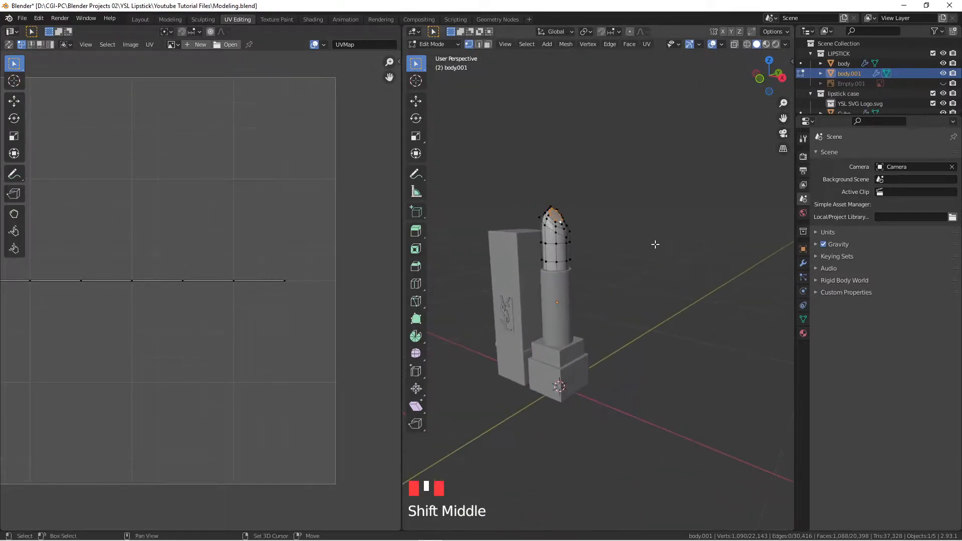
left_click_drag(537, 200, 596, 244)
scroll(571, 245, "up", 2)
middle_click_drag(550, 231, 630, 227)
scroll(631, 227, "up", 3)
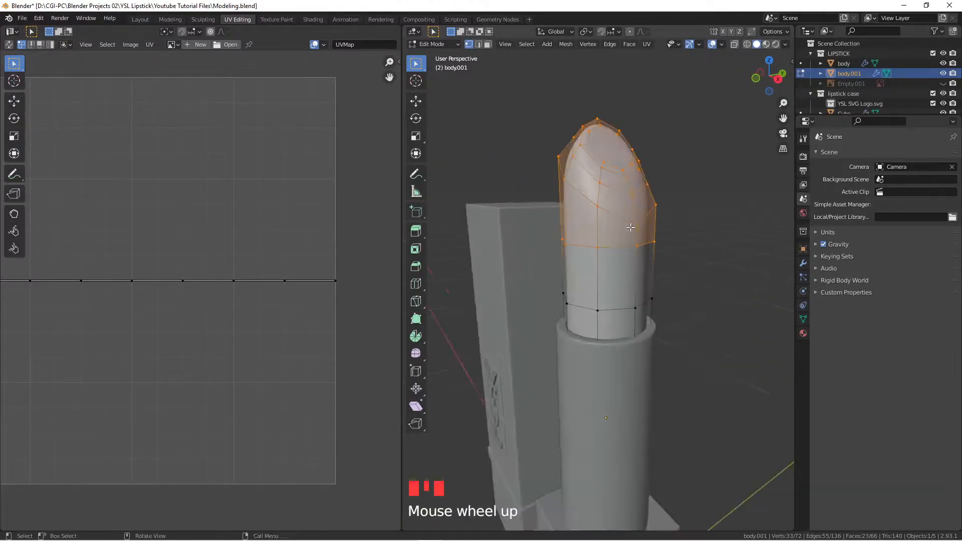
Select the slanted edge loop running around the bullet just below its tip.
left_click(622, 216)
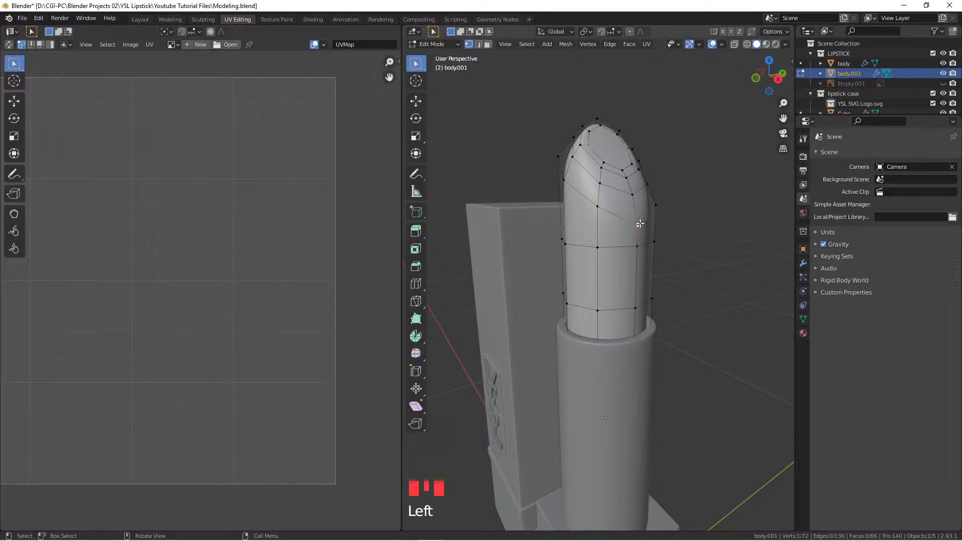
left_click(625, 220, "alt")
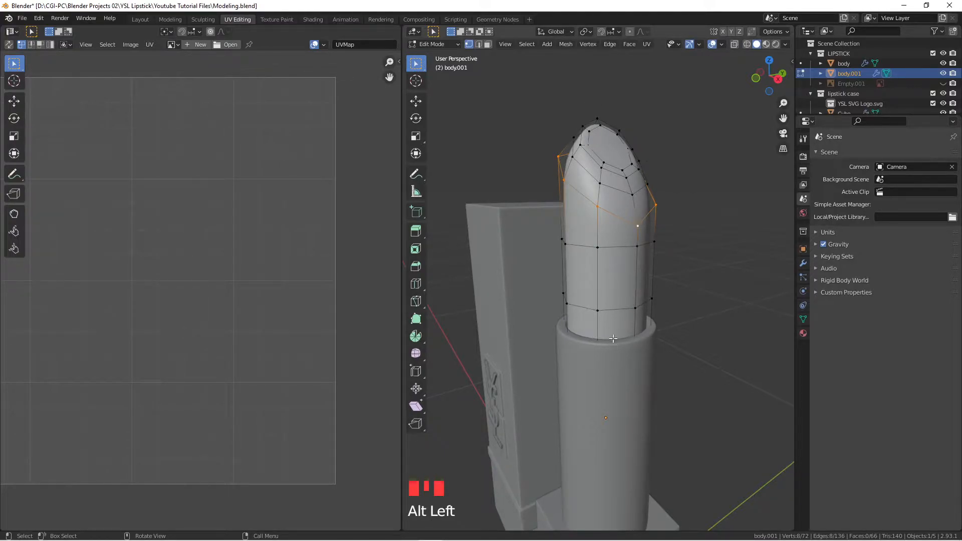
scroll(640, 246, "up", 2)
middle_click_drag(640, 246, 598, 253, "shift")
scroll(647, 269, "down", 2)
scroll(587, 256, "up", 1)
scroll(543, 233, "up", 2)
scroll(595, 253, "down", 1)
scroll(594, 254, "down", 1)
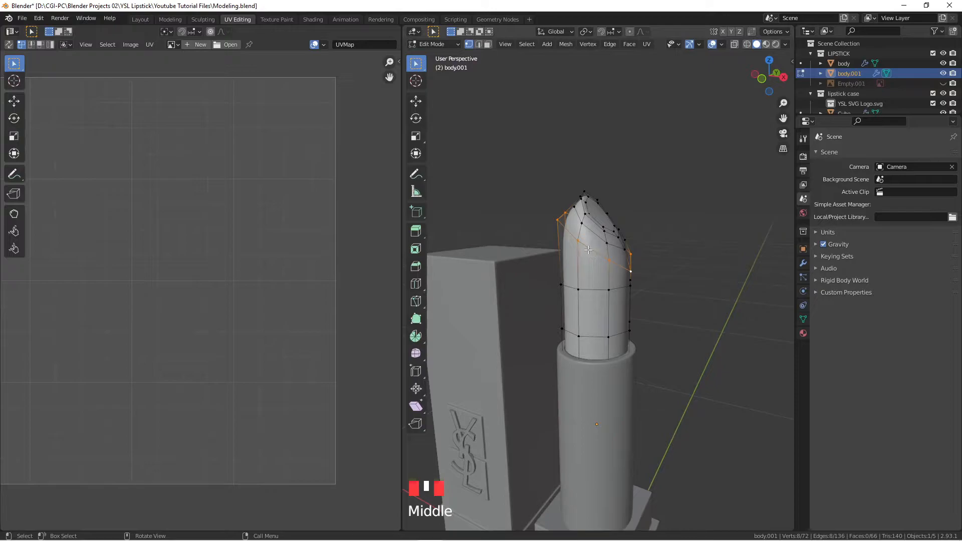
left_click(590, 250)
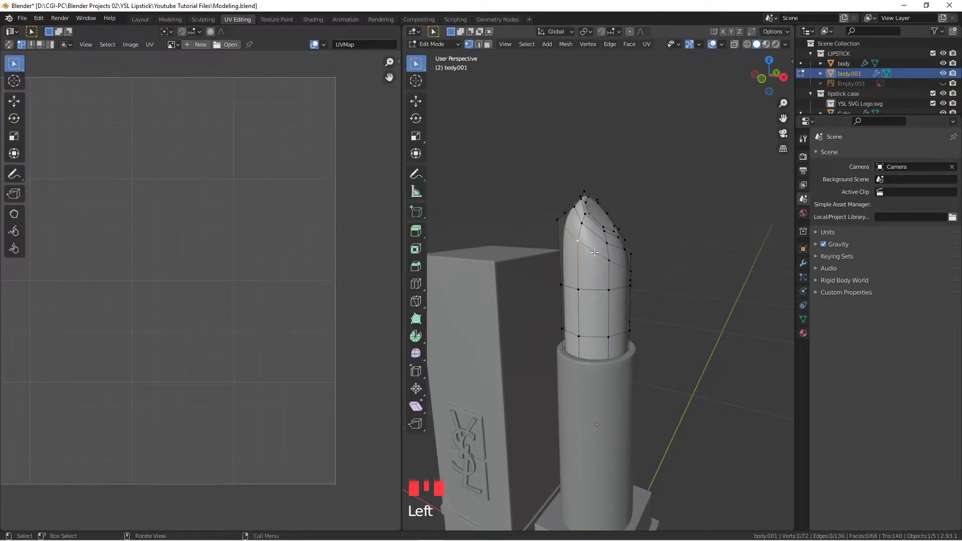
left_click(598, 253, "alt")
middle_click_drag(598, 253, 629, 245)
right_click(647, 242)
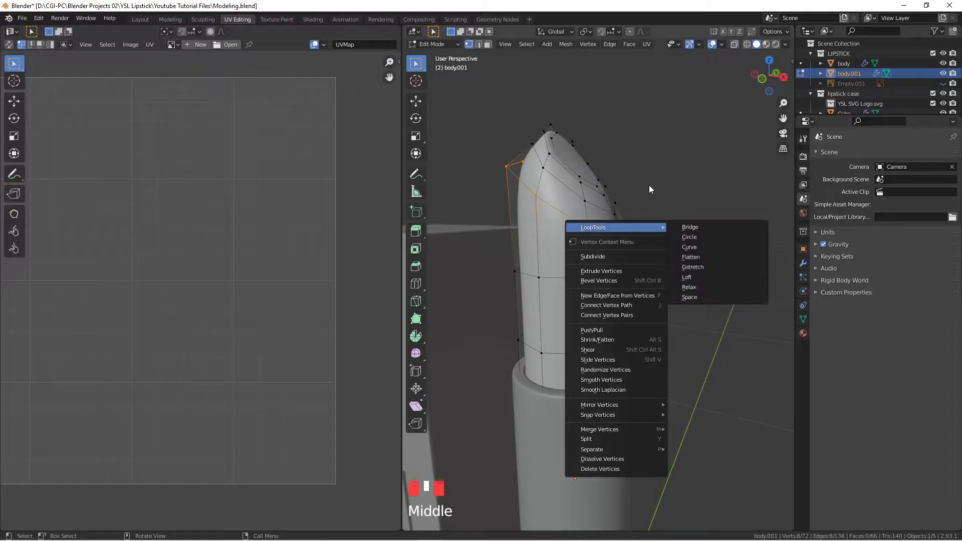
left_click(681, 176)
left_click(600, 236, "alt")
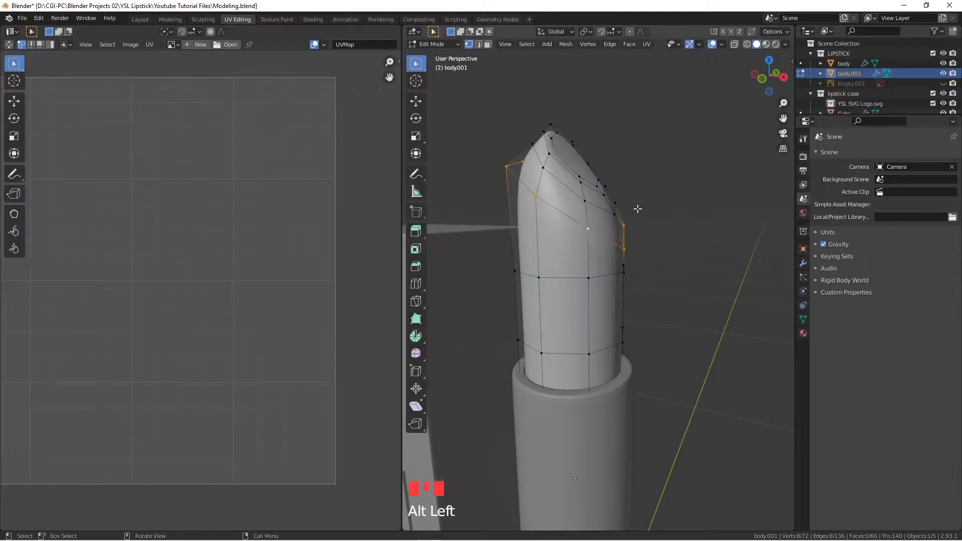
key("e")
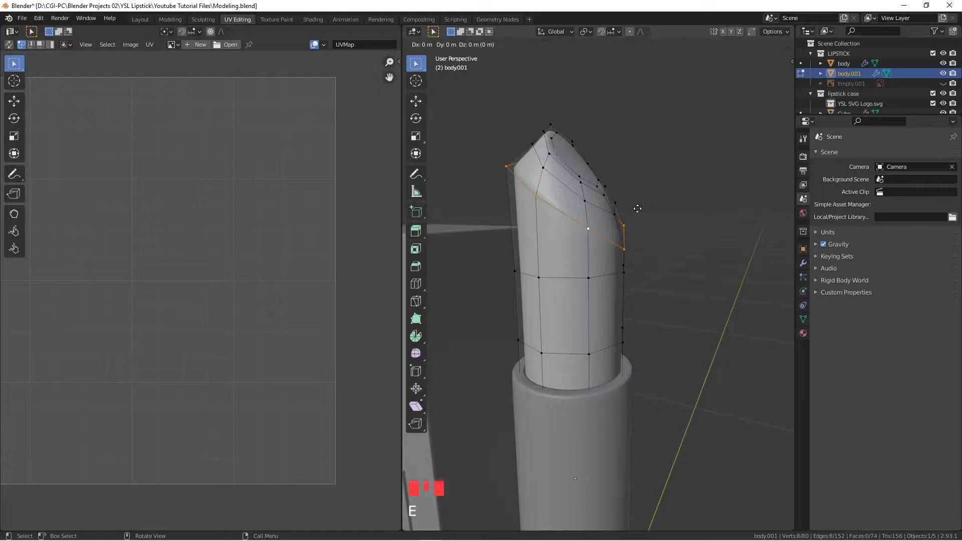
right_click(638, 208)
right_click(651, 206)
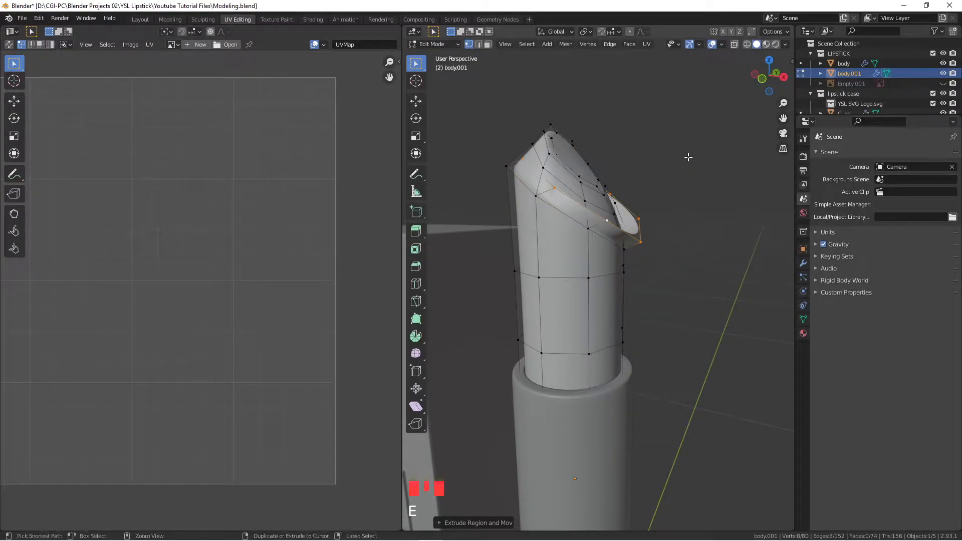
key("ctrl+z")
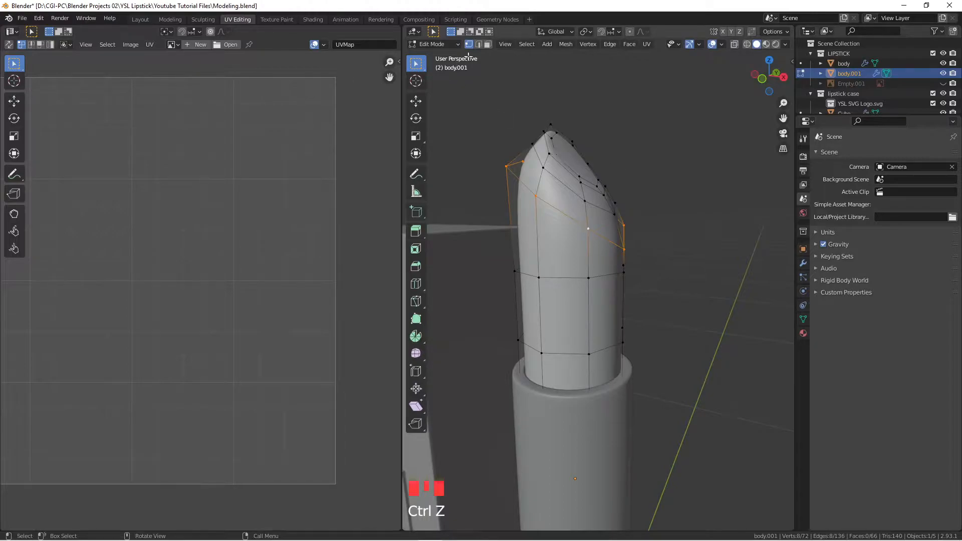
In edge select mode, mark the slanted loop below the bullet's tip as a UV seam.
middle_click_drag(533, 107, 603, 127, "shift")
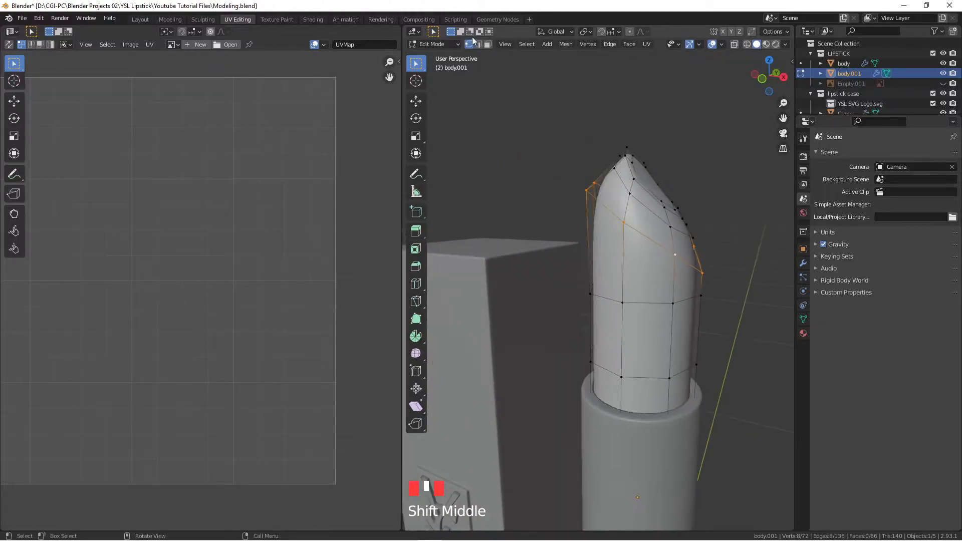
left_click(480, 44)
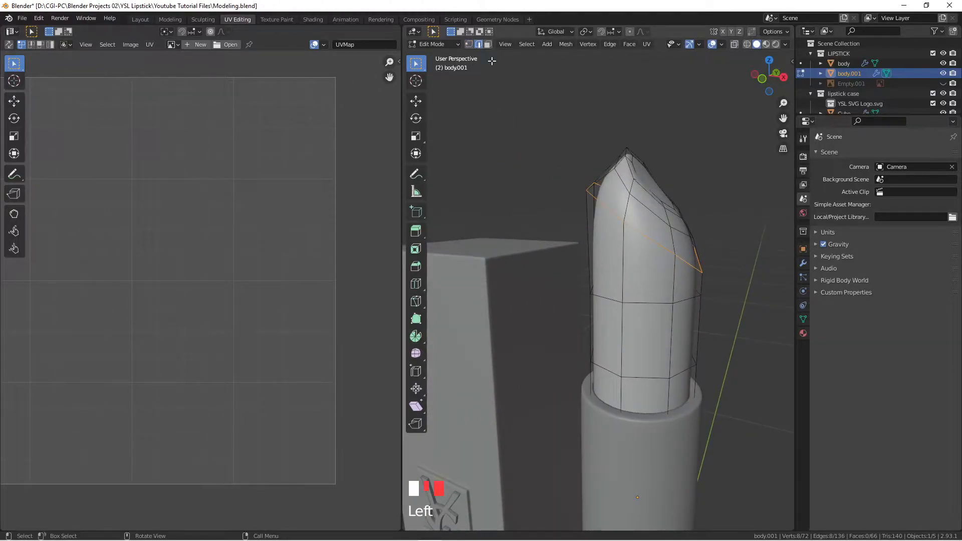
middle_click_drag(646, 237, 595, 191, "shift")
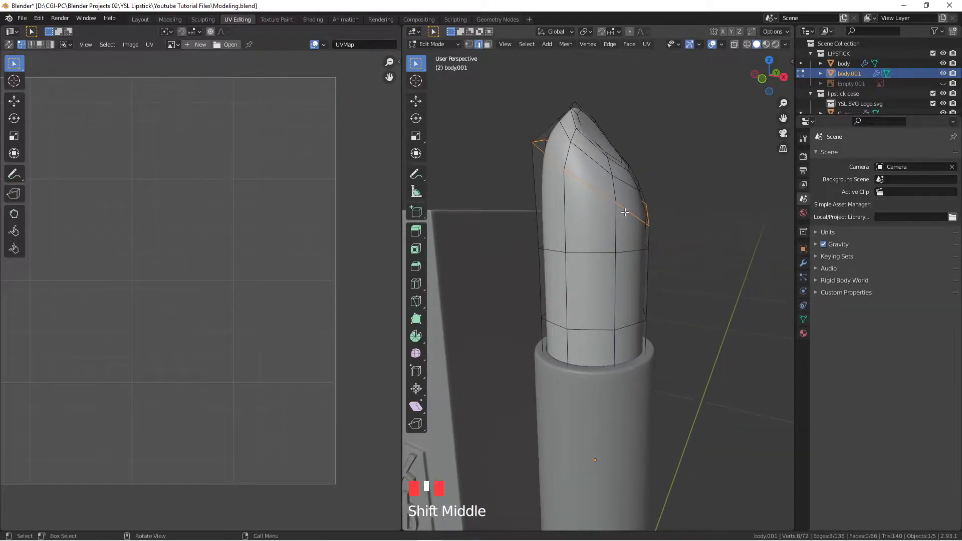
right_click(627, 209)
mouse_move(626, 195)
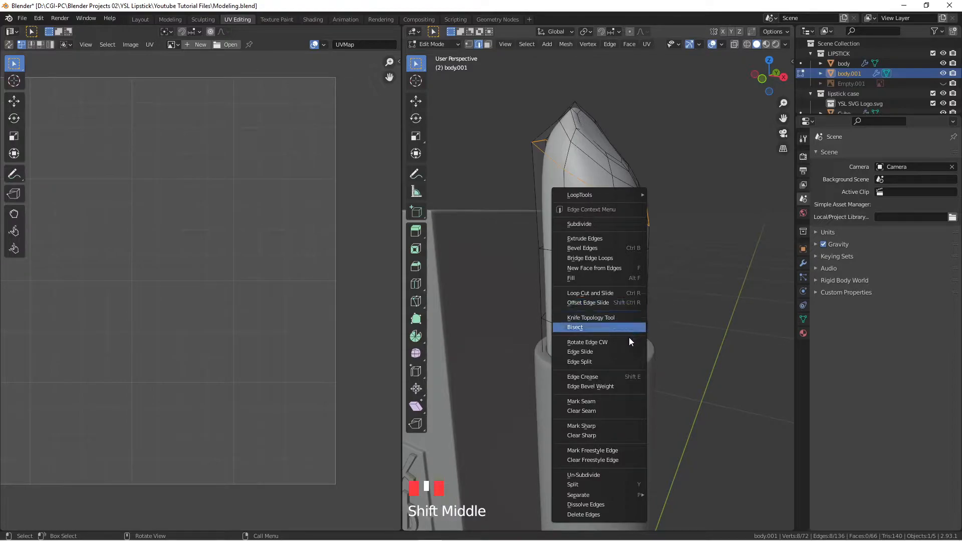
left_click(616, 402)
Isolate the bullet in local view and check the tip seam from all sides.
scroll(592, 185, "up", 2)
scroll(593, 185, "down", 2)
middle_click_drag(592, 185, 620, 213)
scroll(682, 306, "up", 1)
scroll(680, 306, "down", 2)
middle_click_drag(680, 306, 760, 249)
key("KP_Divide")
middle_click_drag(684, 215, 684, 211)
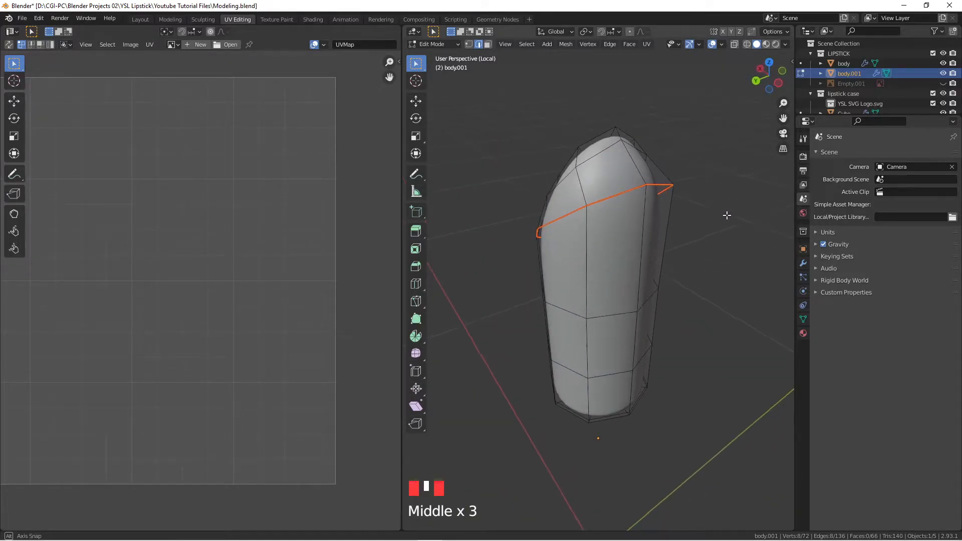
Select the vertical edge path from the tip seam down to the bullet's base and mark it as a seam.
left_click(643, 202)
middle_click_drag(646, 266, 634, 344)
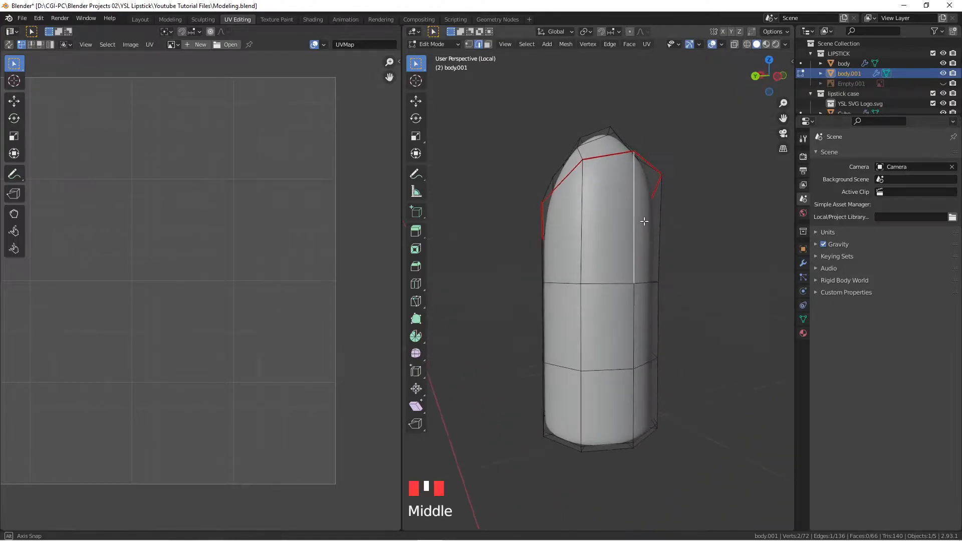
middle_click_drag(619, 427, 654, 397)
left_click(633, 331, "ctrl")
left_click(640, 339, "ctrl")
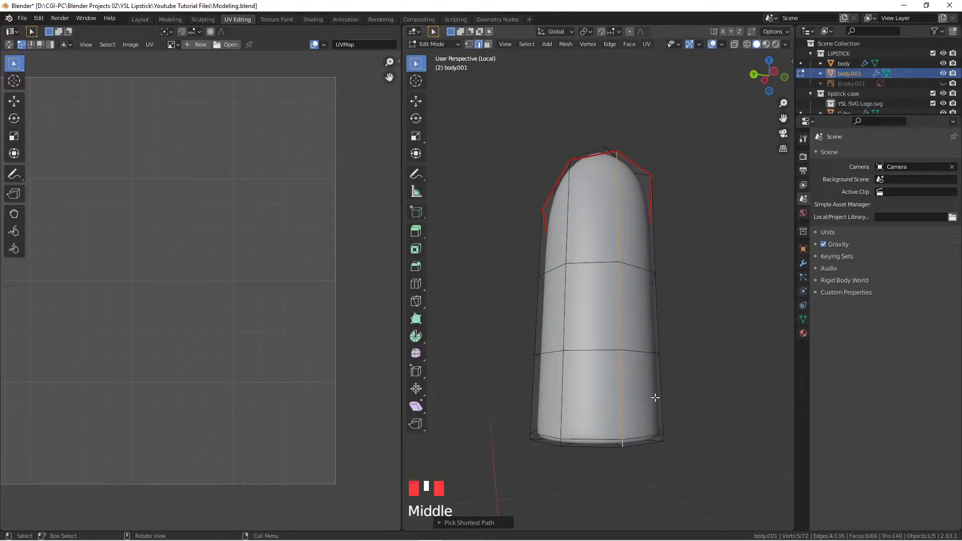
right_click(655, 398)
left_click(651, 394)
middle_click_drag(651, 393, 678, 361)
middle_click_drag(619, 329, 573, 350)
In vertex select mode, select the central base face, grow the selection over the whole bottom cap, and delete those faces.
left_click(469, 44)
scroll(591, 381, "up", 3)
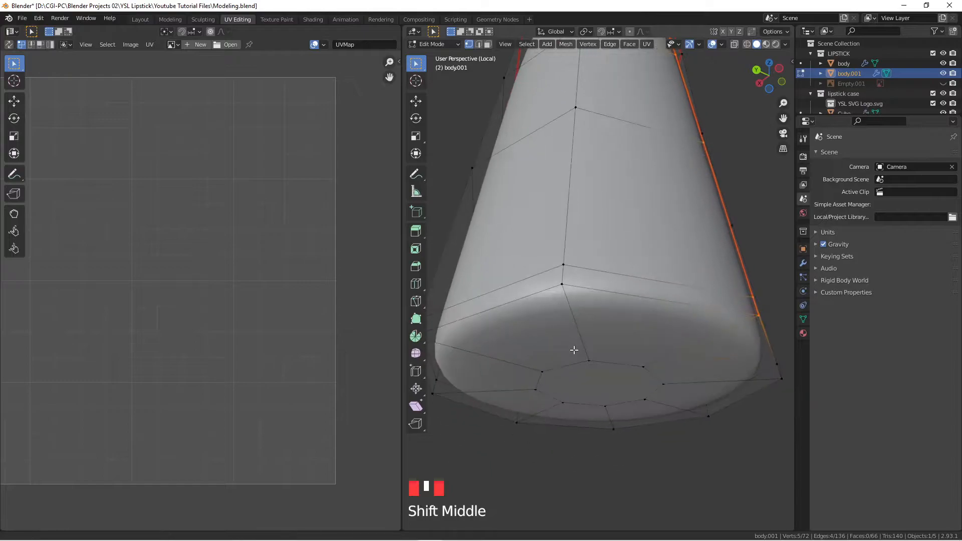
scroll(586, 327, "down", 2)
left_click(586, 326, "alt")
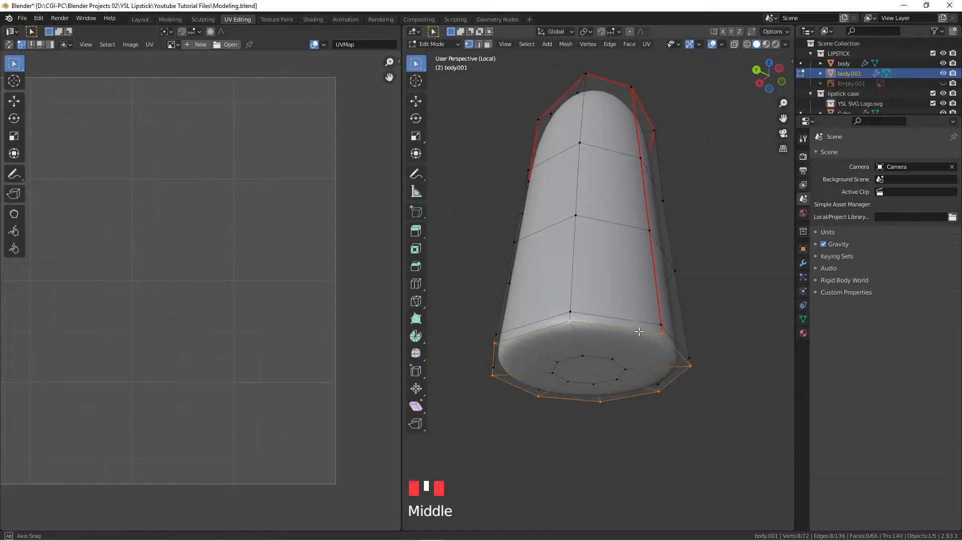
middle_click_drag(637, 333, 640, 329)
left_click(611, 344, "alt")
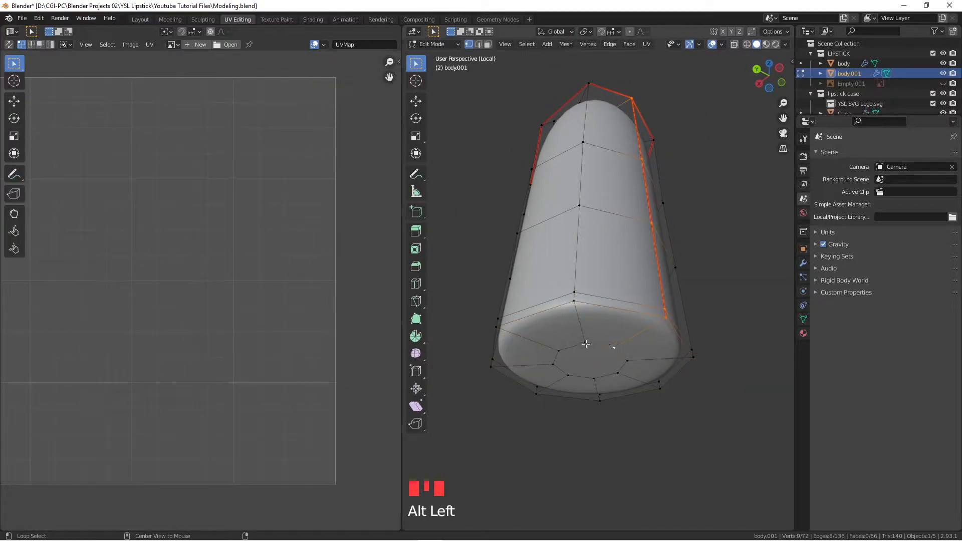
left_click(586, 343, "alt")
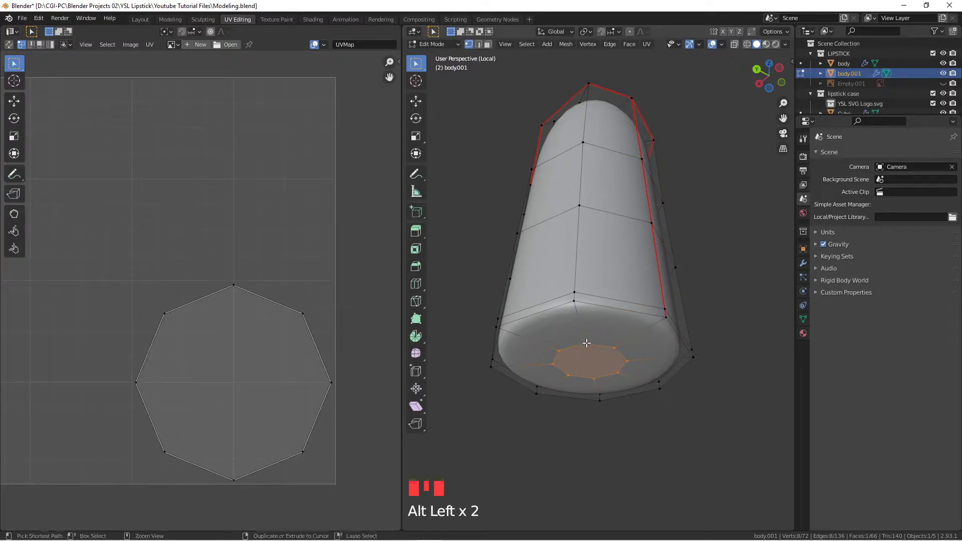
key("ctrl+KP_Add")
middle_click_drag(593, 356, 594, 359)
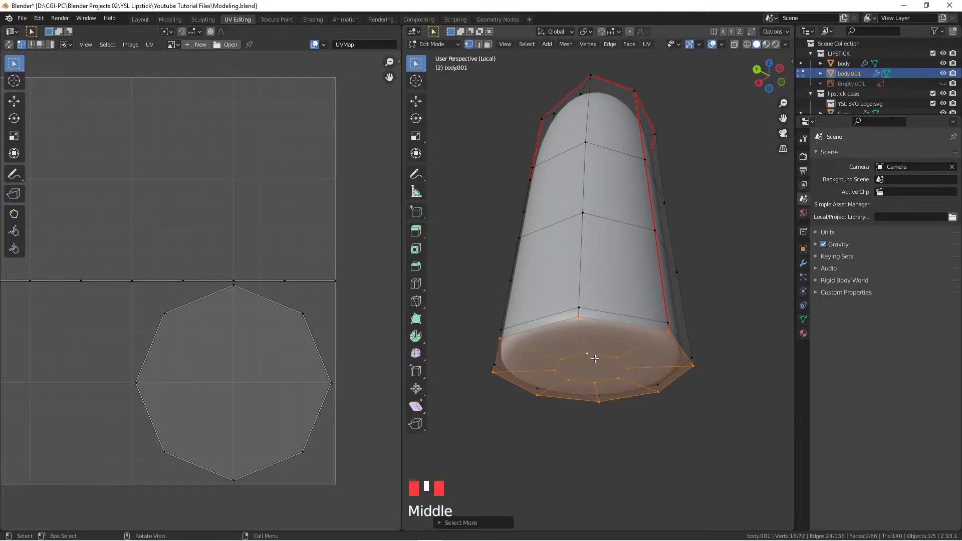
key("x")
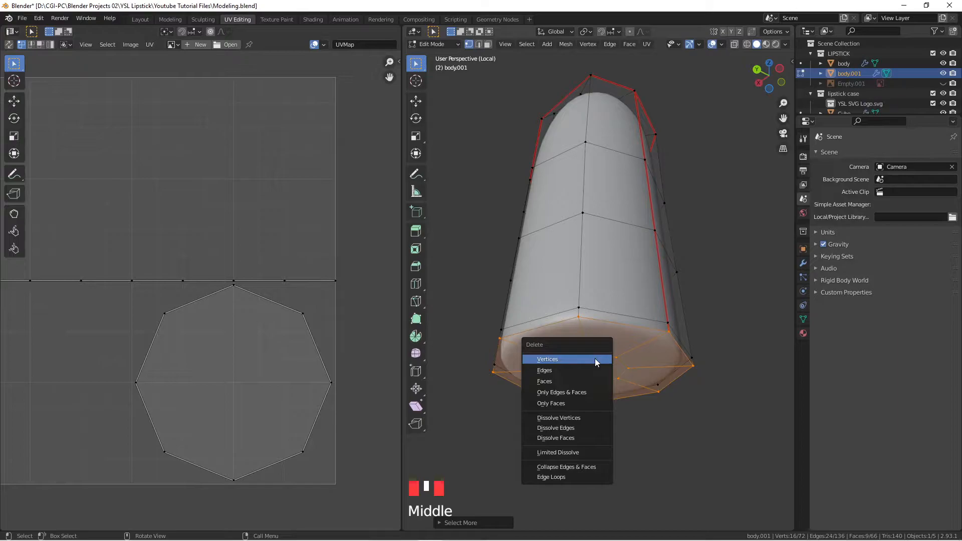
left_click(591, 379)
middle_click_drag(591, 379, 560, 386)
Select the bullet's entire mesh in front view and unwrap it along the marked seams.
key("Tab")
scroll(555, 316, "down", 4)
scroll(548, 227, "up", 3)
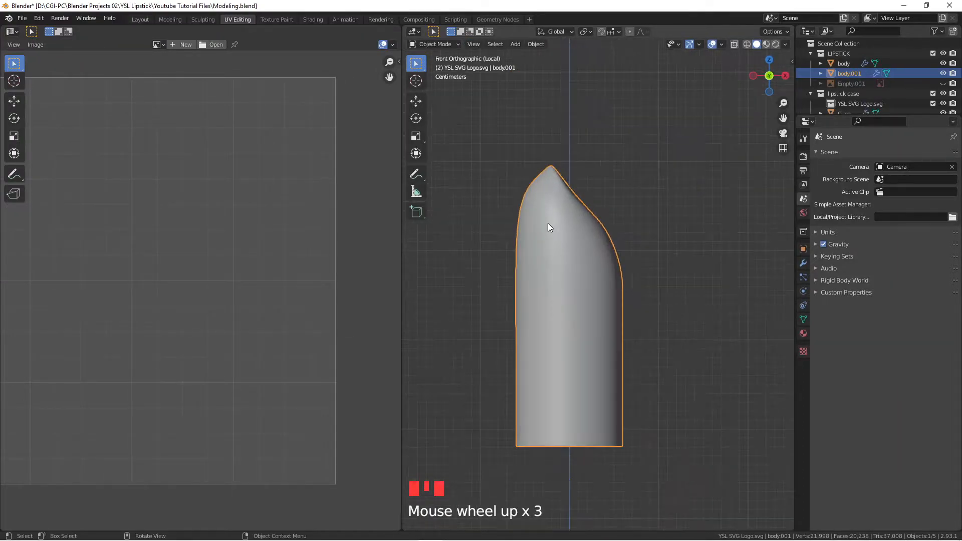
left_click(548, 225)
key("Tab")
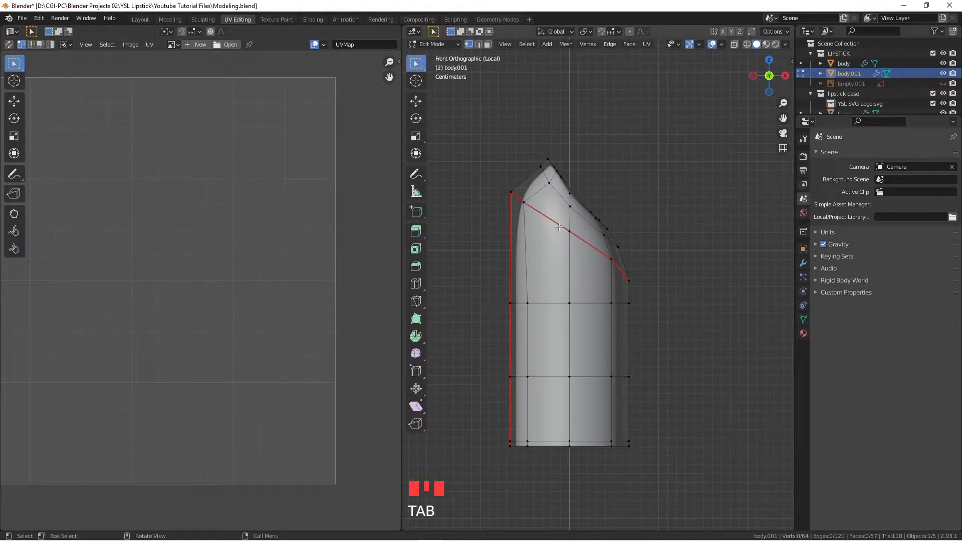
key("a")
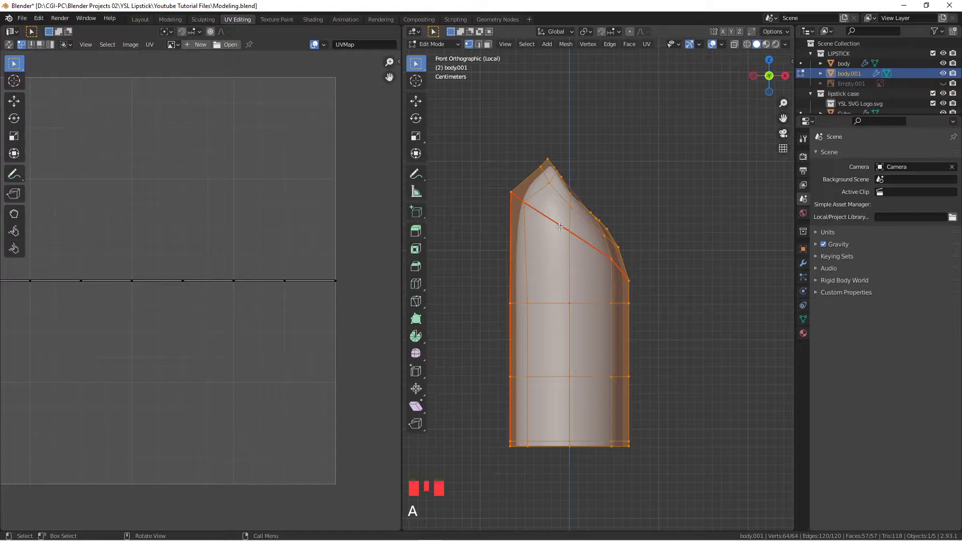
right_click(559, 227)
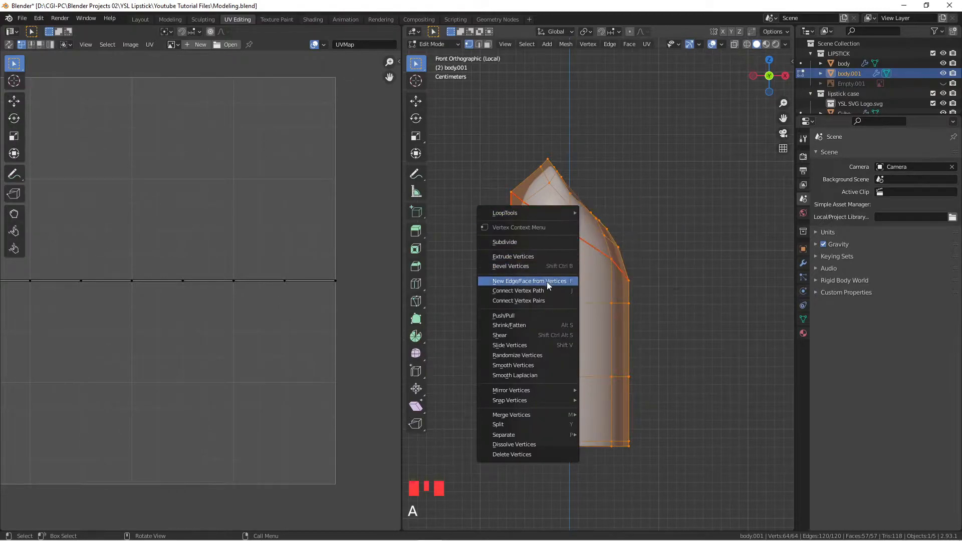
key("u")
left_click(635, 185)
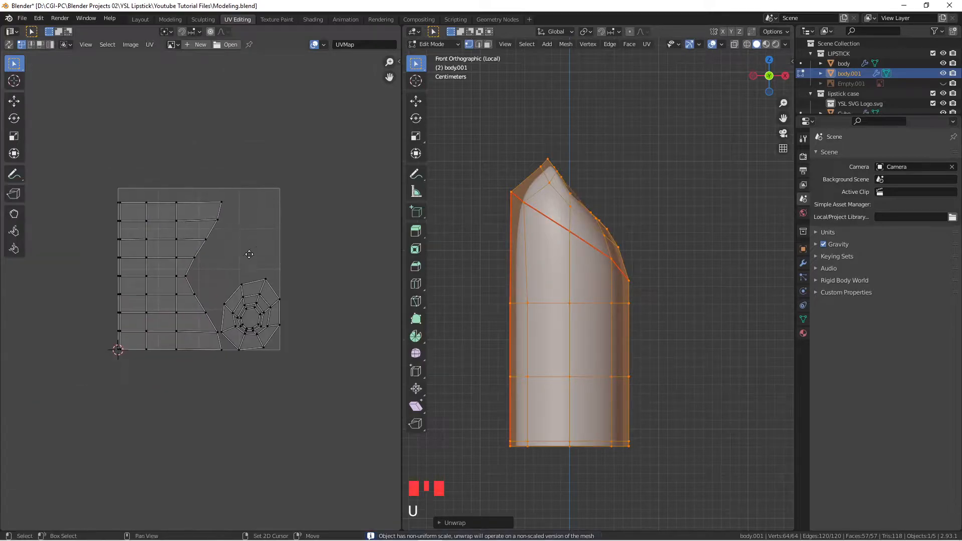
Select most of the round tip island in the UV layout and compare it with the bullet's tip in 3D.
scroll(240, 265, "up", 5)
scroll(248, 199, "down", 5)
scroll(269, 253, "up", 1)
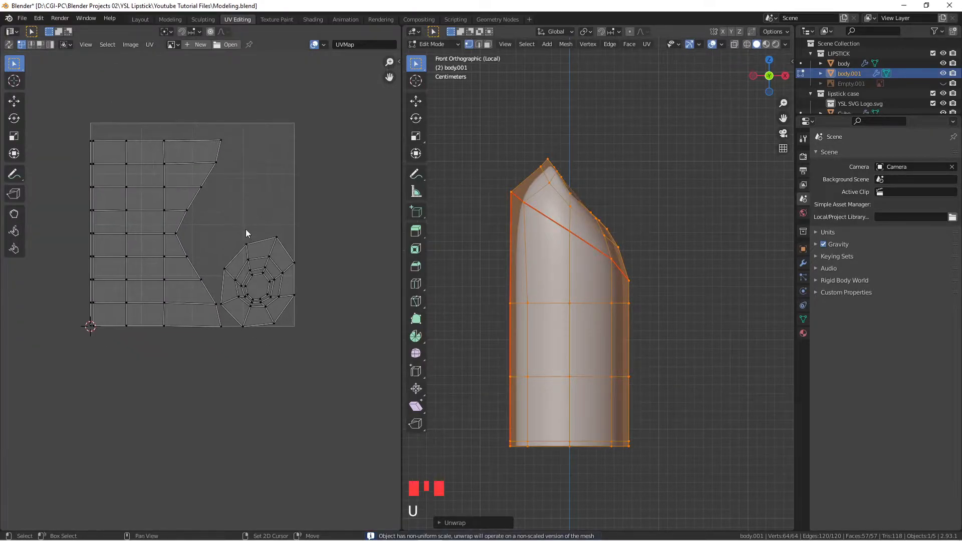
scroll(253, 249, "up", 3)
left_click_drag(214, 231, 344, 414)
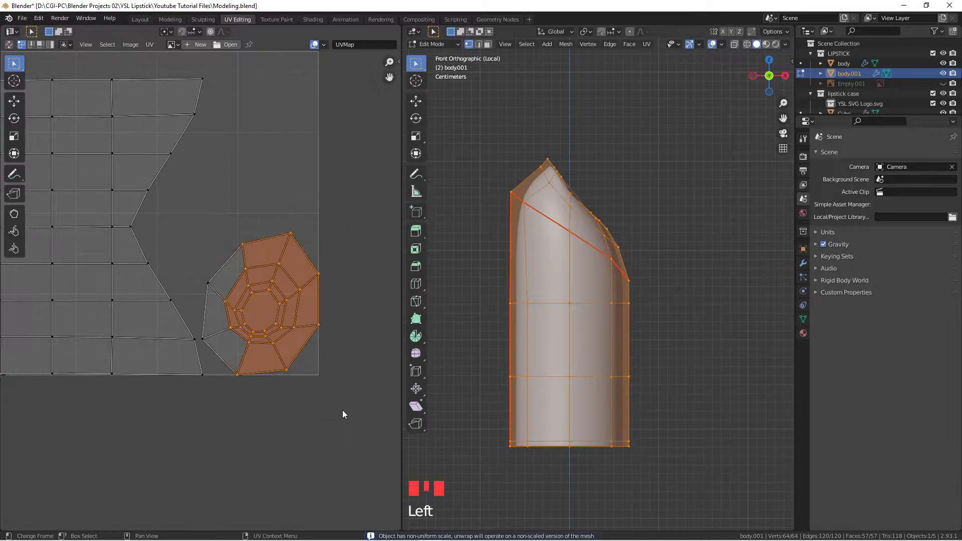
middle_click_drag(440, 245, 575, 281)
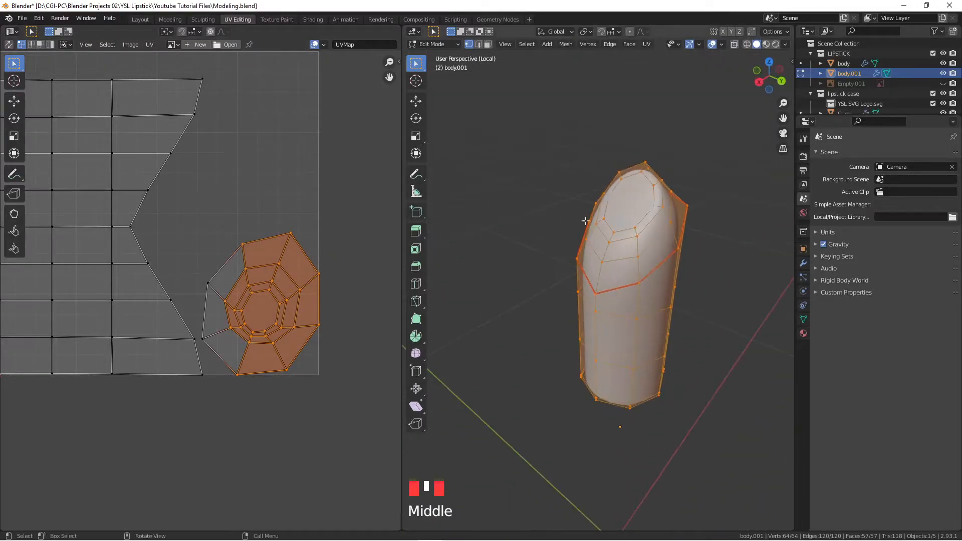
Inspect the bullet's side and tip islands in the UV layout against the mesh in perspective and front view.
middle_click_drag(635, 277, 616, 281)
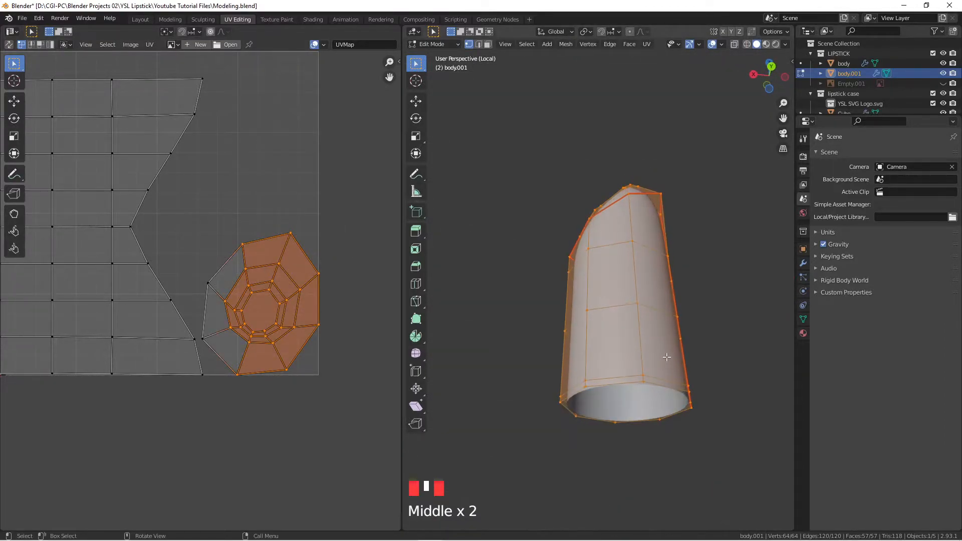
scroll(257, 245, "up", 1)
scroll(143, 222, "down", 3)
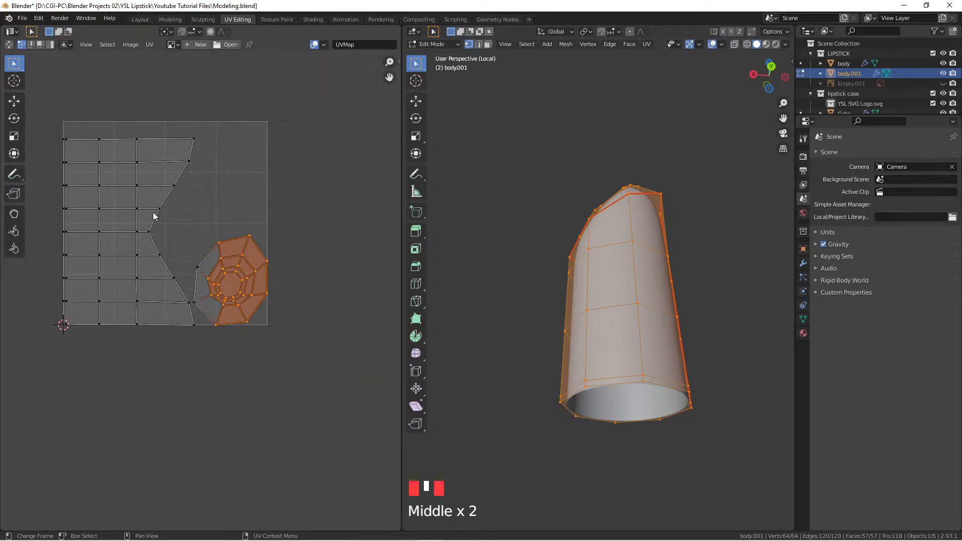
scroll(267, 244, "up", 2)
scroll(276, 254, "down", 3)
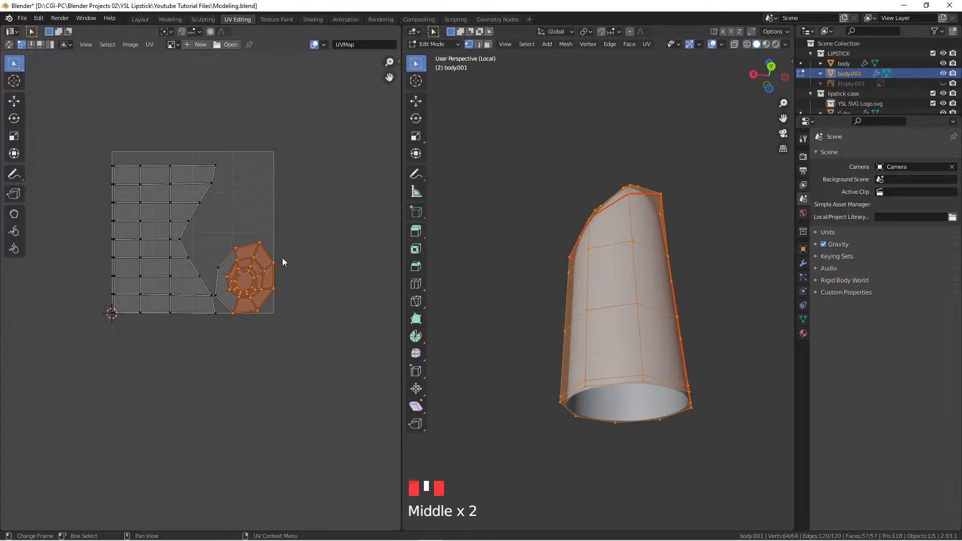
left_click(303, 228)
middle_click_drag(511, 240, 526, 249)
key("KP_1")
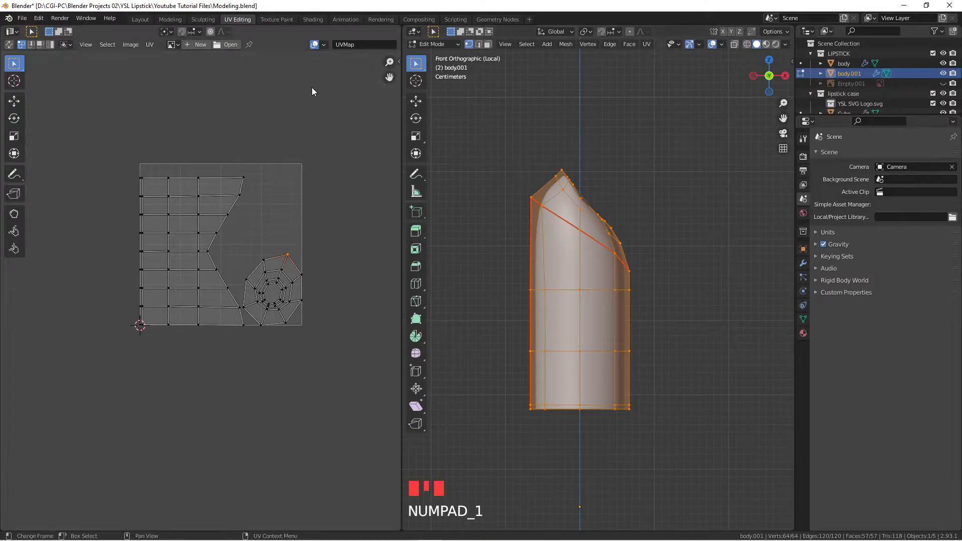
scroll(219, 166, "up", 2)
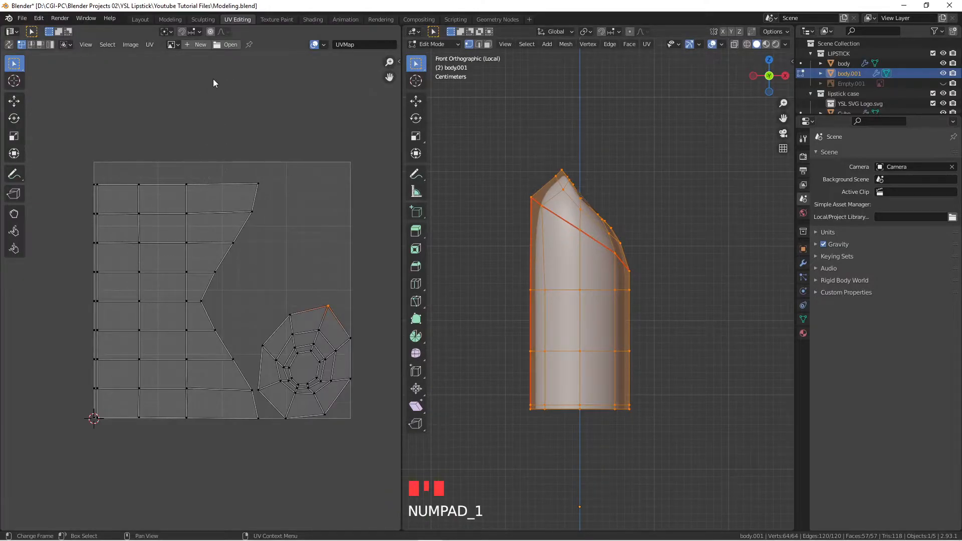
Switch to the Shading workspace and add an Image Texture node to the lipstick red material.
left_click(313, 19)
scroll(503, 350, "down", 2)
mouse_move(504, 349)
middle_mouse_down()
mouse_move(502, 375)
mouse_move(425, 379)
middle_mouse_up()
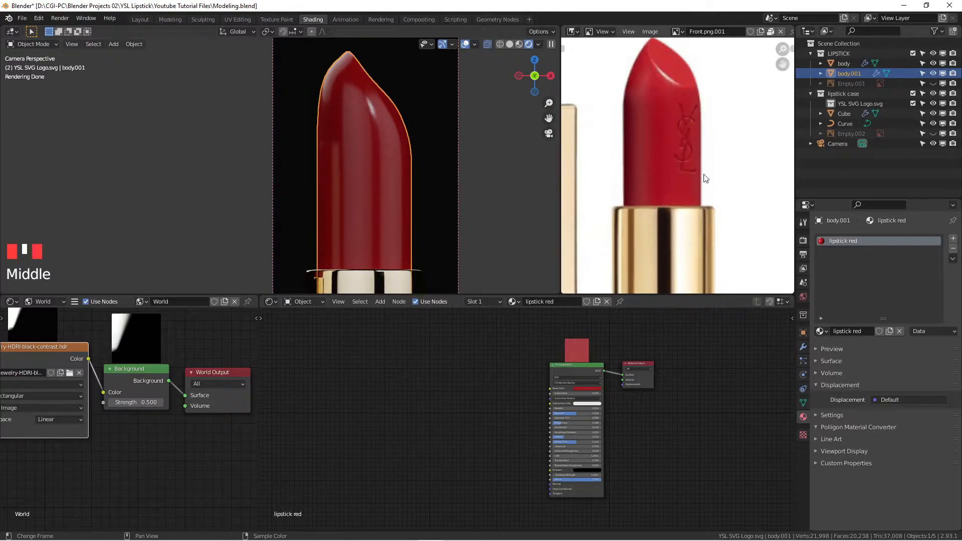
scroll(446, 408, "up", 1)
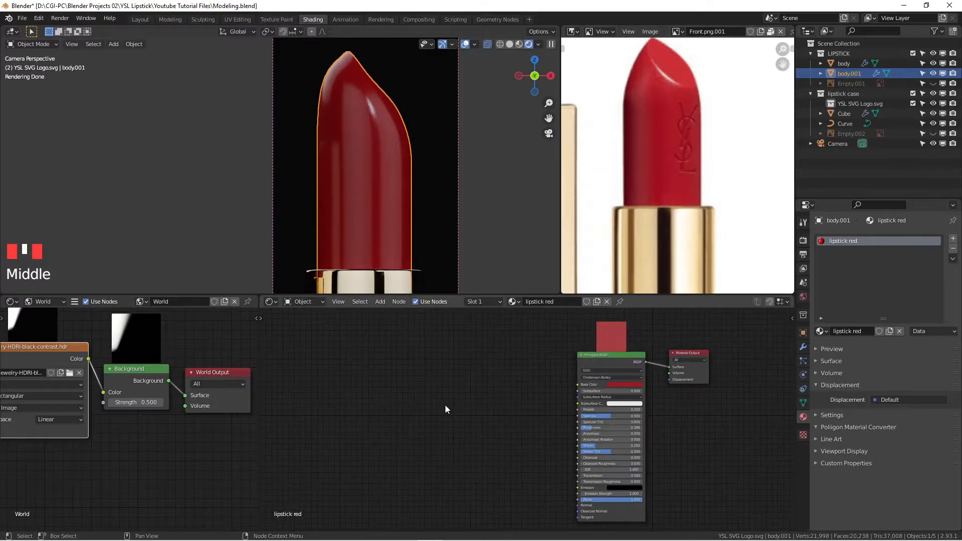
key("shift+a")
left_click(433, 370)
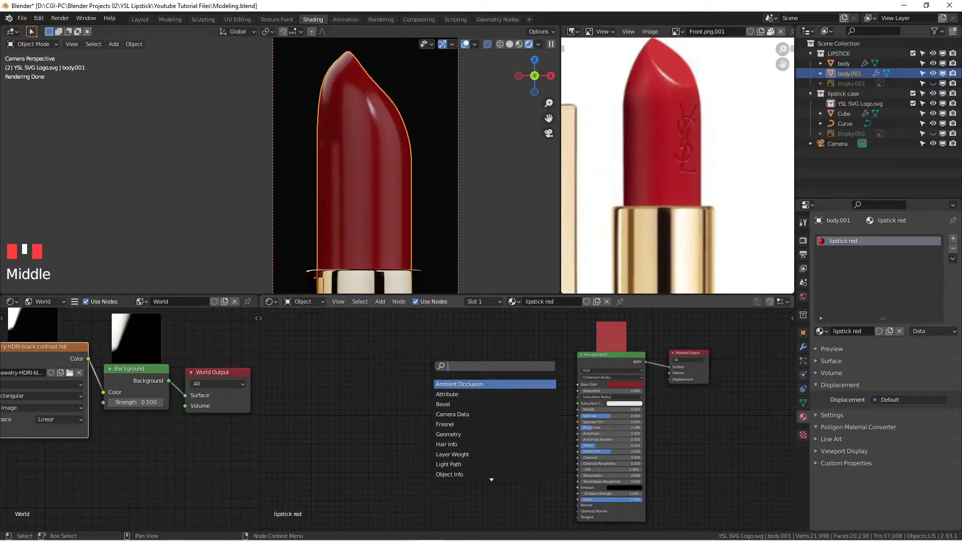
type("imag")
key("Return")
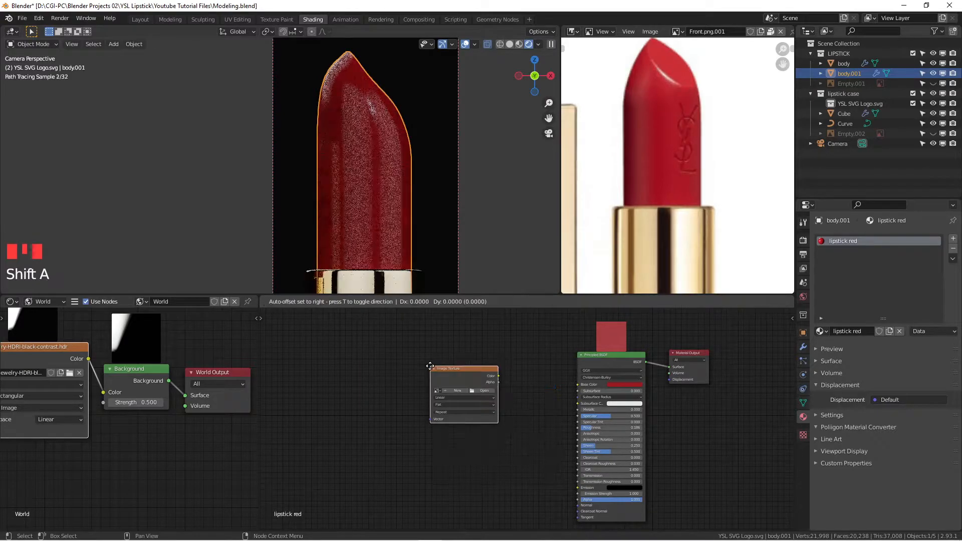
left_click(427, 370)
scroll(464, 374, "up", 5)
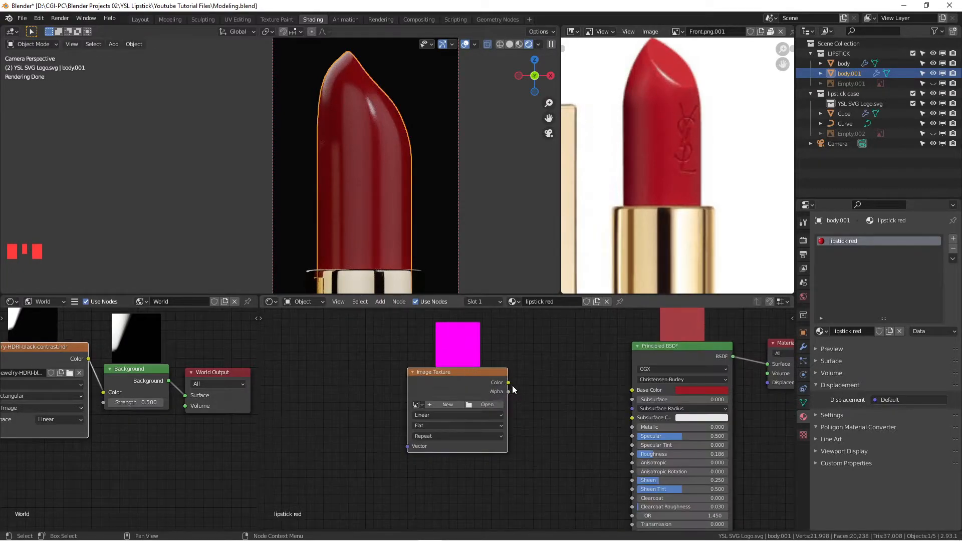
Load YSL-Logo-Displacement-map.png from the YSL Lipstick project's Maps & Logo folder into the Image Texture node.
left_click_drag(509, 382, 482, 399)
left_click(479, 402)
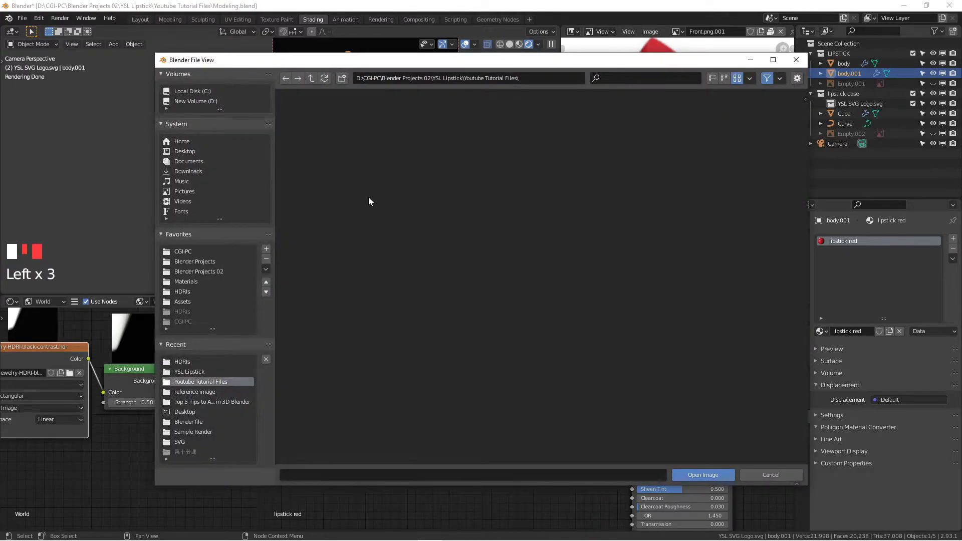
left_click(210, 268)
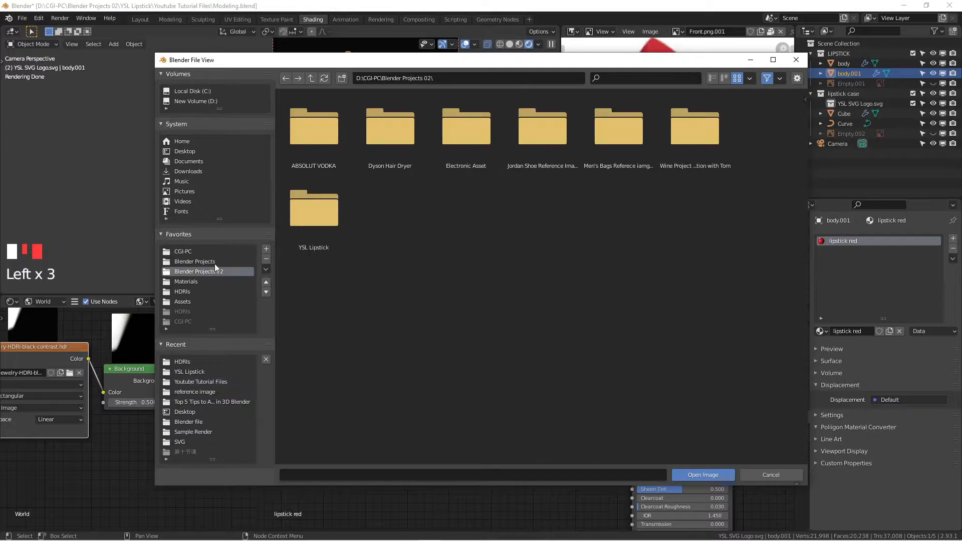
left_click(328, 228)
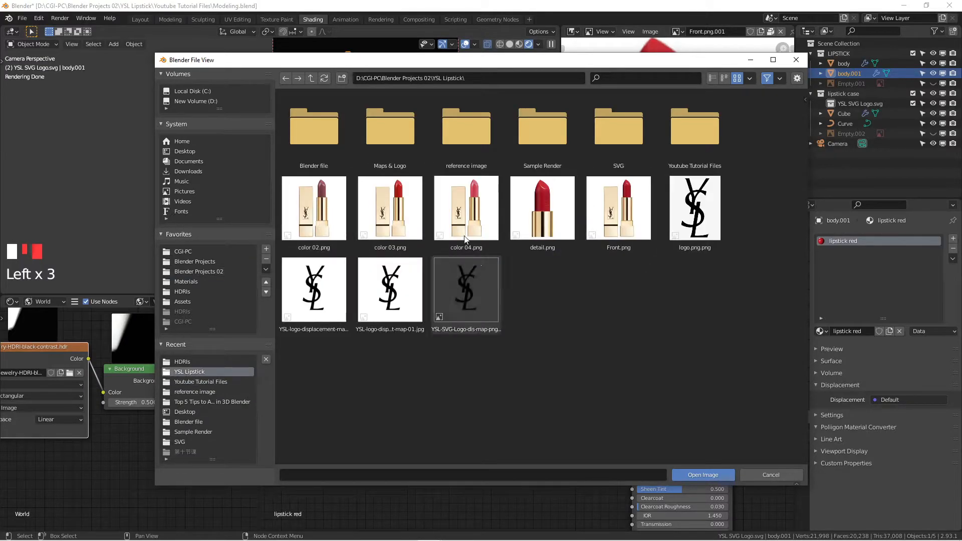
left_click(399, 133)
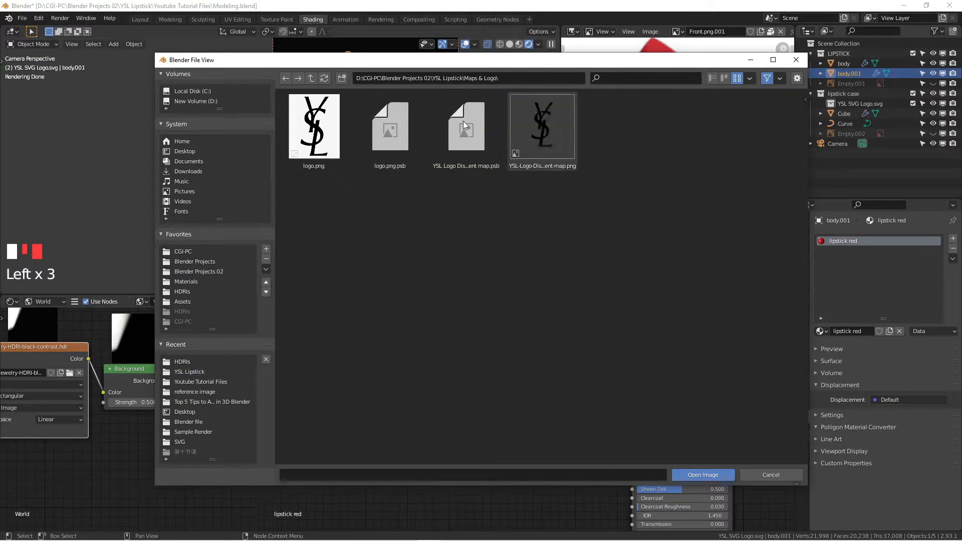
double_click(544, 122)
scroll(509, 393, "down", 3)
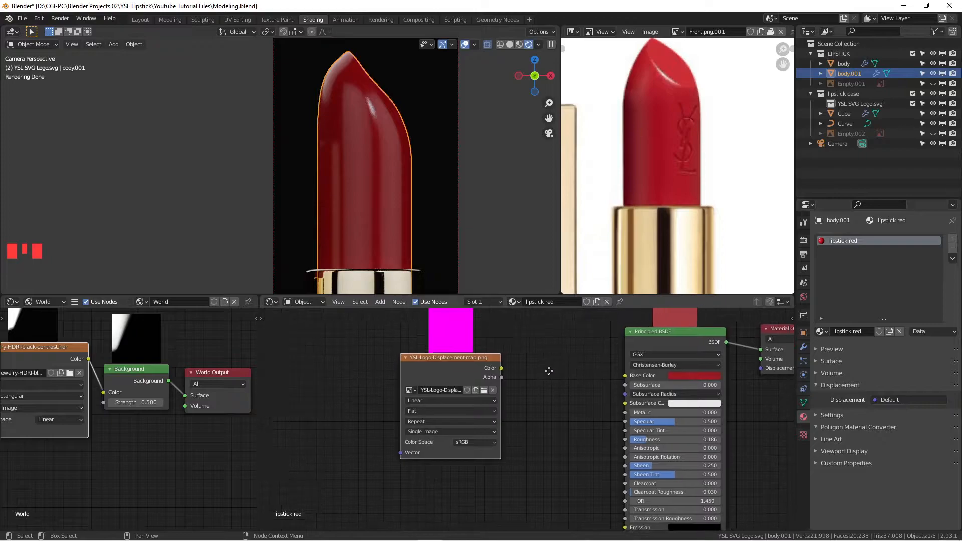
middle_click_drag(477, 359, 552, 384)
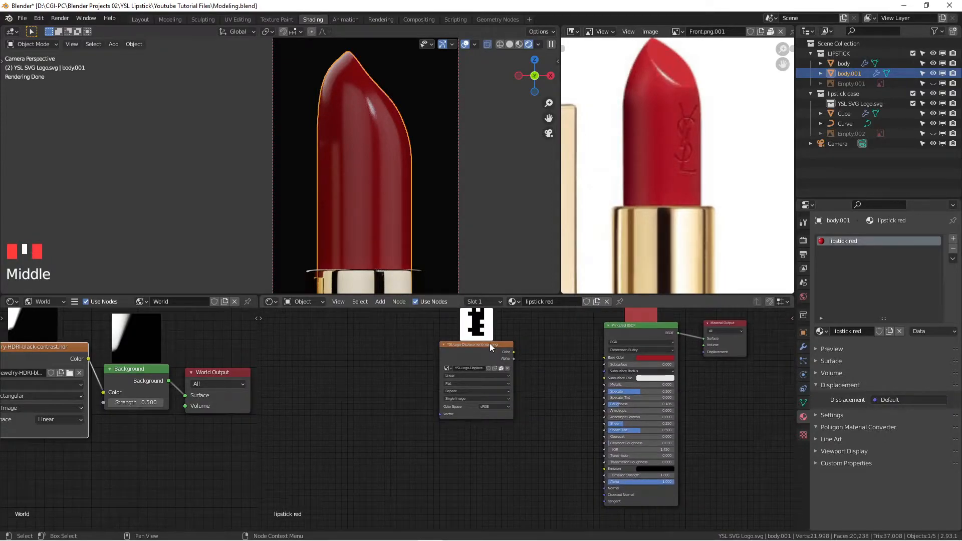
Move the Material Output node away from the Principled BSDF and place the logo texture node in the gap below their link.
left_click_drag(490, 344, 440, 406)
scroll(463, 399, "down", 3)
middle_click_drag(480, 394, 428, 379)
scroll(443, 393, "up", 5)
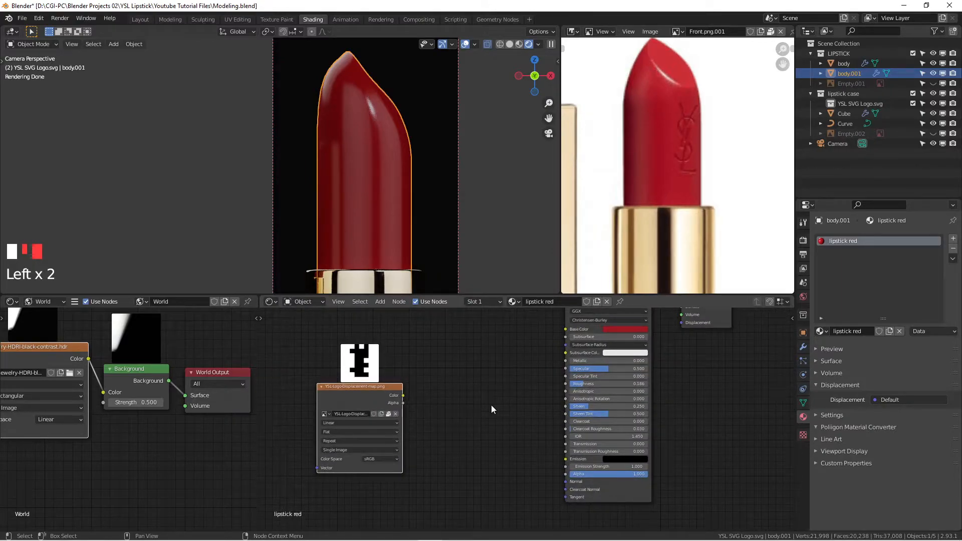
scroll(566, 440, "up", 2)
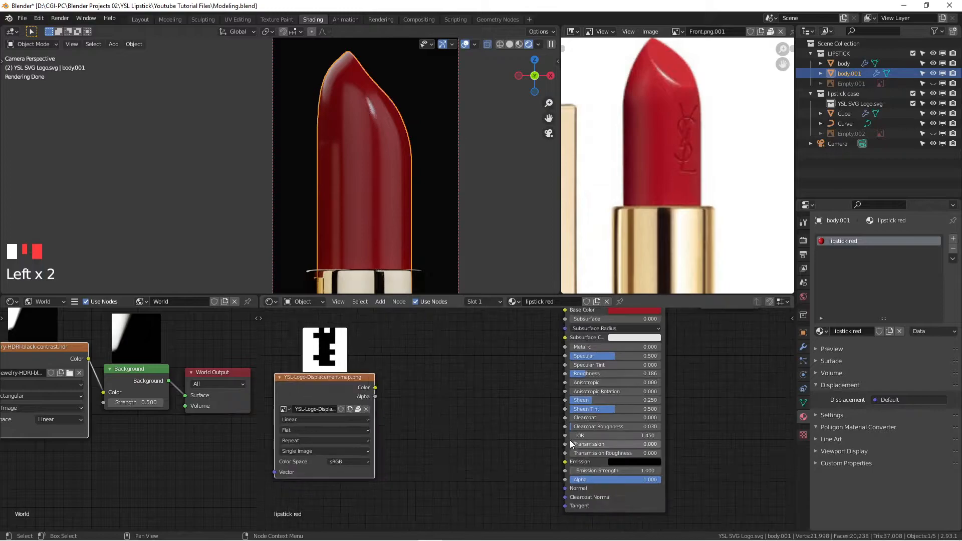
left_click_drag(341, 381, 429, 415)
scroll(481, 392, "down", 4)
middle_click_drag(481, 392, 369, 402)
left_click_drag(570, 324, 638, 375)
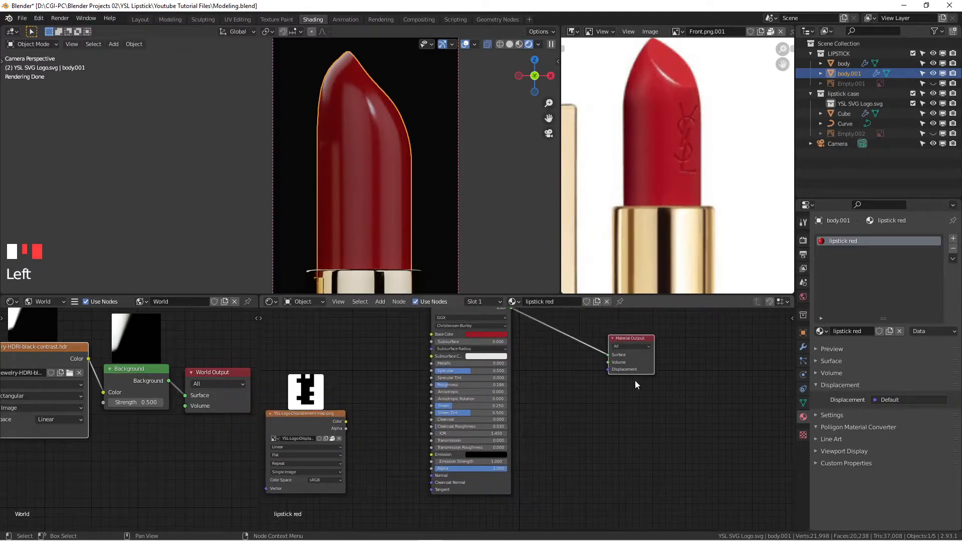
left_click_drag(345, 416, 604, 415)
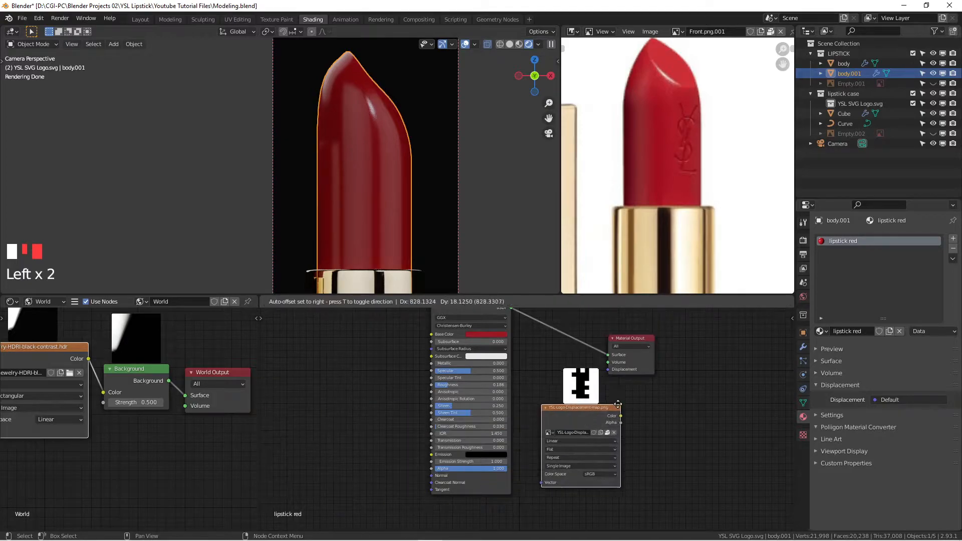
Spread the Principled BSDF and Material Output further apart and shift the logo texture node to leave room for another node.
left_click_drag(639, 340, 714, 333)
scroll(529, 343, "down", 3)
middle_click_drag(529, 344, 475, 376)
left_click_drag(430, 342, 341, 347)
left_click_drag(627, 367, 693, 341)
left_click_drag(500, 429, 453, 408)
scroll(575, 404, "up", 3)
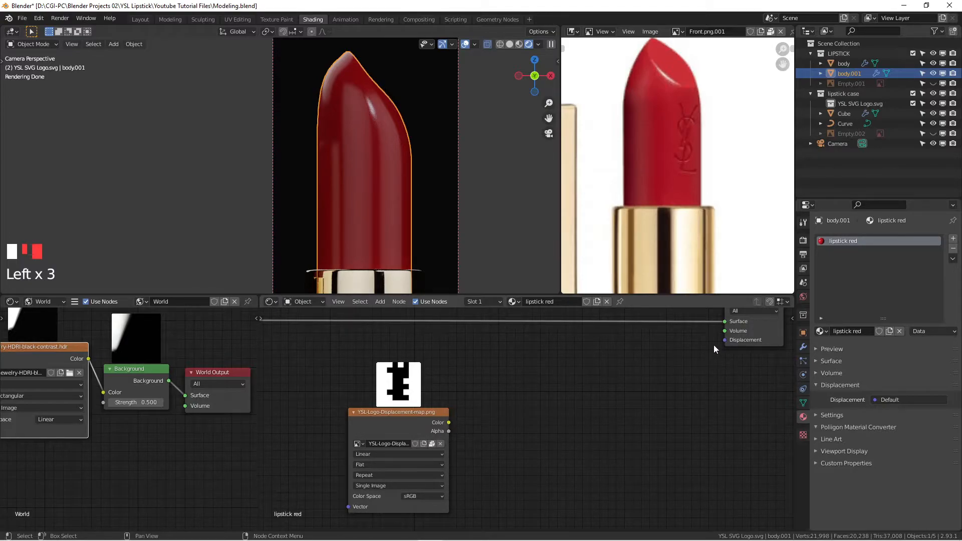
Add a Displacement node between the logo texture and the Material Output.
key("shift+a")
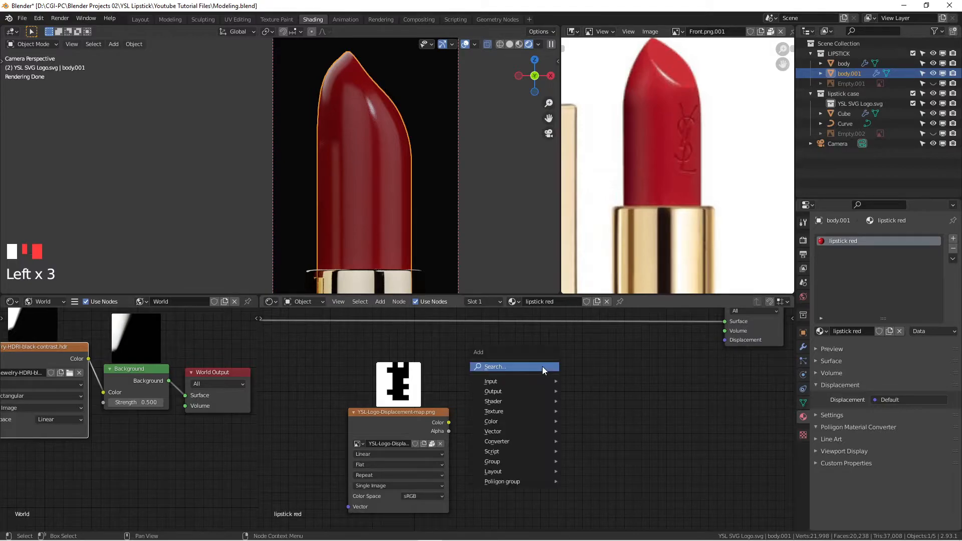
type("s")
key("BackSpace")
type("di")
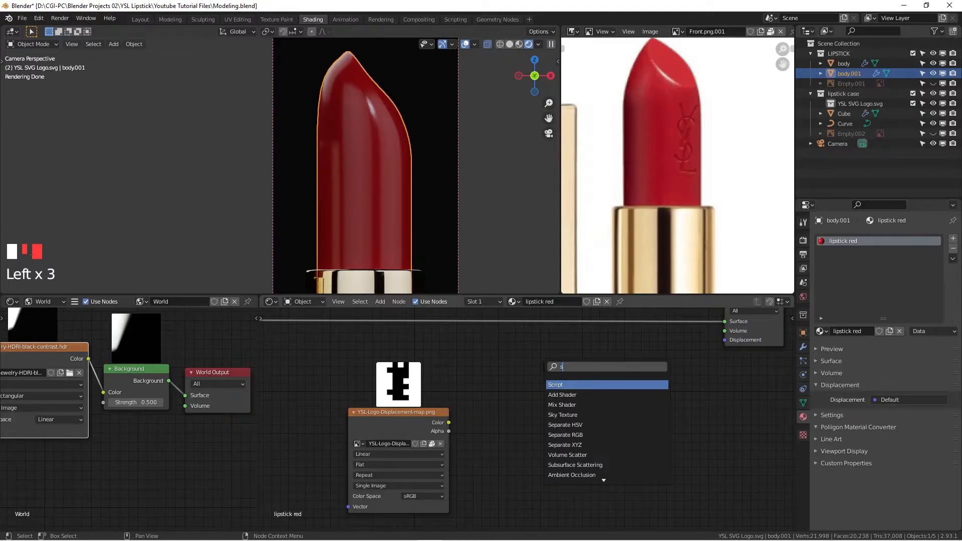
type("sp")
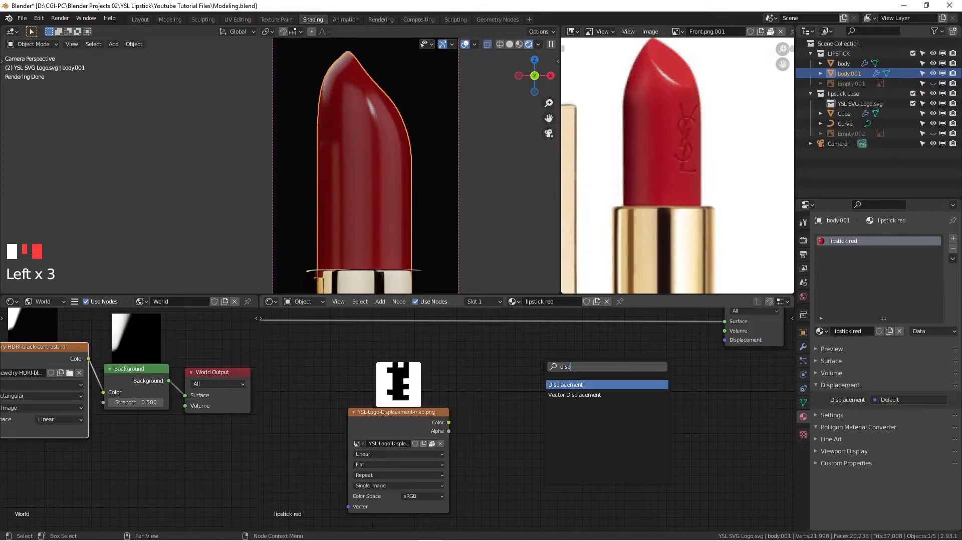
key("Return")
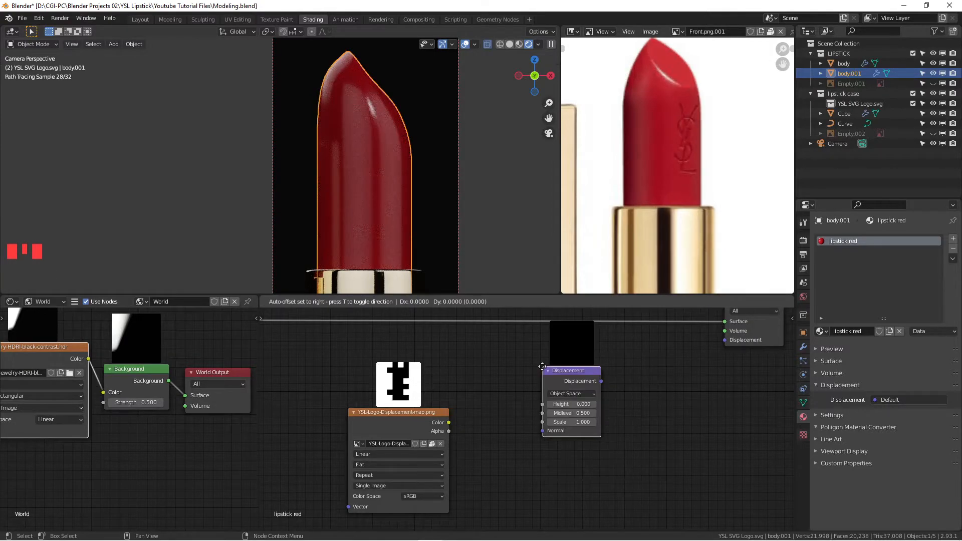
left_click(534, 389)
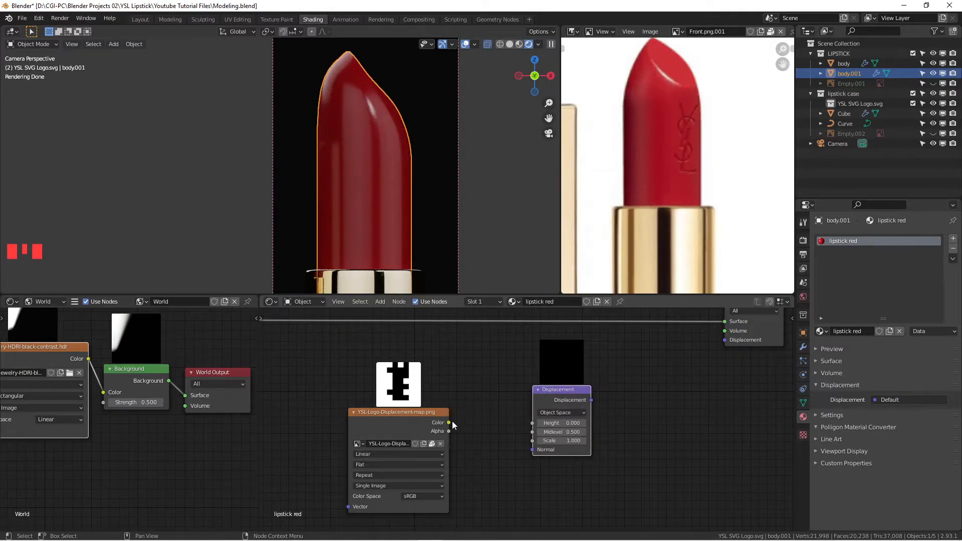
Connect the logo texture's Alpha to the Displacement node's Height and its output to the Material Output's Displacement.
left_click_drag(449, 423, 535, 425)
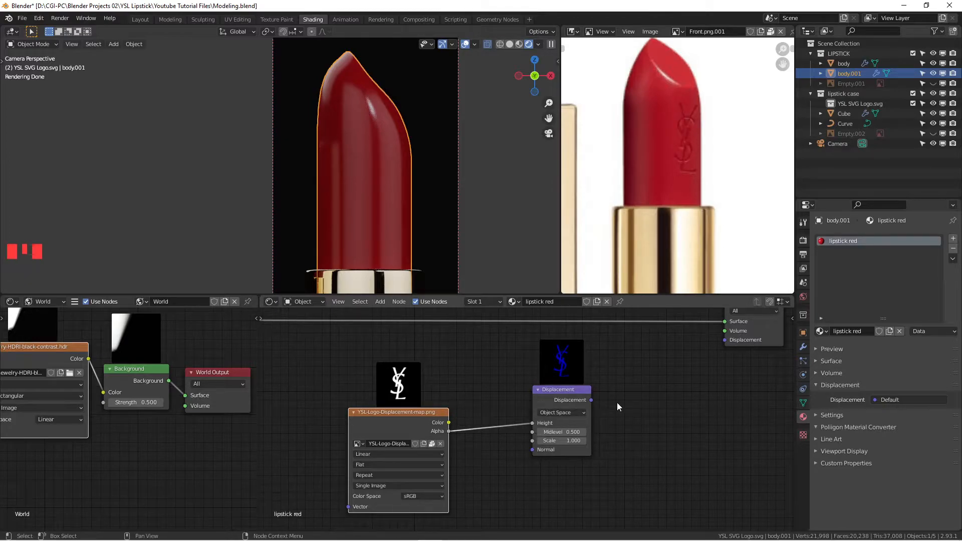
left_click_drag(591, 400, 691, 331)
left_click_drag(591, 400, 728, 341)
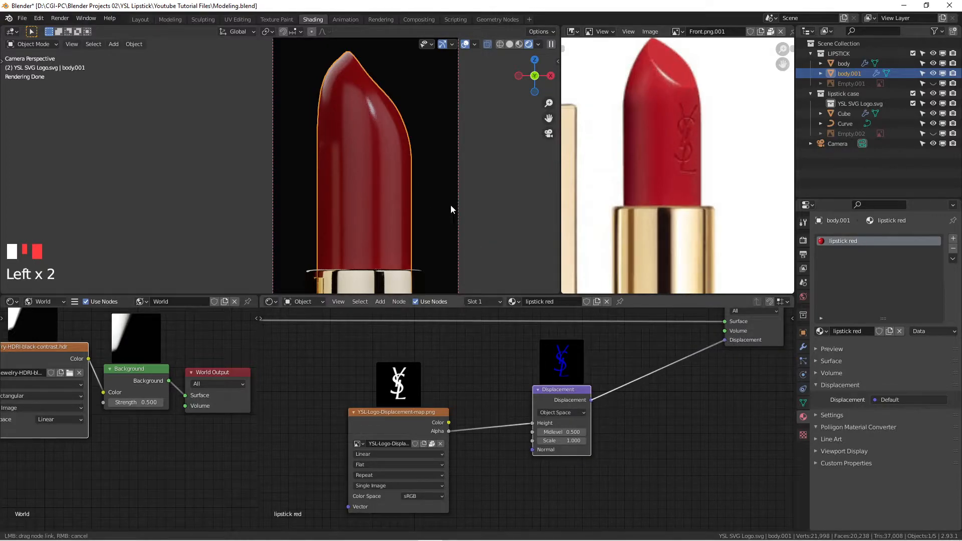
Move the logo texture node up and closer to the Displacement node.
left_click_drag(405, 412, 459, 376)
scroll(459, 377, "down", 1)
middle_click_drag(459, 377, 518, 385)
mouse_move(518, 385)
left_mouse_down()
mouse_move(506, 381)
mouse_move(519, 383)
left_mouse_up()
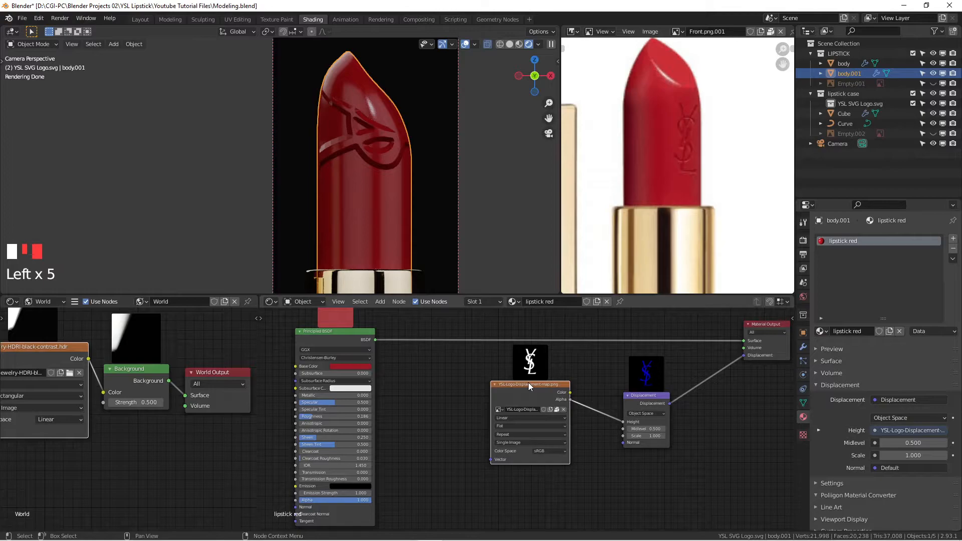
scroll(480, 422, "up", 2)
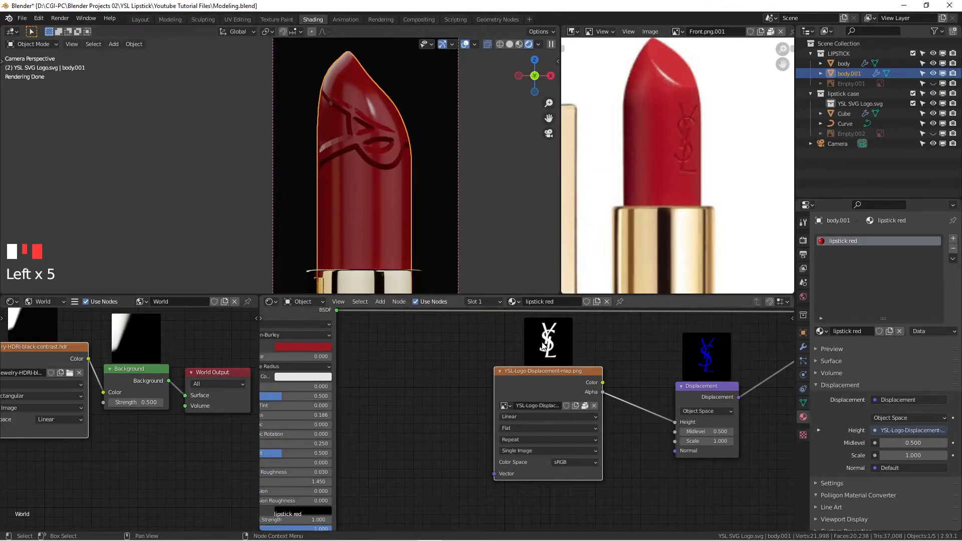
scroll(559, 357, "down", 2)
middle_click_drag(554, 383, 478, 408)
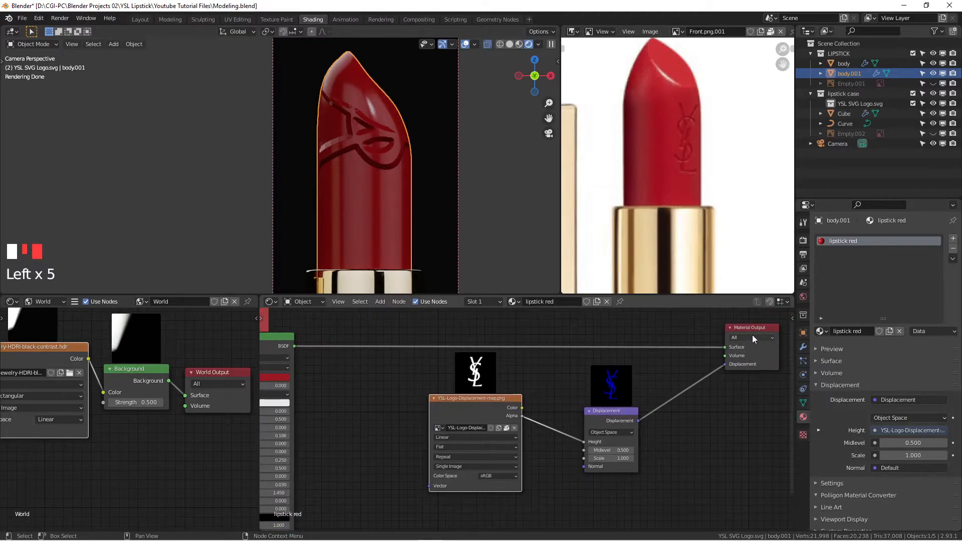
Set the logo texture's color space to Non-Color.
scroll(530, 476, "up", 1)
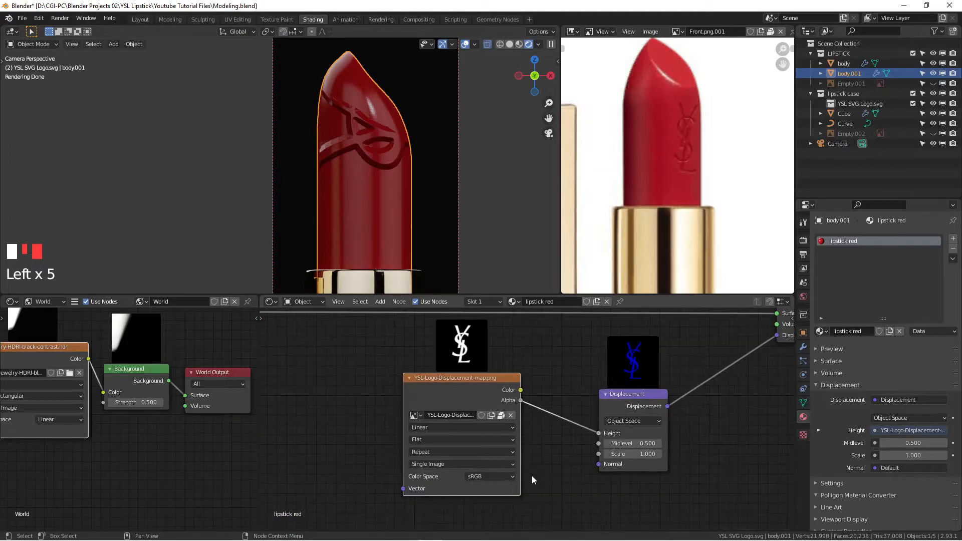
left_click(492, 478)
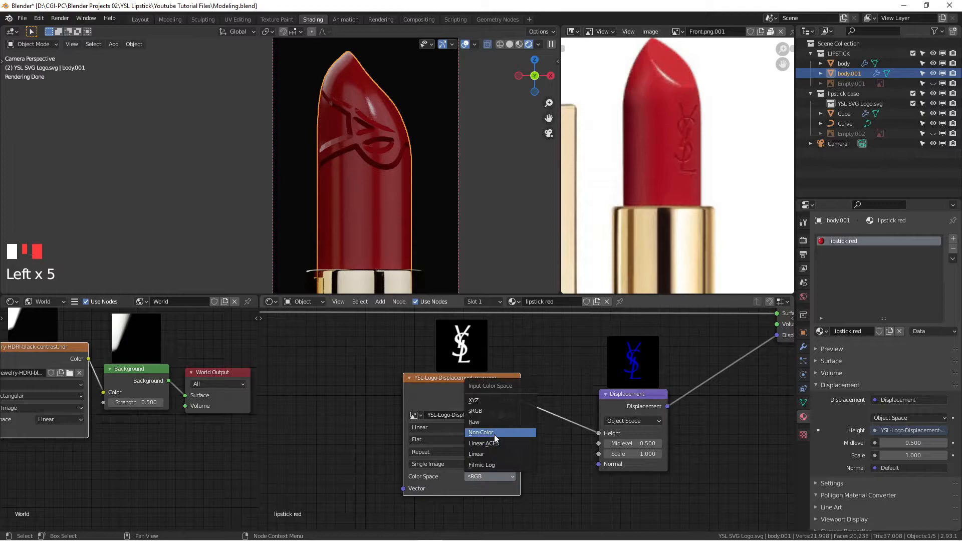
left_click(532, 481)
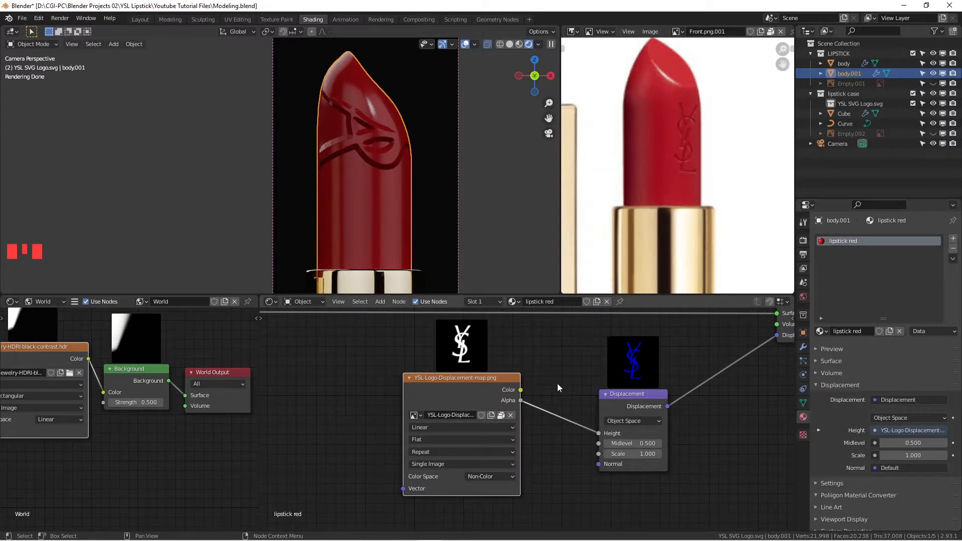
Move the Displacement node closer to the logo texture node.
scroll(567, 383, "down", 2)
middle_click_drag(619, 384, 571, 409)
left_click_drag(570, 422, 544, 410)
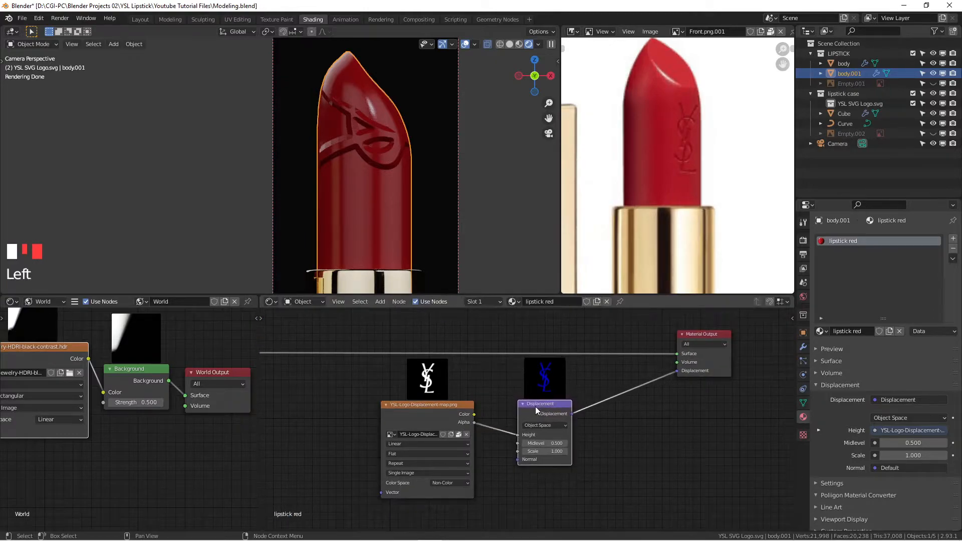
Space the logo texture and Displacement nodes farther apart in the lipstick red material, and inspect the embossed logo on the bullet up close.
left_click_drag(459, 407, 441, 412)
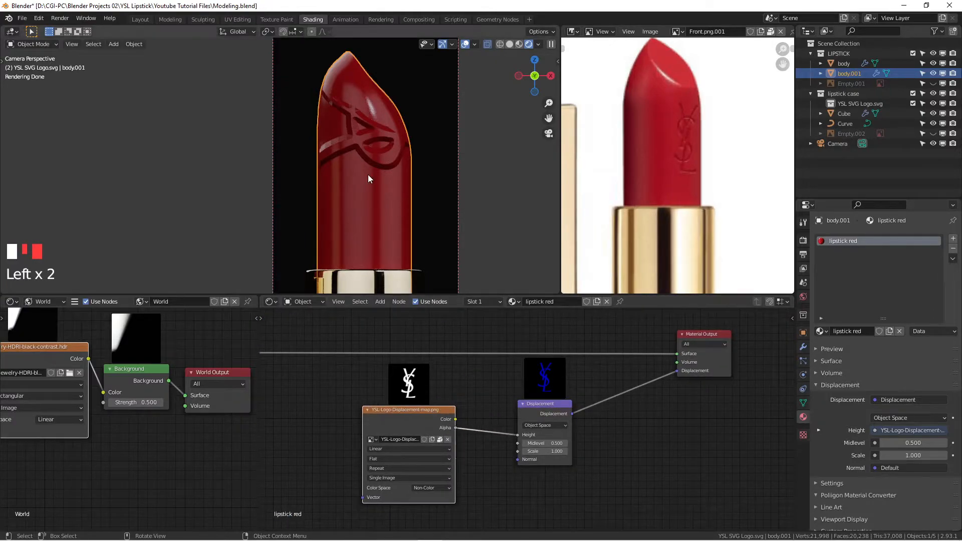
scroll(375, 152, "up", 7)
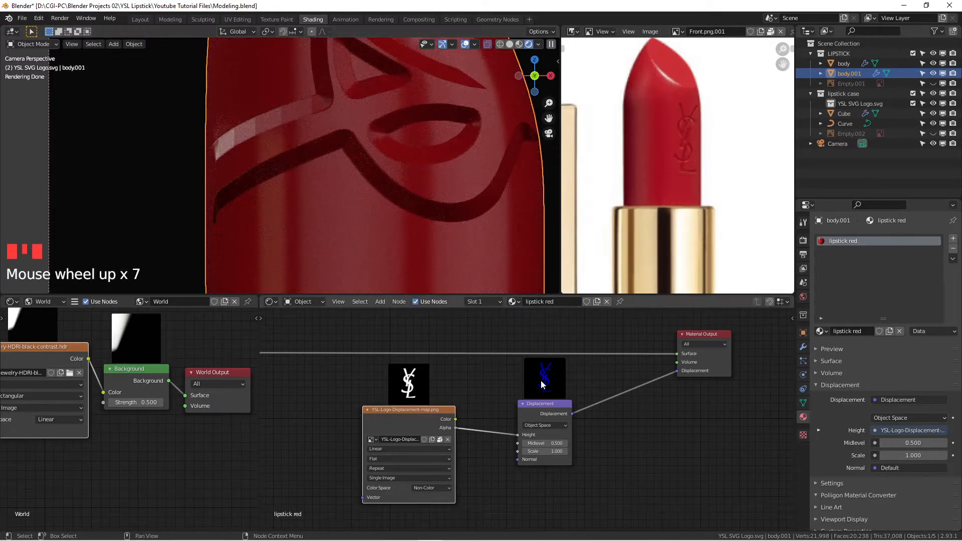
left_click_drag(554, 401, 576, 417)
left_click_drag(441, 421, 421, 428)
scroll(350, 131, "down", 8)
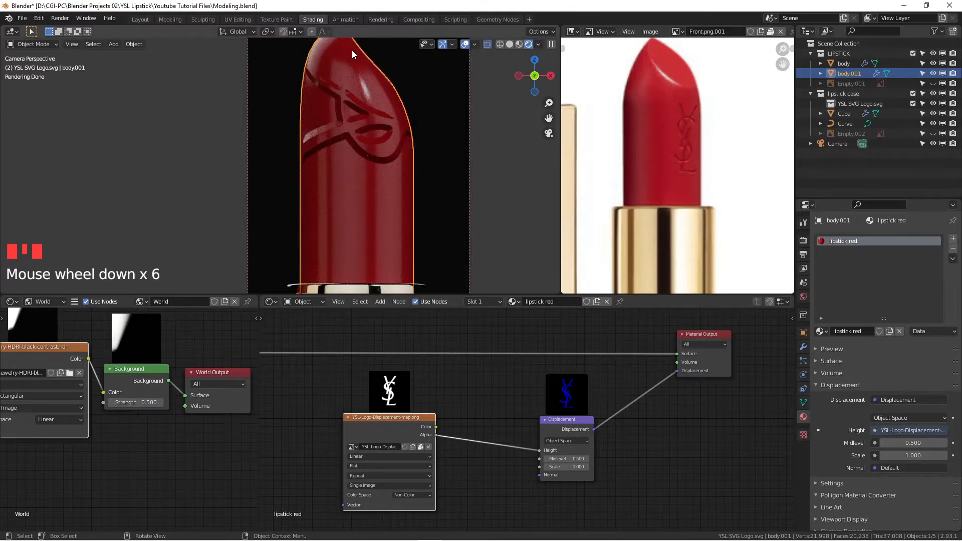
Open the UV Editing workspace and show the red bullet with rendered shading from the front.
left_click(236, 19)
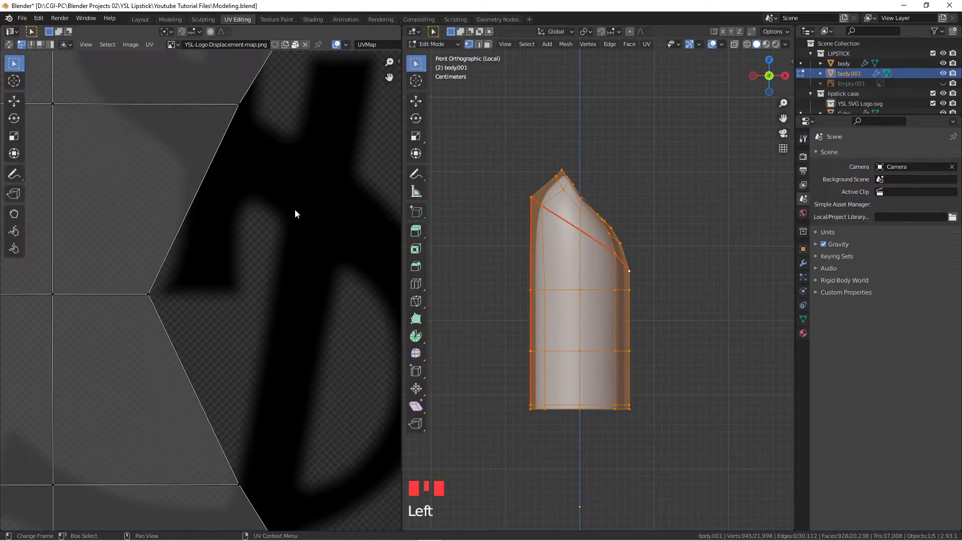
scroll(270, 218, "down", 6)
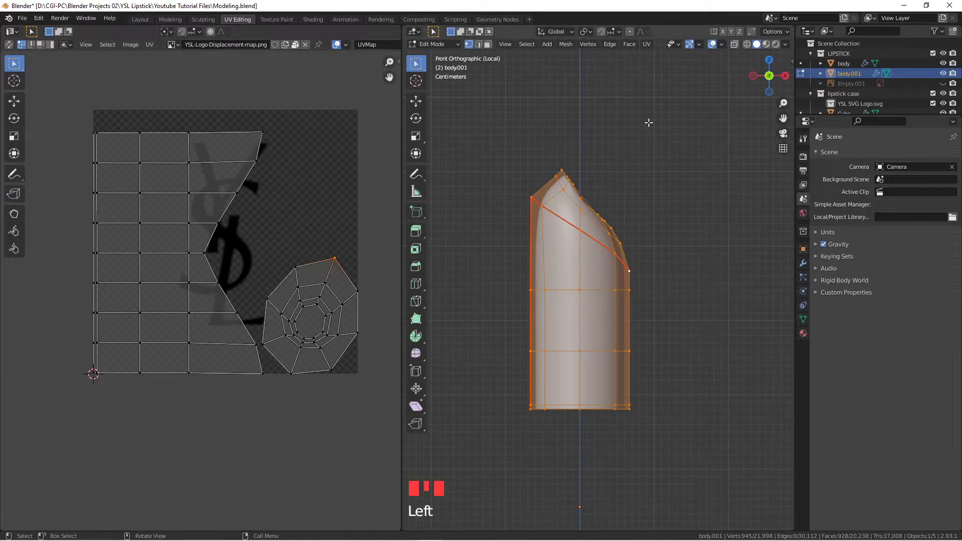
left_click(776, 44)
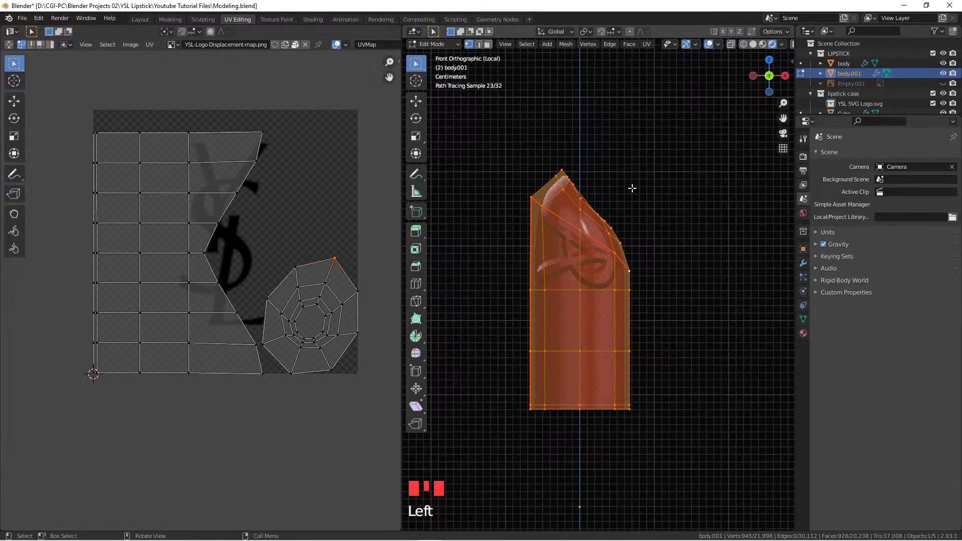
middle_click_drag(631, 189, 614, 199)
key("KP_1")
scroll(660, 209, "up", 4)
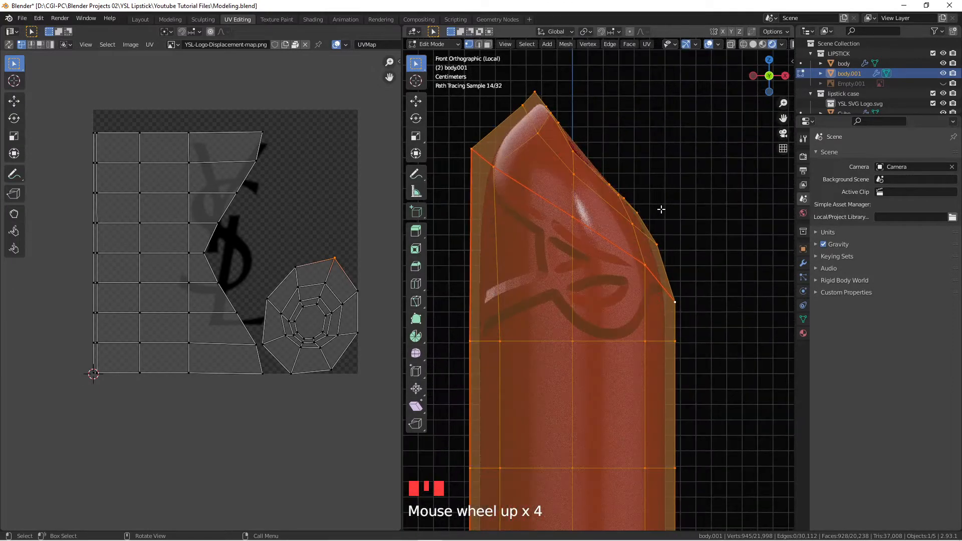
Leave mesh editing on the bullet and exit the isolated local view so that the whole lipstick scene is shown.
left_click(661, 209)
key("Tab")
middle_click_drag(657, 210, 678, 260)
key("KP_1")
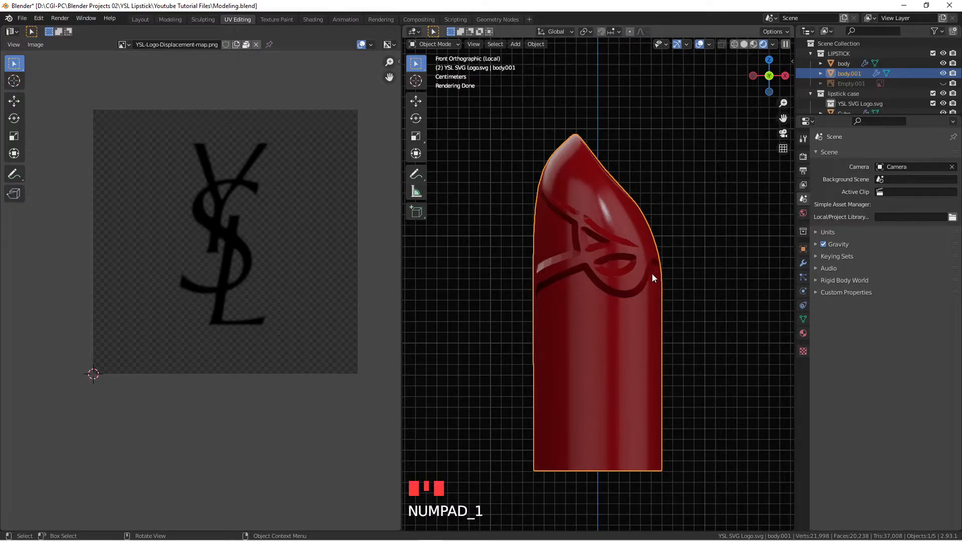
left_click(597, 186)
left_click(596, 153)
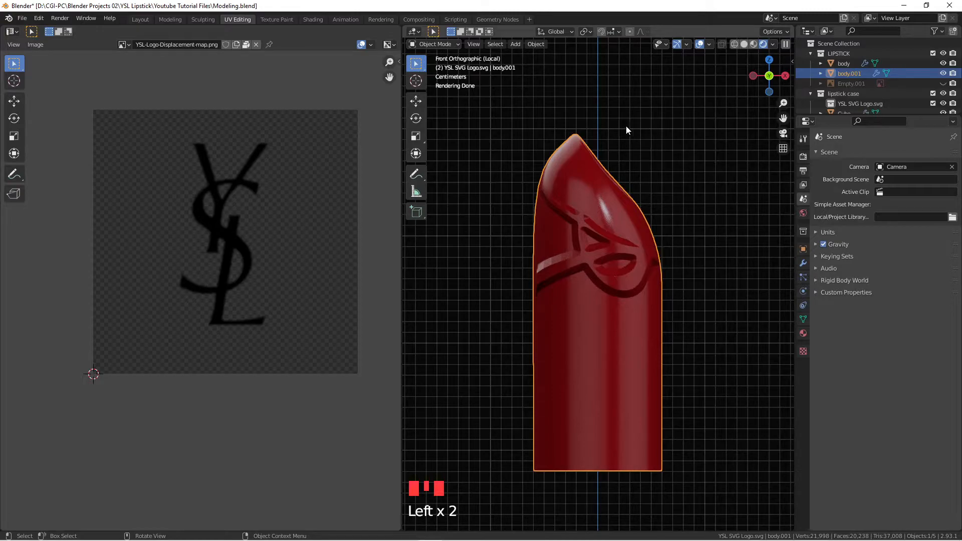
key("KP_Divide")
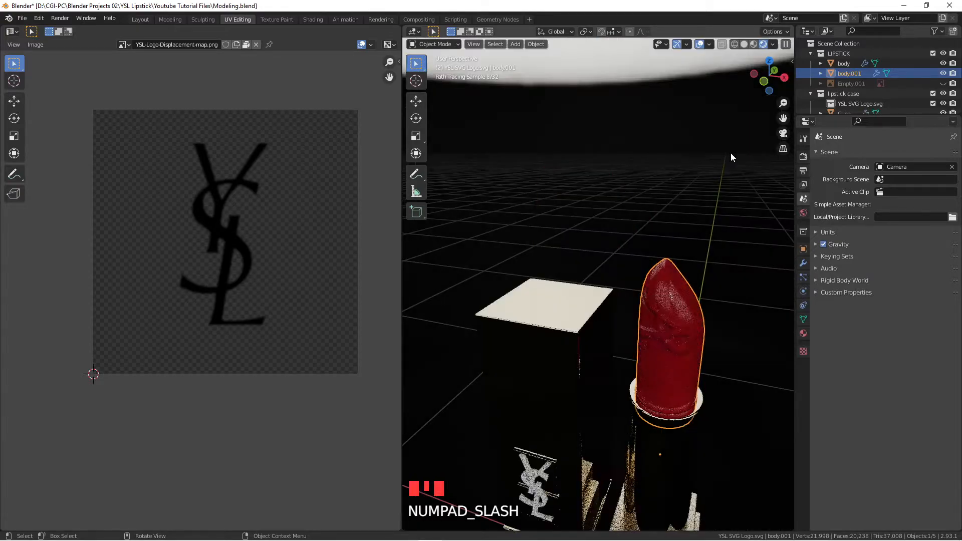
scroll(683, 309, "down", 2)
middle_click_drag(683, 309, 651, 251, "shift")
key("KP_1")
scroll(667, 218, "up", 3)
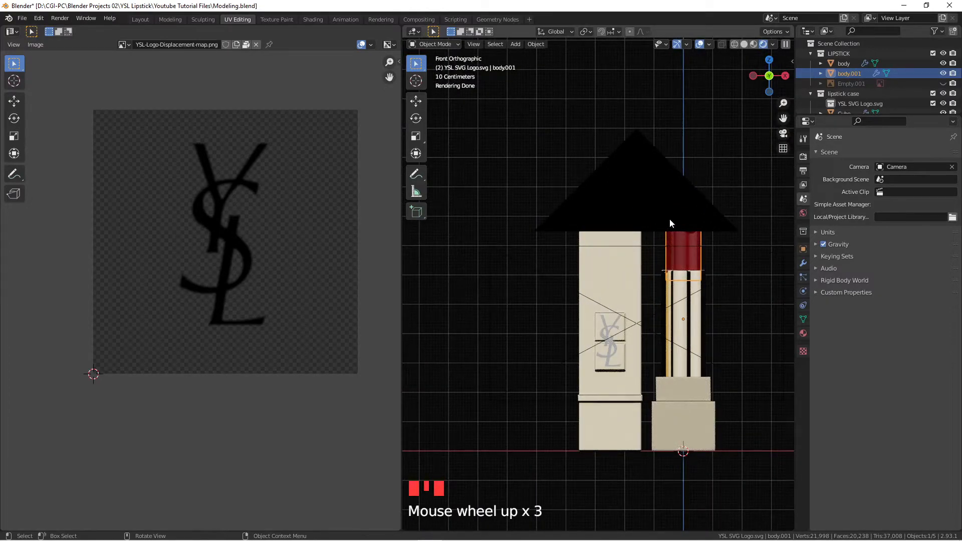
scroll(664, 220, "up", 1)
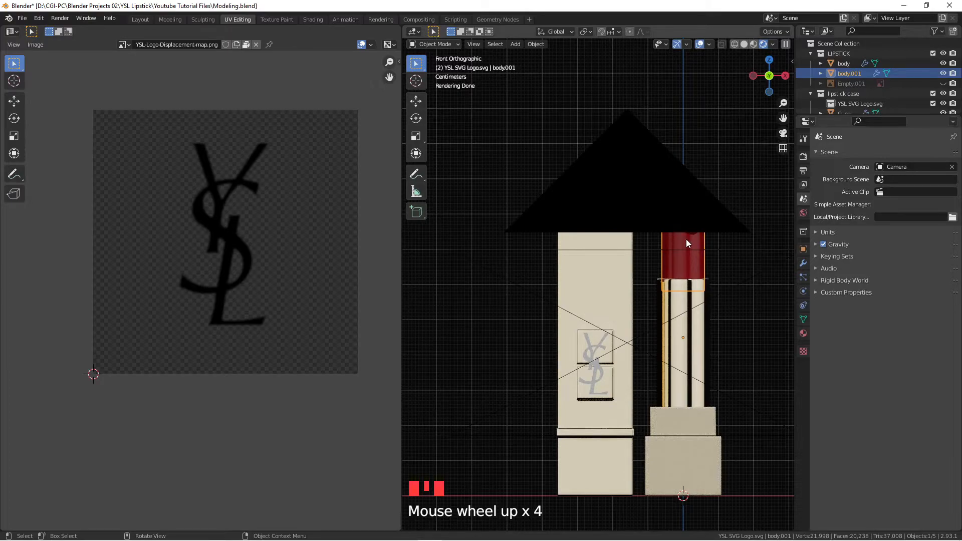
Look through the scene camera and clear the render region that limits the rendered preview.
key("KP_0")
scroll(645, 241, "up", 2)
scroll(646, 242, "down", 2)
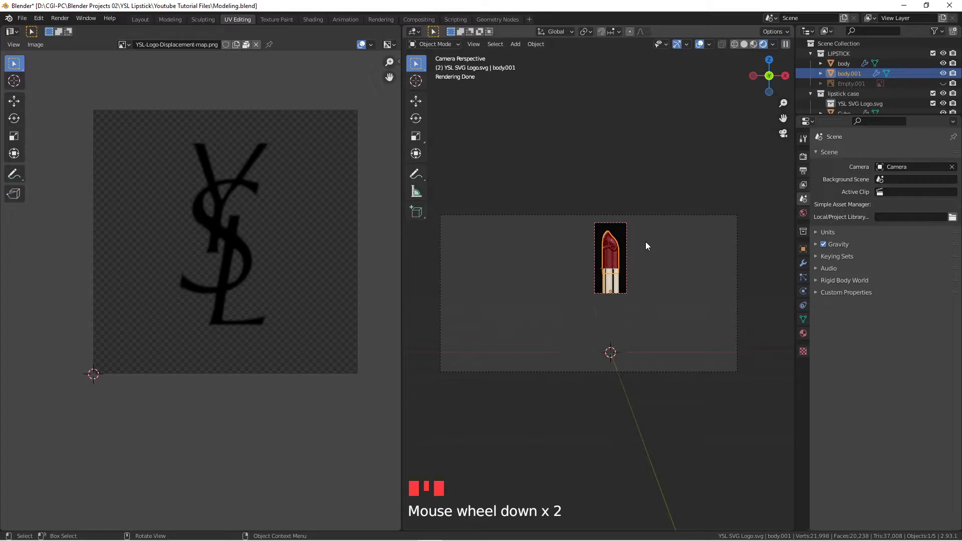
key("ctrl+alt+b")
scroll(584, 263, "up", 2)
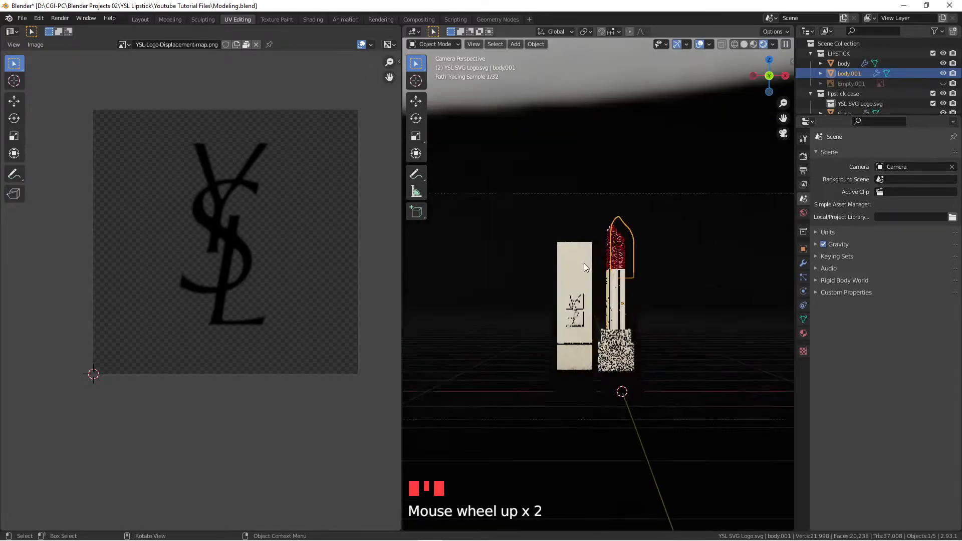
scroll(584, 263, "up", 3)
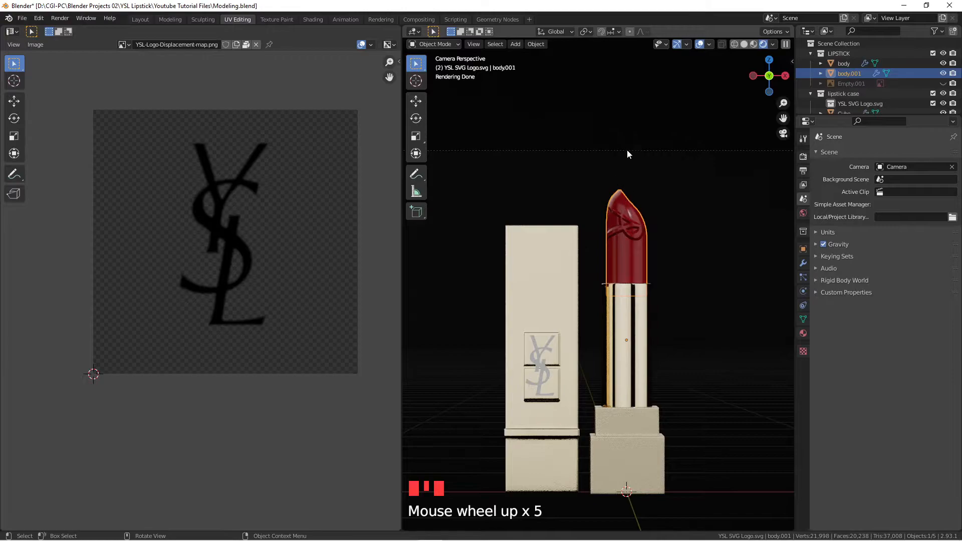
Rotate the red bullet by -90° around the global Z axis.
key("r")
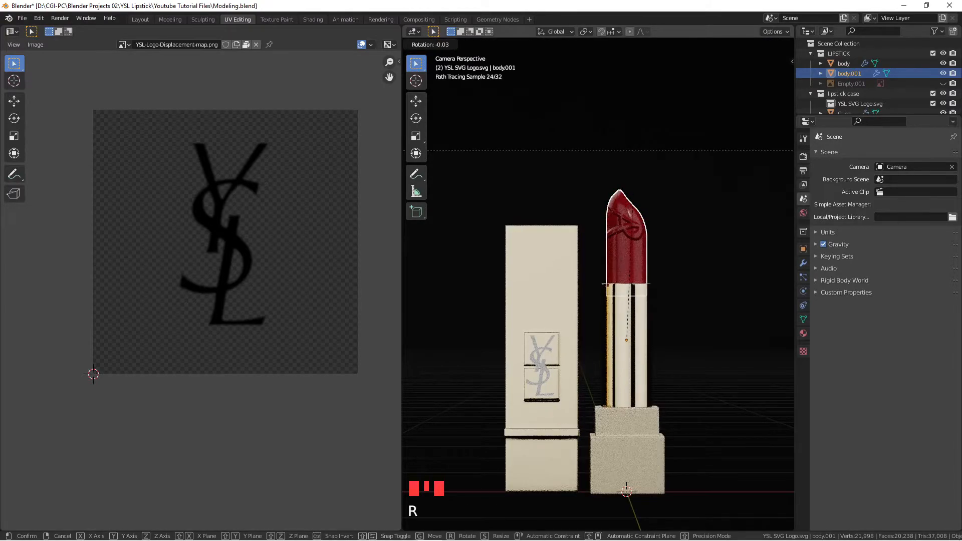
type("z-40")
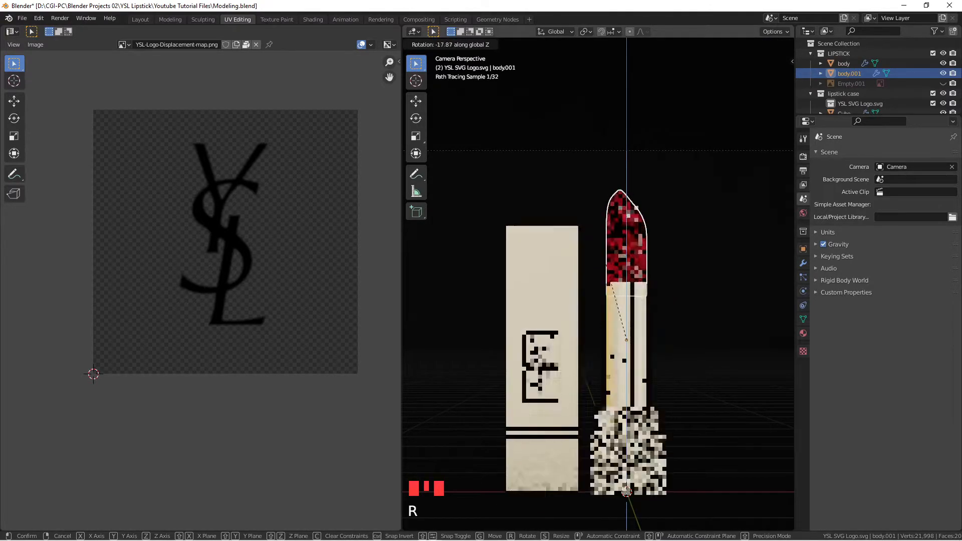
key("BackSpace")
key("BackSpace")
type("95")
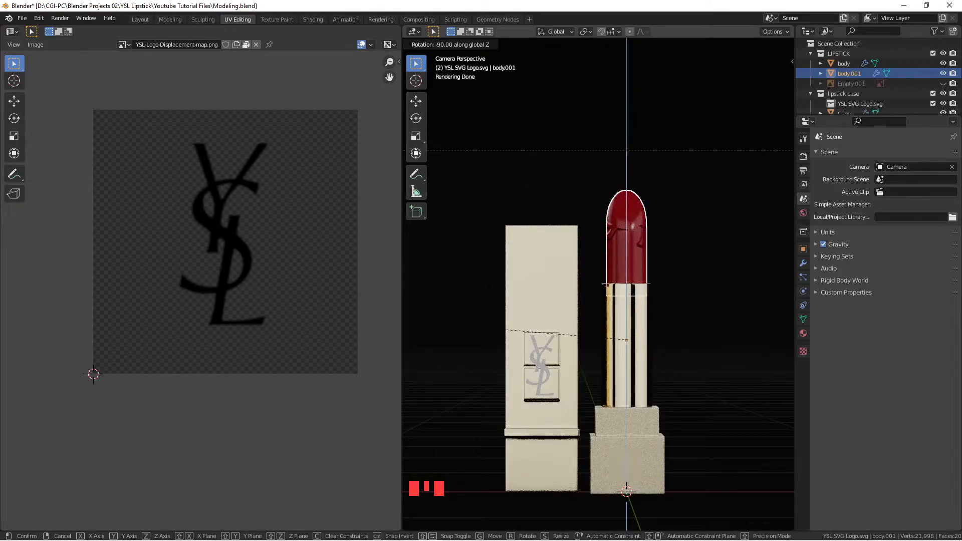
key("Return")
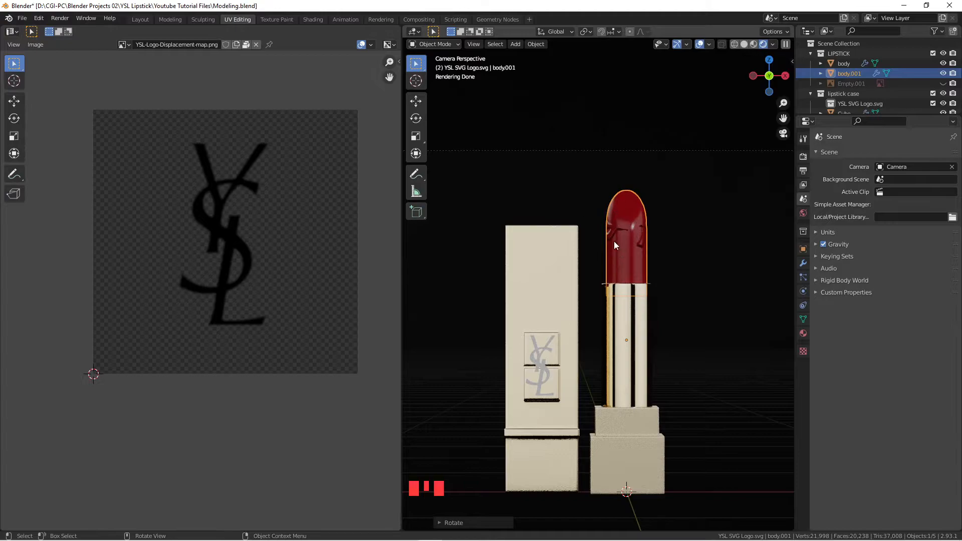
Shrink the UV island of the bullet's slanted tip to about 0.2 and move it to the upper-right corner of the logo image.
scroll(624, 258, "up", 2)
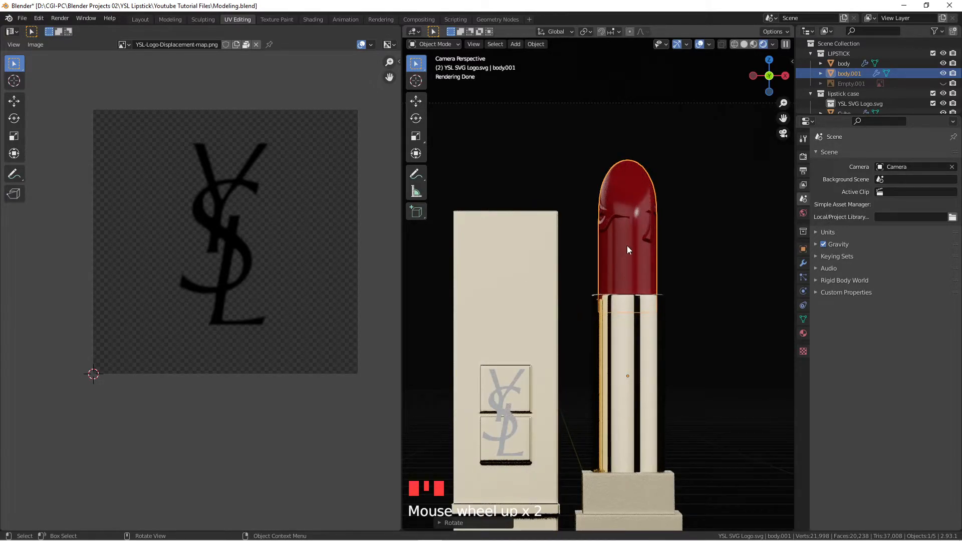
left_click(639, 211)
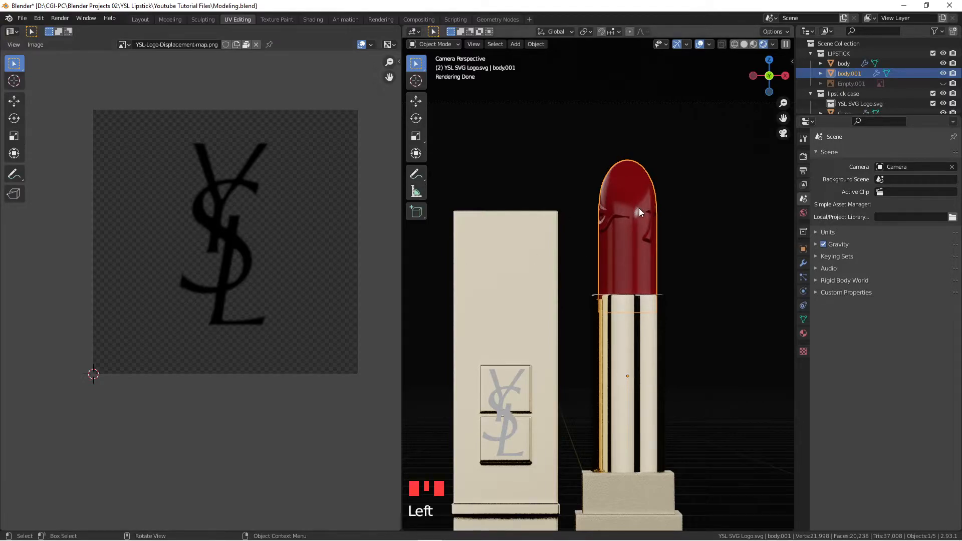
key("Tab")
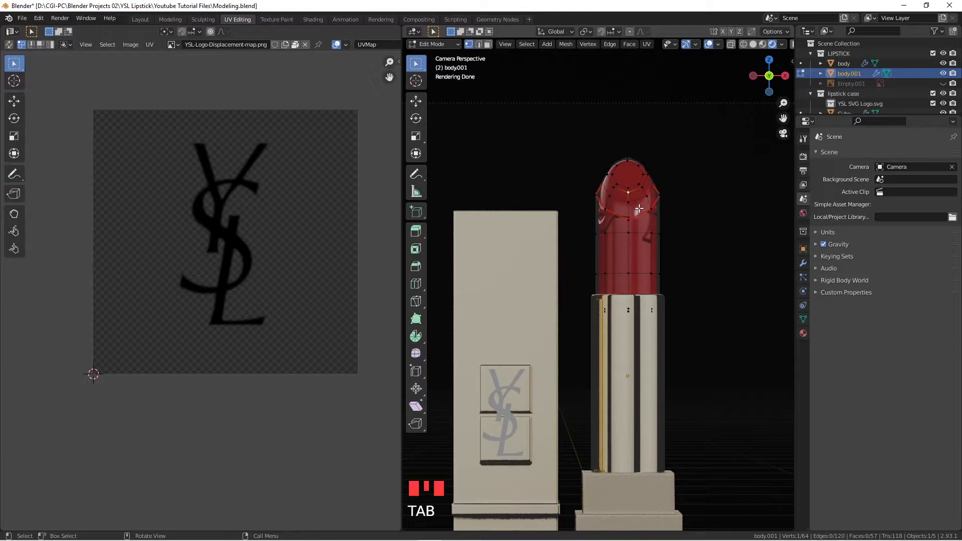
key("a")
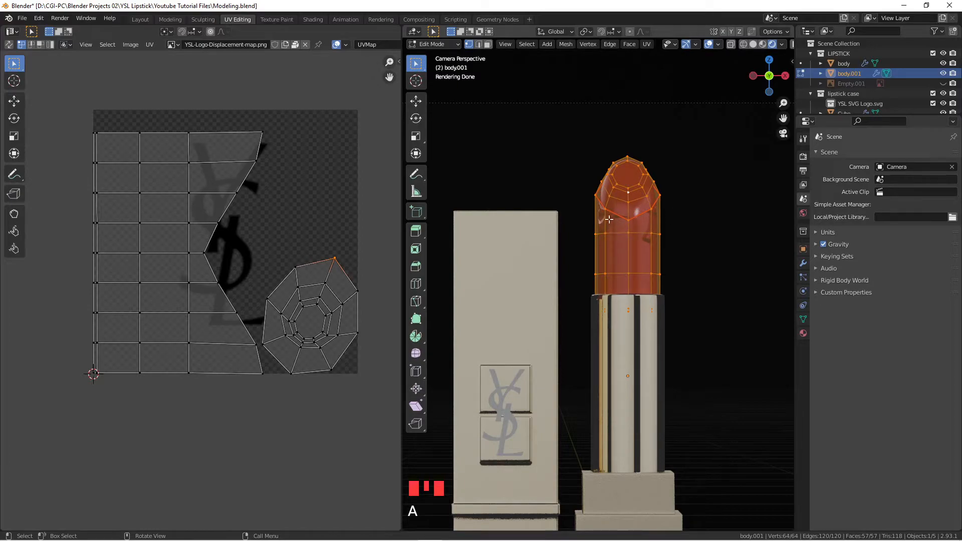
left_click_drag(281, 234, 362, 385)
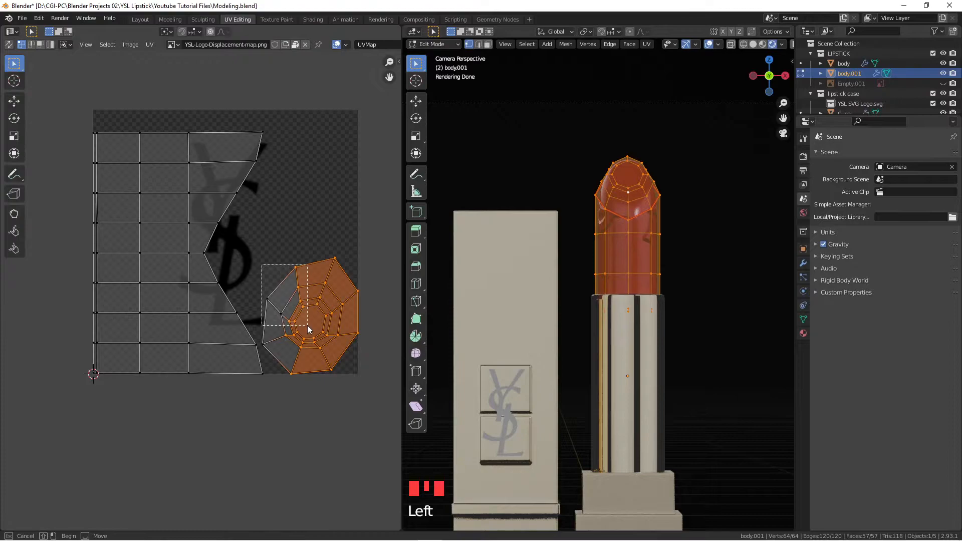
left_click(271, 328, "shift")
left_click(275, 312, "shift")
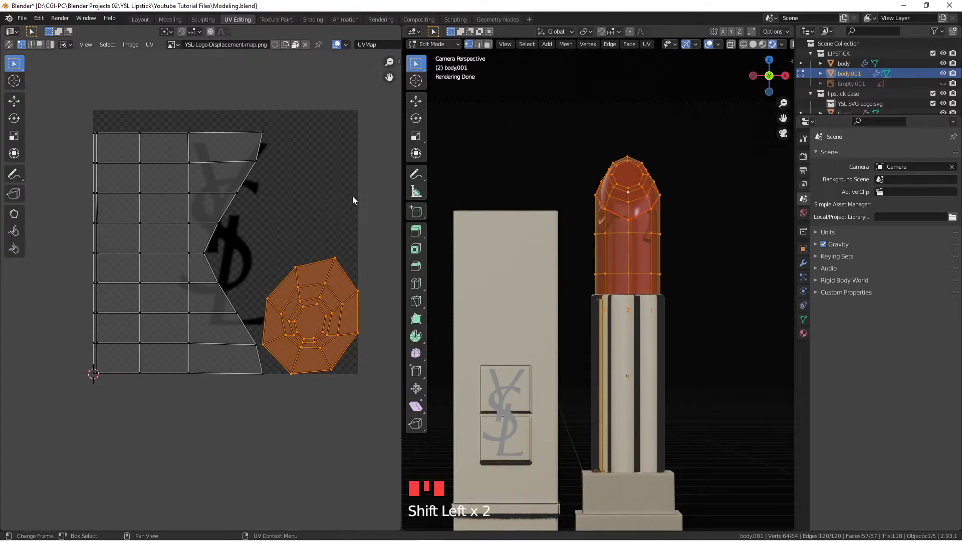
key("s")
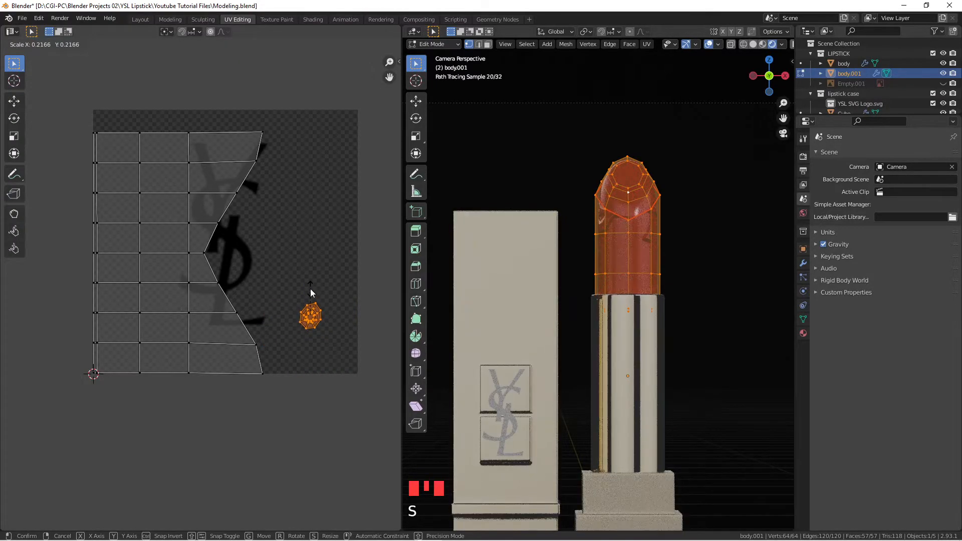
left_click(310, 292)
key("g")
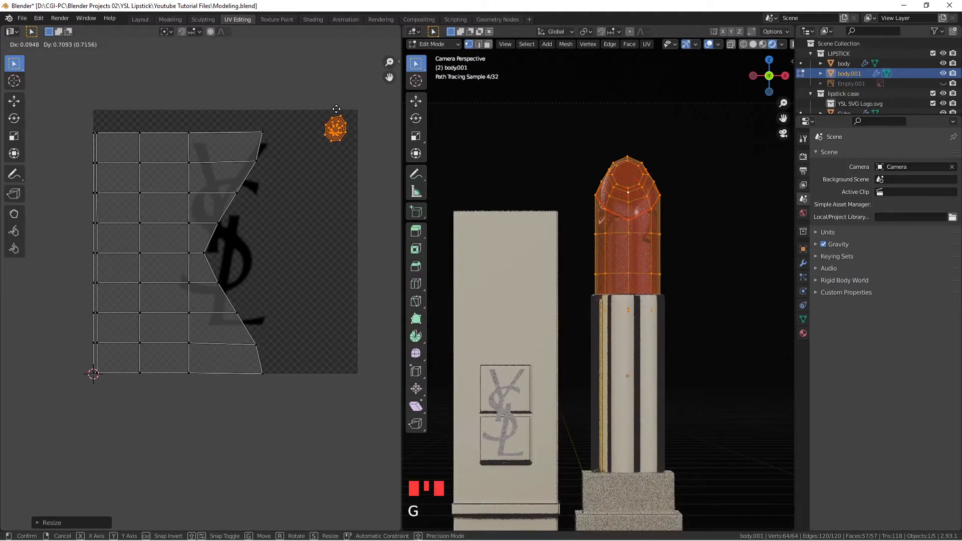
left_click(339, 109)
Rotate the UV island of the bullet's side wall 90° counter-clockwise so its notched edge faces up.
left_click_drag(44, 110, 269, 412)
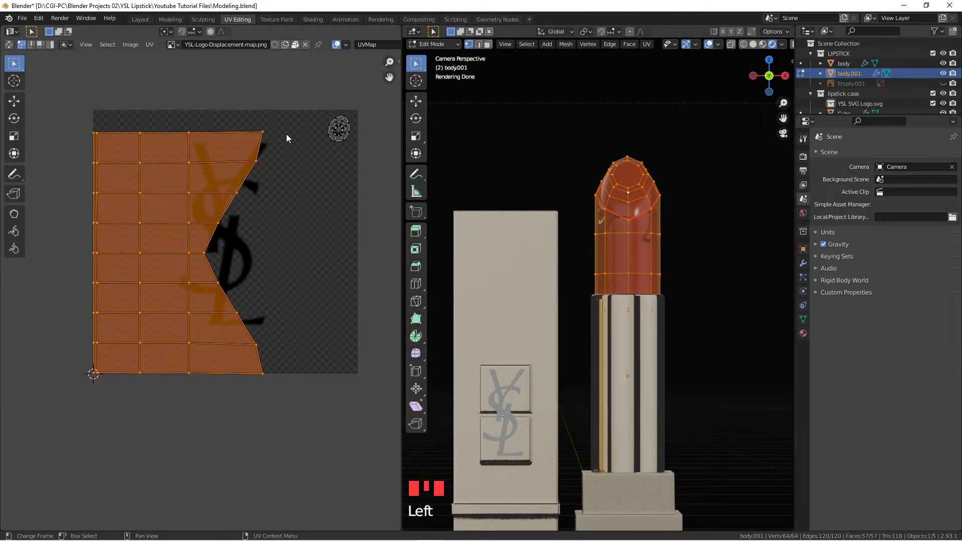
key("r")
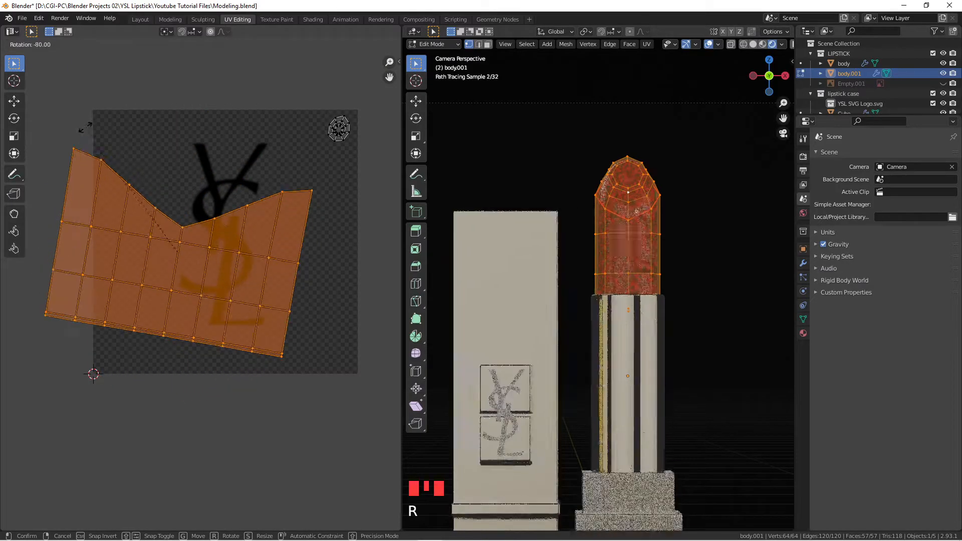
left_click(60, 155, "ctrl")
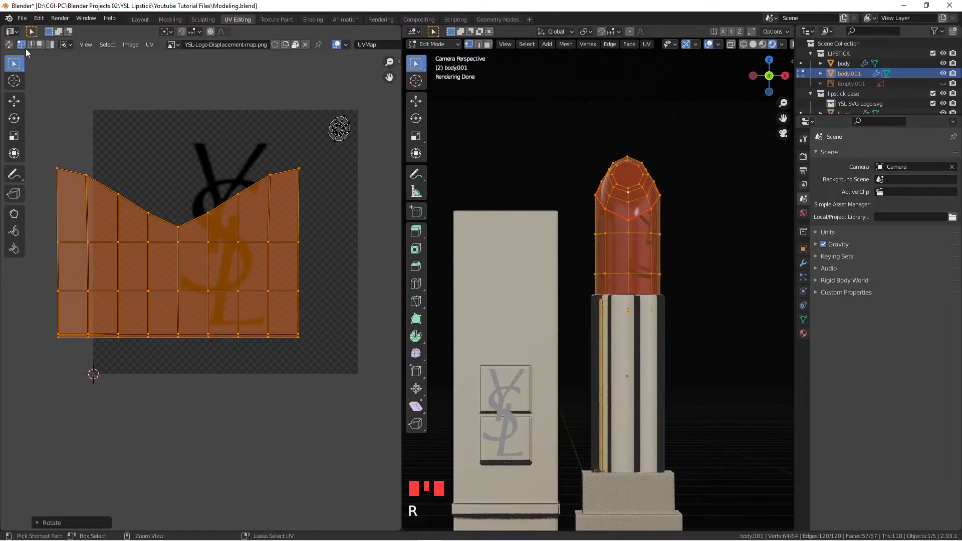
Center the side-wall UV island on the YSL logo and enlarge it beyond the image bounds to make the logo smaller on the bullet.
key("g")
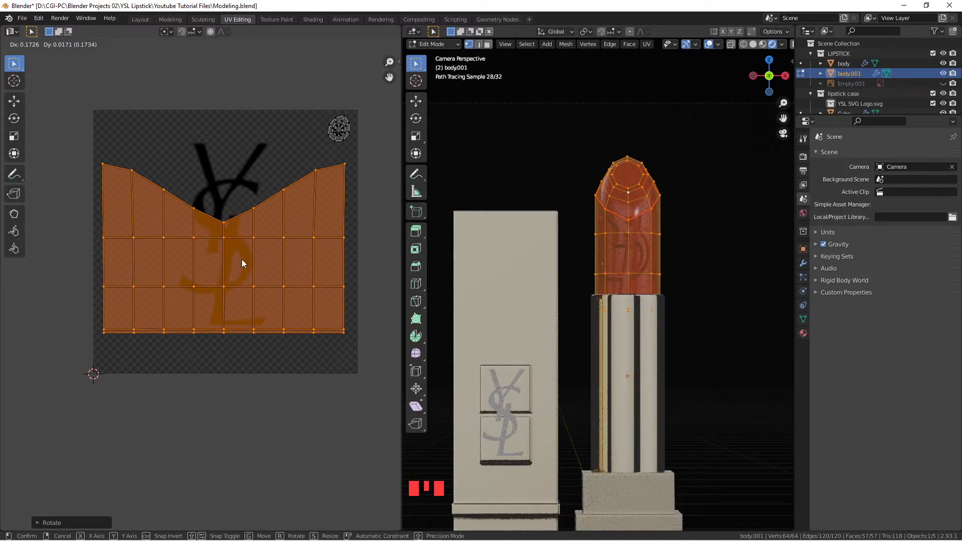
left_click(242, 259)
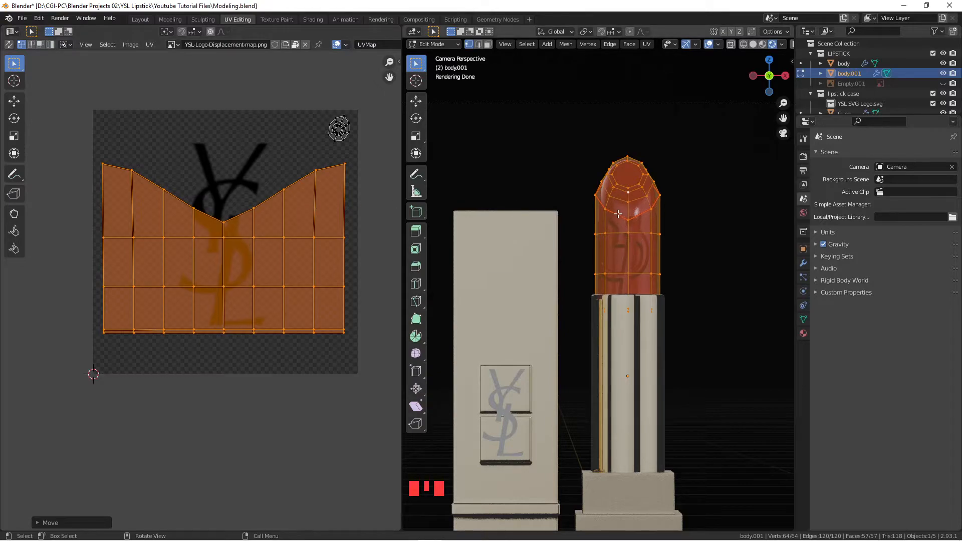
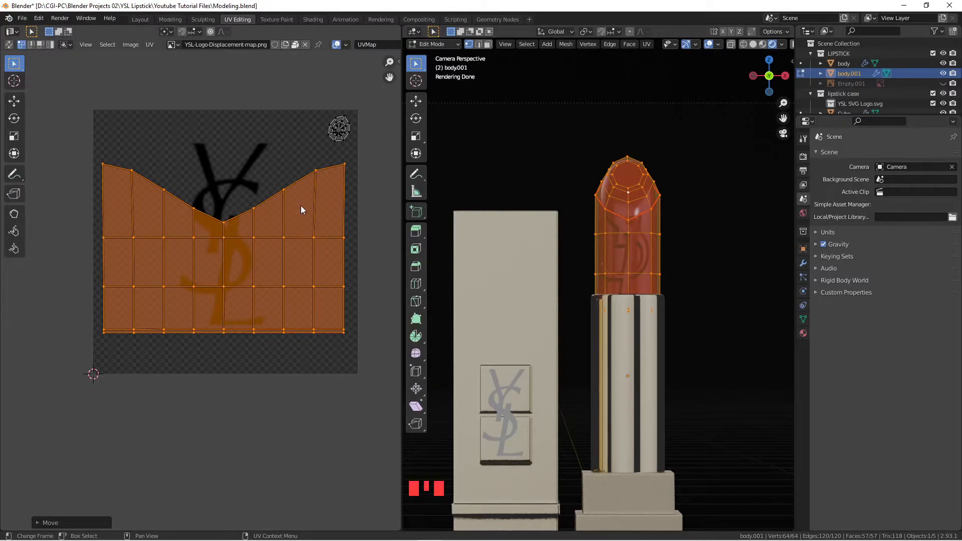
key("s")
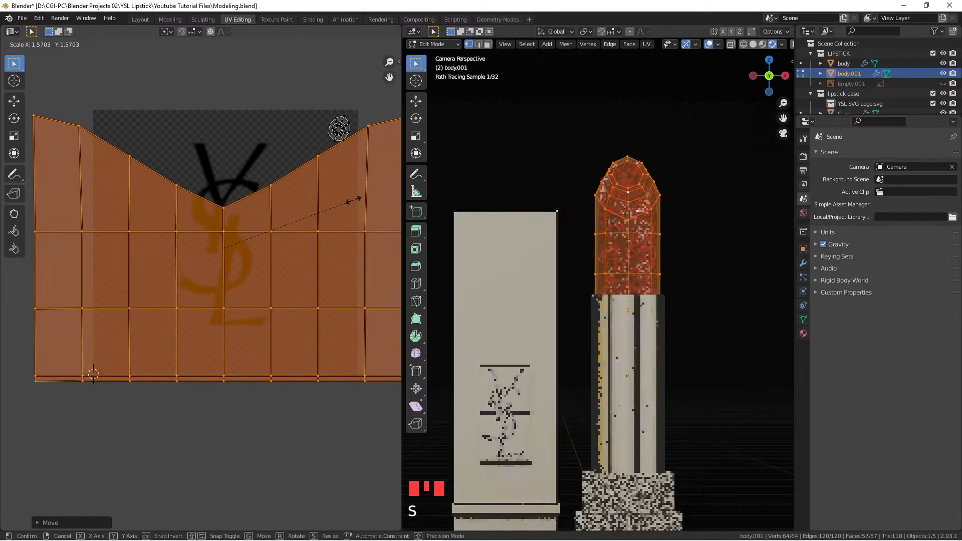
left_click(317, 224)
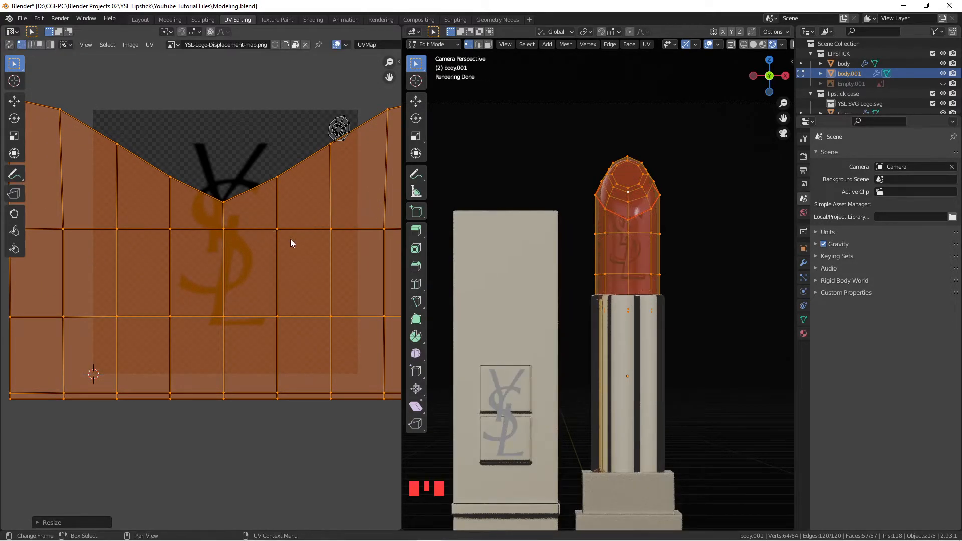
Move the side-wall UV island up over the YSL logo and scale it by about 1.44 to shrink the logo on the bullet.
key("g")
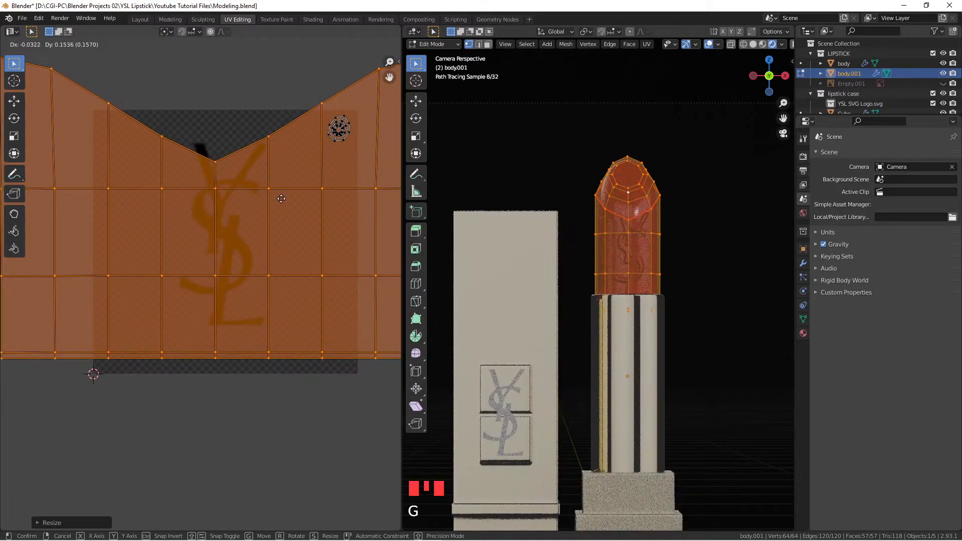
left_click(286, 196)
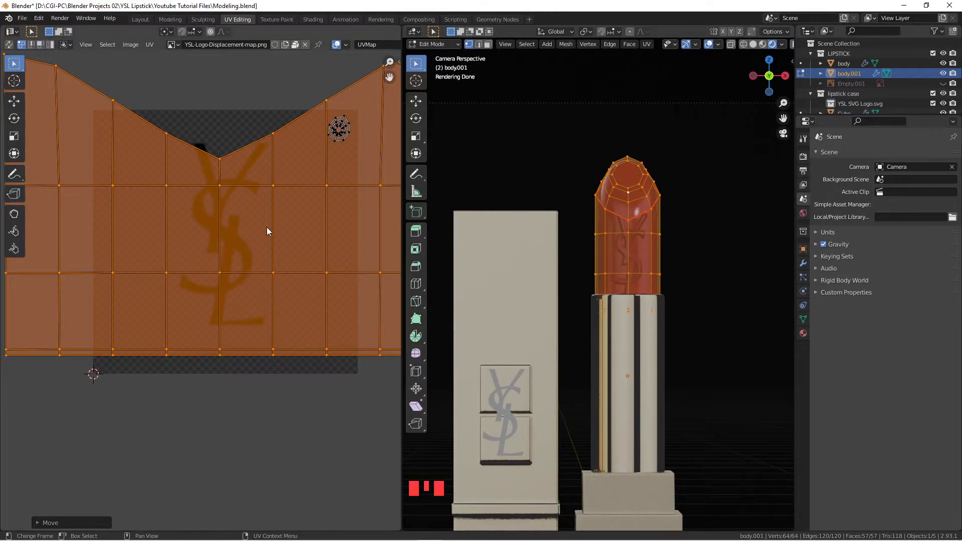
key("s")
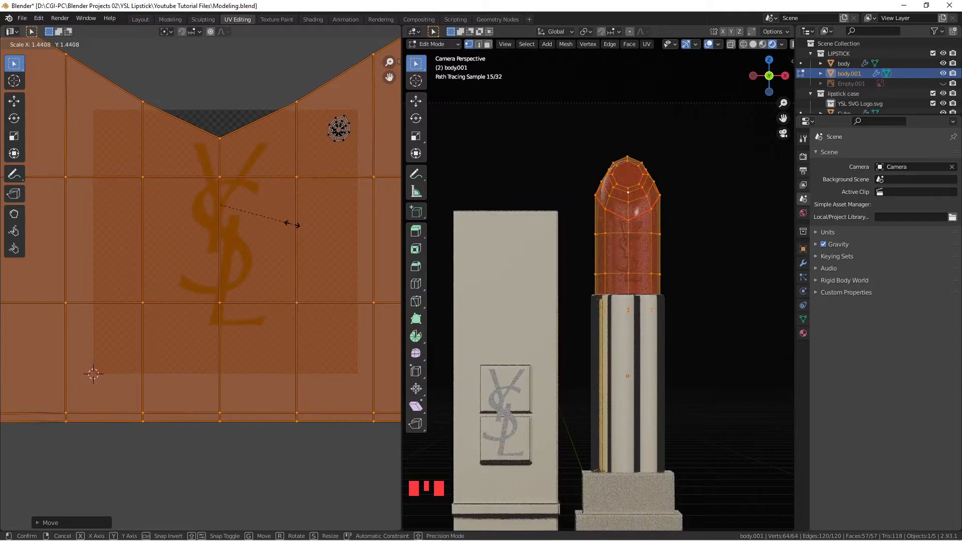
left_click(297, 225)
Nudge the side-wall UV island slightly so the logo sits centered on the bullet's front, and return to Object Mode.
scroll(595, 198, "up", 6)
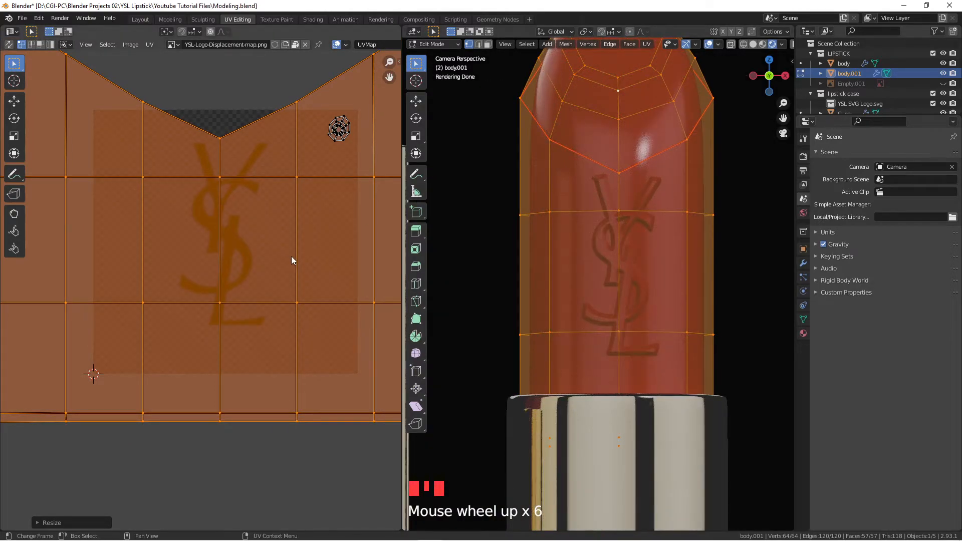
key("g")
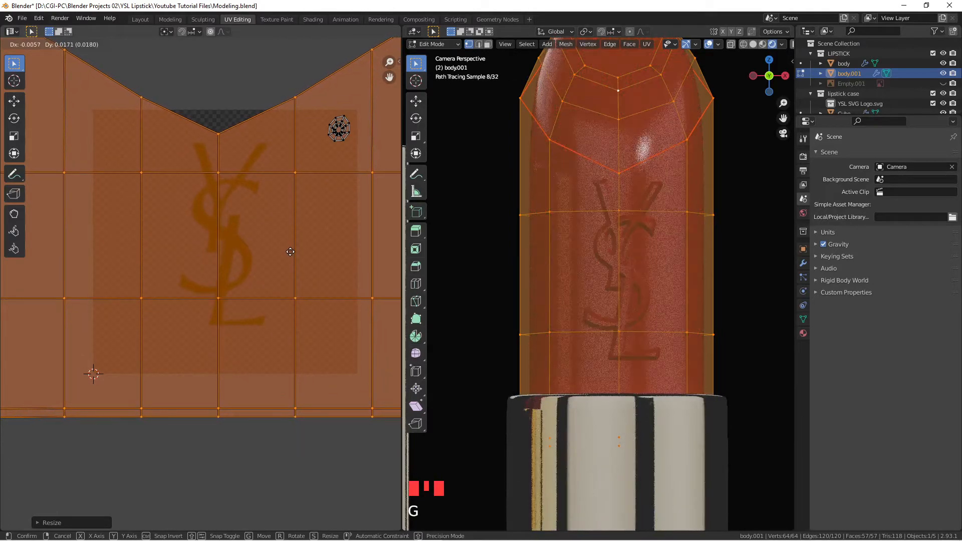
left_click(270, 249)
scroll(269, 249, "down", 2)
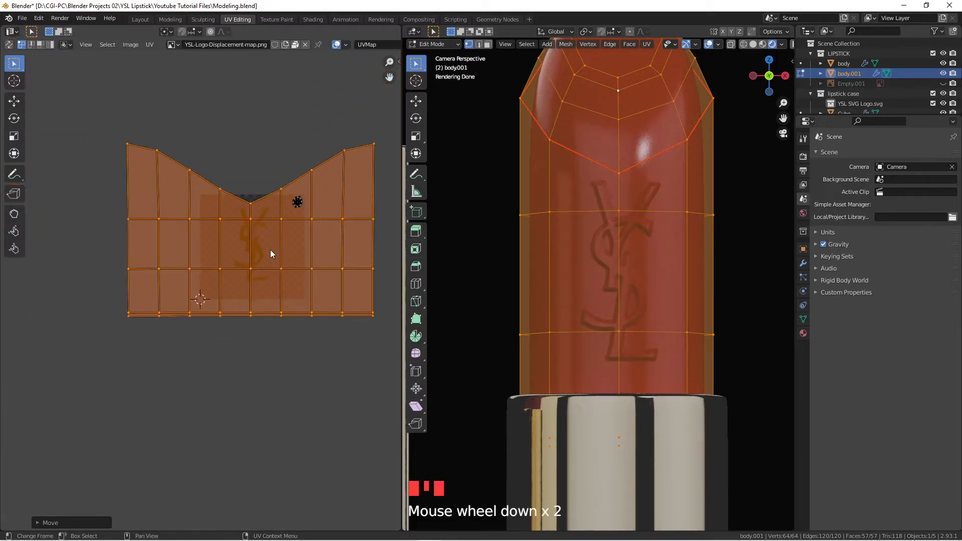
key("Tab")
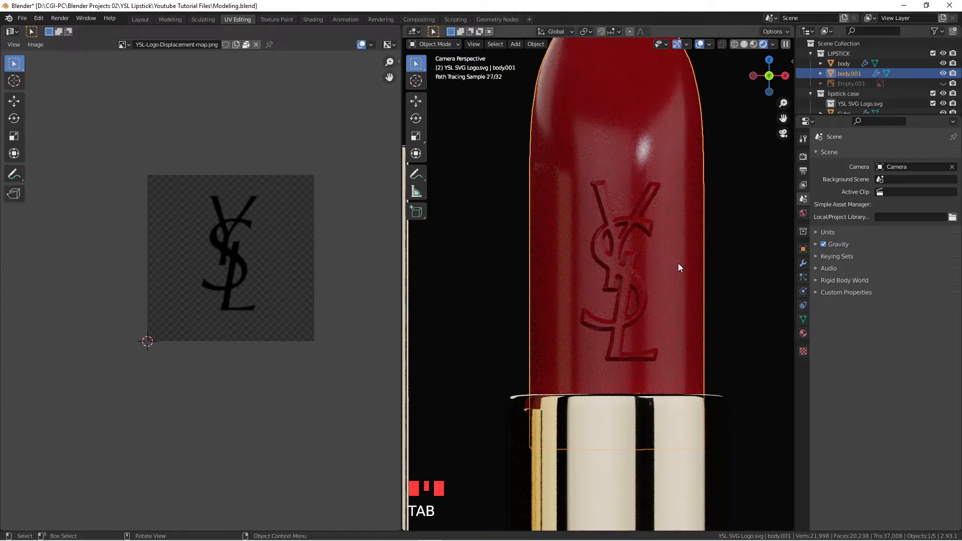
Examine the embossed YSL logo on the red bullet up close from the front and from the side.
scroll(629, 253, "up", 7)
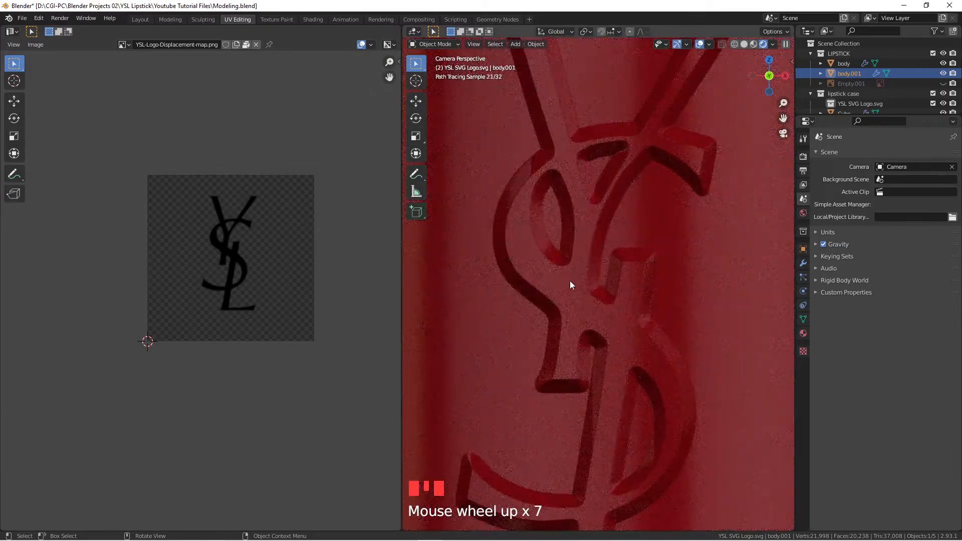
scroll(629, 219, "down", 2)
scroll(612, 214, "up", 2)
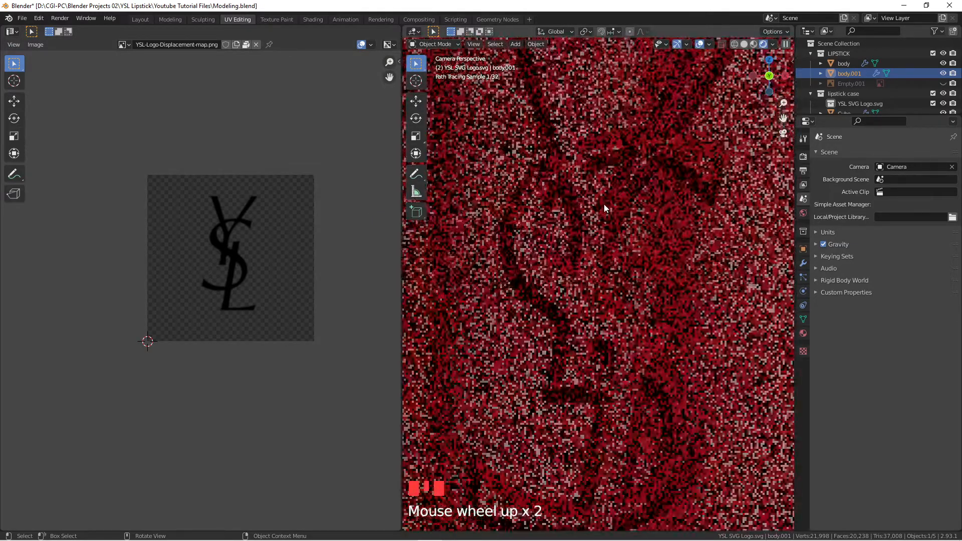
scroll(270, 273, "up", 4)
scroll(197, 242, "up", 1)
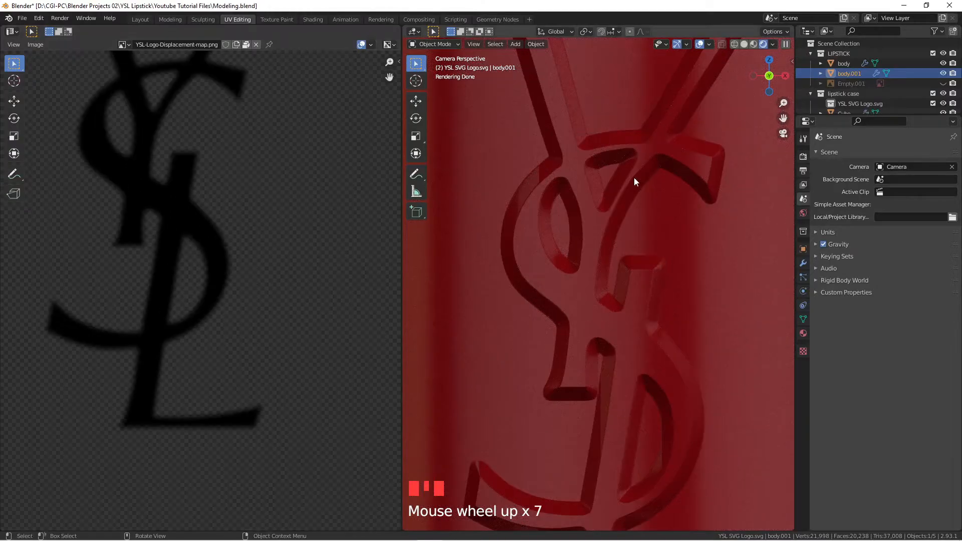
scroll(634, 182, "down", 3)
scroll(606, 293, "up", 2)
middle_click_drag(604, 293, 663, 294)
scroll(623, 280, "up", 9)
scroll(623, 281, "up", 7)
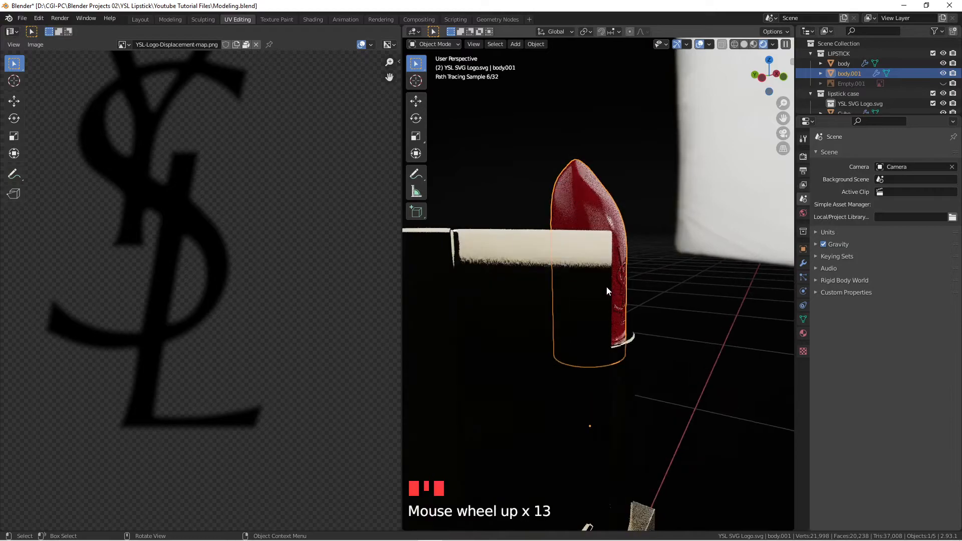
scroll(276, 236, "down", 3)
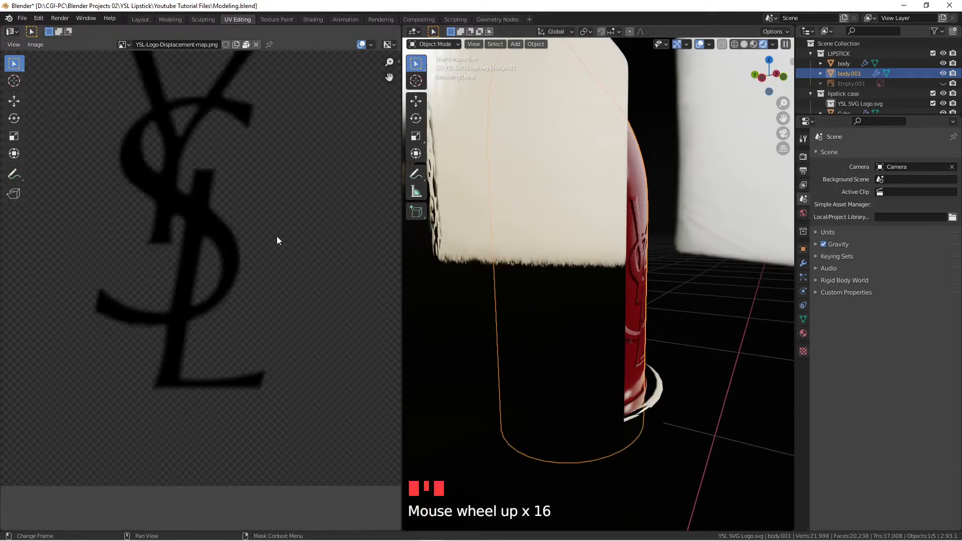
Switch to the Shading workspace and spread the Material Output and Displacement nodes of the lipstick red material away from the logo texture.
left_click(312, 19)
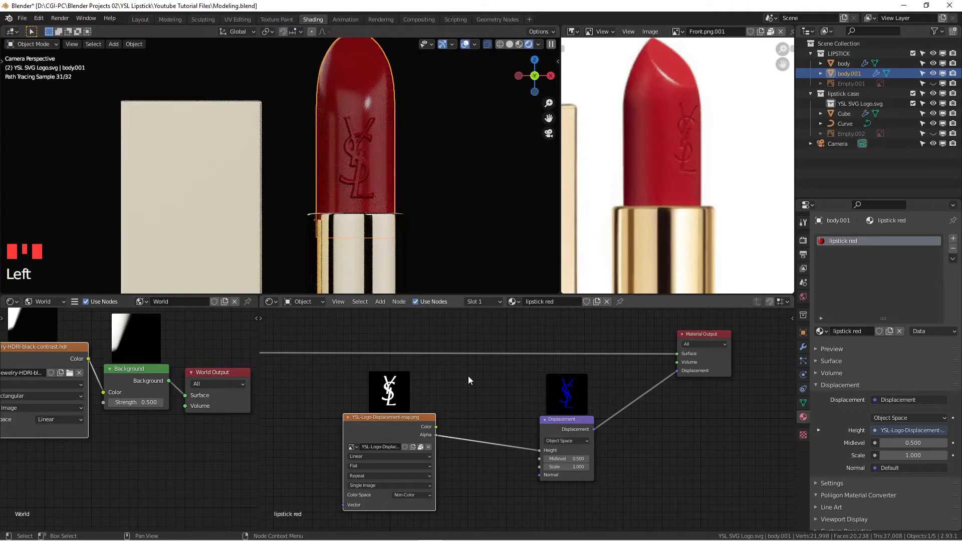
scroll(468, 375, "down", 2)
left_click_drag(564, 350, 677, 341)
left_click_drag(463, 415, 487, 397)
scroll(529, 432, "up", 2)
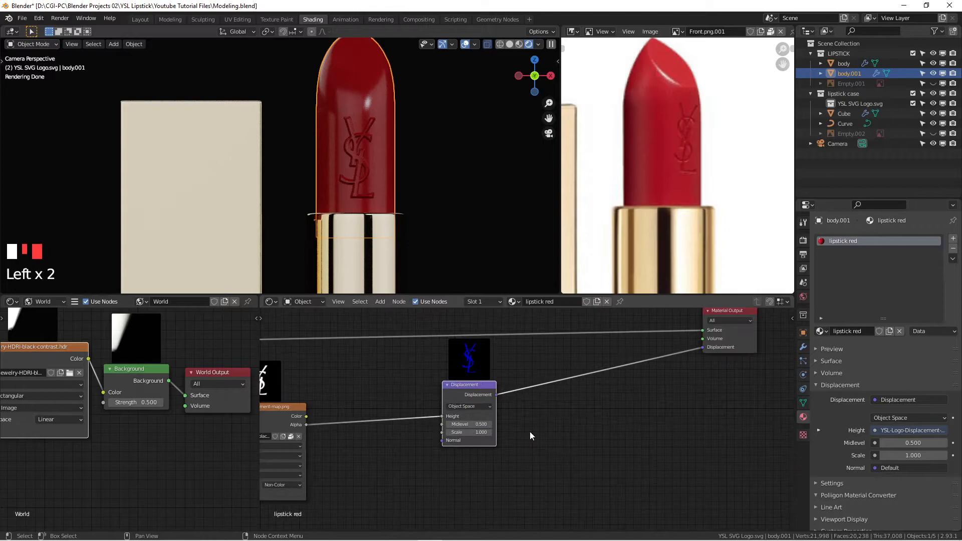
Insert an Invert node between the logo texture's Alpha output and the Displacement node's Height input.
key("shift+a")
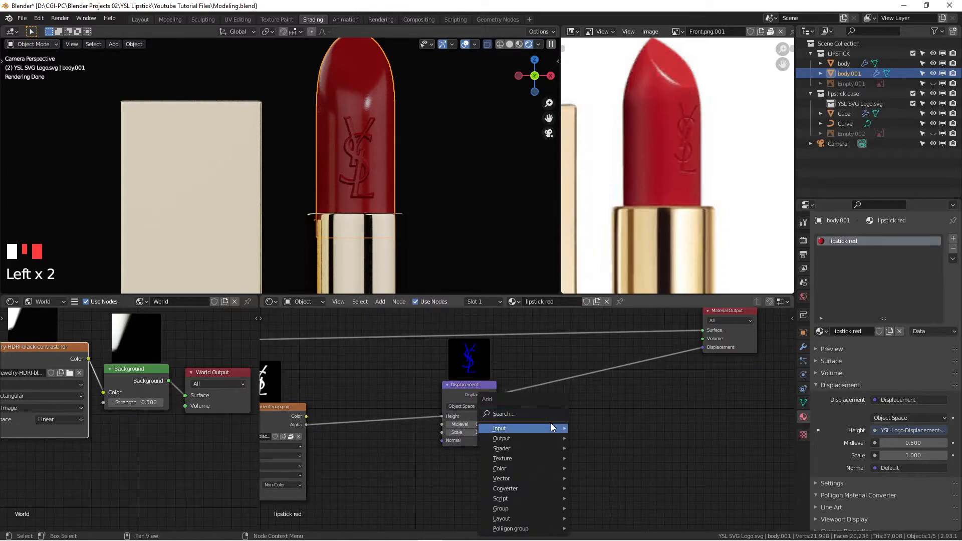
left_click(545, 409)
type("inve")
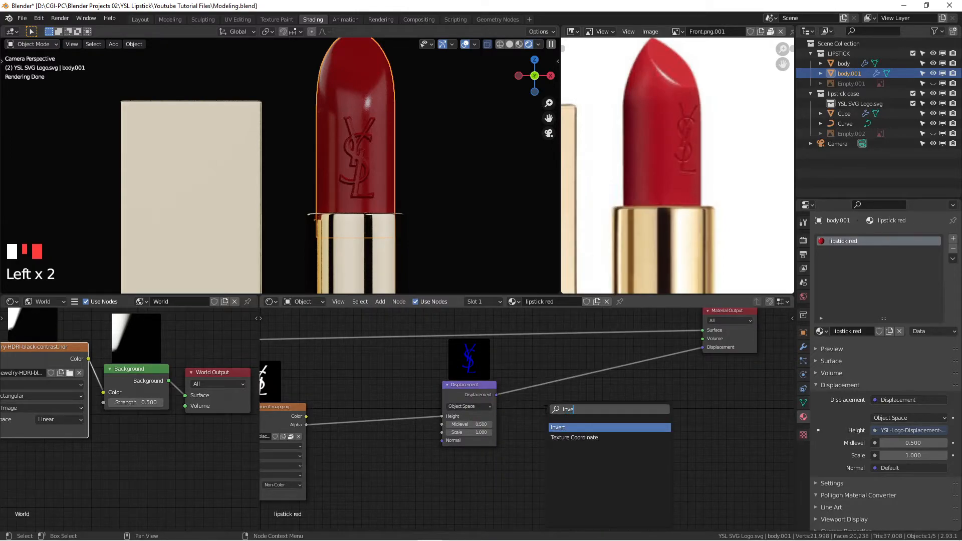
key("Return")
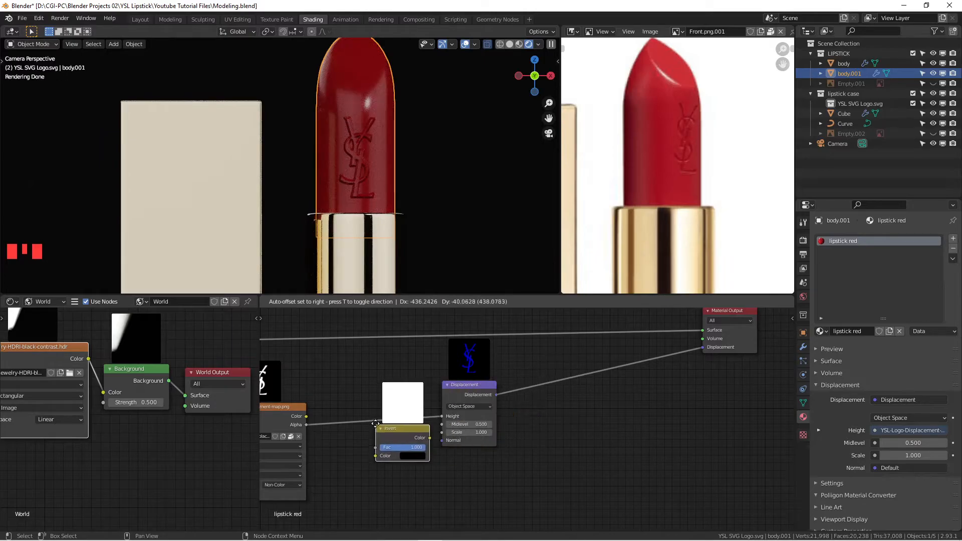
left_click(360, 408)
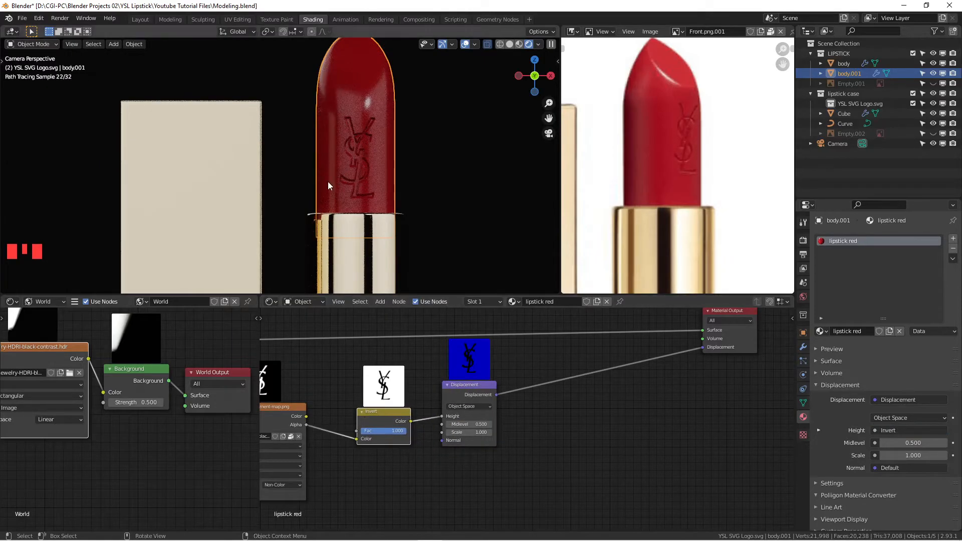
Examine the inverted logo relief on the red bullet up close from an angled view.
scroll(362, 157, "up", 7)
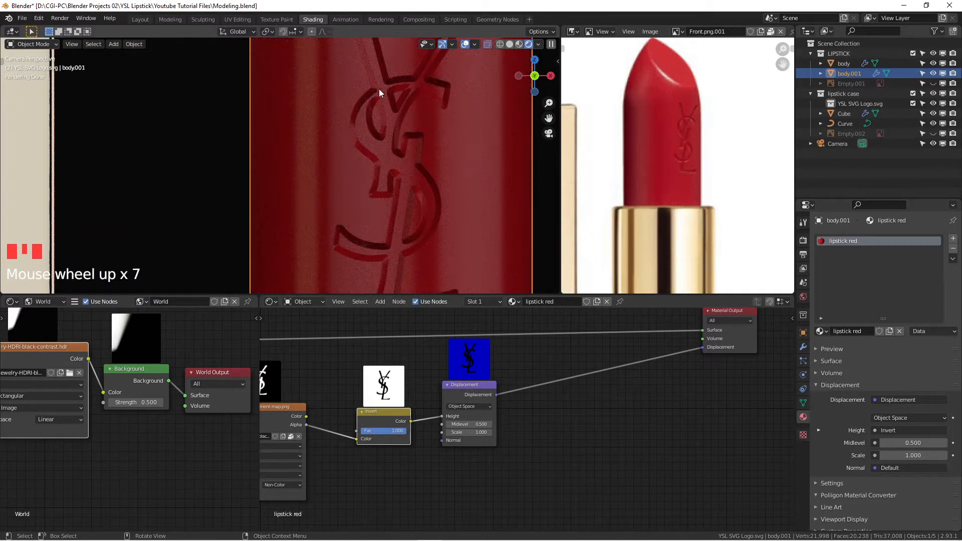
scroll(415, 190, "up", 3)
middle_click_drag(414, 189, 447, 180)
scroll(285, 152, "up", 5)
scroll(285, 151, "up", 20)
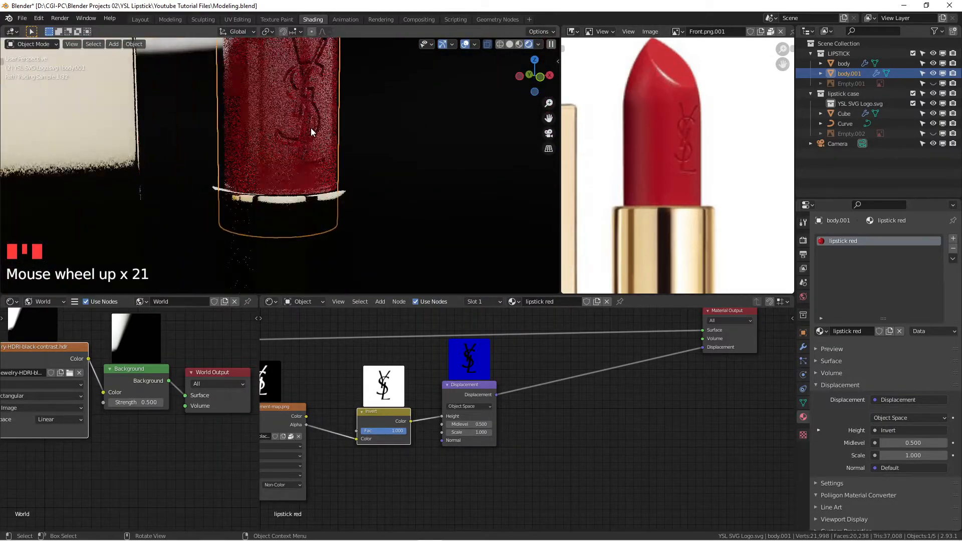
scroll(306, 126, "up", 8)
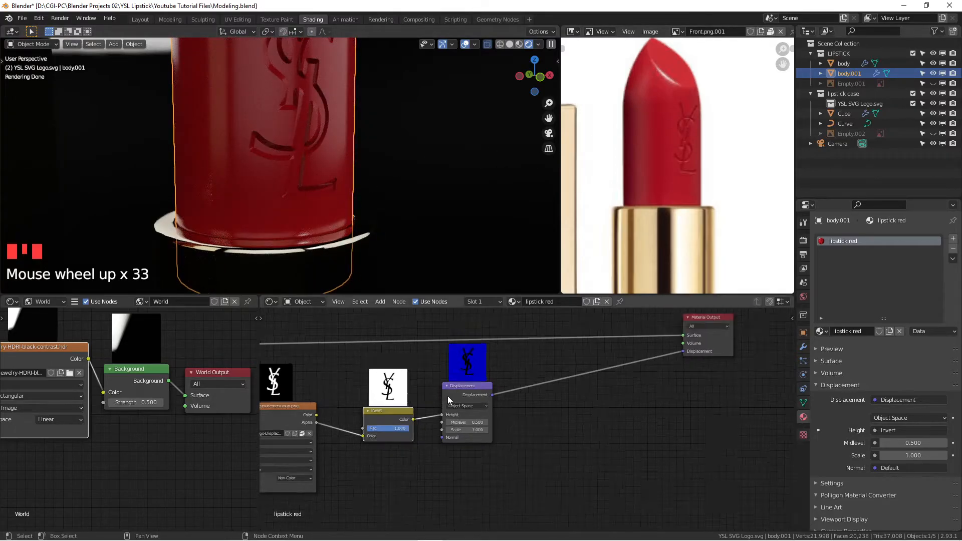
Try a midlevel of 0 on the Displacement node and undo it.
middle_click_drag(446, 396, 574, 397)
scroll(304, 165, "up", 4)
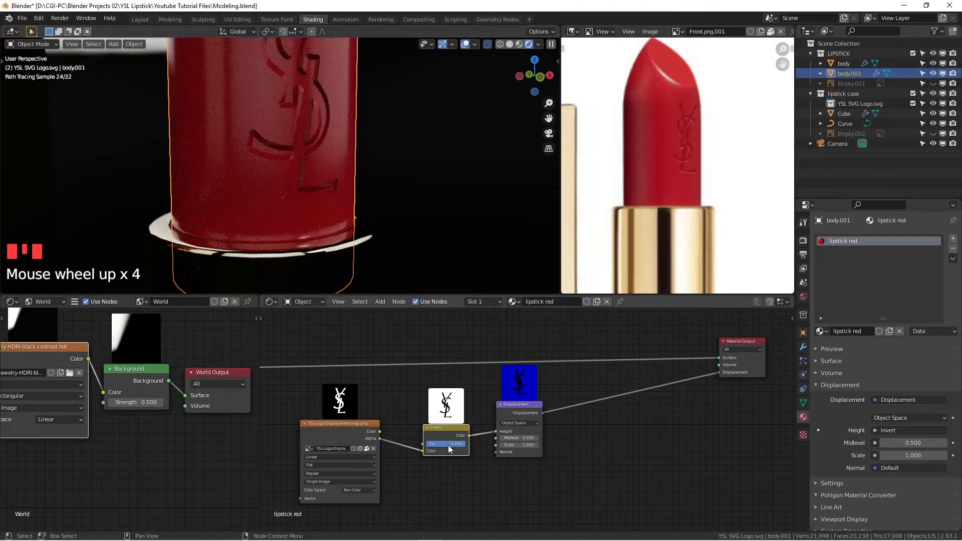
scroll(466, 443, "up", 1)
scroll(554, 439, "up", 2)
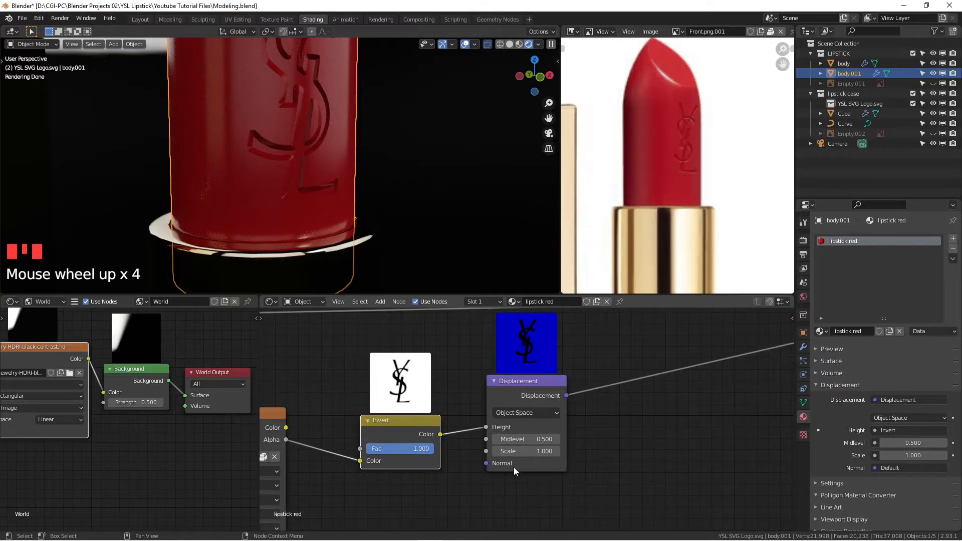
scroll(551, 451, "down", 2)
scroll(598, 435, "up", 2)
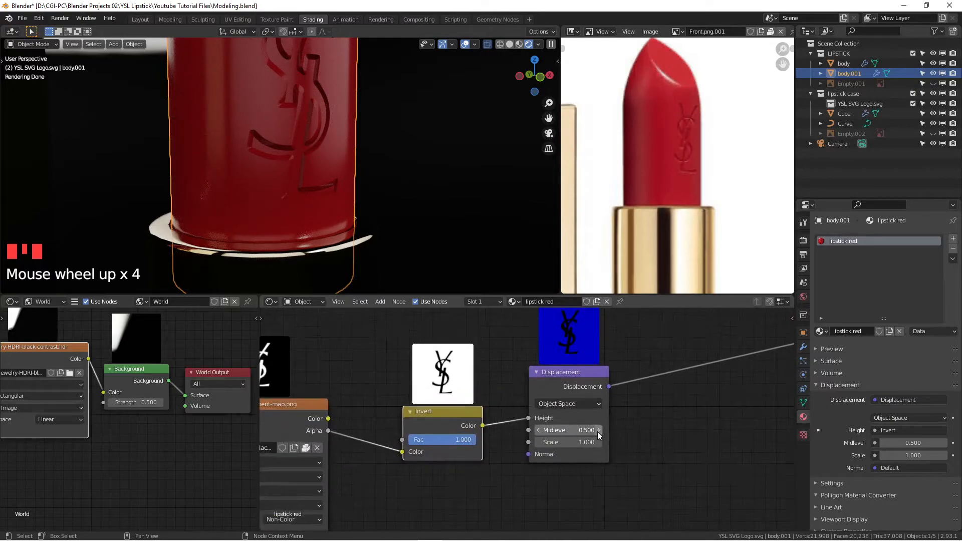
left_click_drag(576, 430, 541, 430)
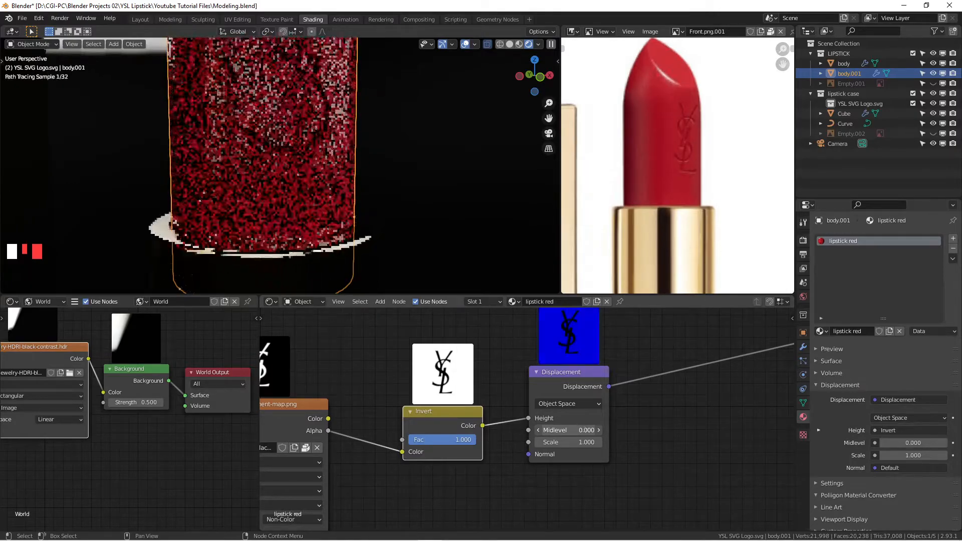
key("ctrl+z")
Open a wide gap between the Invert and Displacement nodes, keeping Invert close to the logo texture.
scroll(644, 434, "down", 3)
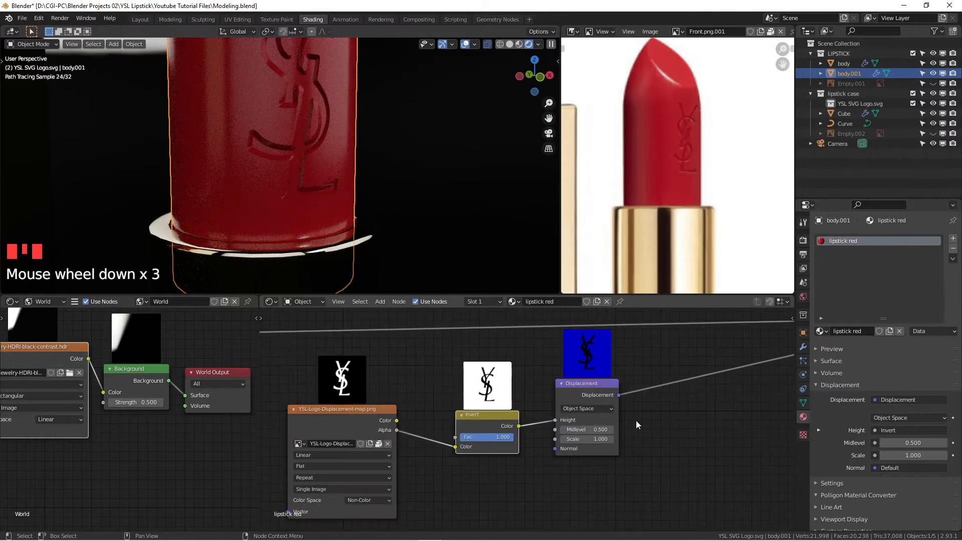
left_click_drag(597, 383, 721, 379)
left_click_drag(497, 433, 479, 434)
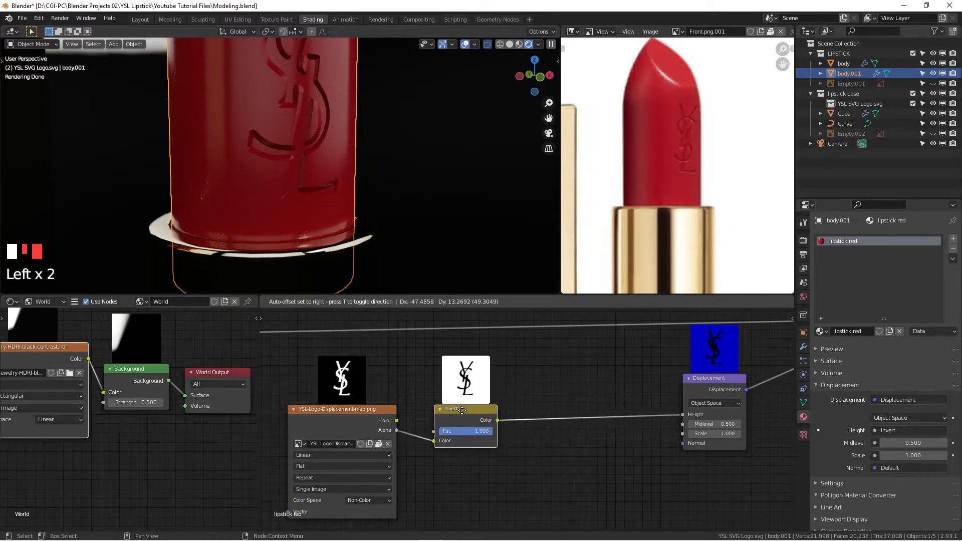
scroll(516, 452, "down", 1)
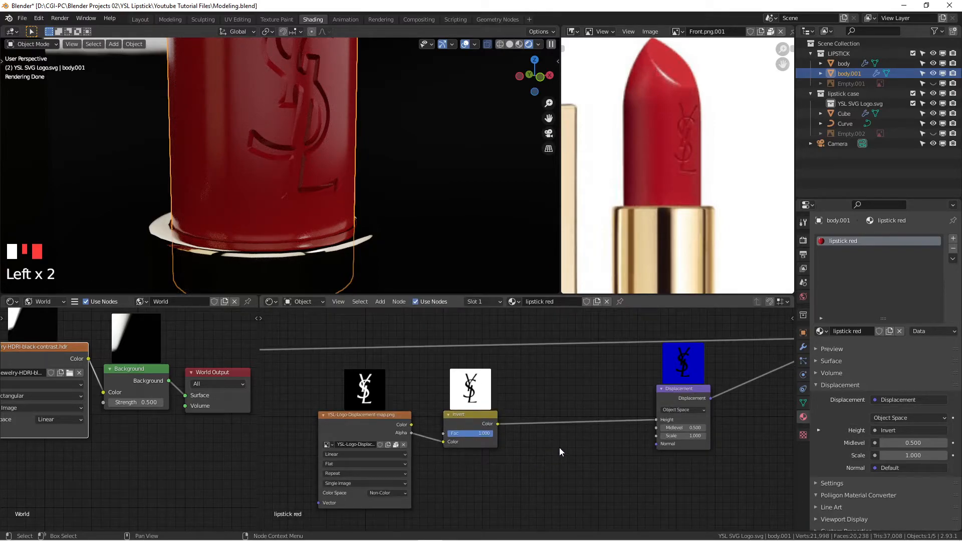
Add a ColorRamp node in the gap between the Invert and Displacement nodes.
key("shift+a")
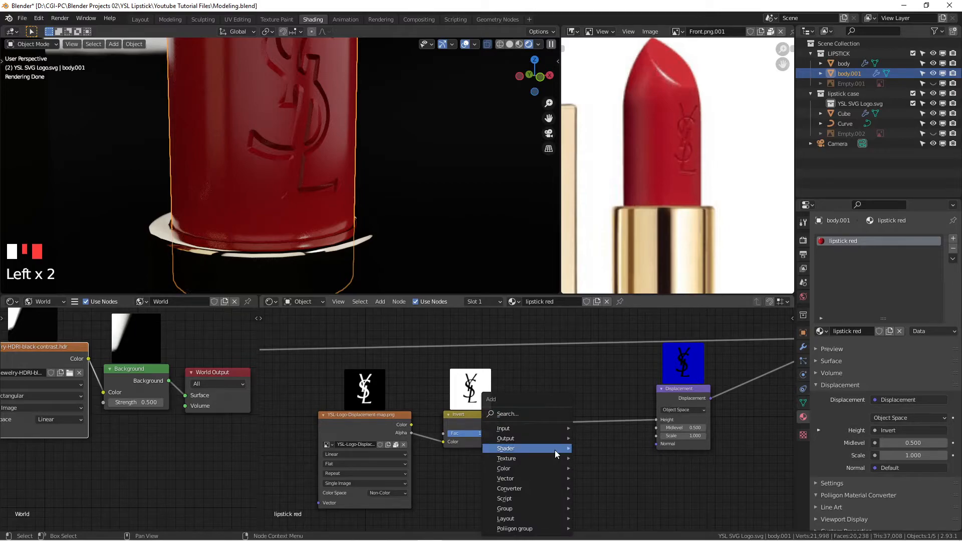
left_click(543, 414)
type("color ramp")
key("Return")
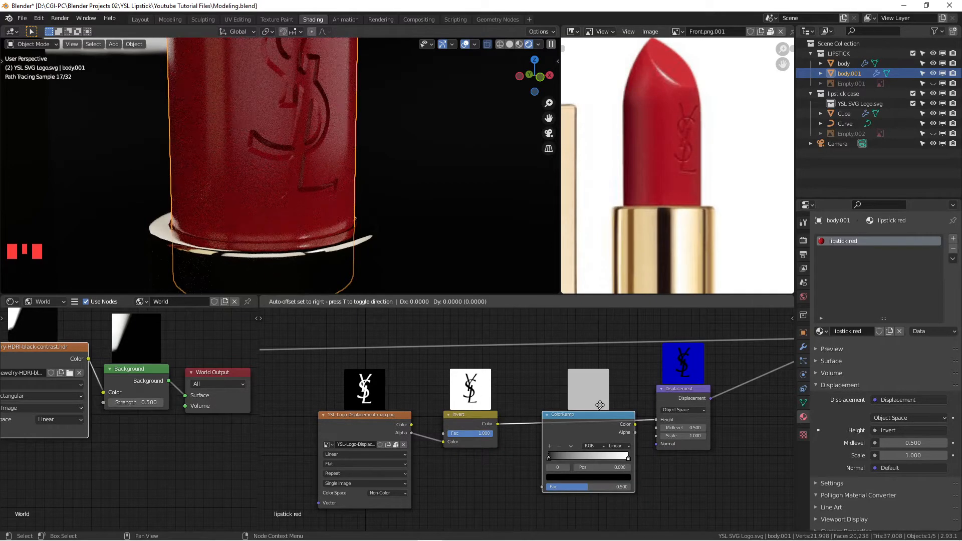
left_click(598, 439)
Shift the Displacement node slightly and place the ColorRamp node unconnected below the link between Invert and Displacement.
scroll(598, 439, "down", 1)
middle_click_drag(583, 416, 561, 390)
scroll(561, 390, "down", 2)
left_click_drag(567, 361, 560, 366)
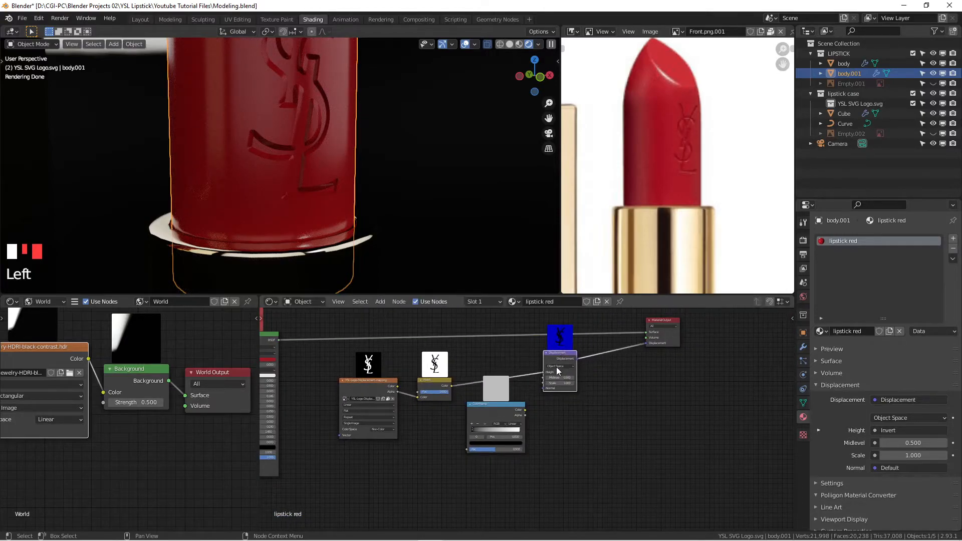
left_click(500, 404)
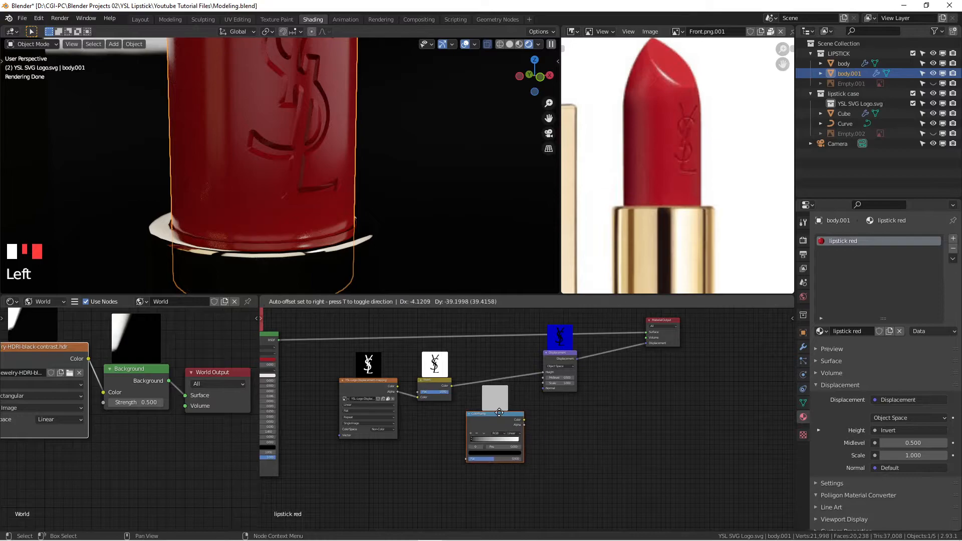
scroll(513, 431, "up", 1)
scroll(551, 429, "up", 1)
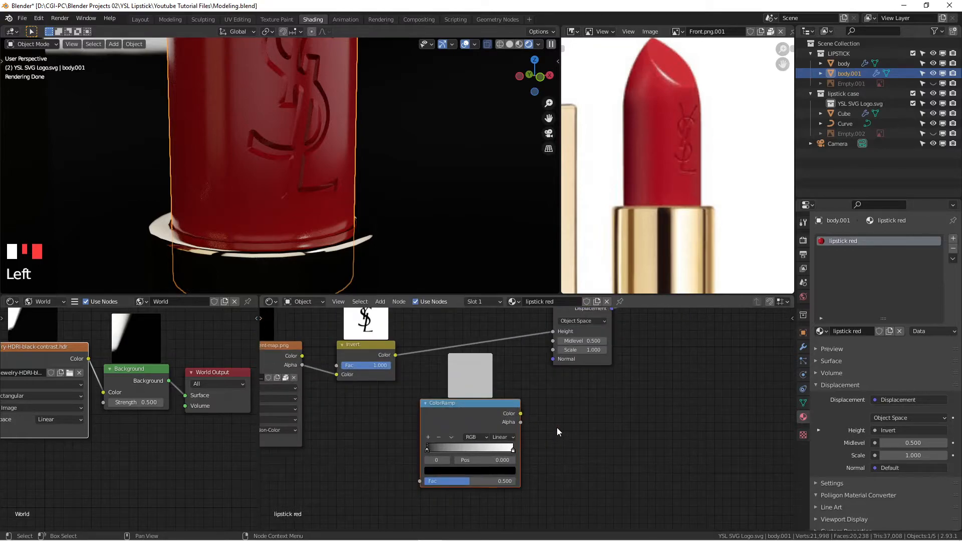
middle_click_drag(536, 420, 549, 427)
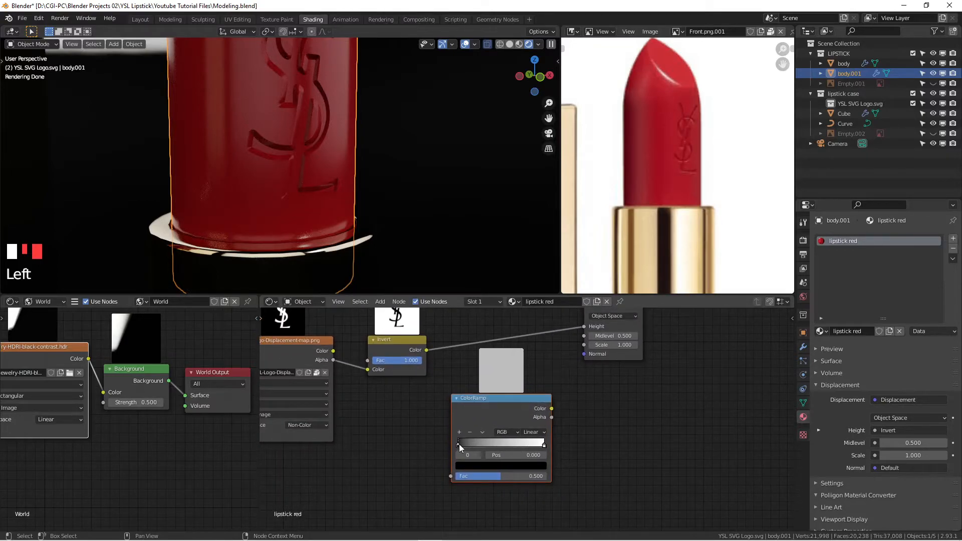
mouse_move(502, 399)
left_mouse_down()
mouse_move(538, 411)
mouse_move(503, 398)
left_mouse_up()
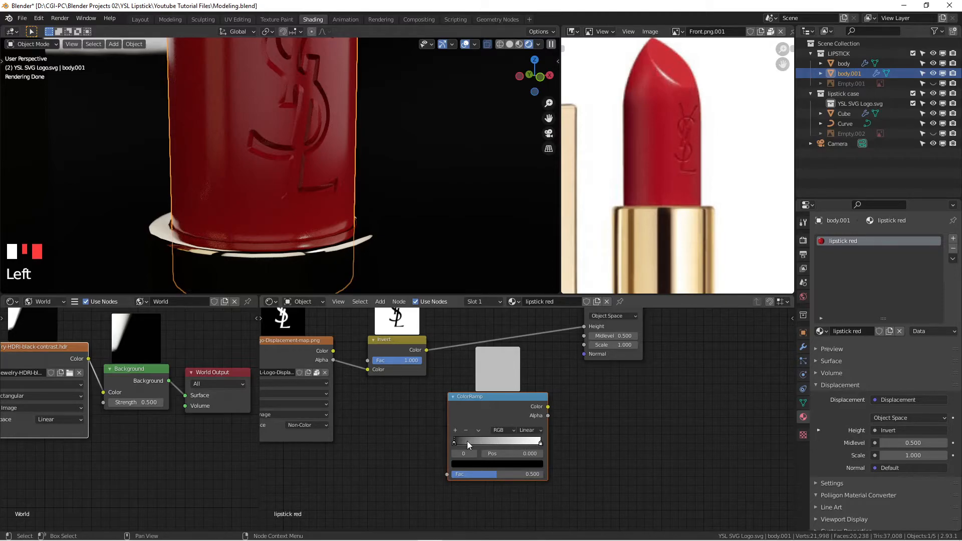
Try a lighter, tinted colour on the ColorRamp's black stop and undo the colour changes.
left_click(470, 464)
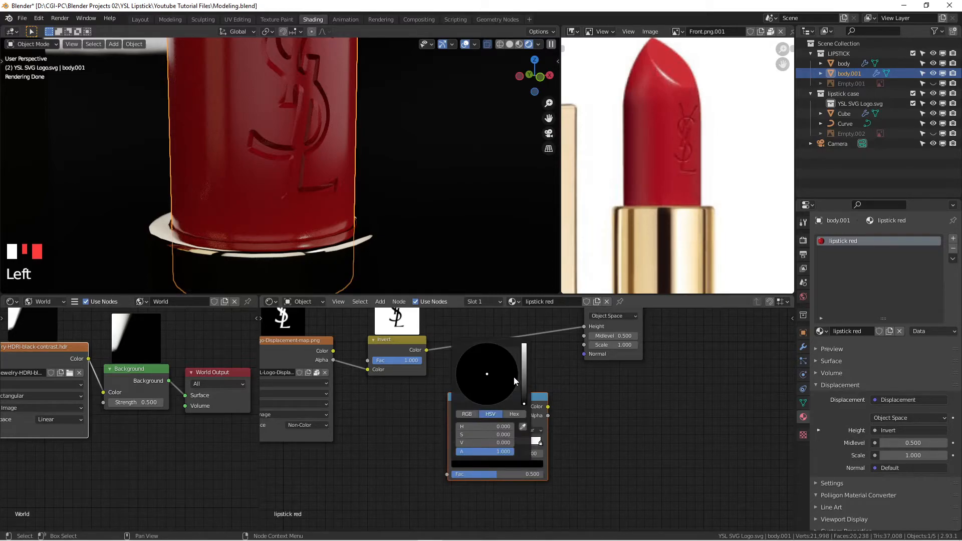
left_click(523, 360)
left_click(485, 378)
left_click(541, 443)
left_click(494, 462)
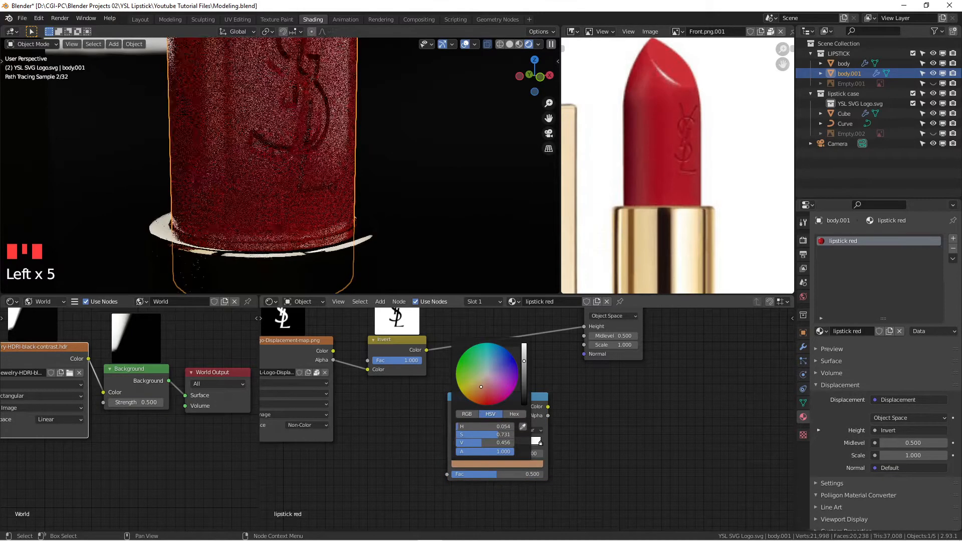
key("ctrl+z")
key("ctrl+z")
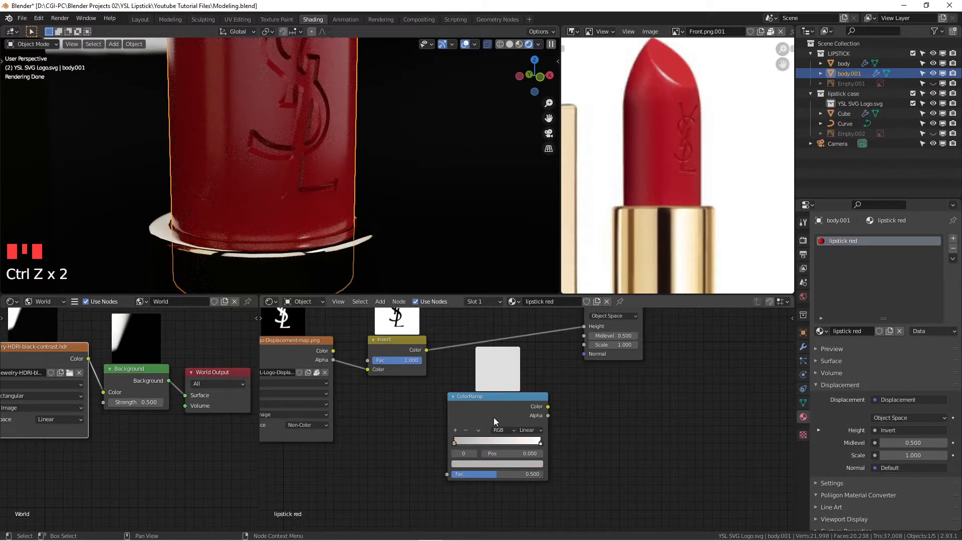
key("ctrl+z")
key("ctrl+z")
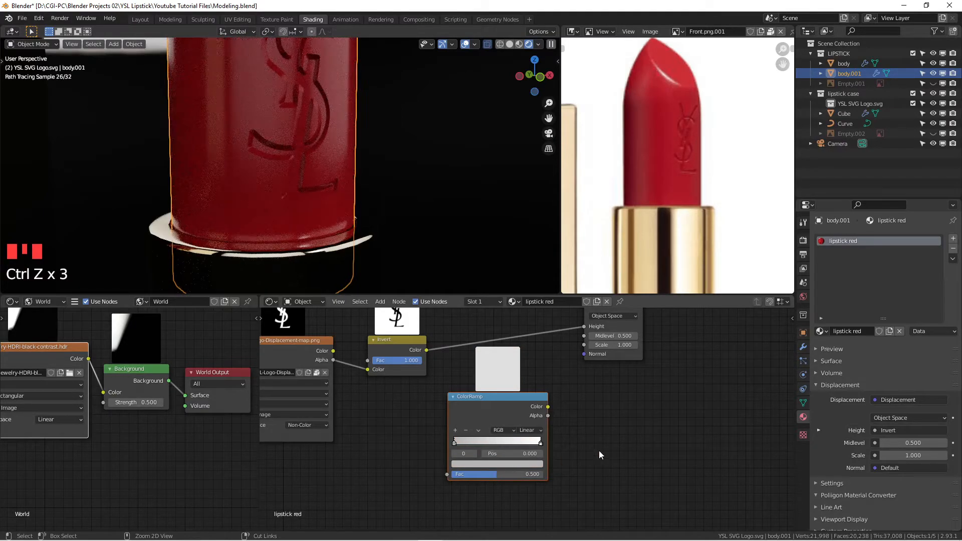
Make more room before the Displacement node and insert the ColorRamp node into the link between Invert and Displacement.
mouse_move(507, 404)
left_mouse_down()
mouse_move(489, 433)
mouse_move(506, 403)
left_mouse_up()
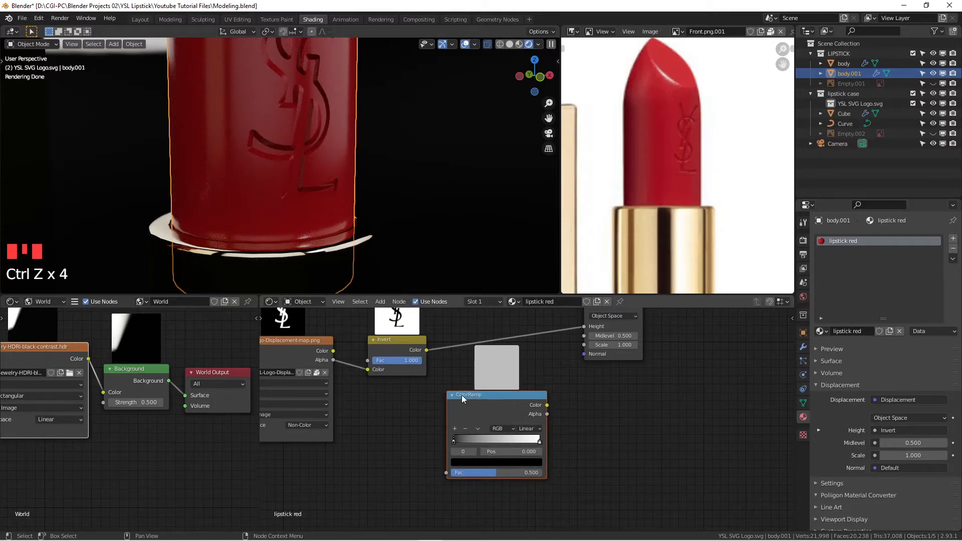
scroll(595, 400, "down", 2)
left_click_drag(566, 371, 638, 387)
left_click_drag(477, 419, 492, 371)
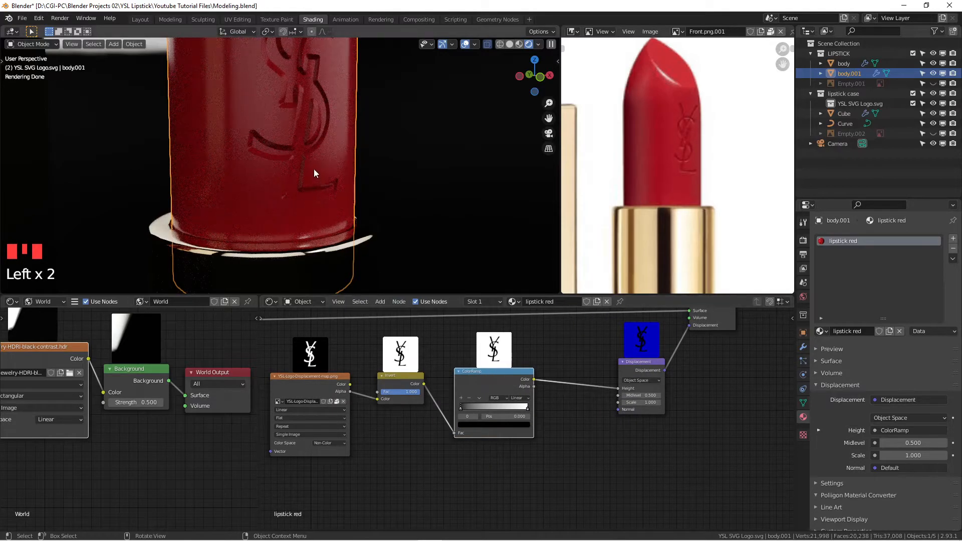
Adjust the ColorRamp's white stop while checking the engraved logo, leaving it at a position of about 0.24.
scroll(297, 156, "up", 6)
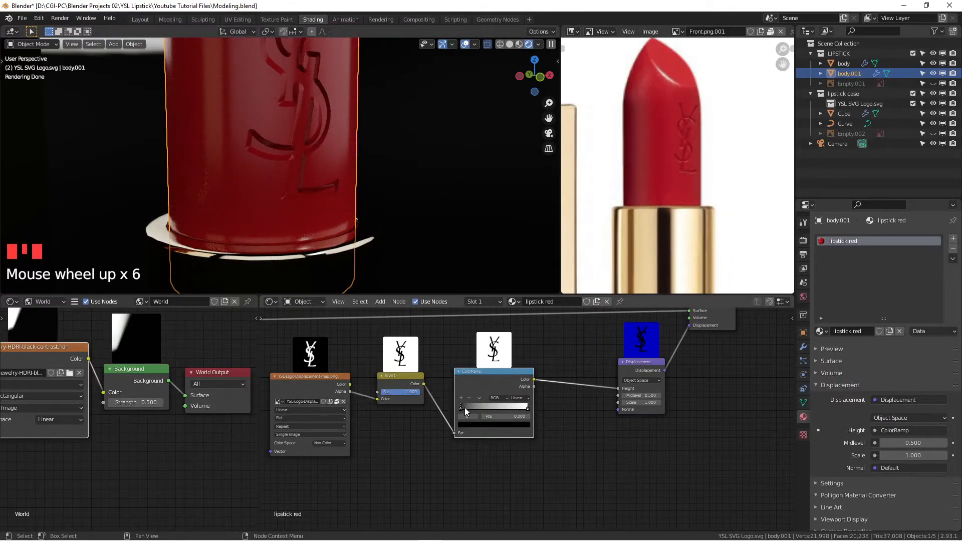
mouse_move(461, 407)
left_mouse_down()
mouse_move(486, 405)
mouse_move(459, 406)
left_mouse_up()
left_click_drag(526, 410, 487, 407)
scroll(292, 107, "up", 2)
scroll(375, 143, "down", 2)
middle_click_drag(374, 143, 351, 120)
scroll(351, 121, "up", 2)
left_click_drag(486, 408, 530, 405)
scroll(498, 215, "down", 5)
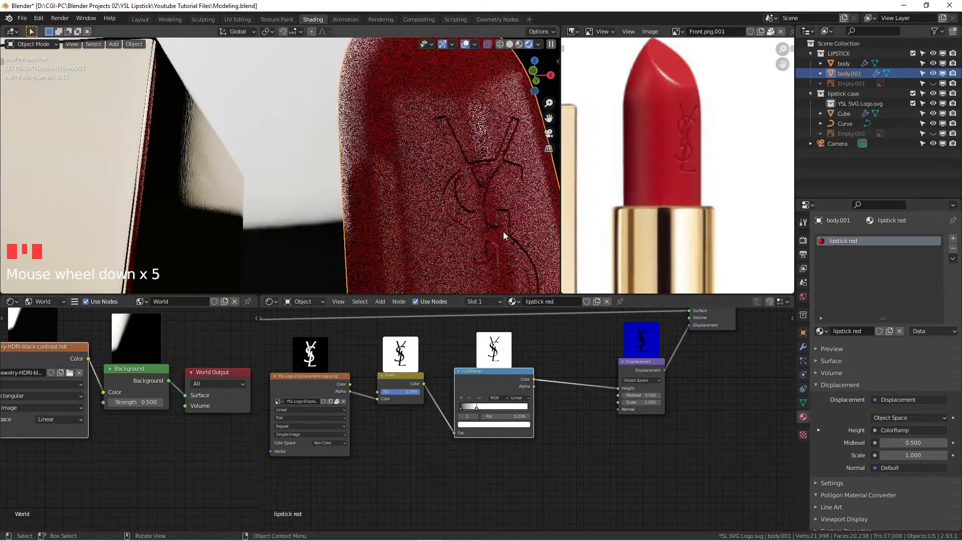
left_click(569, 411)
Examine the engraved logo on the red bullet from the front, both up close and from a distance.
middle_click_drag(513, 214, 419, 180)
scroll(497, 239, "down", 11)
scroll(419, 191, "down", 13)
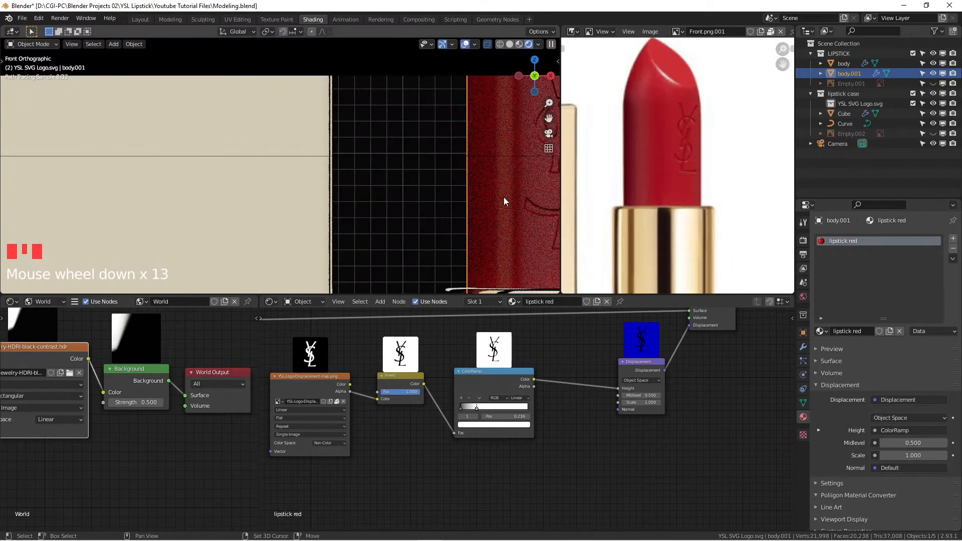
middle_click_drag(504, 198, 359, 201, "shift")
scroll(451, 173, "up", 3)
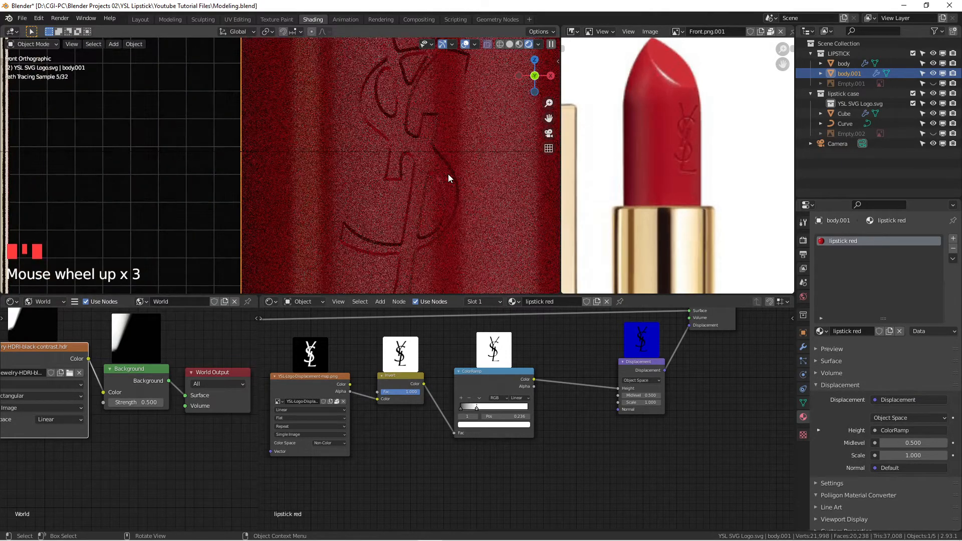
scroll(448, 174, "down", 4)
middle_click_drag(448, 174, 416, 170, "shift")
key("ctrl+space")
key("ctrl+space")
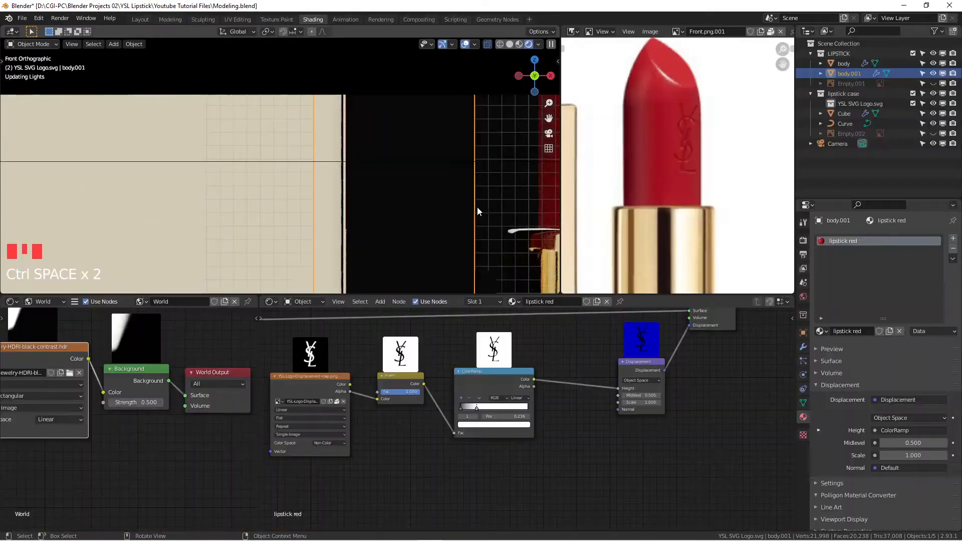
scroll(476, 206, "down", 3)
middle_click_drag(474, 207, 371, 193, "shift")
scroll(357, 185, "down", 2)
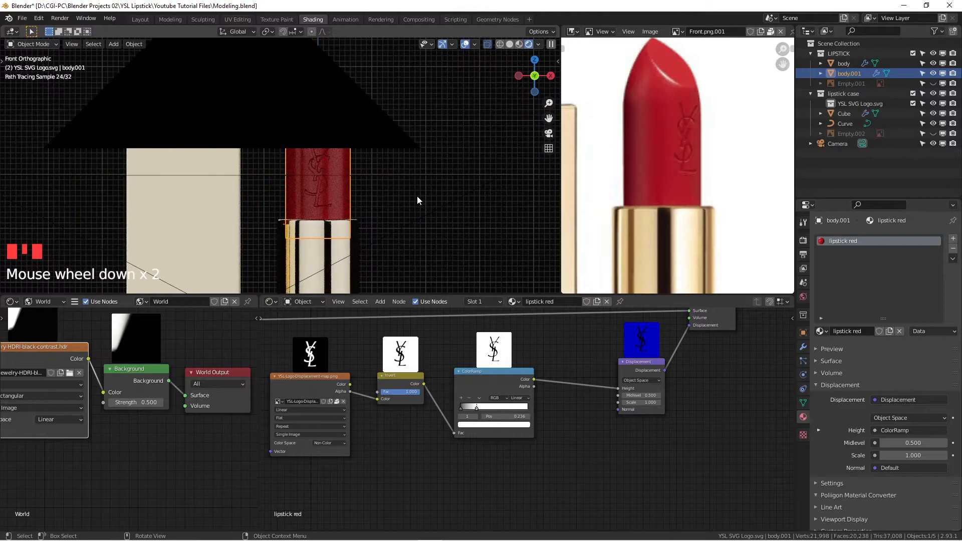
scroll(417, 201, "down", 2)
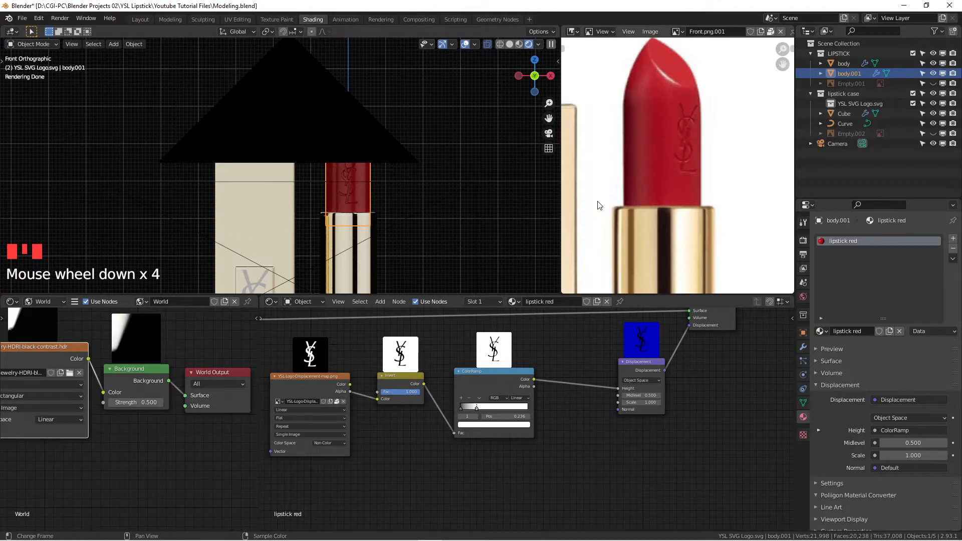
Deselect everything and examine the whole lipstick and its case in an enlarged perspective view and from the front.
double_click(481, 223)
left_click(507, 199)
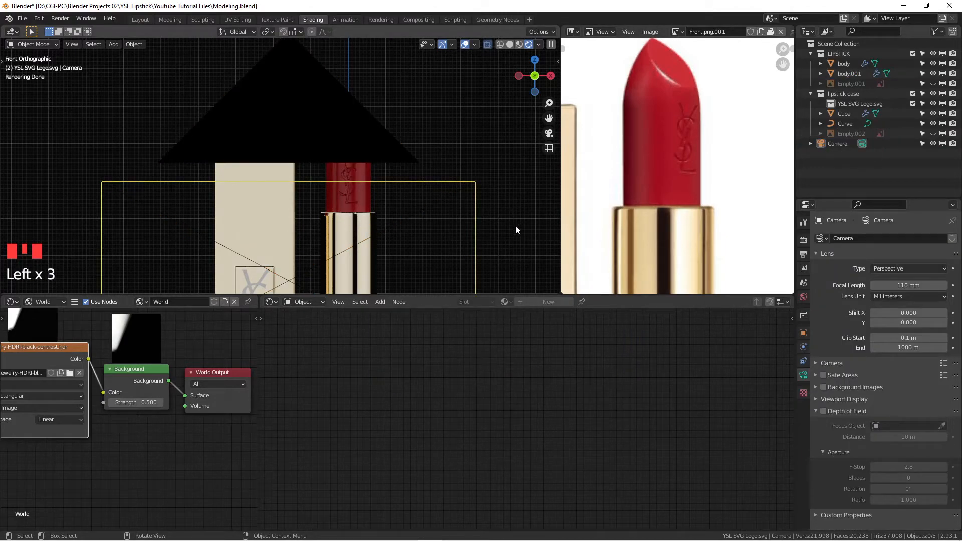
key("ctrl+space")
scroll(528, 230, "down", 6)
middle_click_drag(599, 264, 620, 267)
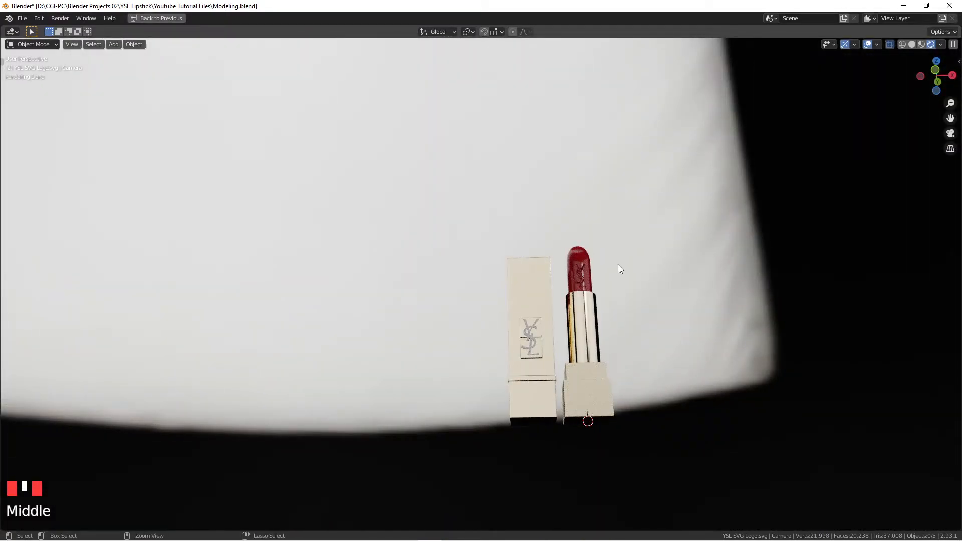
key("ctrl+space")
middle_click_drag(347, 225, 411, 164)
key("KP_1")
scroll(345, 201, "up", 4)
scroll(426, 188, "down", 2)
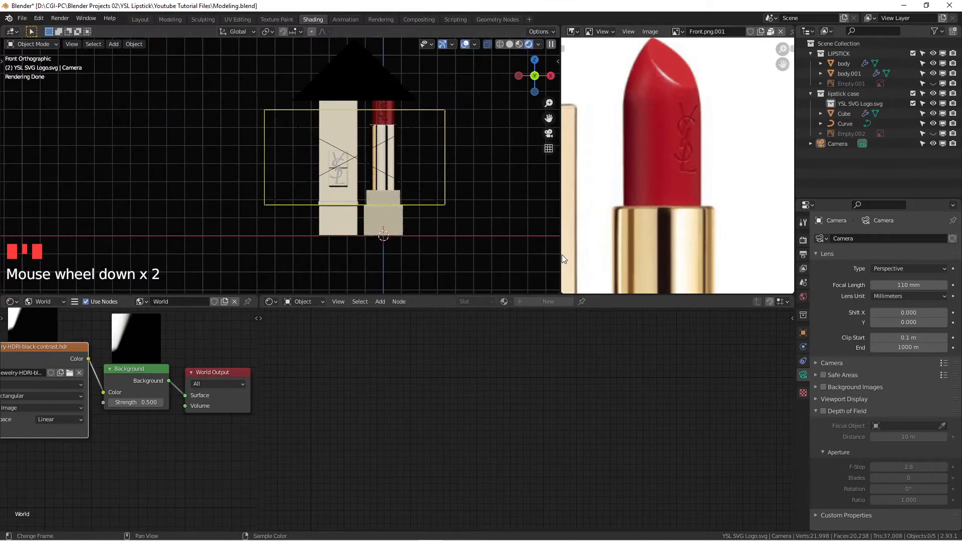
Widen the reference image area and fit the whole picture of the case and lipstick in it.
left_click_drag(561, 254, 474, 250)
scroll(551, 215, "down", 3)
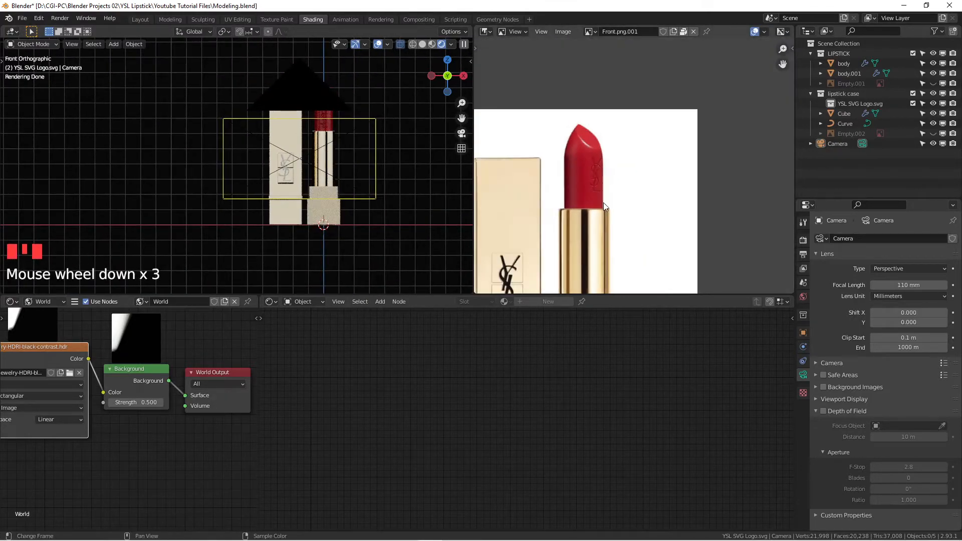
middle_click_drag(623, 206, 628, 184)
scroll(628, 179, "up", 2)
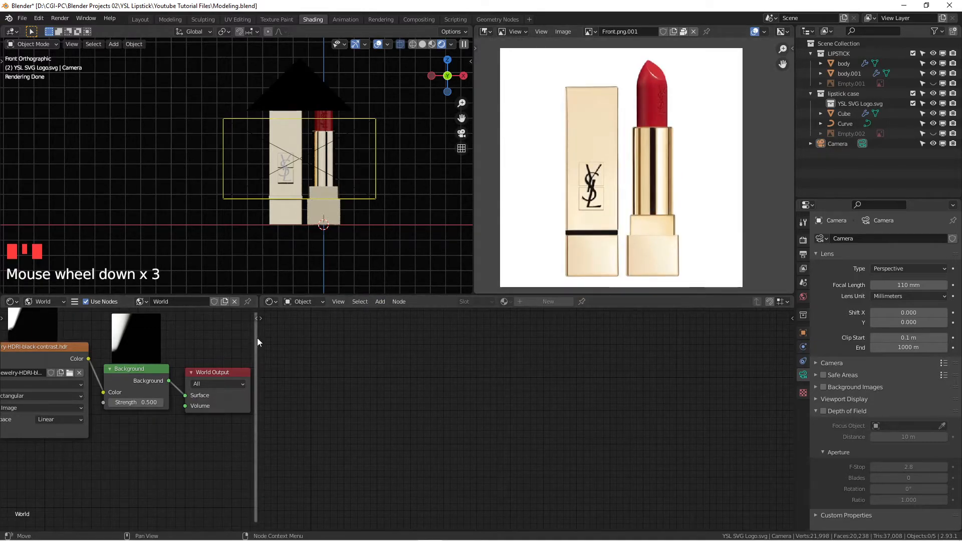
Widen the World node editor and fit the entire world node tree in it.
left_click_drag(259, 338, 331, 342)
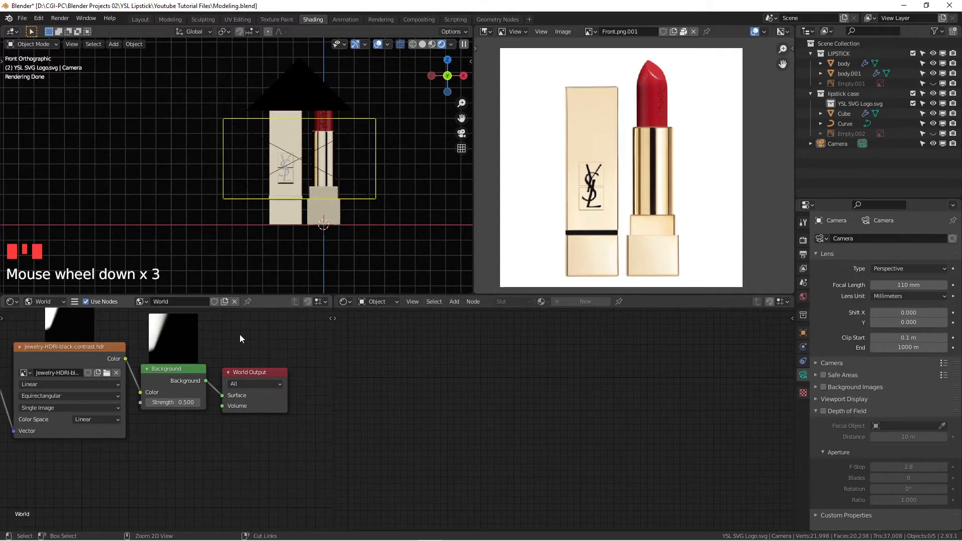
key("ctrl+space")
scroll(455, 298, "down", 3)
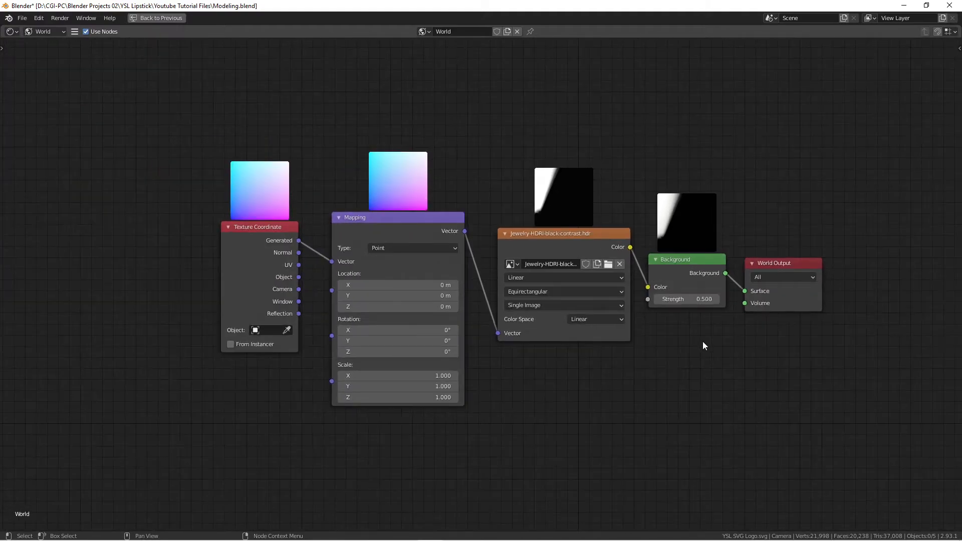
key("ctrl+space")
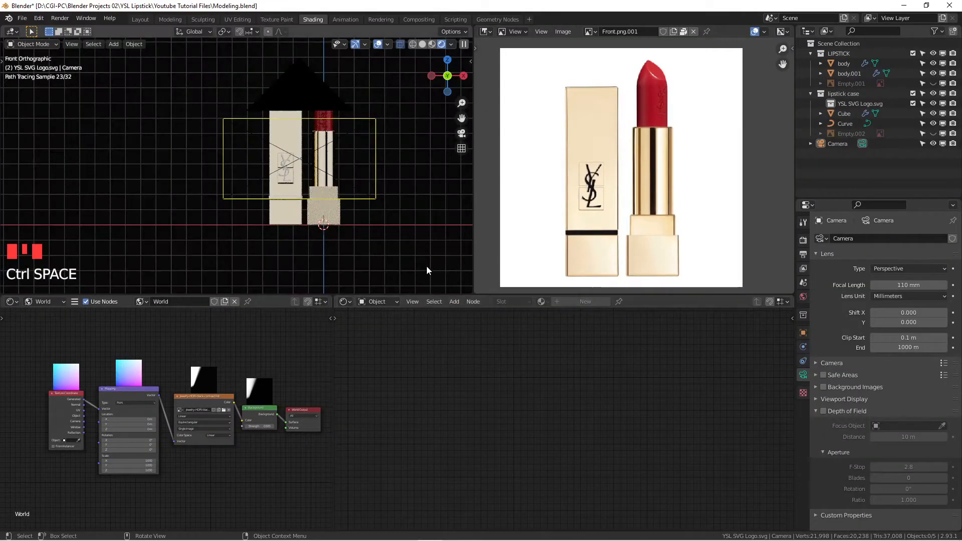
Examine the case, tube and bullet from the front in the rendered view for comparison with the reference photo.
key("ctrl+space")
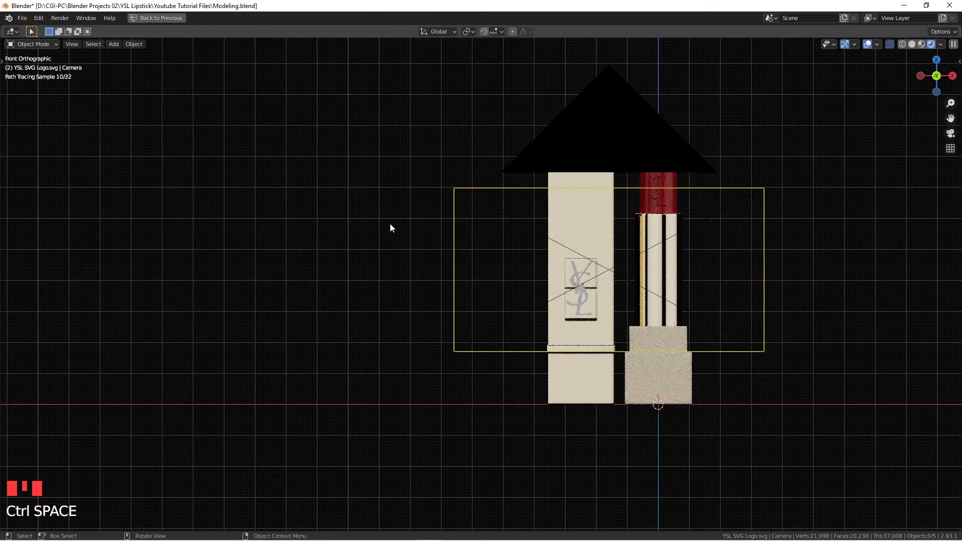
key("ctrl+space")
scroll(436, 361, "down", 1)
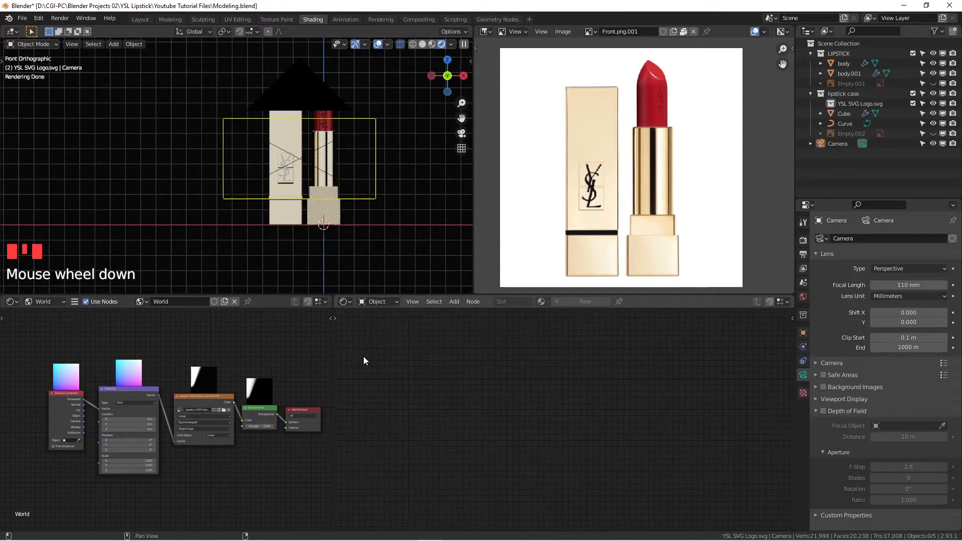
scroll(517, 359, "down", 1)
left_click(320, 194)
scroll(284, 170, "up", 7)
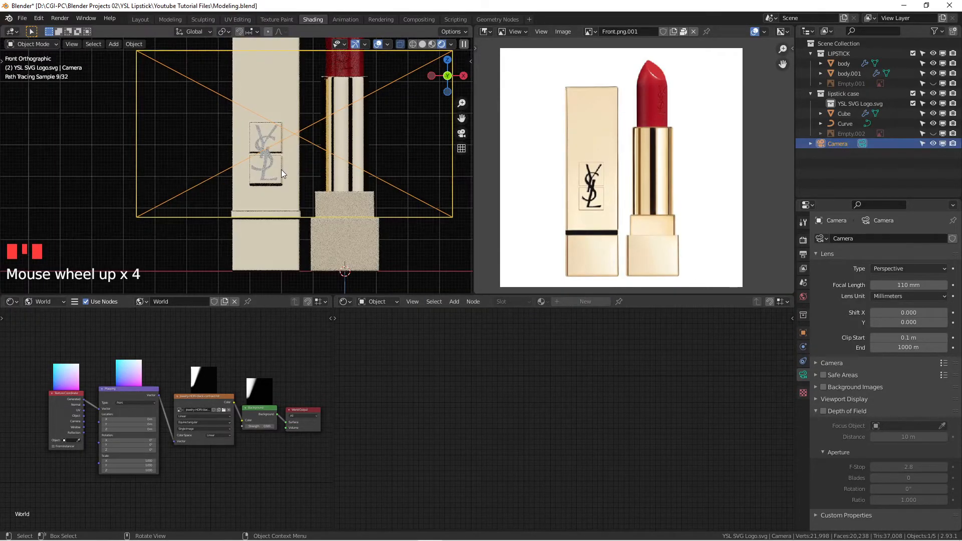
scroll(294, 153, "down", 7)
scroll(303, 209, "up", 3)
scroll(312, 206, "down", 3)
middle_click_drag(311, 206, 357, 204, "shift")
scroll(367, 99, "up", 2)
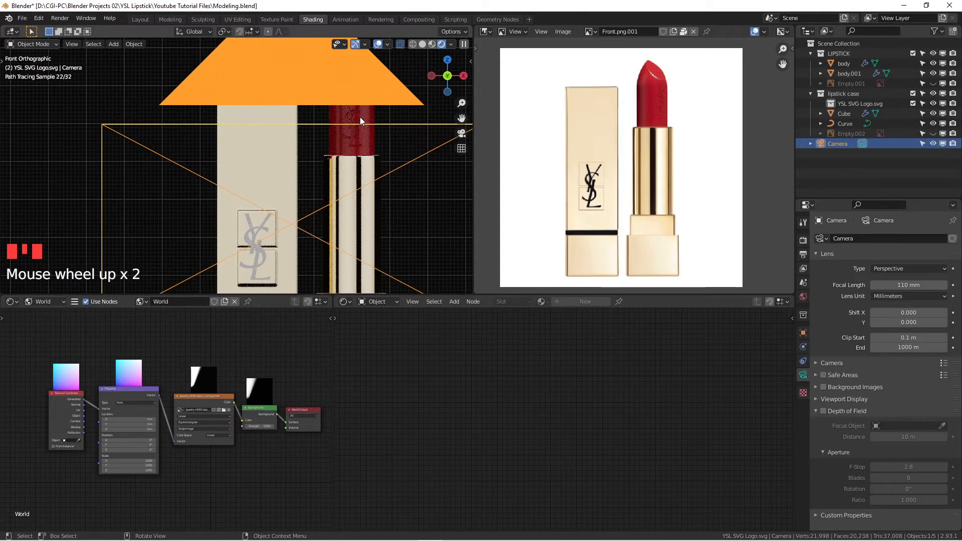
Select the red bullet and examine its engraved logo in perspective, then the complete lipstick with its case.
left_click(356, 113)
middle_click_drag(356, 113, 391, 103)
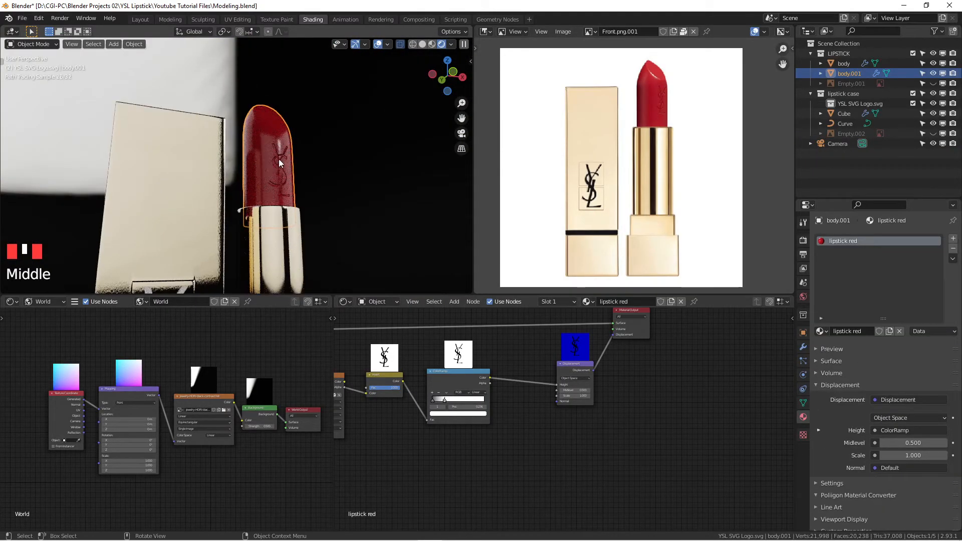
scroll(222, 232, "down", 4)
scroll(222, 232, "down", 1)
middle_click_drag(252, 239, 296, 167, "shift")
scroll(291, 125, "up", 11)
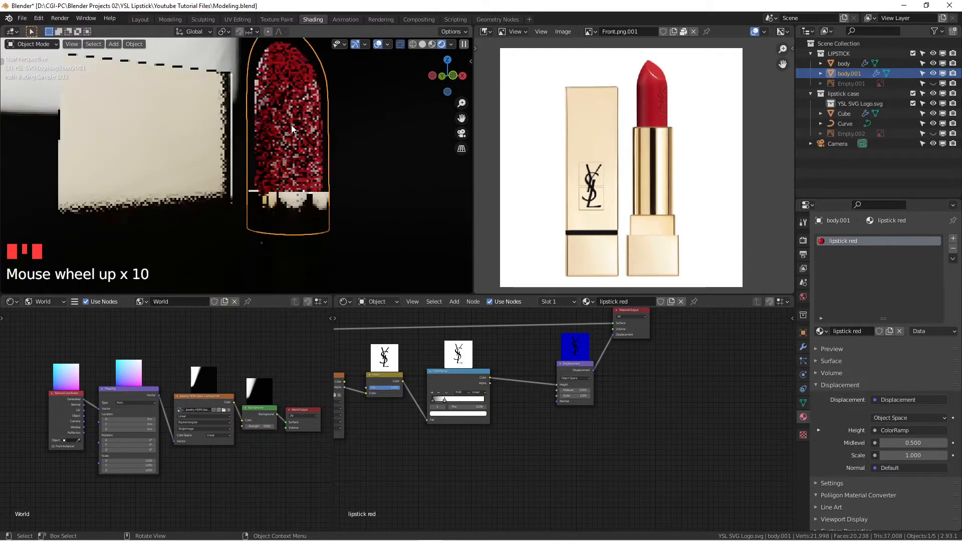
scroll(291, 124, "up", 2)
middle_click_drag(297, 214, 277, 166)
scroll(301, 228, "down", 14)
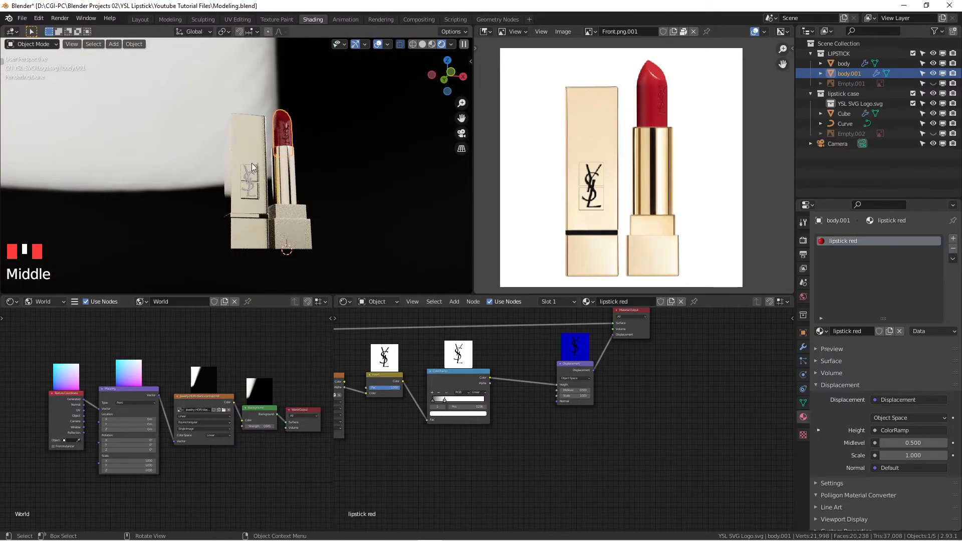
Bring the world's Mapping and environment texture nodes into close view.
middle_click_drag(226, 352, 195, 357)
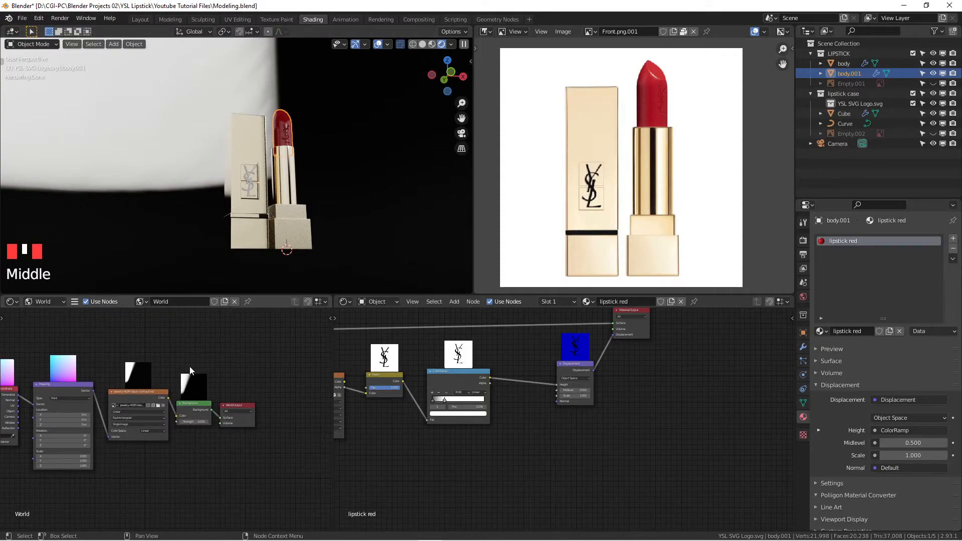
scroll(187, 360, "down", 4)
middle_click_drag(173, 398, 115, 446, "ctrl")
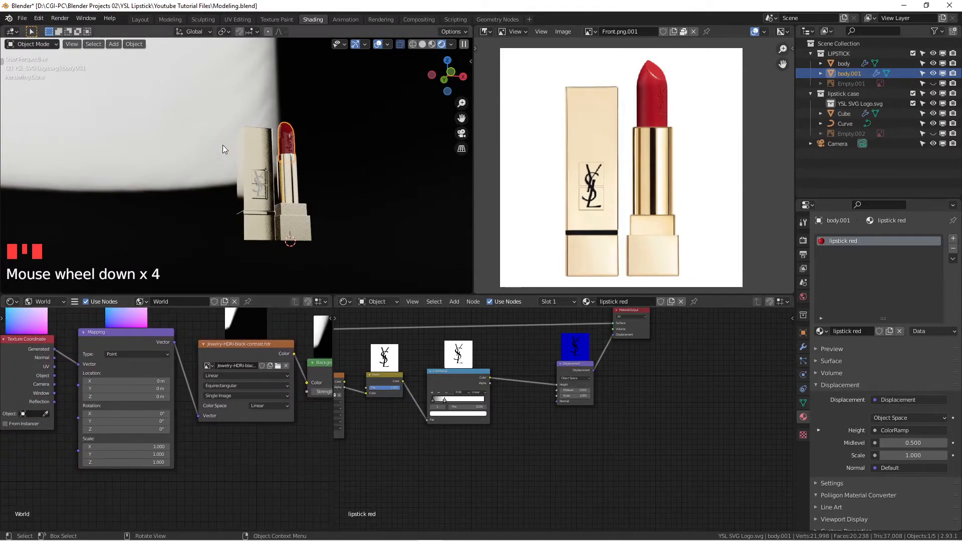
Examine the reflections on the metal tube and case from the front and at an angle.
scroll(336, 167, "up", 3)
scroll(333, 175, "up", 5)
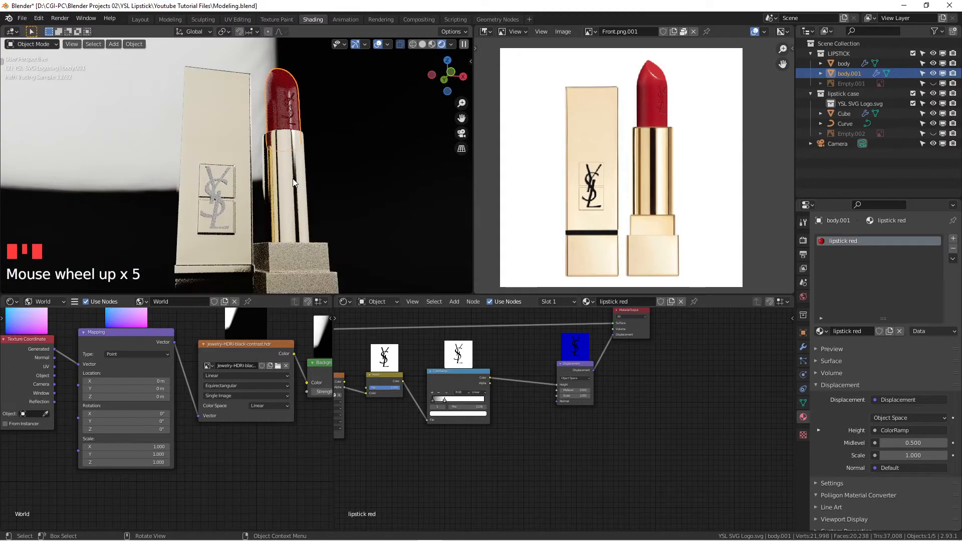
scroll(330, 190, "down", 2)
middle_click_drag(328, 196, 283, 190, "shift")
key("KP_1")
scroll(275, 181, "up", 4)
scroll(251, 185, "down", 3)
scroll(265, 165, "up", 4)
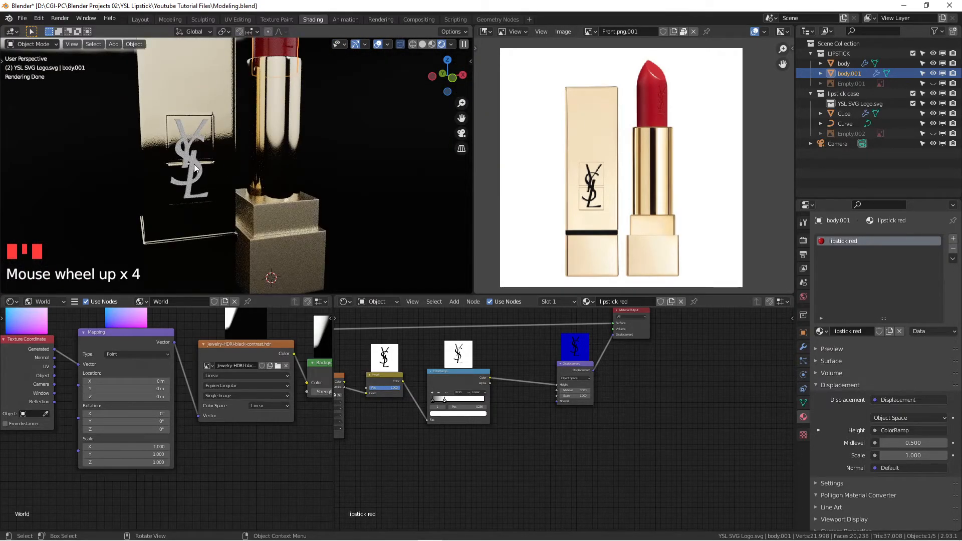
Select the raised YSL logo curve on the front of the case.
scroll(194, 164, "up", 4)
middle_click_drag(194, 163, 274, 164, "shift")
scroll(336, 198, "down", 1)
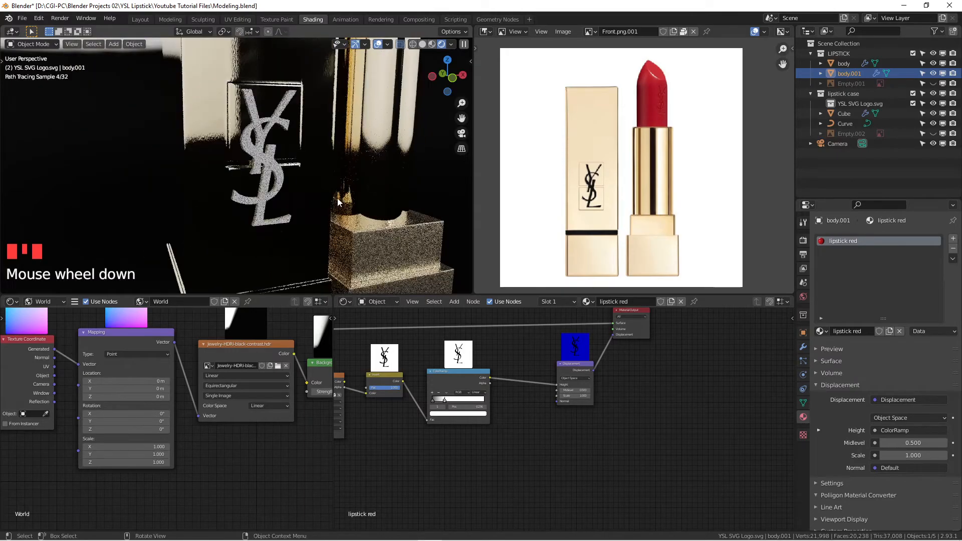
scroll(420, 203, "down", 2)
middle_click_drag(417, 203, 340, 201, "shift")
scroll(308, 173, "up", 3)
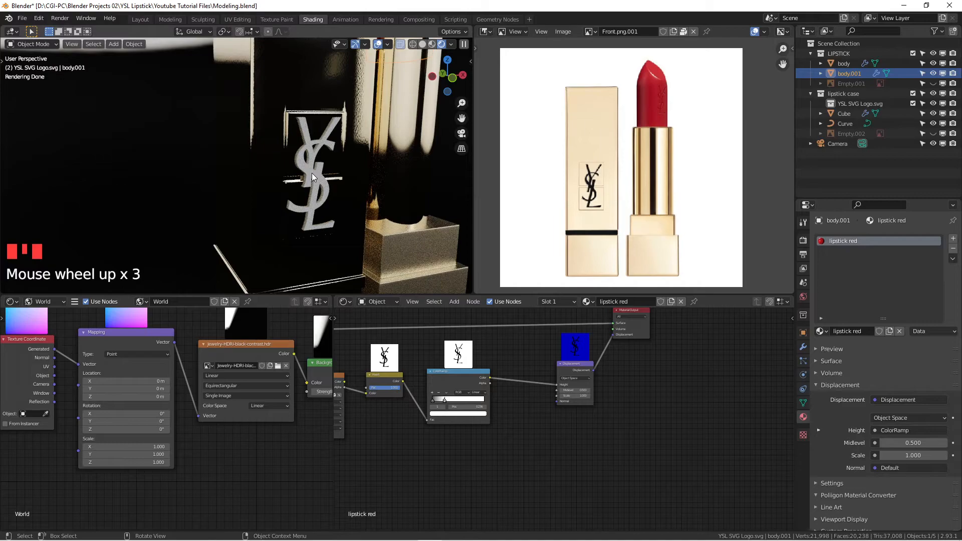
scroll(312, 177, "up", 2)
left_click(320, 178)
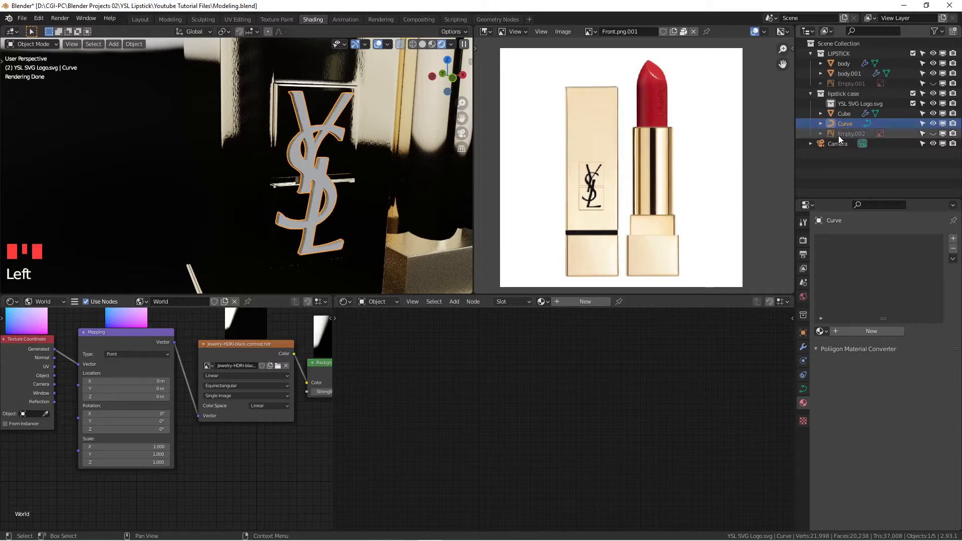
Create a new material for the YSL logo curve on the case and name it logo.
scroll(311, 194, "up", 4)
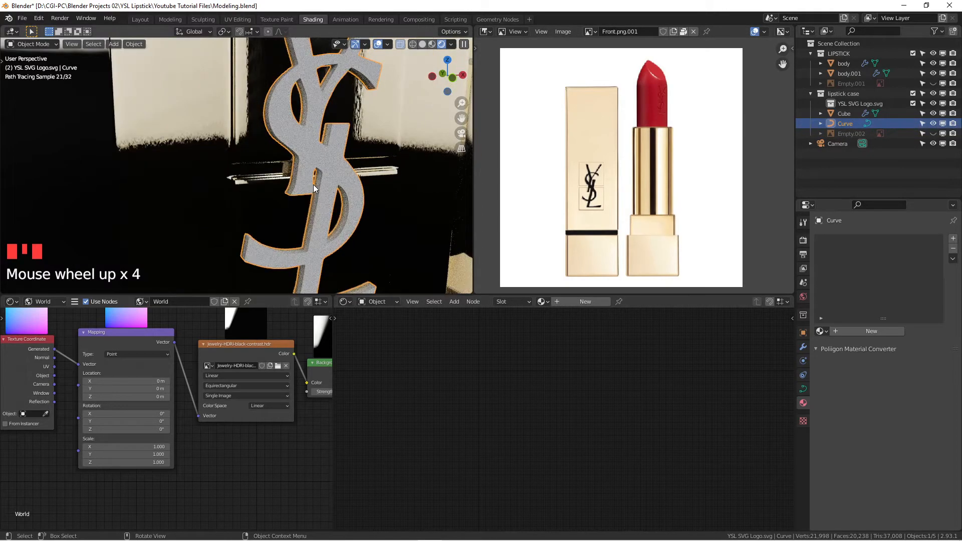
left_click(569, 301)
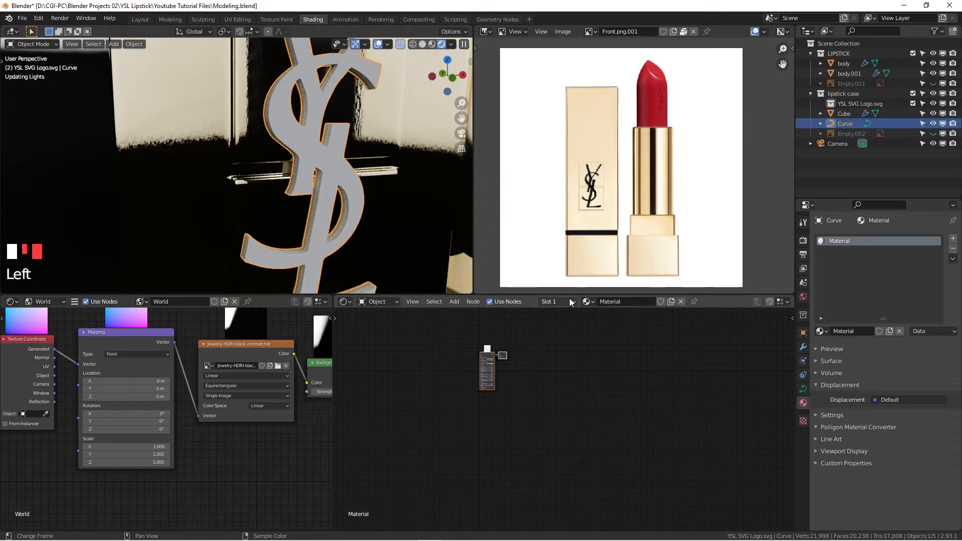
middle_click_drag(522, 355, 603, 361)
scroll(595, 362, "up", 5)
double_click(630, 302)
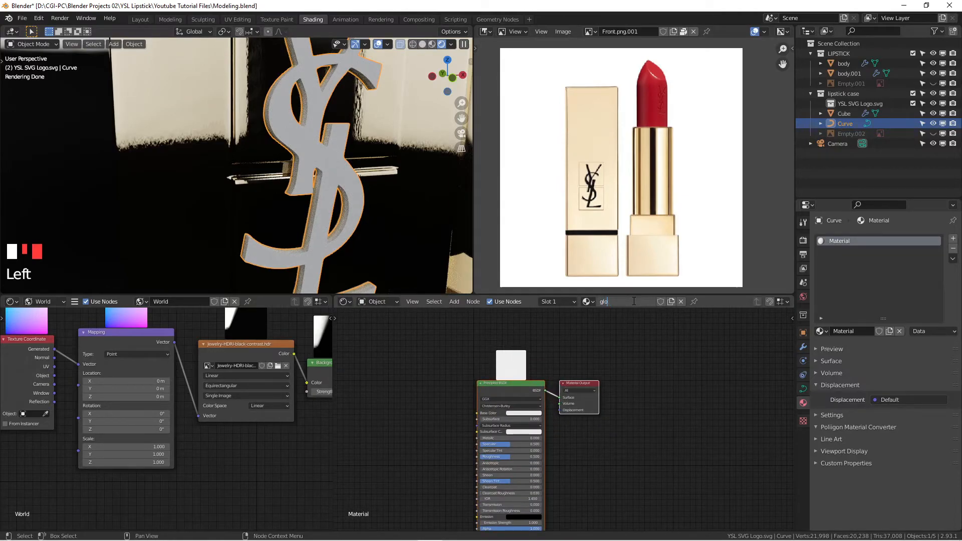
type("logo")
key("Return")
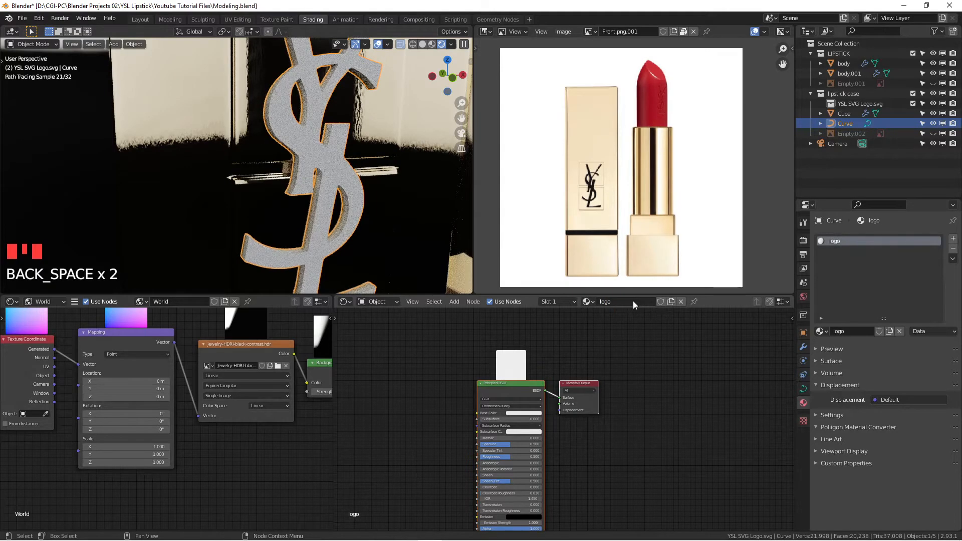
Compare the case logo from the front with the black logo in the reference photo.
scroll(349, 164, "down", 2)
key("KP_1")
scroll(284, 138, "down", 4)
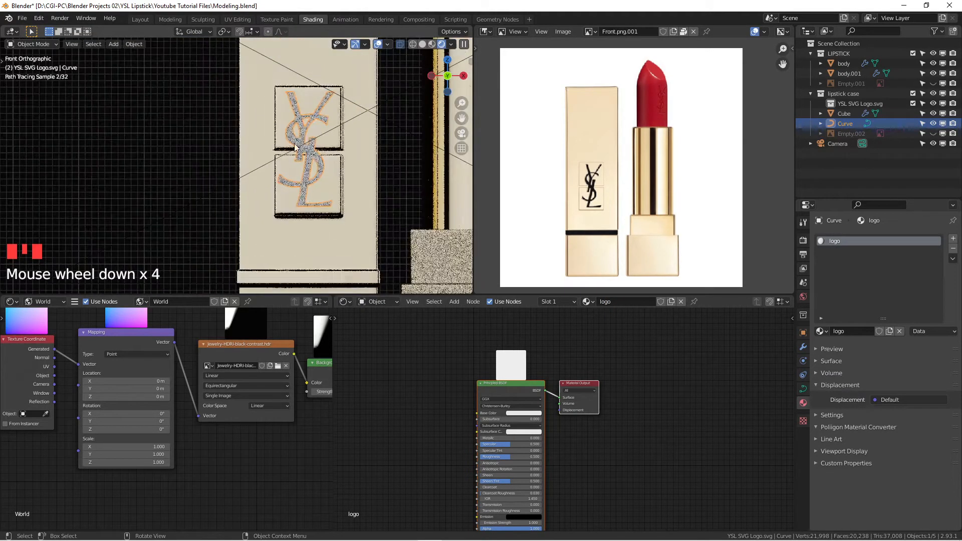
middle_click_drag(283, 139, 211, 143, "shift")
scroll(615, 219, "up", 5)
middle_click_drag(560, 190, 662, 180)
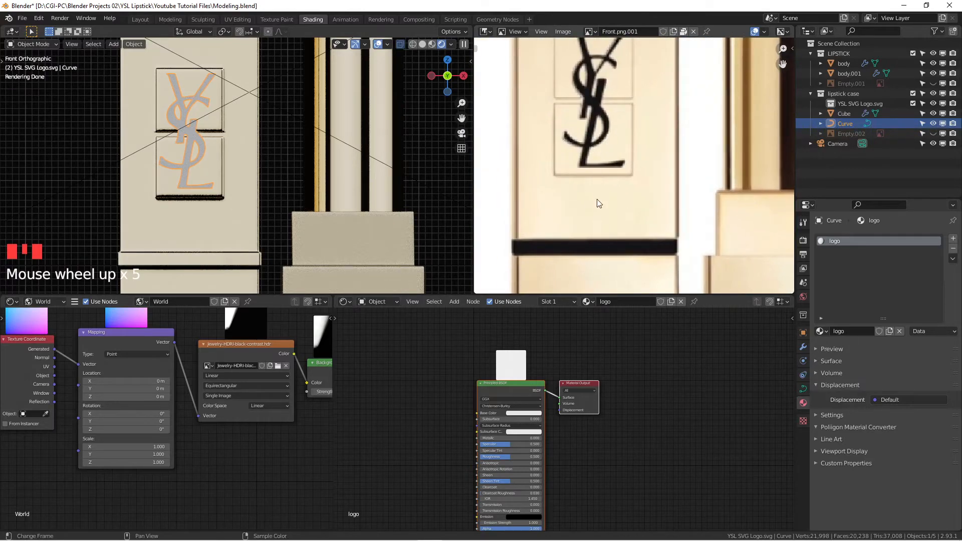
scroll(605, 173, "down", 3)
middle_click_drag(594, 143, 551, 145)
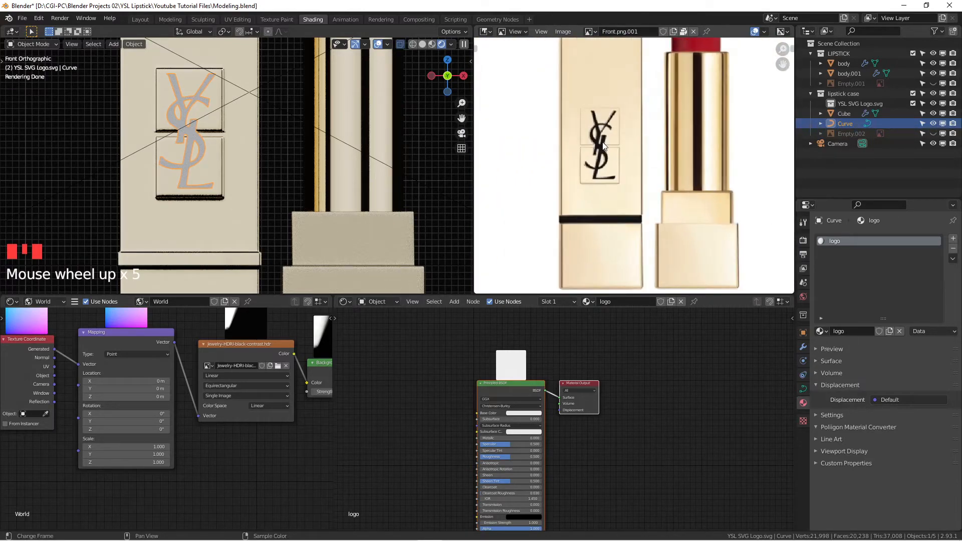
Set the logo material's Metallic to 1.000 and its Base Color to black.
scroll(590, 356, "up", 5)
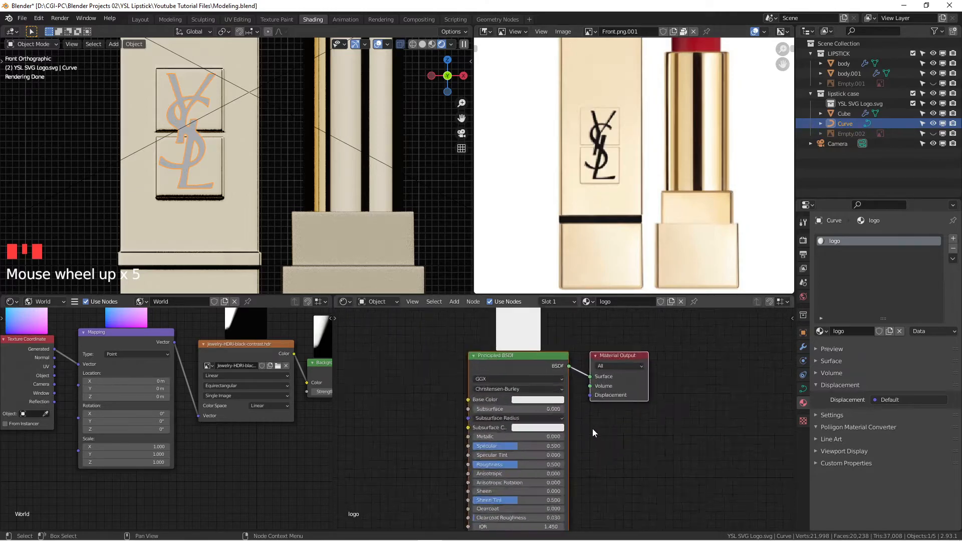
left_click_drag(467, 407, 606, 408)
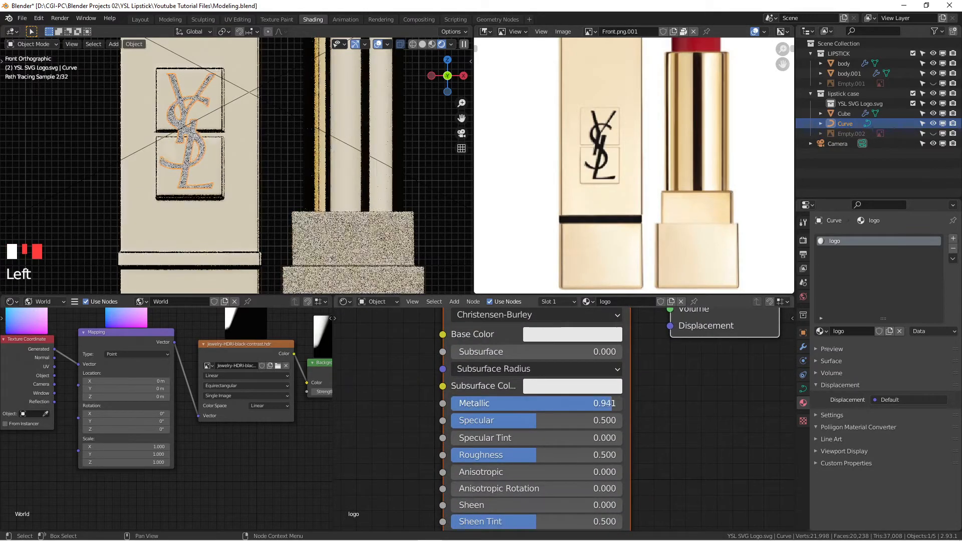
left_click_drag(461, 403, 606, 408)
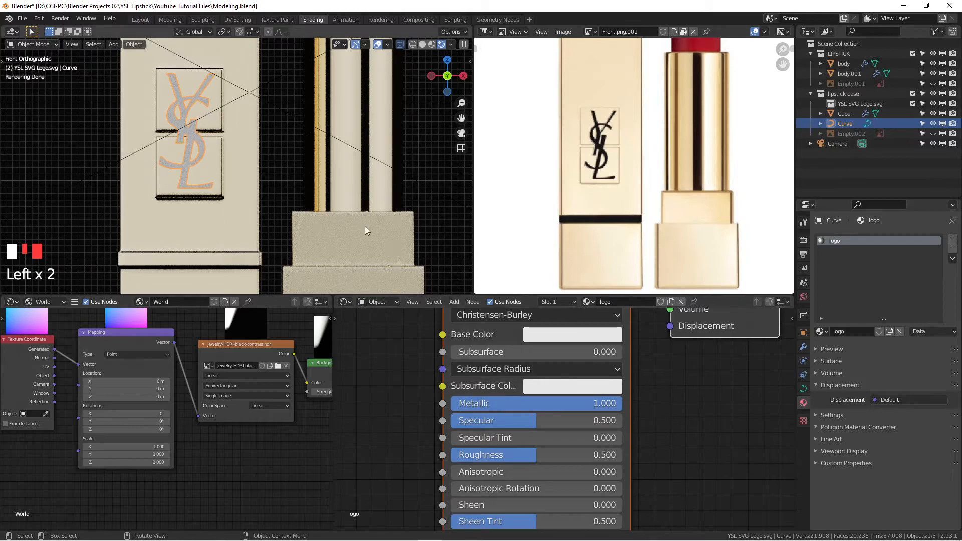
left_click(571, 334)
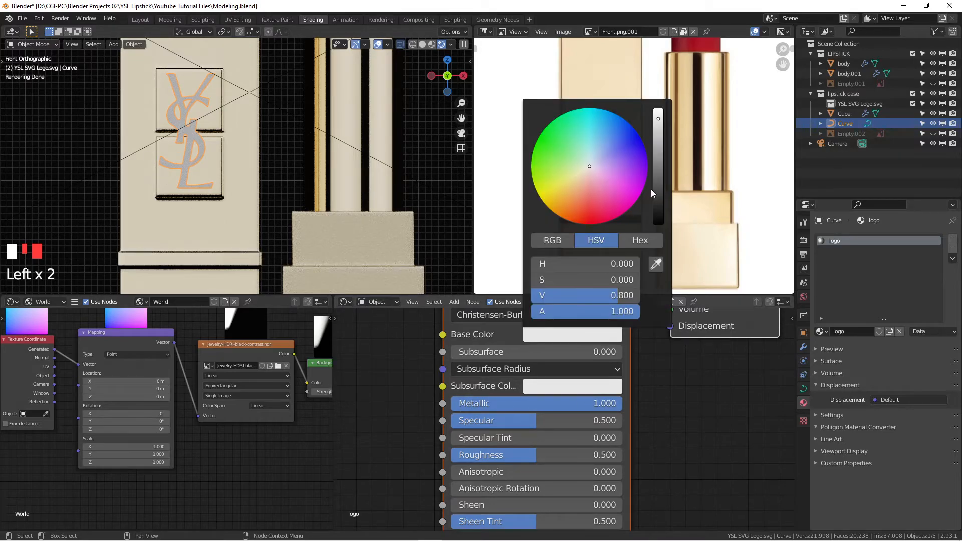
left_click_drag(660, 198, 659, 224)
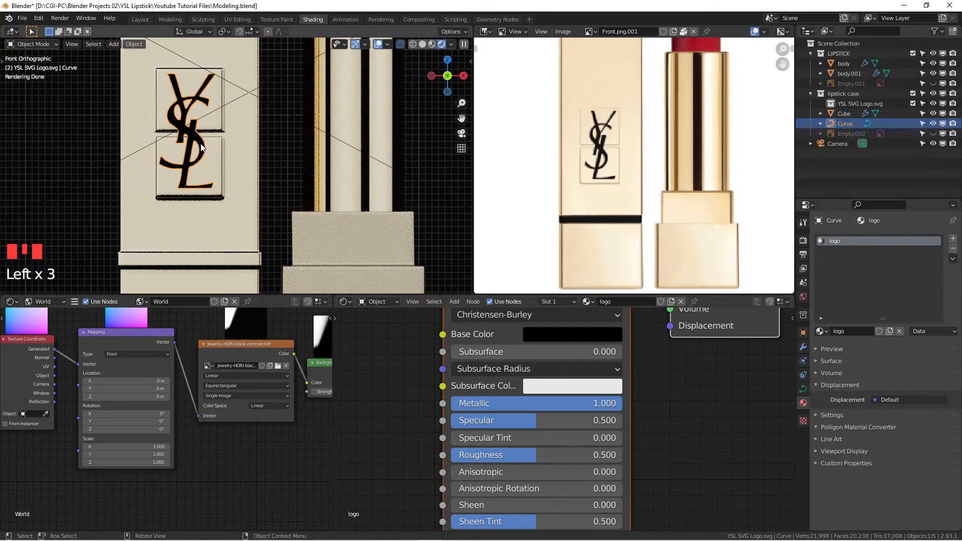
Select the case and examine the Principled BSDF, Noise Texture and Bump nodes of its body case material.
left_click(200, 146)
scroll(191, 144, "up", 8)
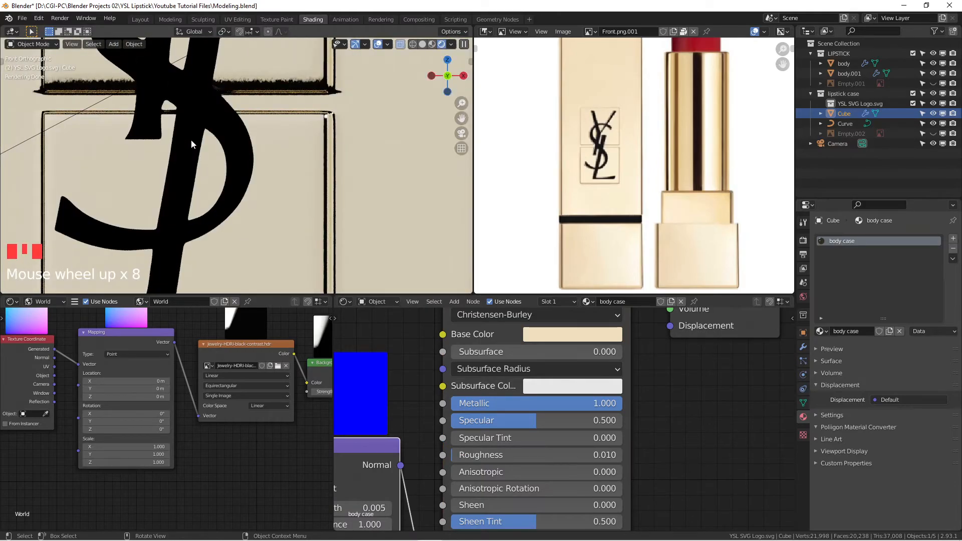
scroll(676, 360, "down", 4)
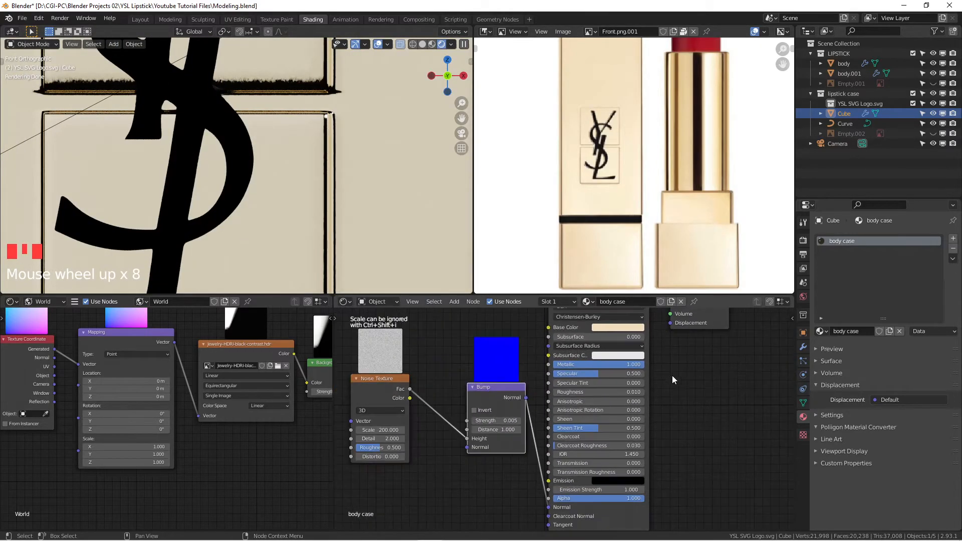
middle_click_drag(671, 378, 702, 419)
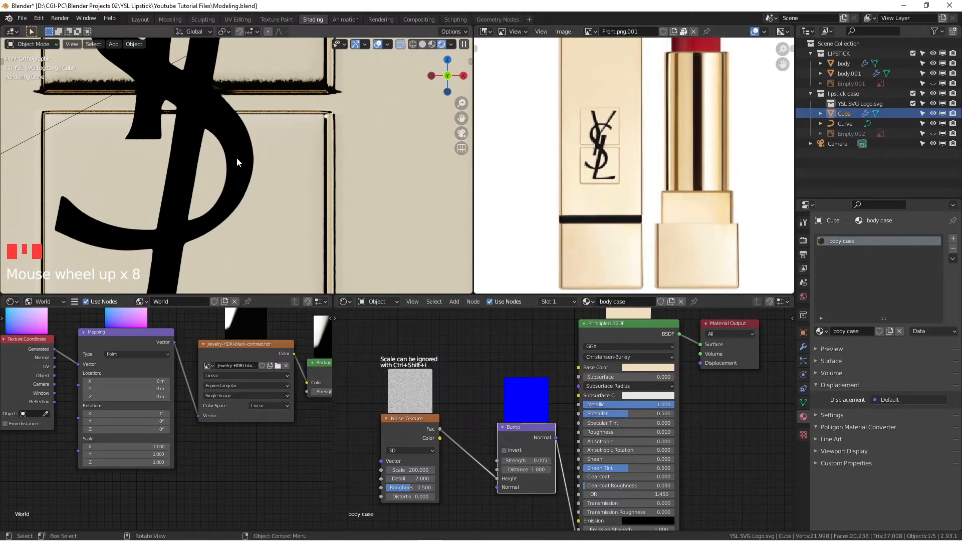
Select the YSL logo curve again and lower its material's Roughness to 0.086.
left_click(226, 149)
scroll(525, 414, "up", 5)
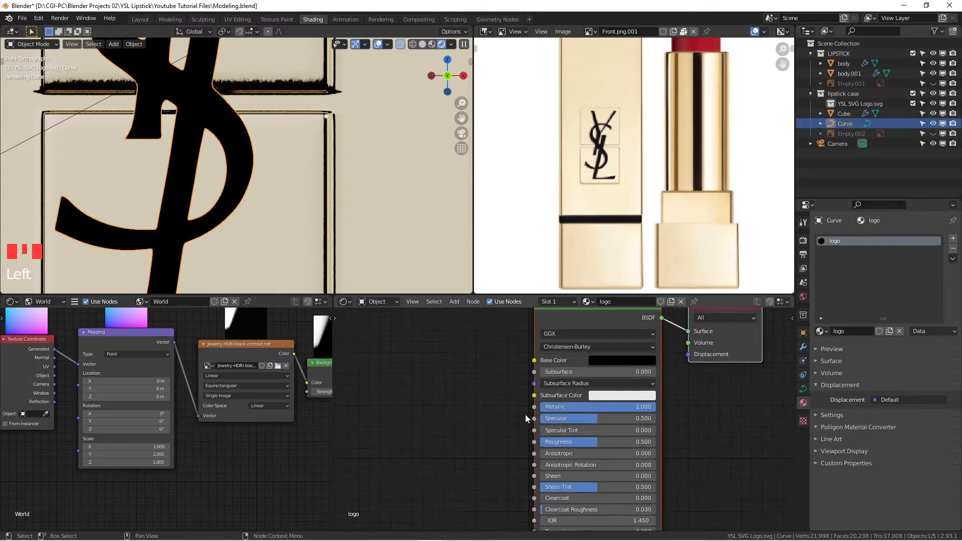
left_click_drag(608, 443, 526, 443)
scroll(458, 436, "down", 1)
scroll(458, 437, "down", 2)
Examine the black logo on the case up close and compare it with the reference photo.
scroll(131, 137, "down", 8)
middle_click_drag(137, 138, 248, 145, "shift")
scroll(239, 135, "up", 4)
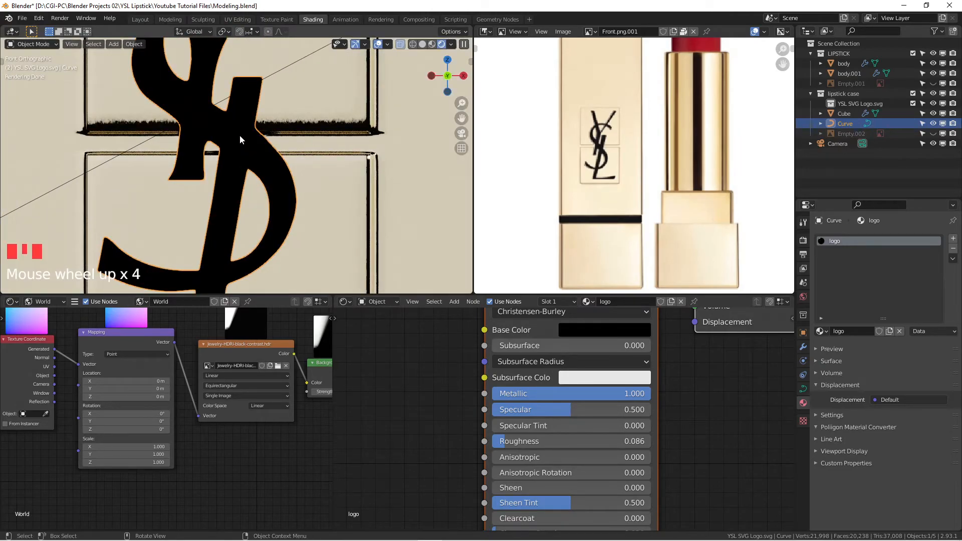
scroll(240, 140, "down", 7)
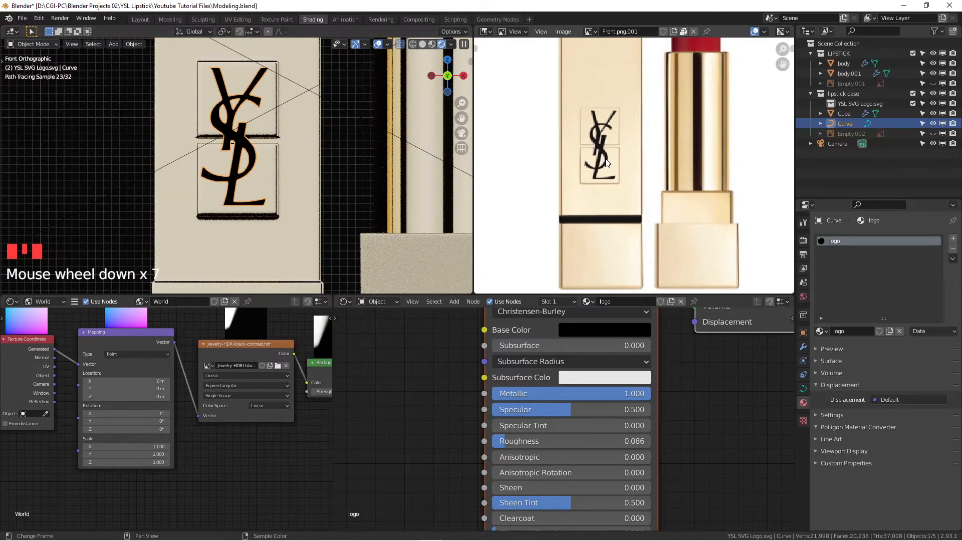
scroll(607, 162, "up", 1)
scroll(241, 185, "up", 8)
scroll(239, 185, "down", 5)
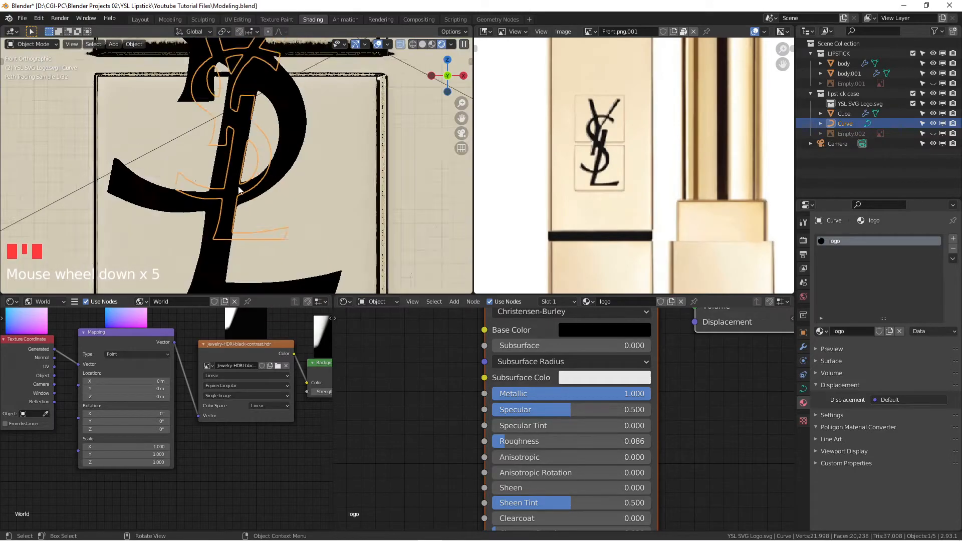
scroll(238, 186, "down", 5)
Clear the selection and compare the band below the case logo with the black band in the reference photo.
left_click(312, 181)
mouse_move(313, 199)
middle_mouse_down("shift")
mouse_move(289, 174)
mouse_move(296, 194)
middle_mouse_up("shift")
scroll(299, 173, "down", 3)
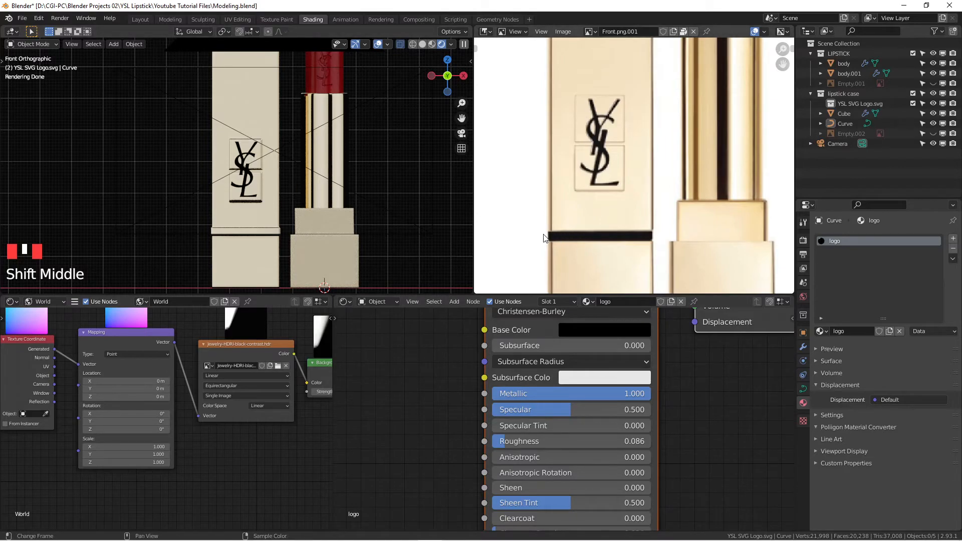
scroll(606, 239, "up", 4)
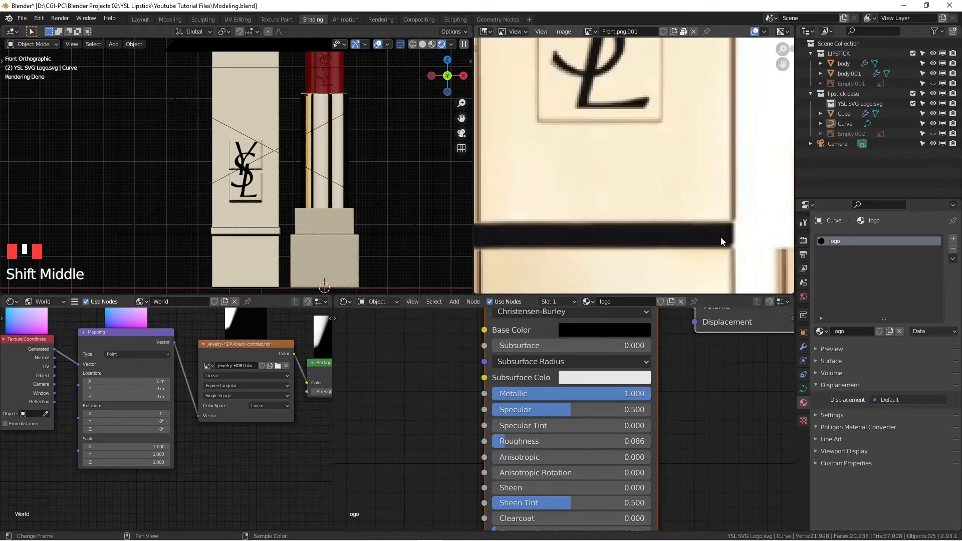
scroll(243, 184, "up", 7)
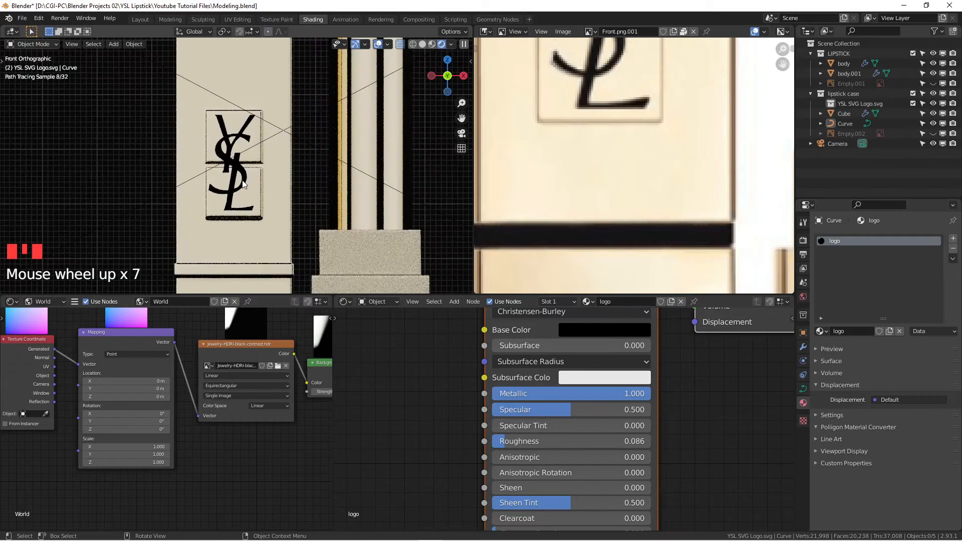
scroll(672, 253, "down", 4)
scroll(431, 412, "down", 3)
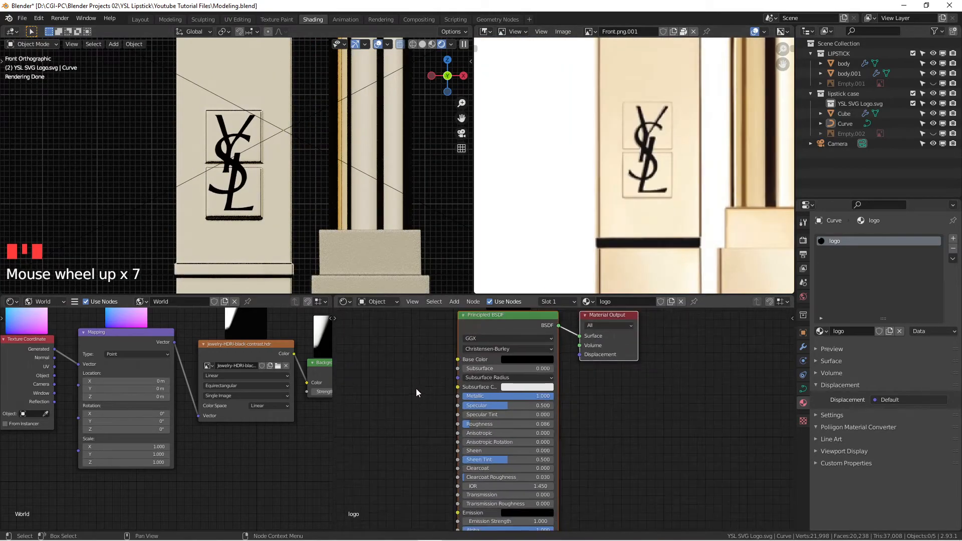
scroll(275, 277, "down", 14)
Open the case's mesh for editing in solid shading and frame the raised band below the logo from the front.
left_click(282, 234)
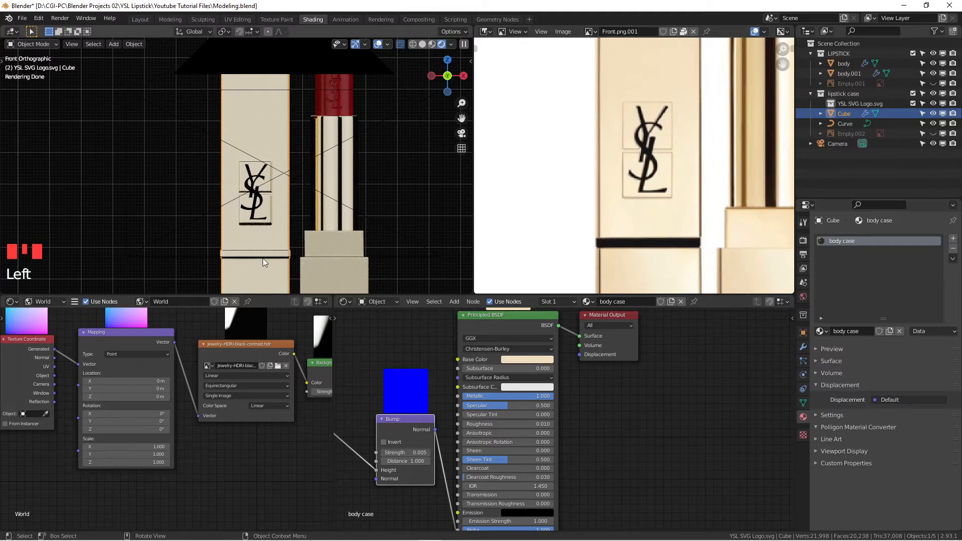
left_click(423, 44)
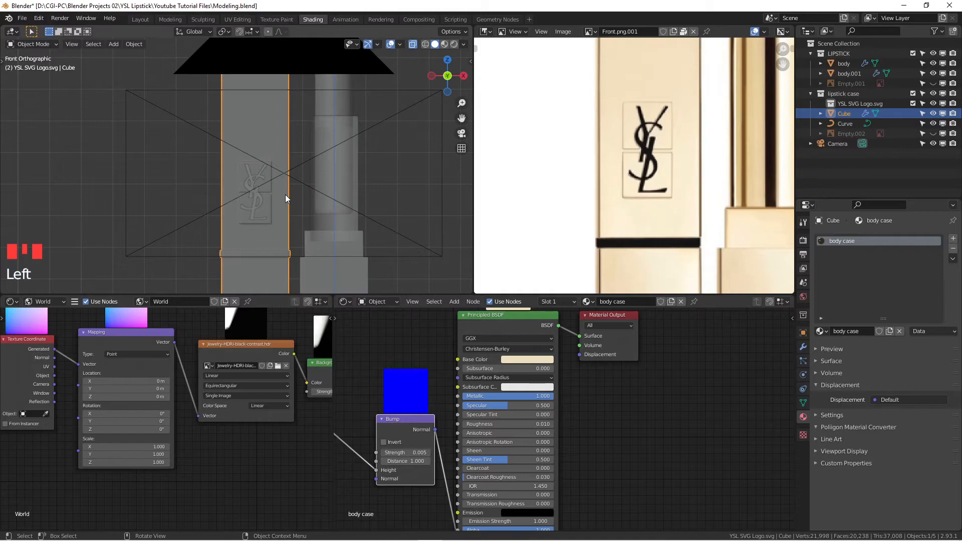
key("Tab")
scroll(244, 204, "up", 2)
scroll(244, 204, "up", 3)
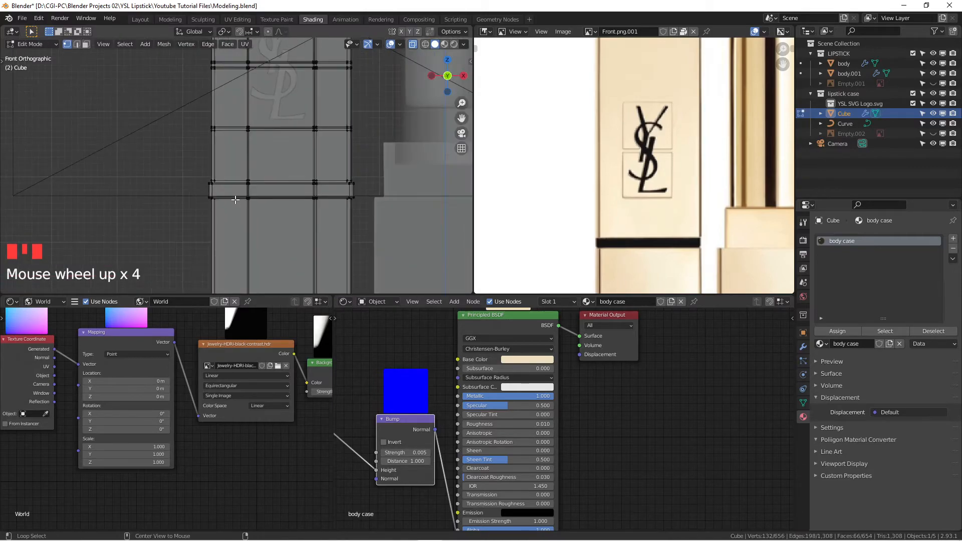
scroll(244, 203, "up", 2)
scroll(244, 203, "up", 3)
middle_click_drag(244, 204, 239, 158)
scroll(257, 202, "up", 3)
key("KP_1")
scroll(268, 192, "down", 4)
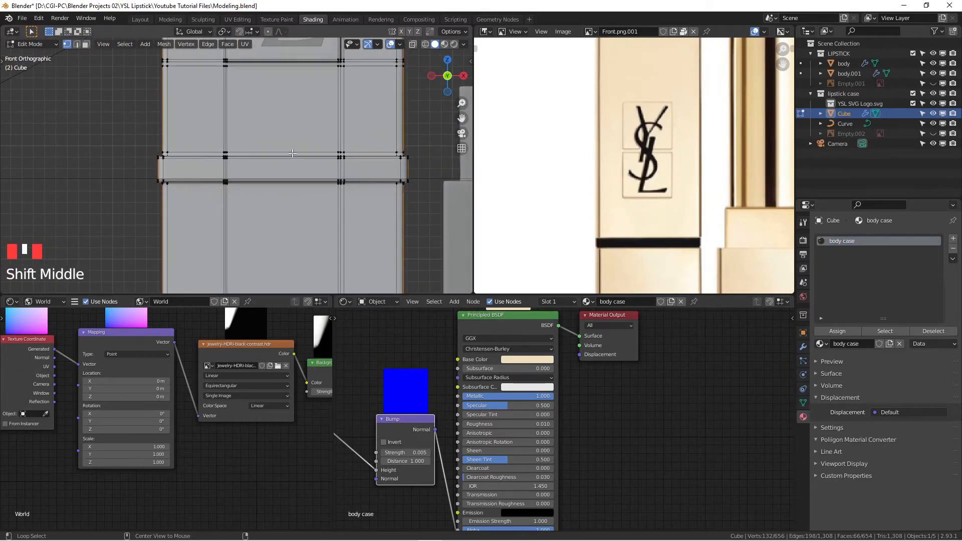
With X-ray on and face selection active, select the side faces all around the case's raised band.
key("alt+z")
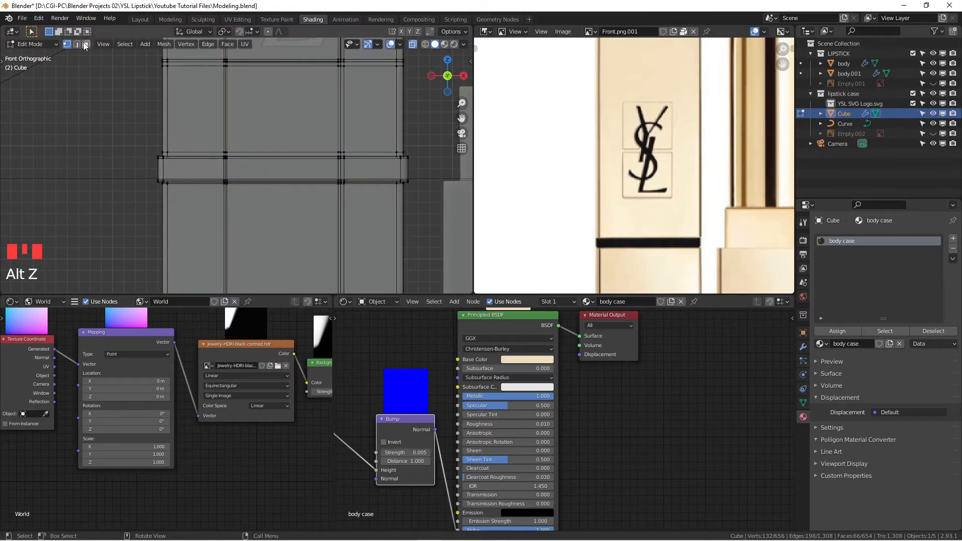
left_click_drag(144, 164, 169, 164)
left_click_drag(437, 173, 436, 173)
middle_click_drag(414, 176, 282, 199)
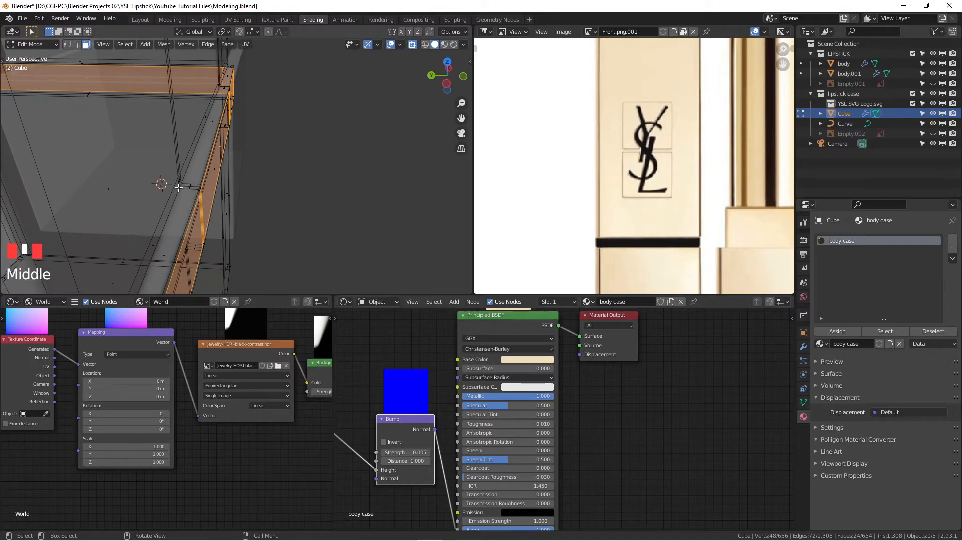
middle_click_drag(210, 192, 262, 158)
scroll(225, 181, "down", 2)
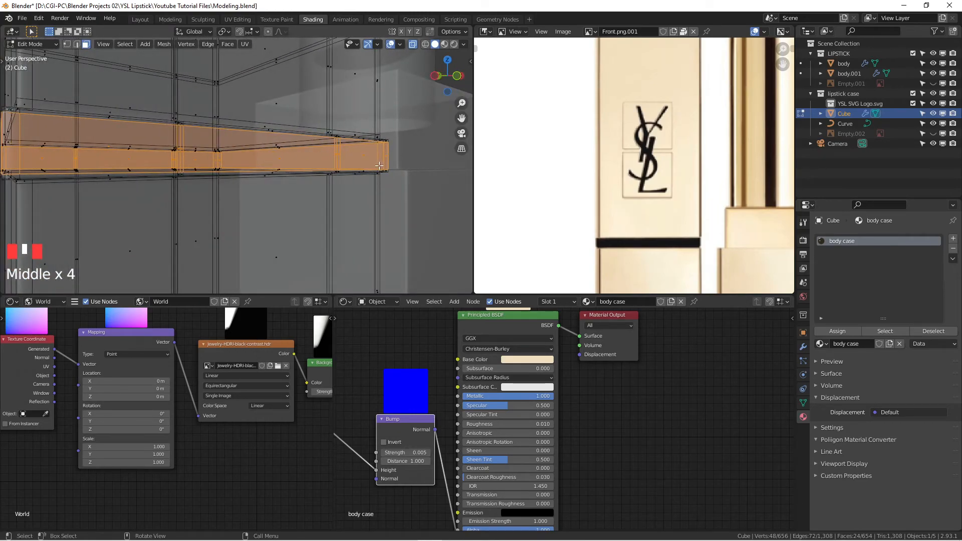
Grow the face selection twice to include the band's edge faces, and check it from the front.
key("ctrl+KP_Add")
key("ctrl+KP_Add")
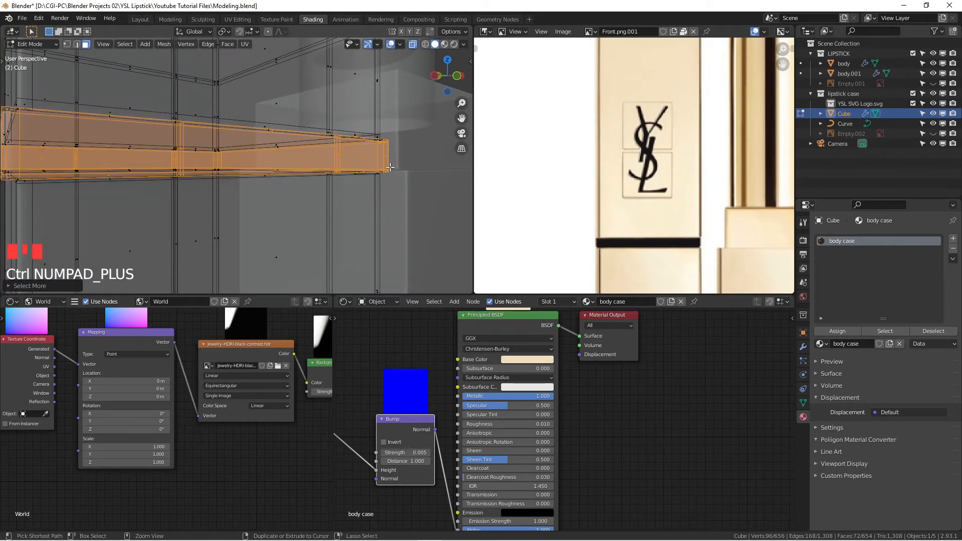
middle_click_drag(394, 150, 172, 152)
scroll(226, 190, "up", 2)
scroll(172, 153, "down", 8)
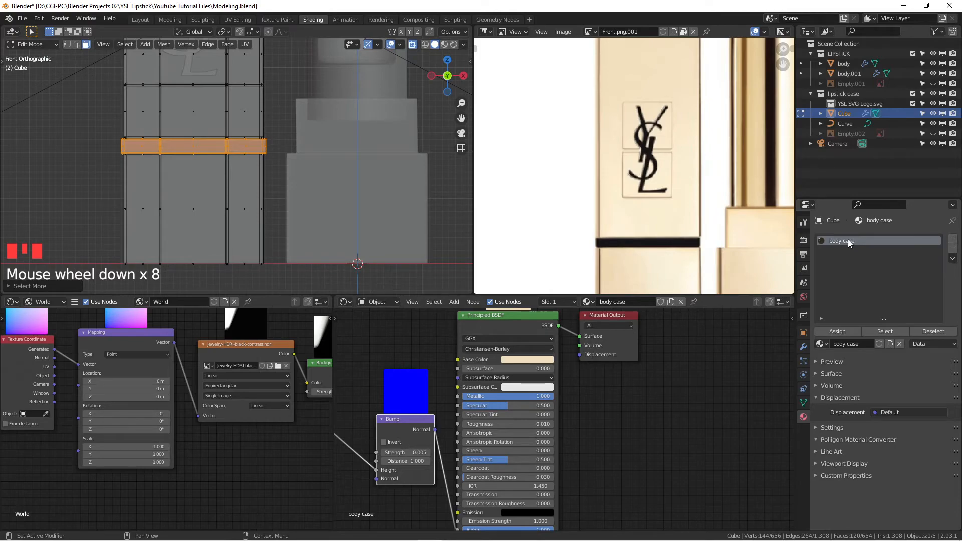
Add a second material slot to the case and fill it with the existing logo material.
left_click(952, 240)
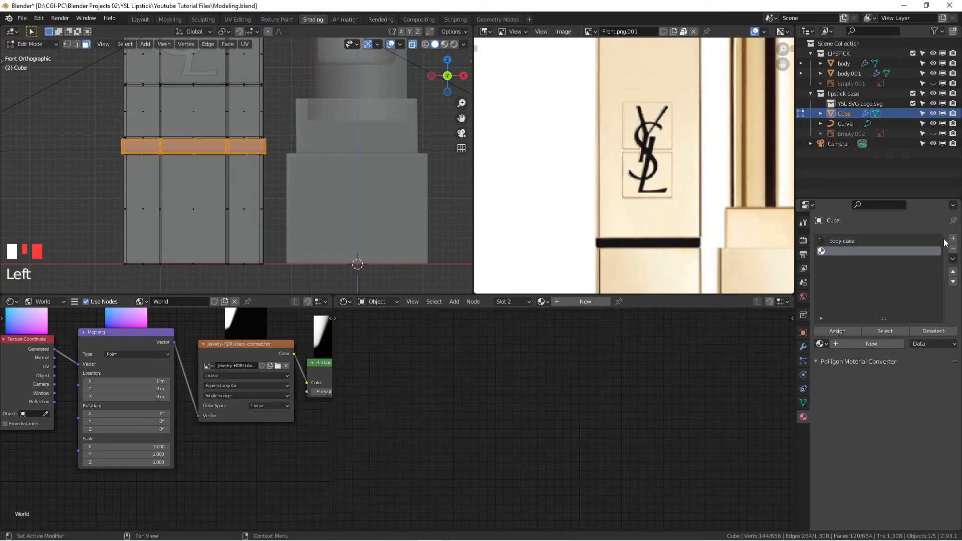
left_click(547, 301)
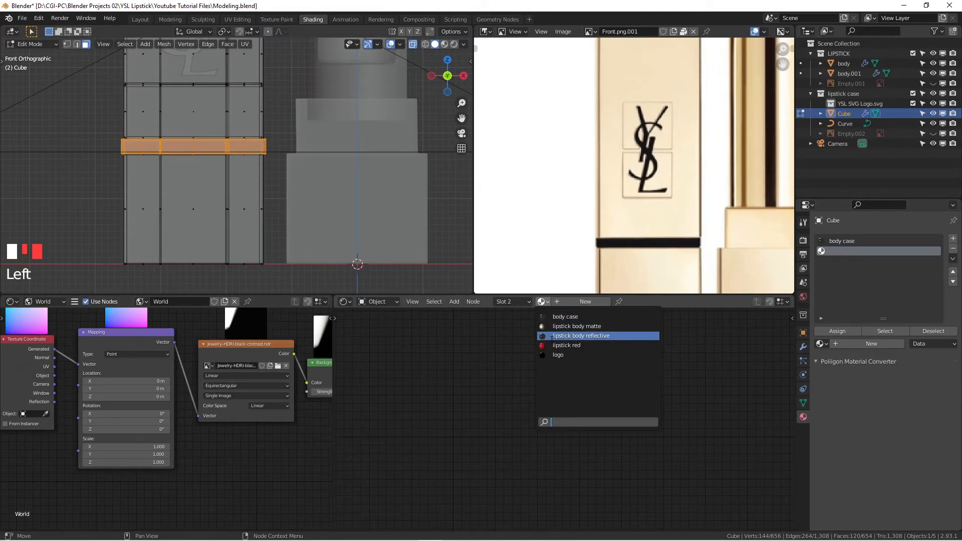
left_click(574, 355)
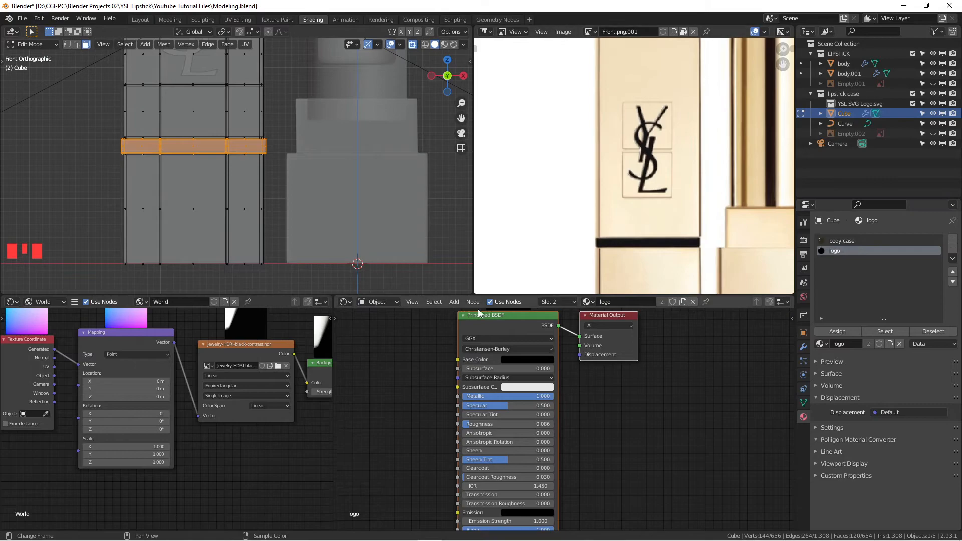
Assign the logo material to the case's selected band faces, then return to object mode with rendered shading in front view.
double_click(836, 332)
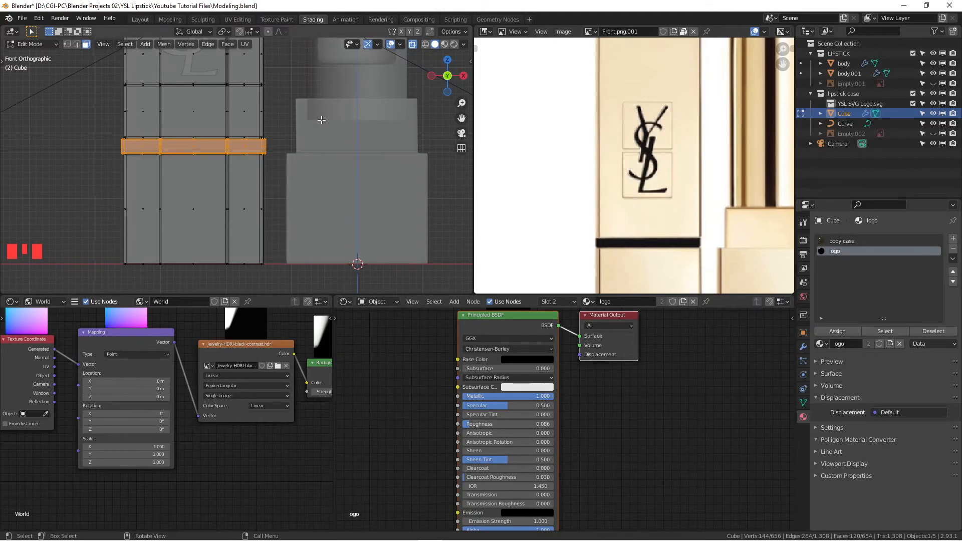
key("Tab")
left_click(454, 43)
left_click(455, 43)
mouse_move(225, 170)
middle_mouse_down()
mouse_move(277, 168)
mouse_move(294, 182)
mouse_move(130, 142)
middle_mouse_up()
key("KP_1")
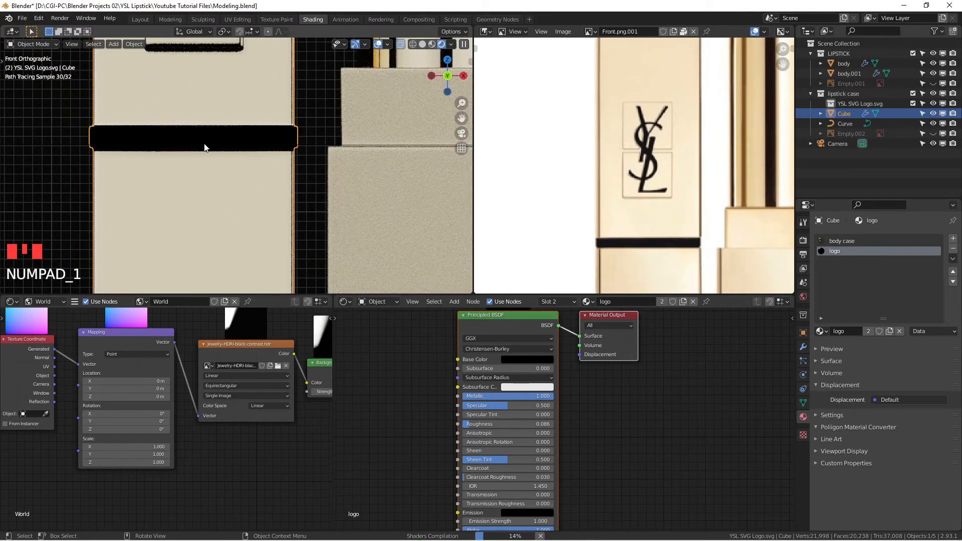
Deselect the case and examine its rendered black band from the front and at an angle.
scroll(234, 140, "down", 4)
left_click(262, 114)
scroll(206, 149, "up", 1)
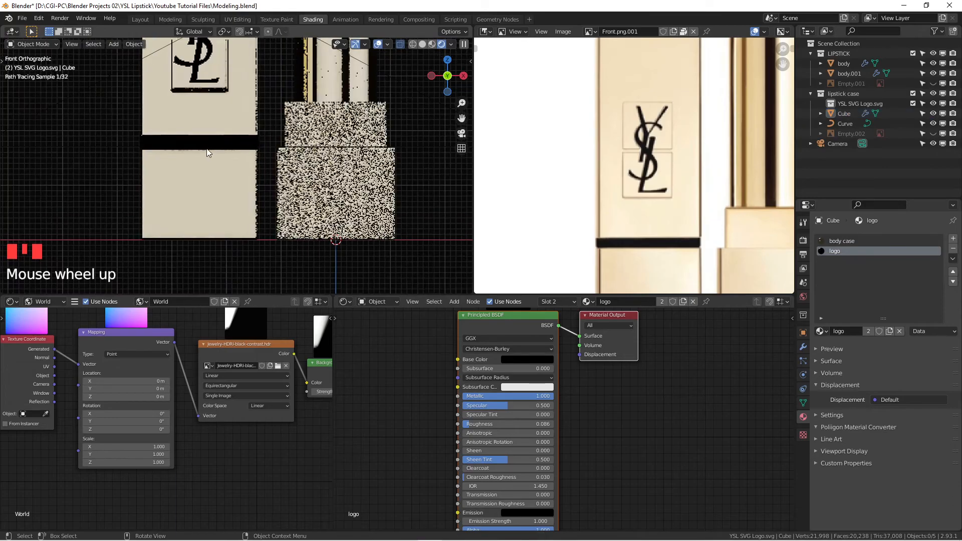
middle_click_drag(206, 148, 246, 164)
scroll(191, 145, "up", 2)
middle_click_drag(192, 144, 249, 206)
scroll(190, 154, "down", 2)
key("KP_1")
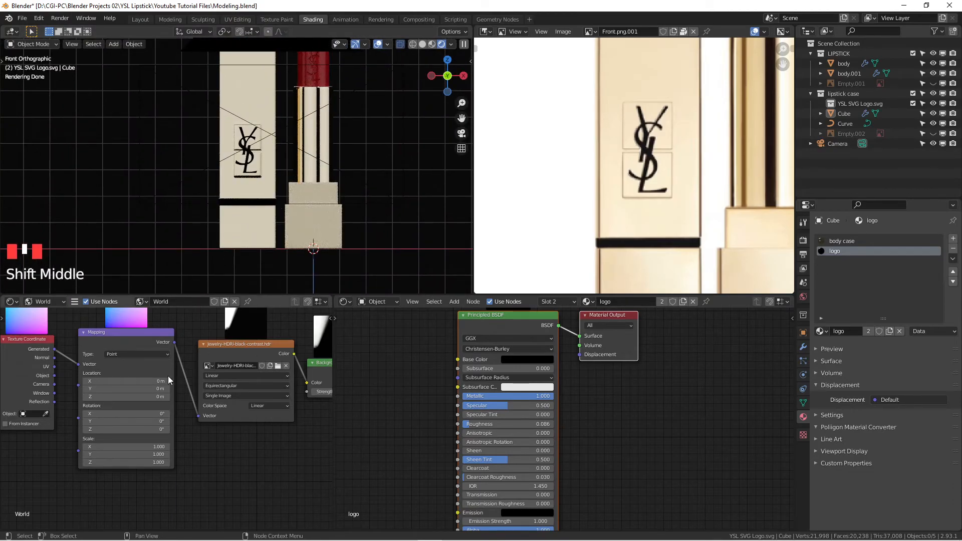
Replace the world's environment texture with photo_studio_01_4k.hdr and check the lighting on the lipstick and case from the front.
left_click(278, 365)
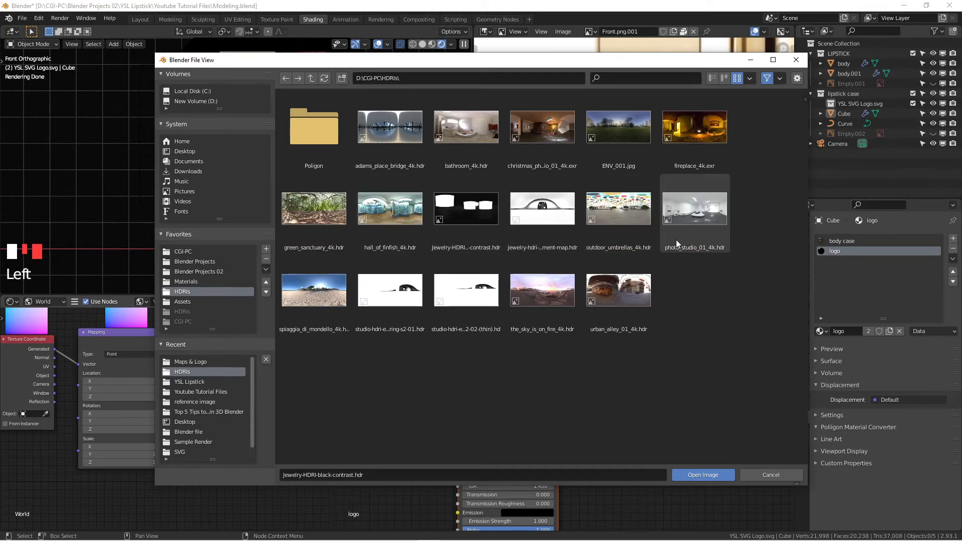
double_click(690, 209)
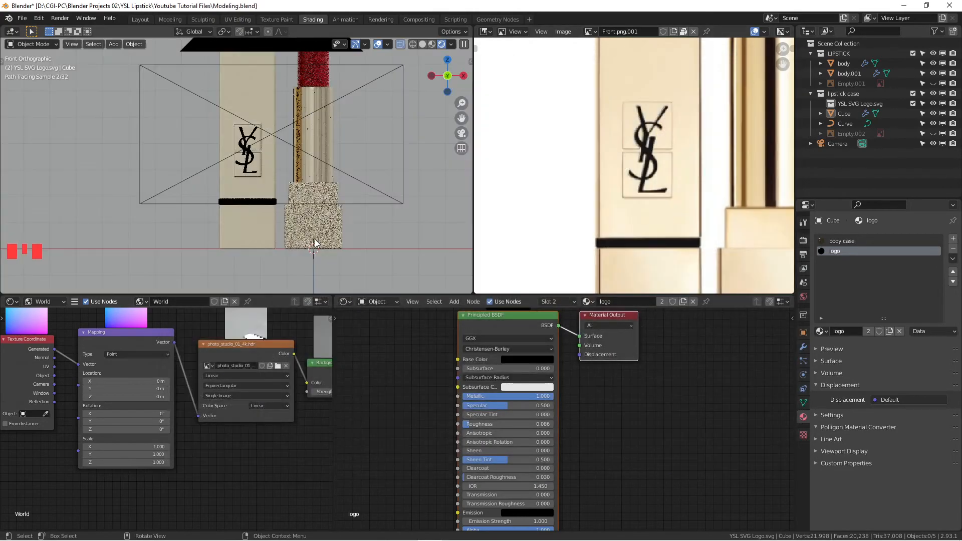
middle_click_drag(298, 224, 291, 182)
scroll(281, 187, "up", 4)
scroll(297, 197, "down", 3)
key("KP_1")
scroll(293, 179, "up", 3)
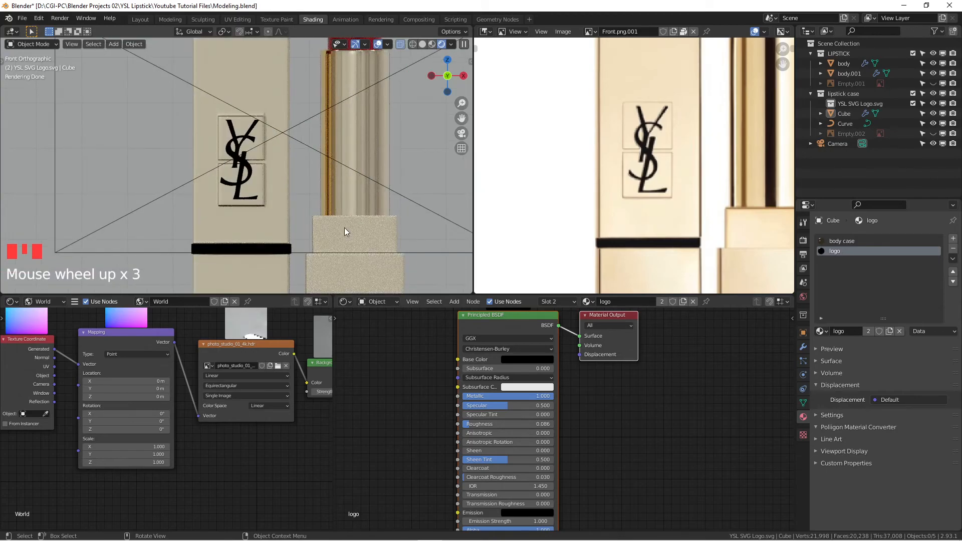
Examine the gold, black and textured materials under the studio lighting, up close and from several angles.
scroll(344, 227, "down", 4)
middle_click_drag(329, 209, 288, 234)
scroll(308, 226, "up", 9)
scroll(248, 229, "down", 4)
scroll(287, 234, "down", 3)
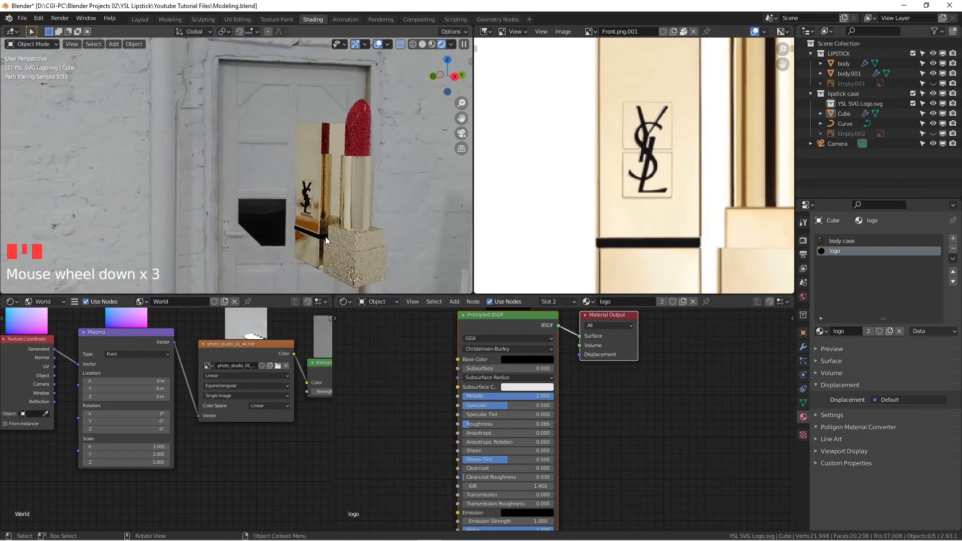
middle_click_drag(349, 236, 397, 231)
scroll(347, 235, "up", 4)
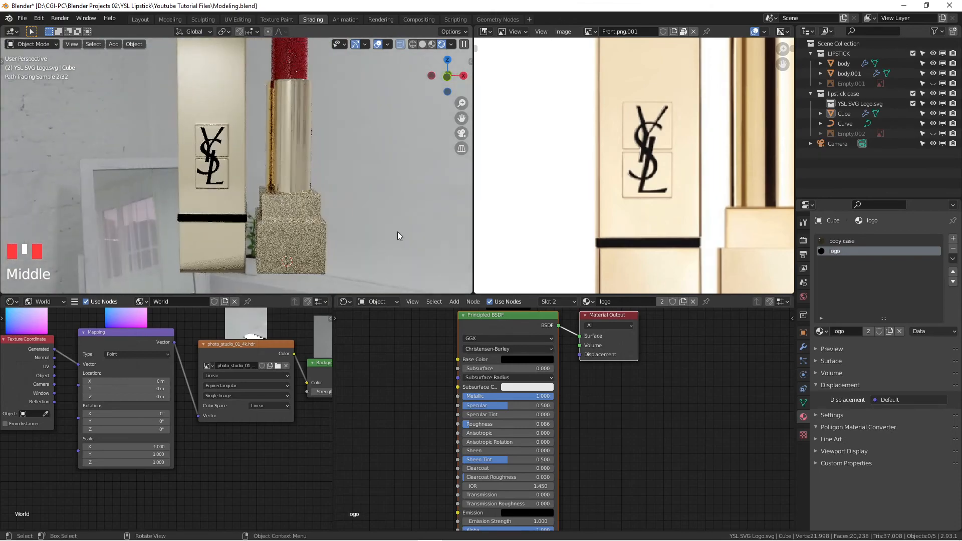
scroll(279, 218, "up", 5)
scroll(274, 215, "down", 2)
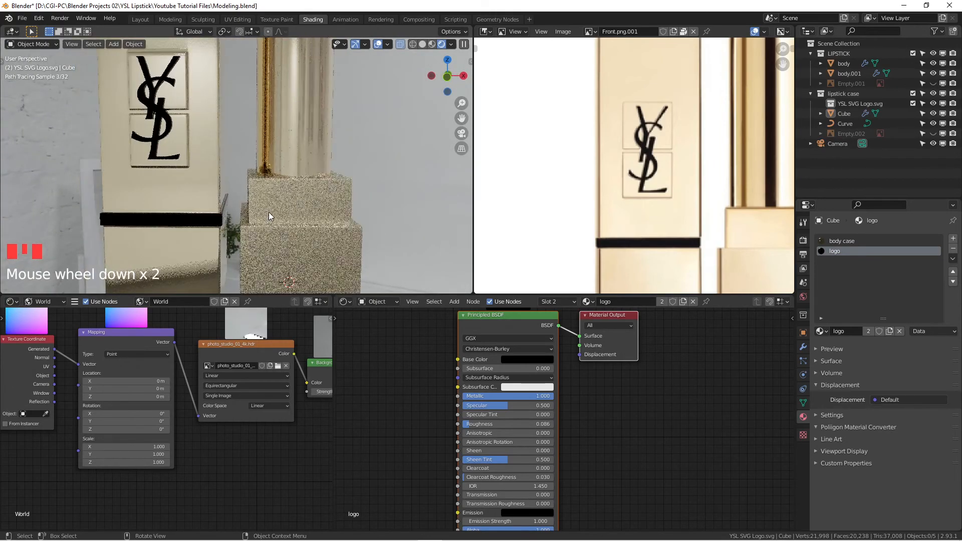
scroll(271, 210, "down", 3)
mouse_move(274, 203)
middle_mouse_down("shift")
mouse_move(335, 191)
mouse_move(305, 185)
mouse_move(320, 195)
mouse_move(281, 206)
middle_mouse_up("shift")
scroll(291, 203, "up", 3)
key("KP_1")
scroll(214, 202, "down", 5)
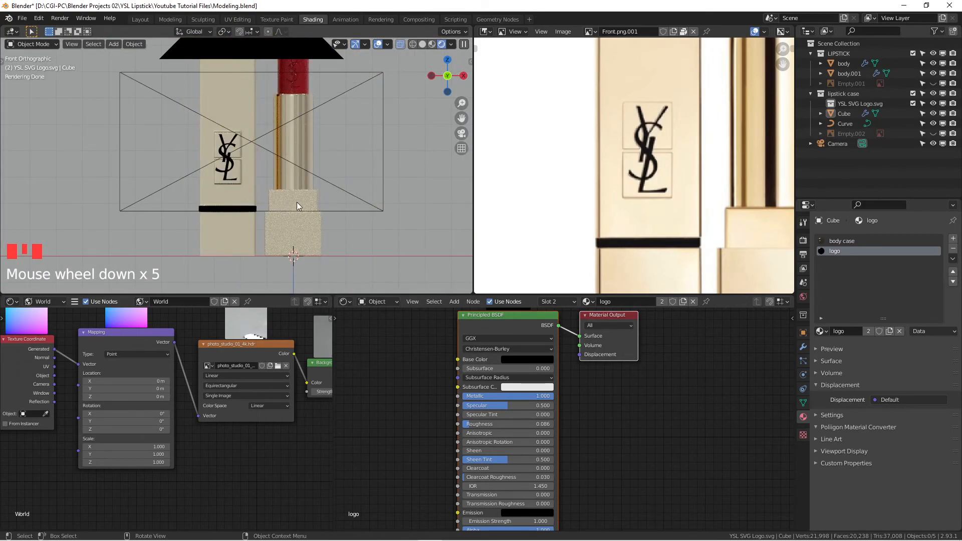
scroll(292, 202, "down", 2)
scroll(304, 206, "up", 2)
scroll(301, 216, "up", 1)
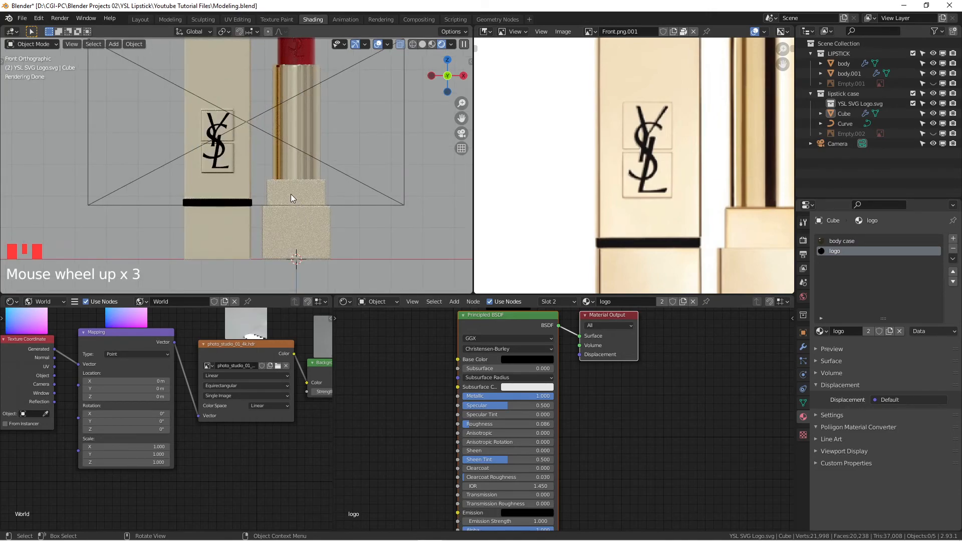
middle_click_drag(290, 188, 271, 192)
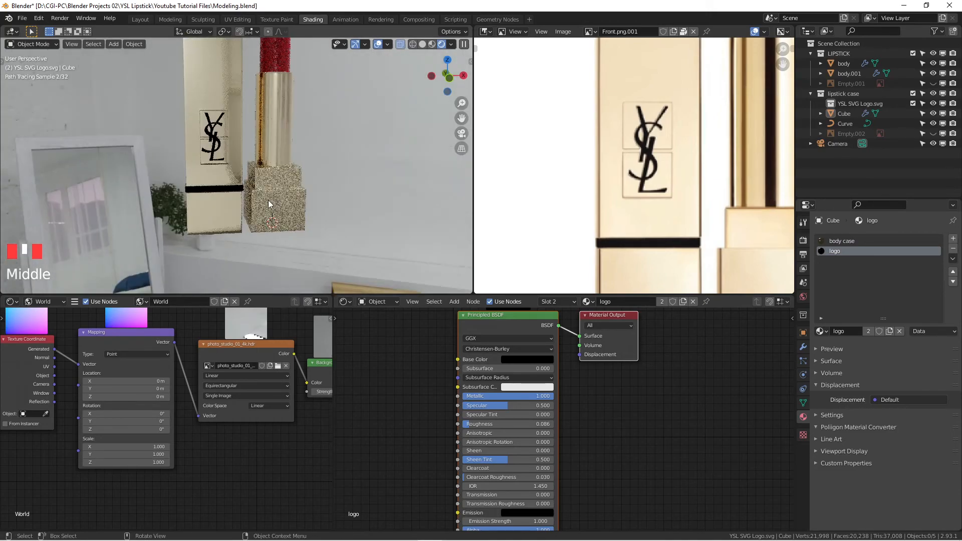
scroll(269, 192, "up", 1)
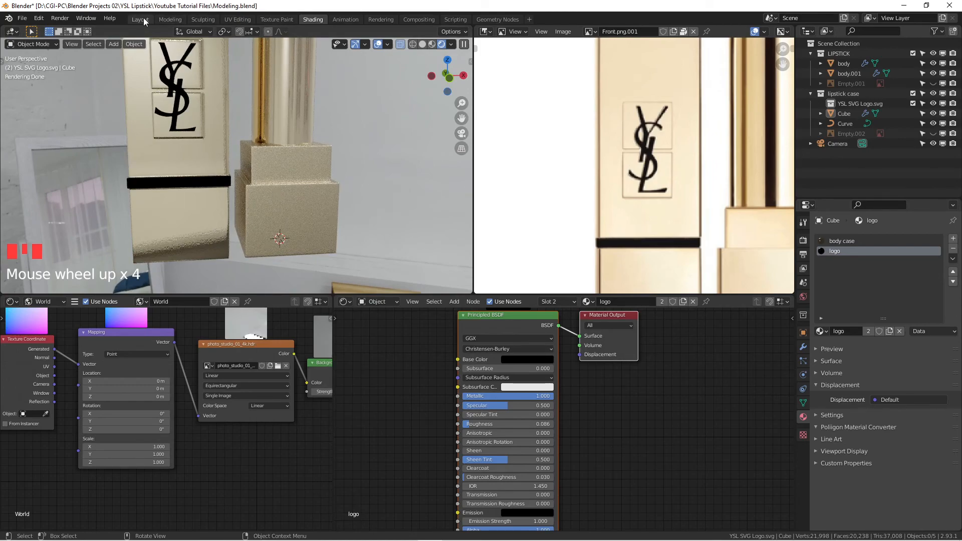
Show the models from the front in rendered shading in the Layout workspace, with the sidebar hidden.
left_click(139, 19)
middle_click_drag(441, 211, 461, 223)
key("KP_1")
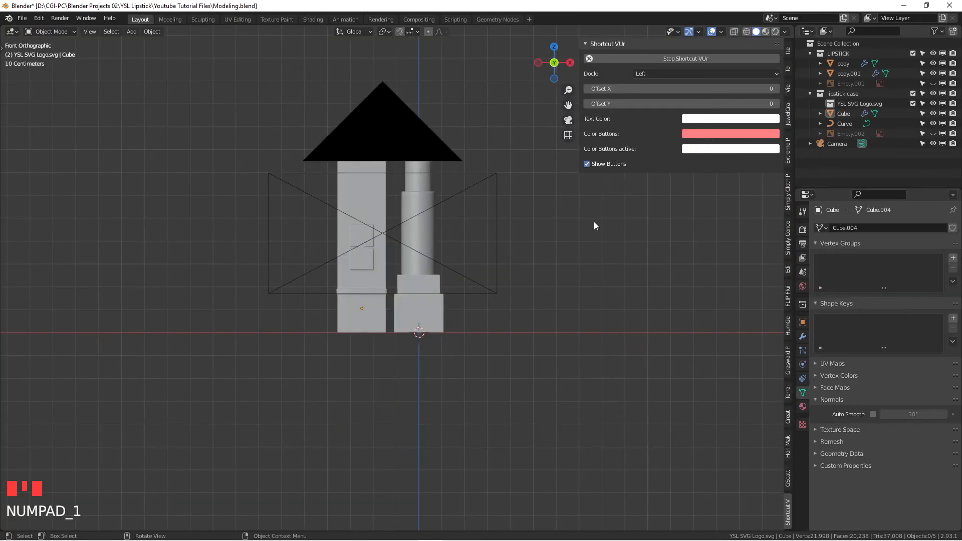
key("n")
left_click(776, 31)
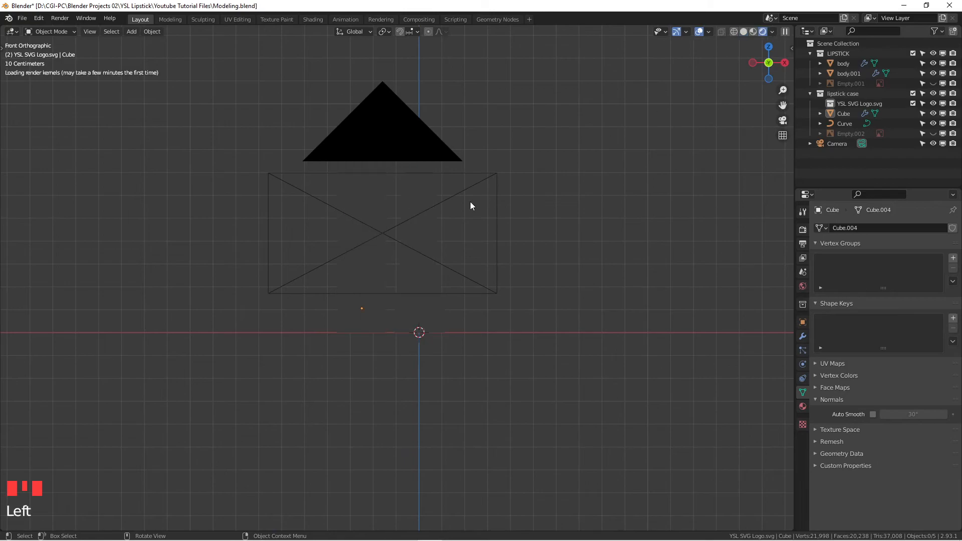
scroll(470, 200, "up", 1)
middle_click_drag(482, 203, 509, 198, "shift")
scroll(495, 224, "up", 3)
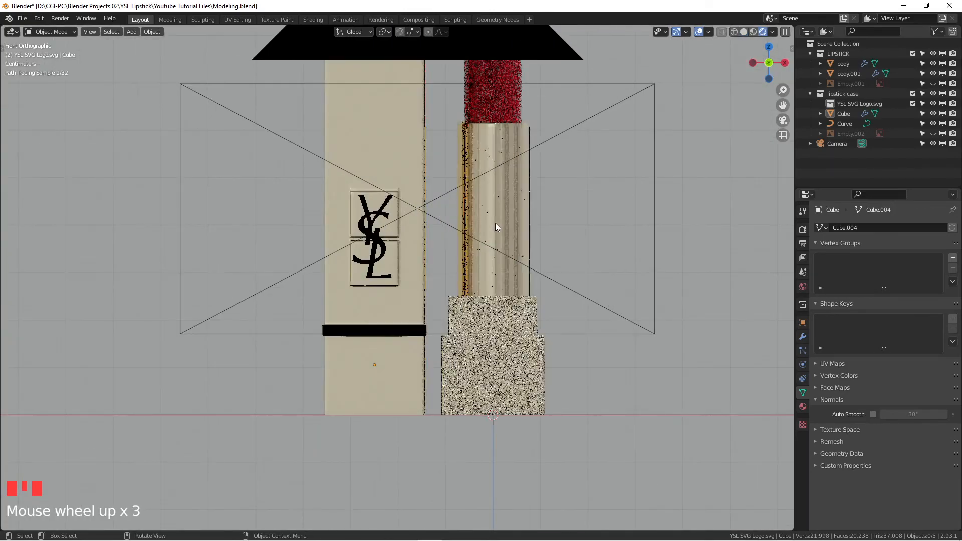
Hide the camera in the viewport and frame the case and lipstick.
scroll(494, 219, "down", 4)
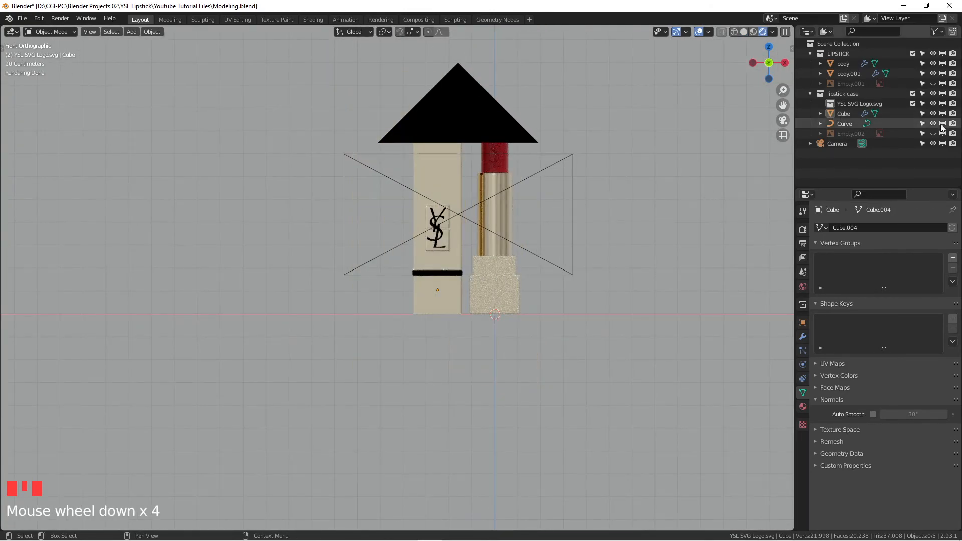
left_click(933, 144)
scroll(479, 178, "up", 4)
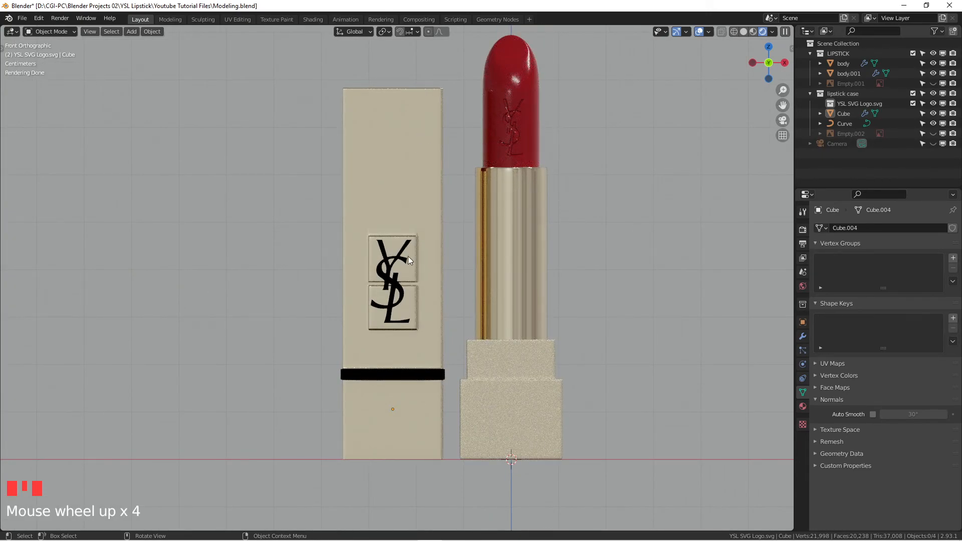
Examine the lipstick's textured base, metal tube and engraved red bullet up close in the rendered front view.
scroll(522, 328, "up", 9)
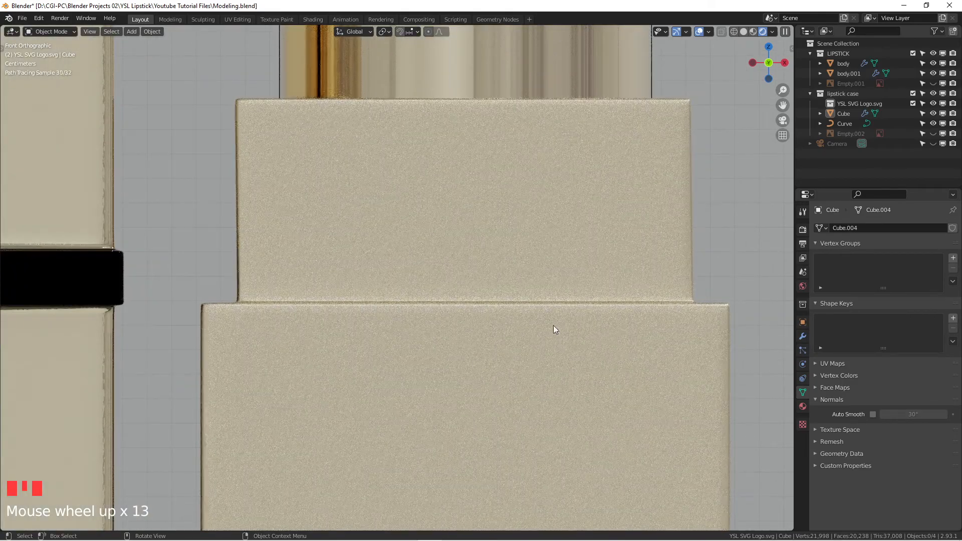
scroll(483, 315, "down", 10)
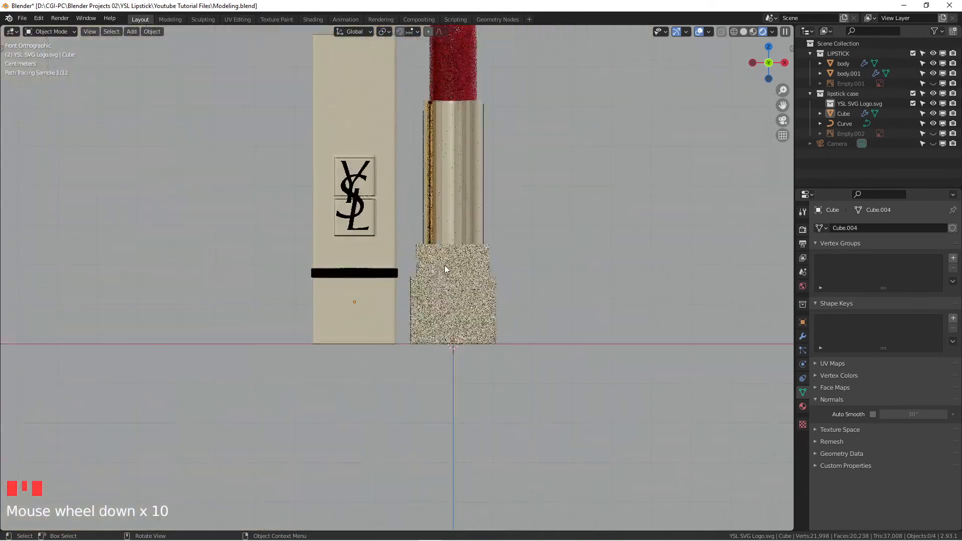
middle_click_drag(445, 265, 471, 339, "shift")
scroll(473, 155, "up", 3)
scroll(470, 163, "down", 1)
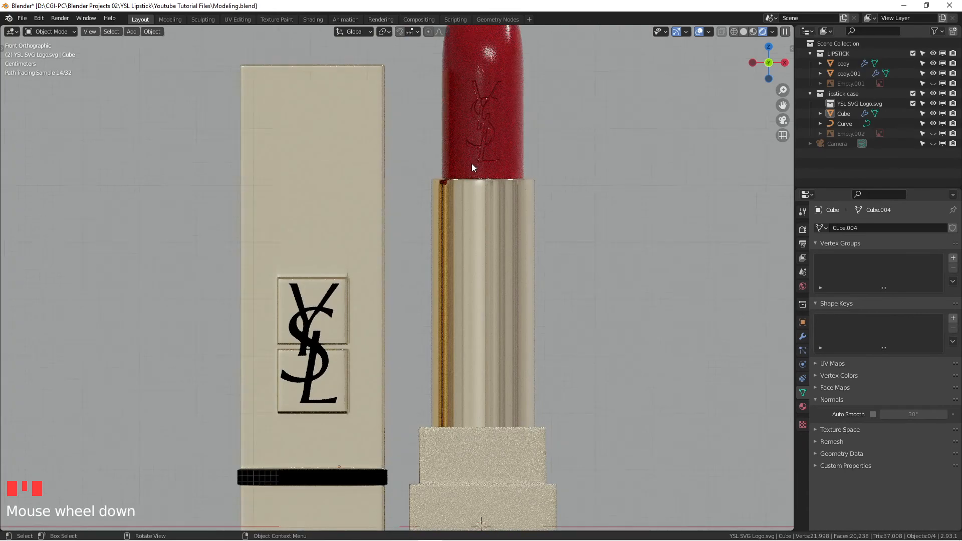
Review the complete rendered case and lipstick side by side, from the front and at a slight angle.
scroll(471, 163, "down", 2)
mouse_move(402, 269)
middle_mouse_down()
mouse_move(454, 270)
mouse_move(448, 279)
mouse_move(376, 294)
mouse_move(332, 291)
mouse_move(398, 280)
middle_mouse_up()
key("KP_1")
scroll(409, 283, "down", 2)
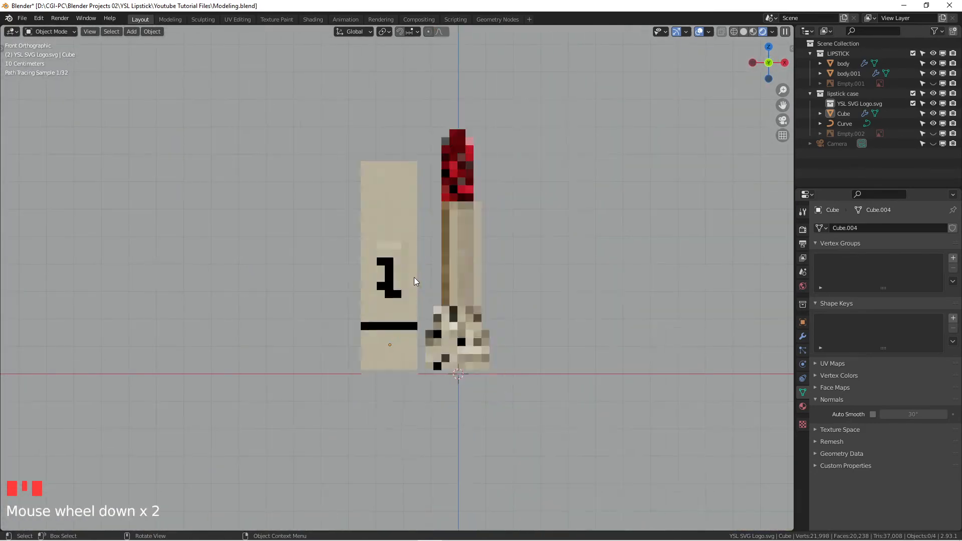
middle_click_drag(467, 252, 500, 227, "shift")
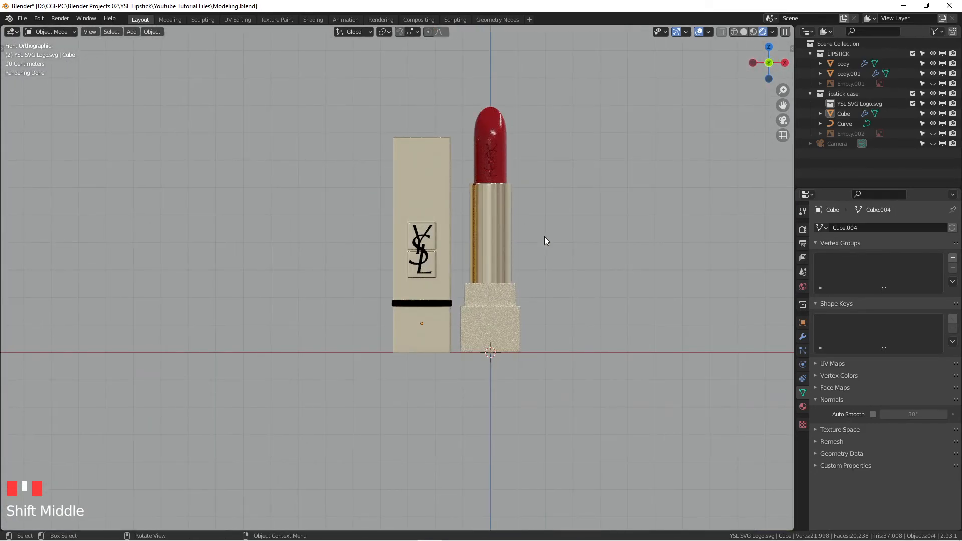
scroll(544, 240, "up", 2)
middle_click_drag(543, 240, 540, 262, "shift")
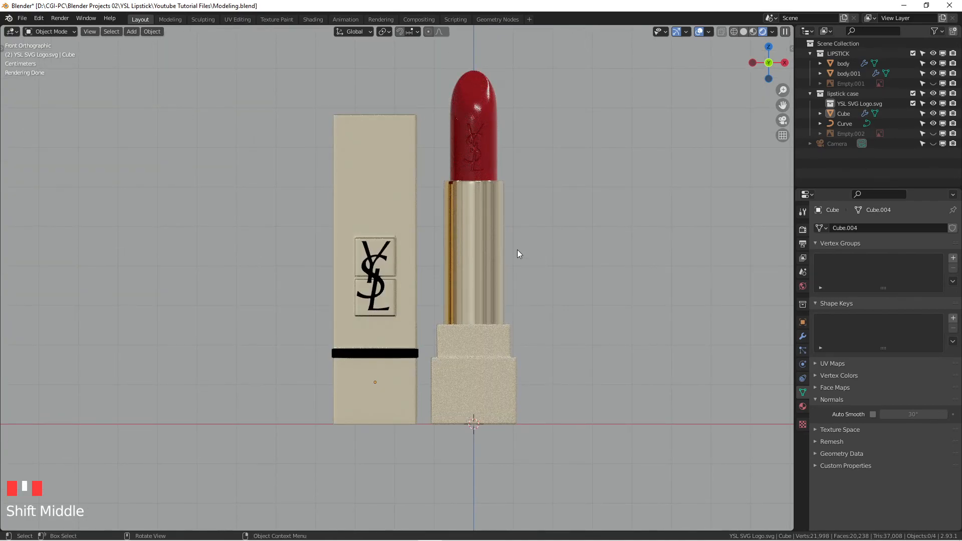
scroll(517, 250, "up", 1)
middle_click_drag(517, 250, 558, 259, "shift")
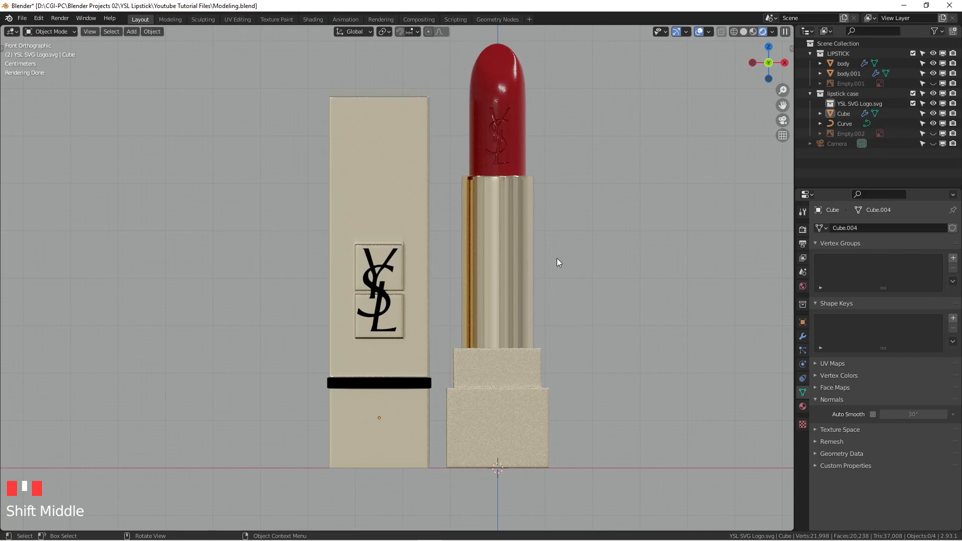
mouse_move(556, 259)
middle_mouse_down()
mouse_move(512, 272)
mouse_move(491, 253)
mouse_move(533, 238)
mouse_move(589, 245)
mouse_move(542, 269)
middle_mouse_up()
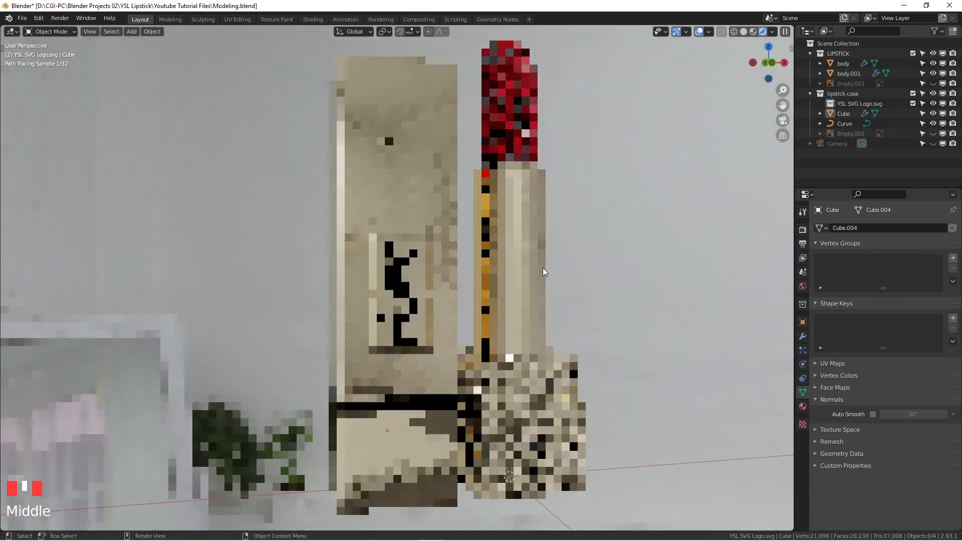
key("KP_1")
scroll(526, 269, "down", 6)
mouse_move(473, 272)
middle_mouse_down("shift")
mouse_move(551, 275)
mouse_move(498, 281)
middle_mouse_up("shift")
scroll(516, 279, "up", 3)
key("KP_1")
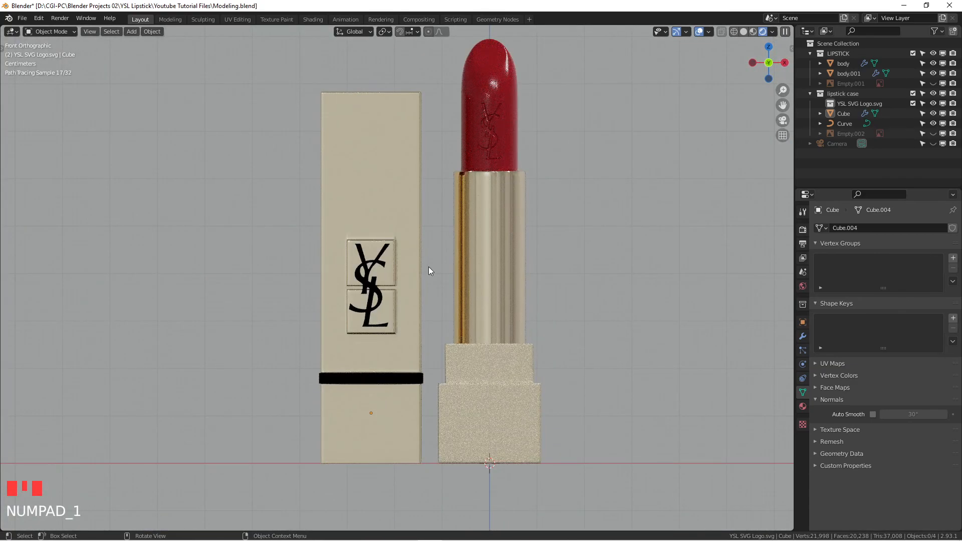